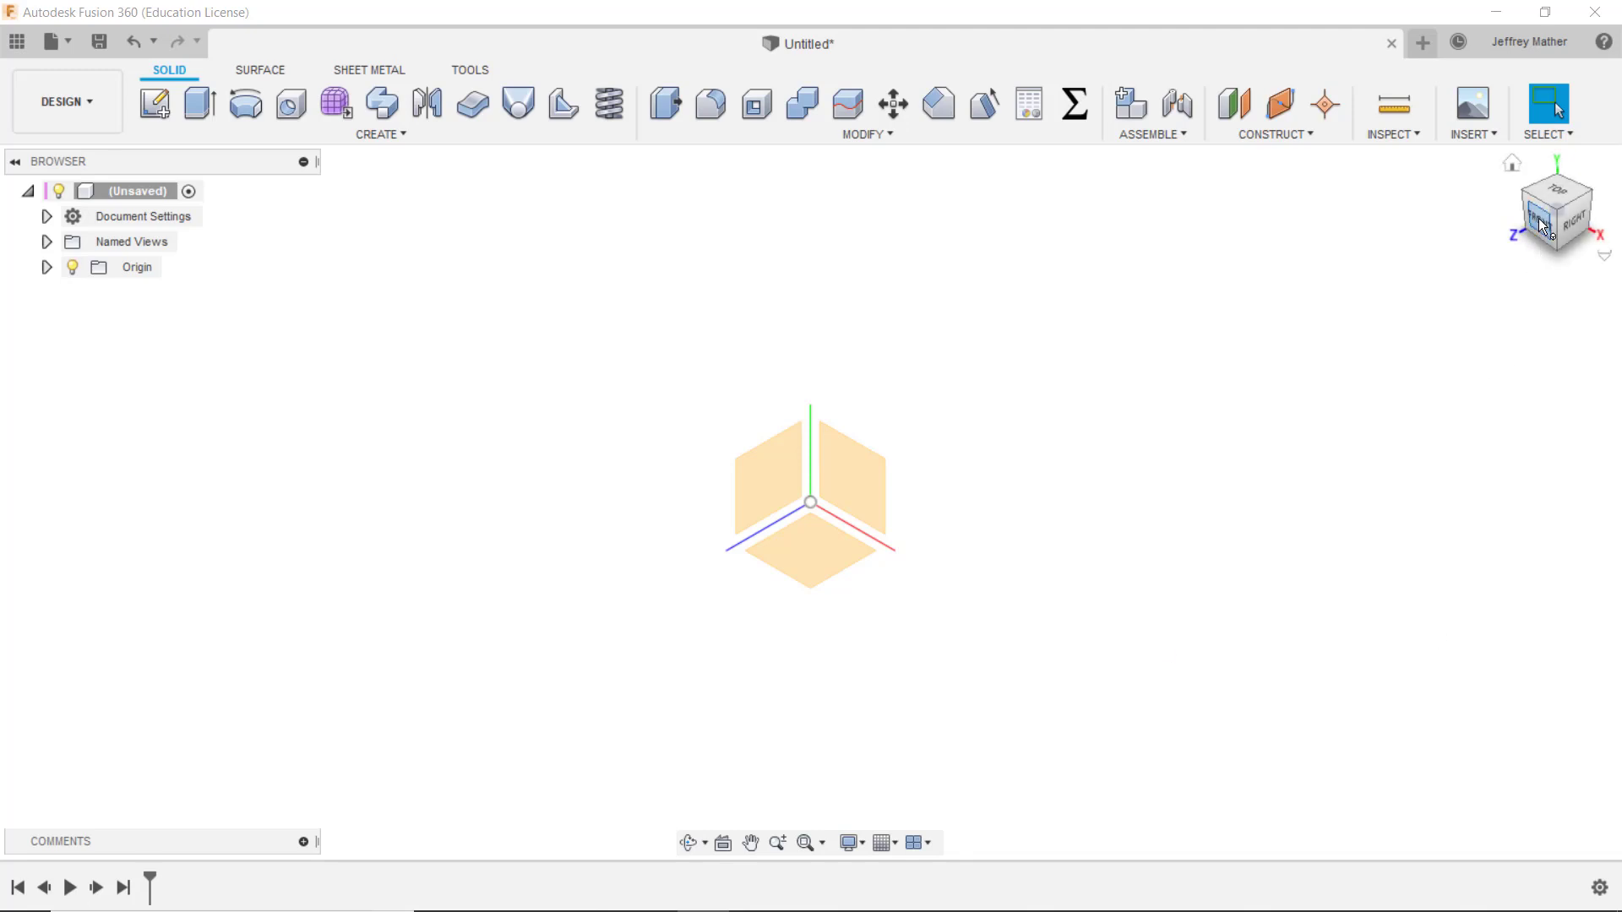
# Start a sketch on the XY plane and draw a rectangle about 65 × 40 mm extending down and right from the origin
pyautogui.click(1539, 218)
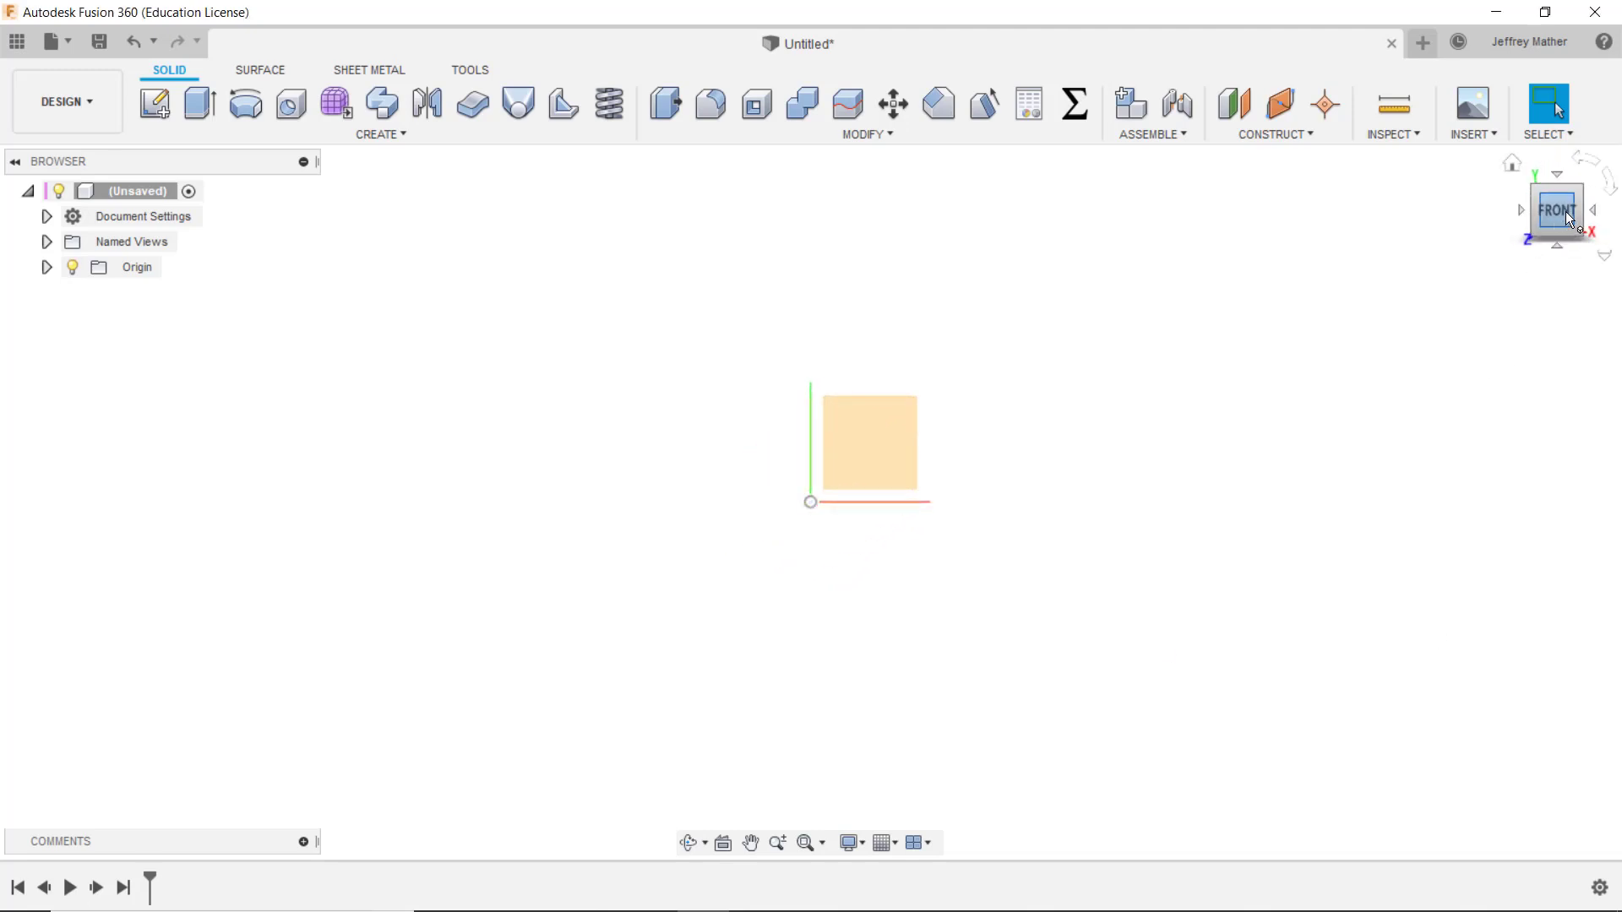
pyautogui.rightClick(878, 412)
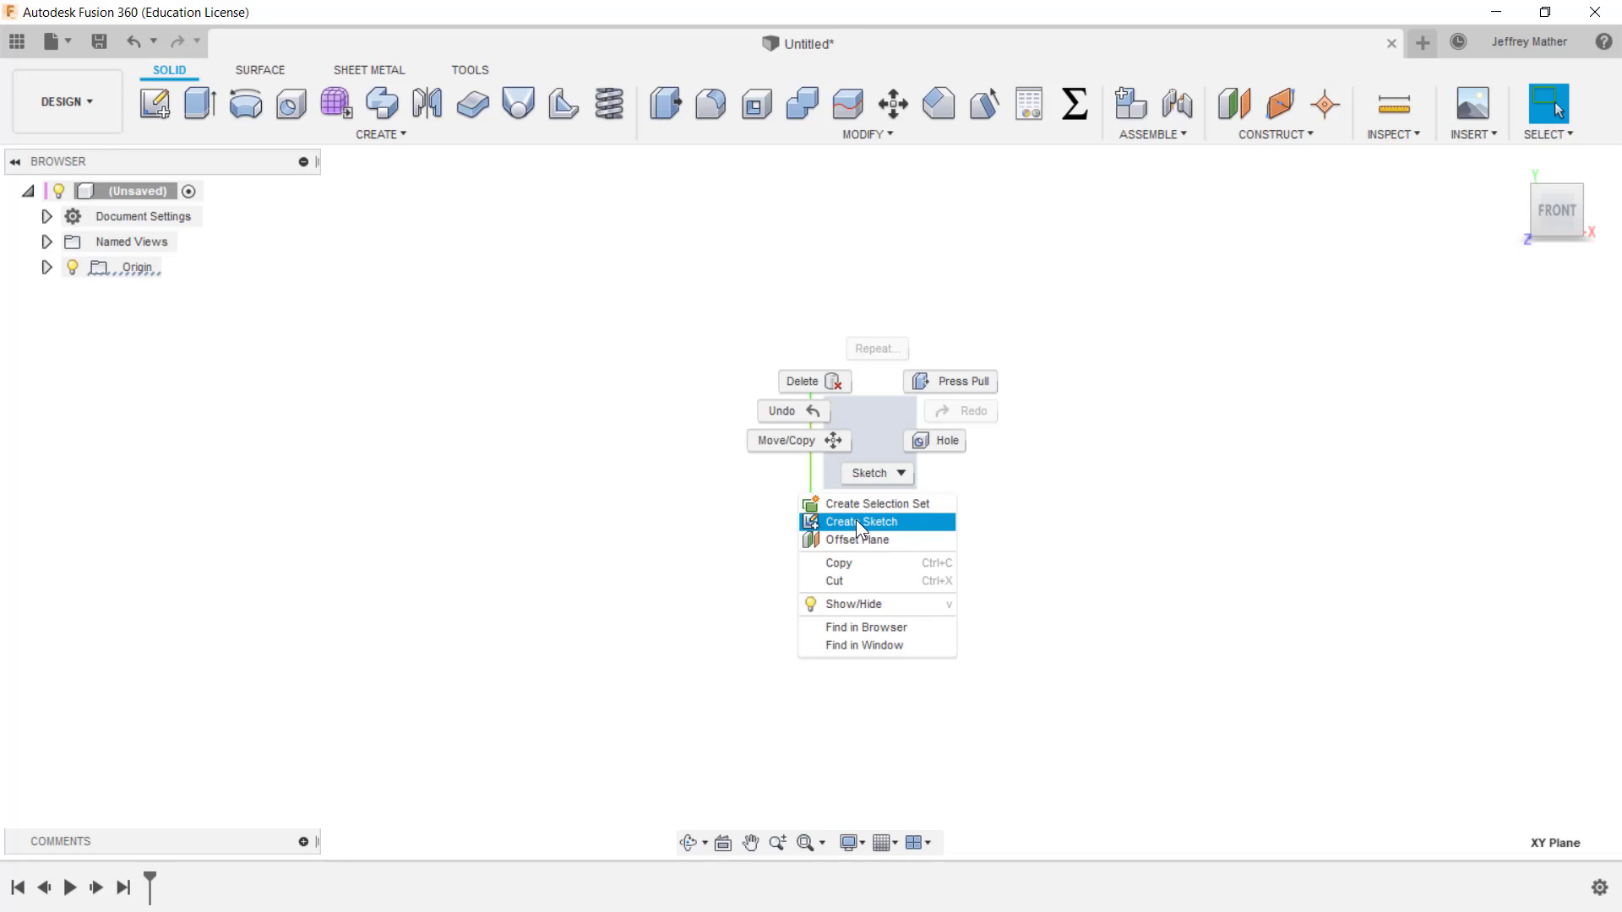
pyautogui.click(858, 522)
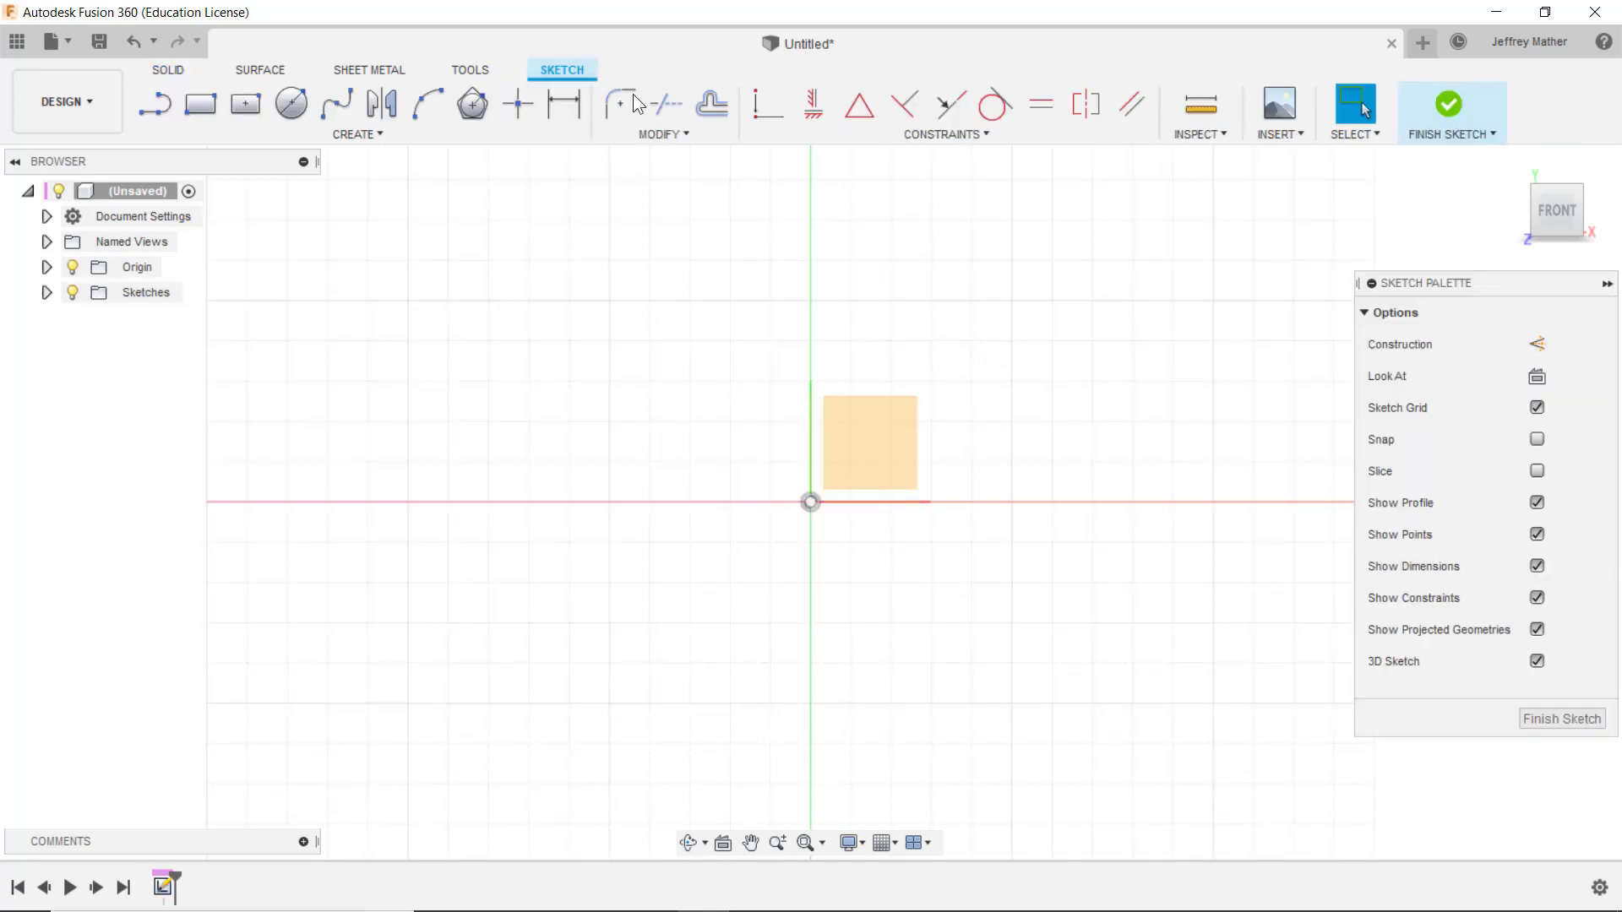
pyautogui.click(203, 110)
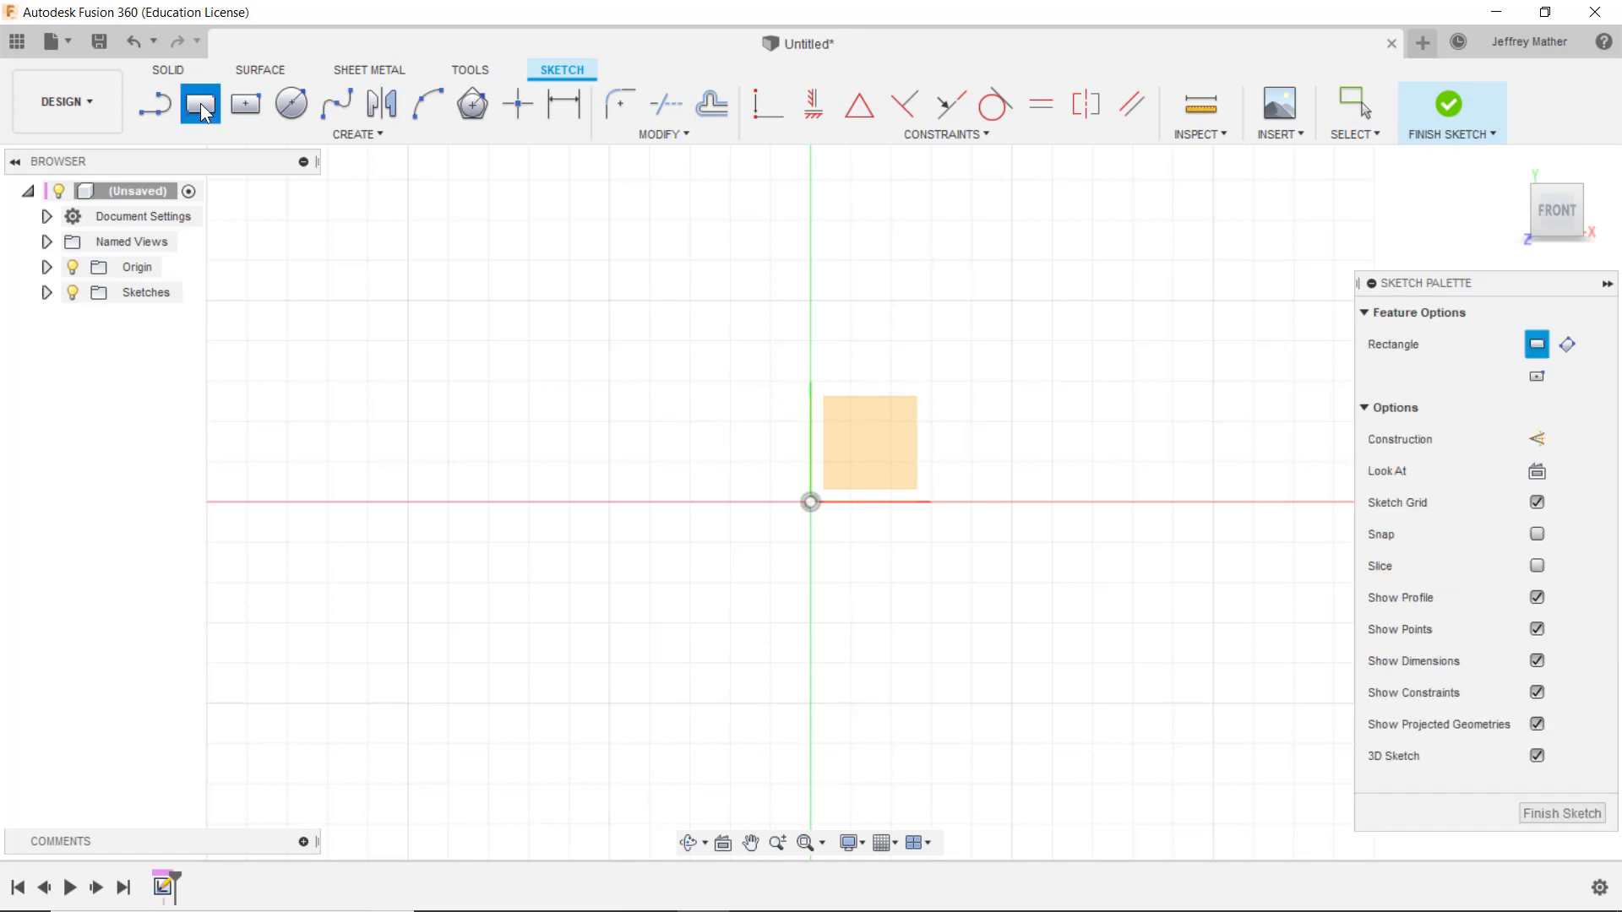
pyautogui.click(810, 504)
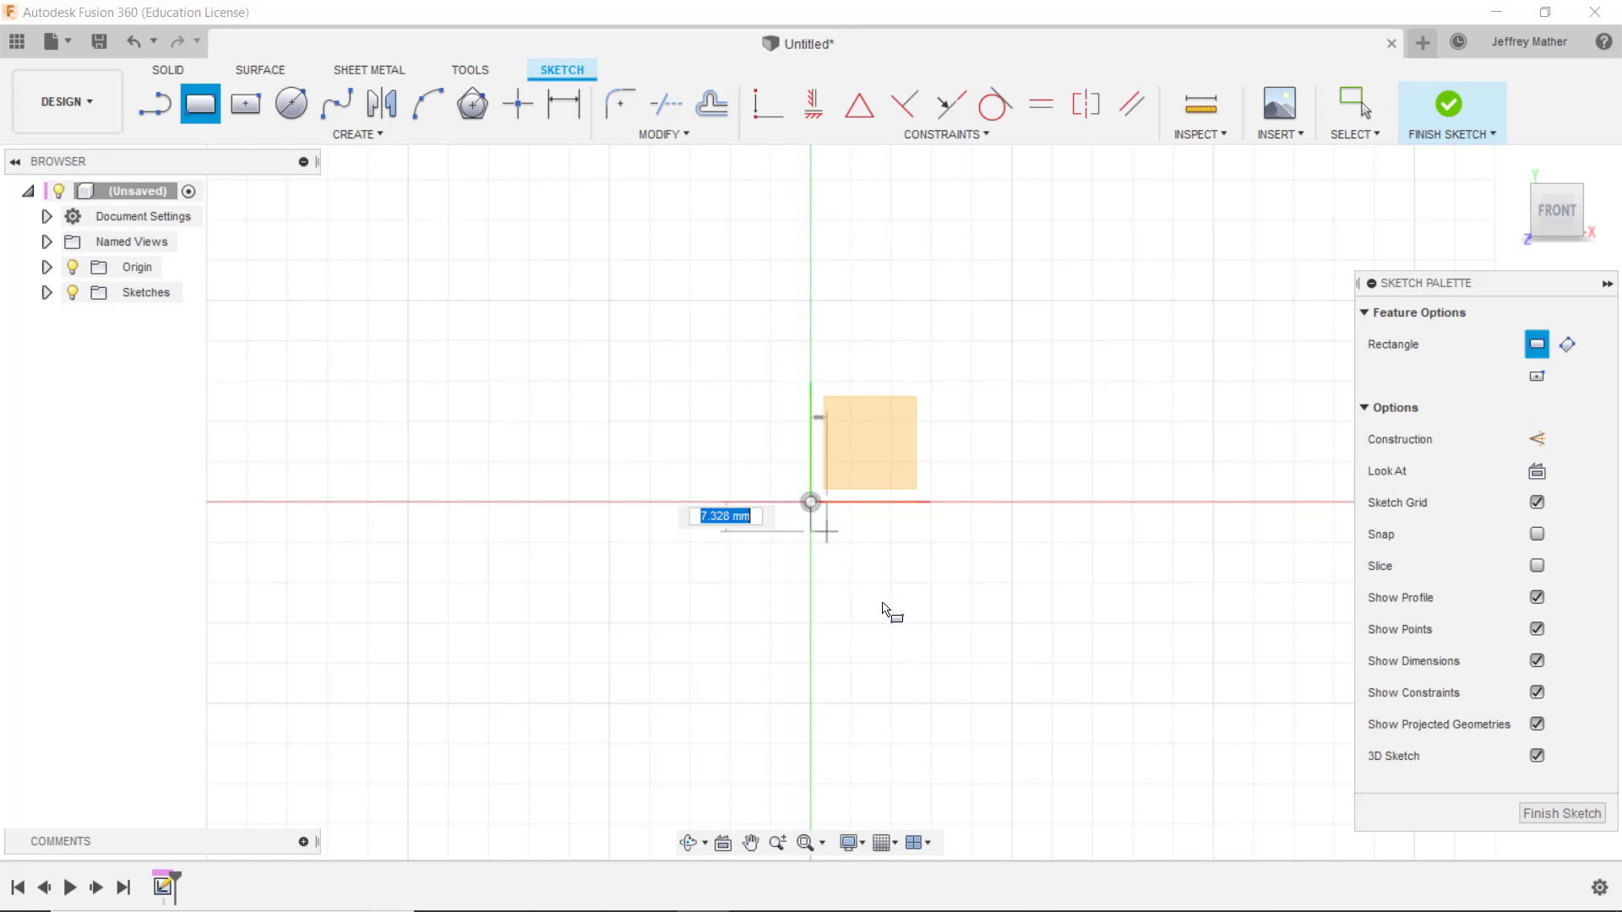
pyautogui.click(1073, 664)
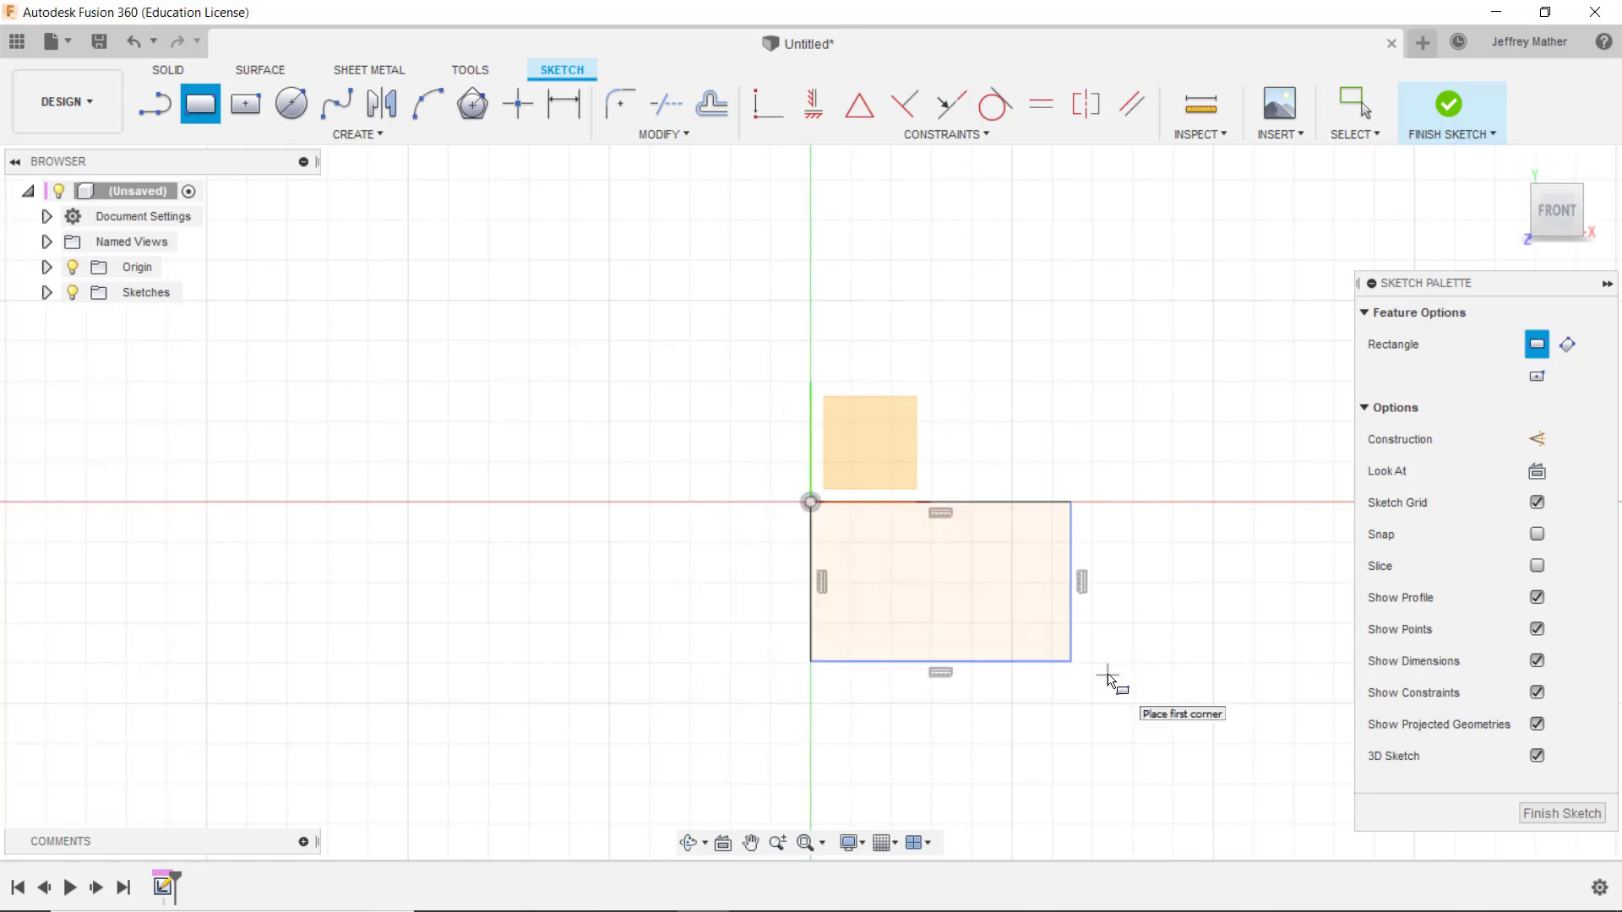
# Dimension the rectangle to 70 mm wide and 30 mm high
pyautogui.click(557, 110)
pyautogui.click(879, 667)
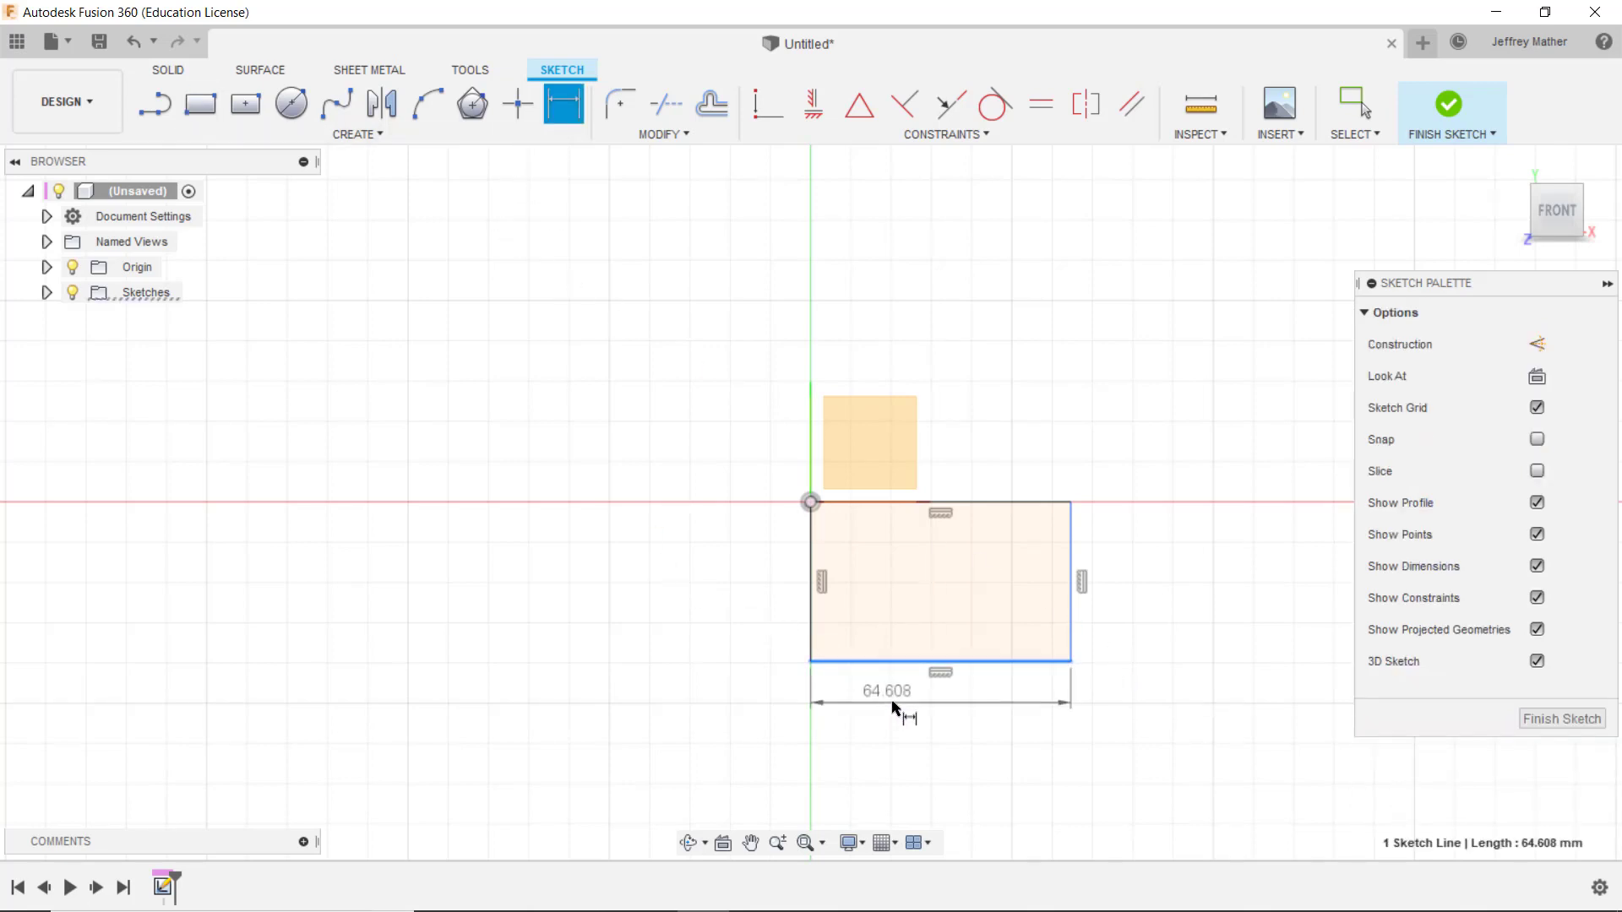
pyautogui.click(905, 701)
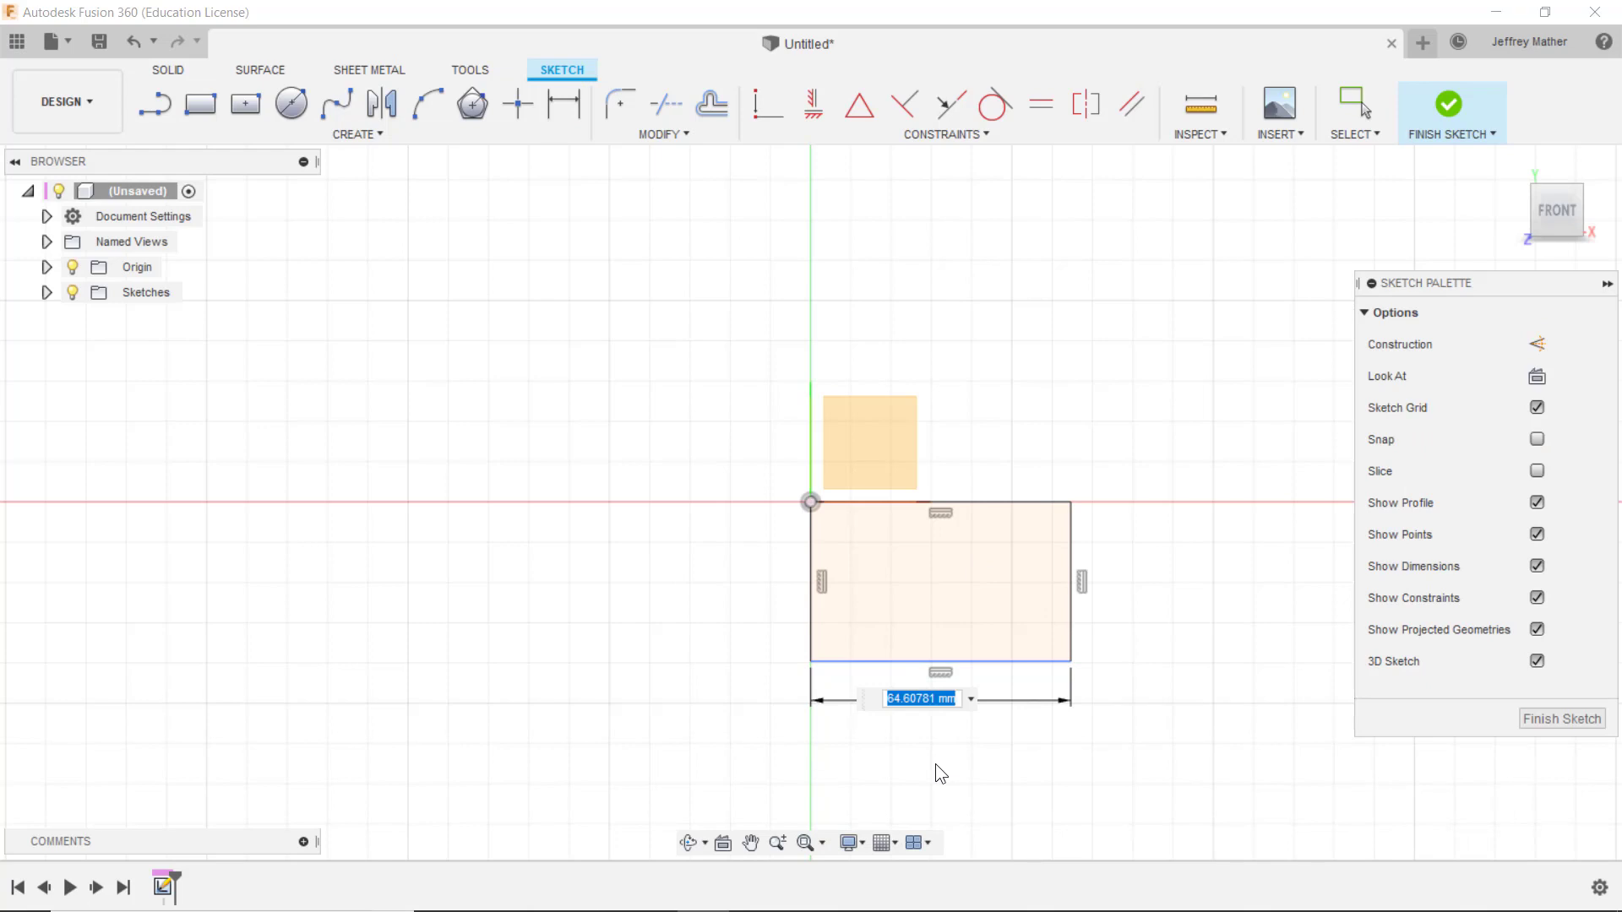
pyautogui.write('70')
pyautogui.press('Return')
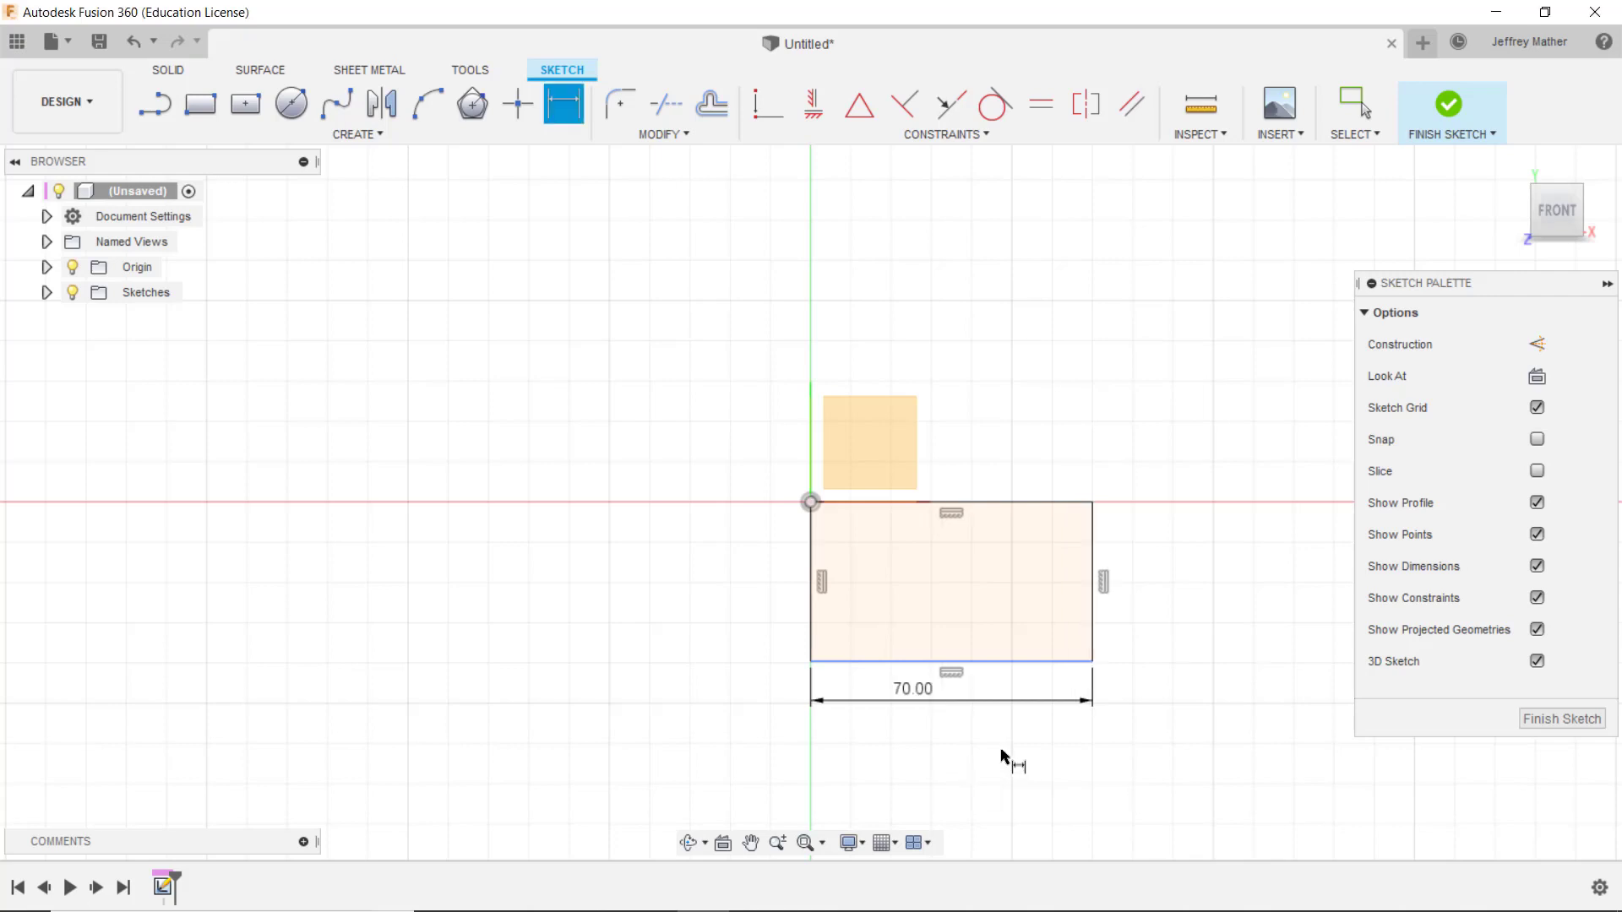
pyautogui.click(1094, 633)
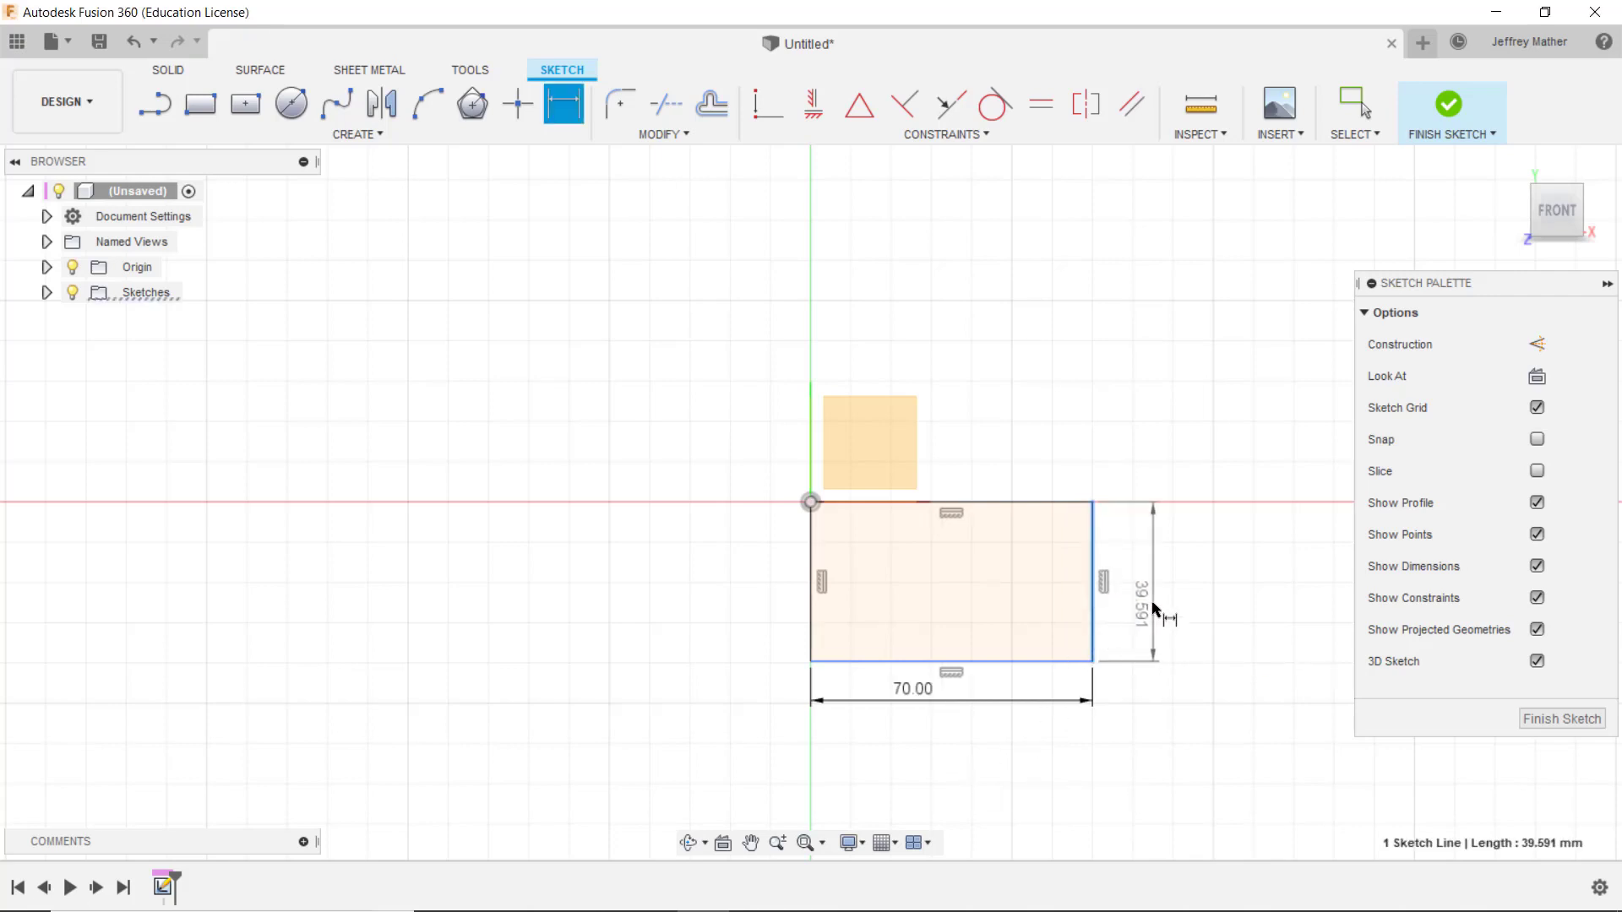
pyautogui.click(1152, 605)
pyautogui.write('30')
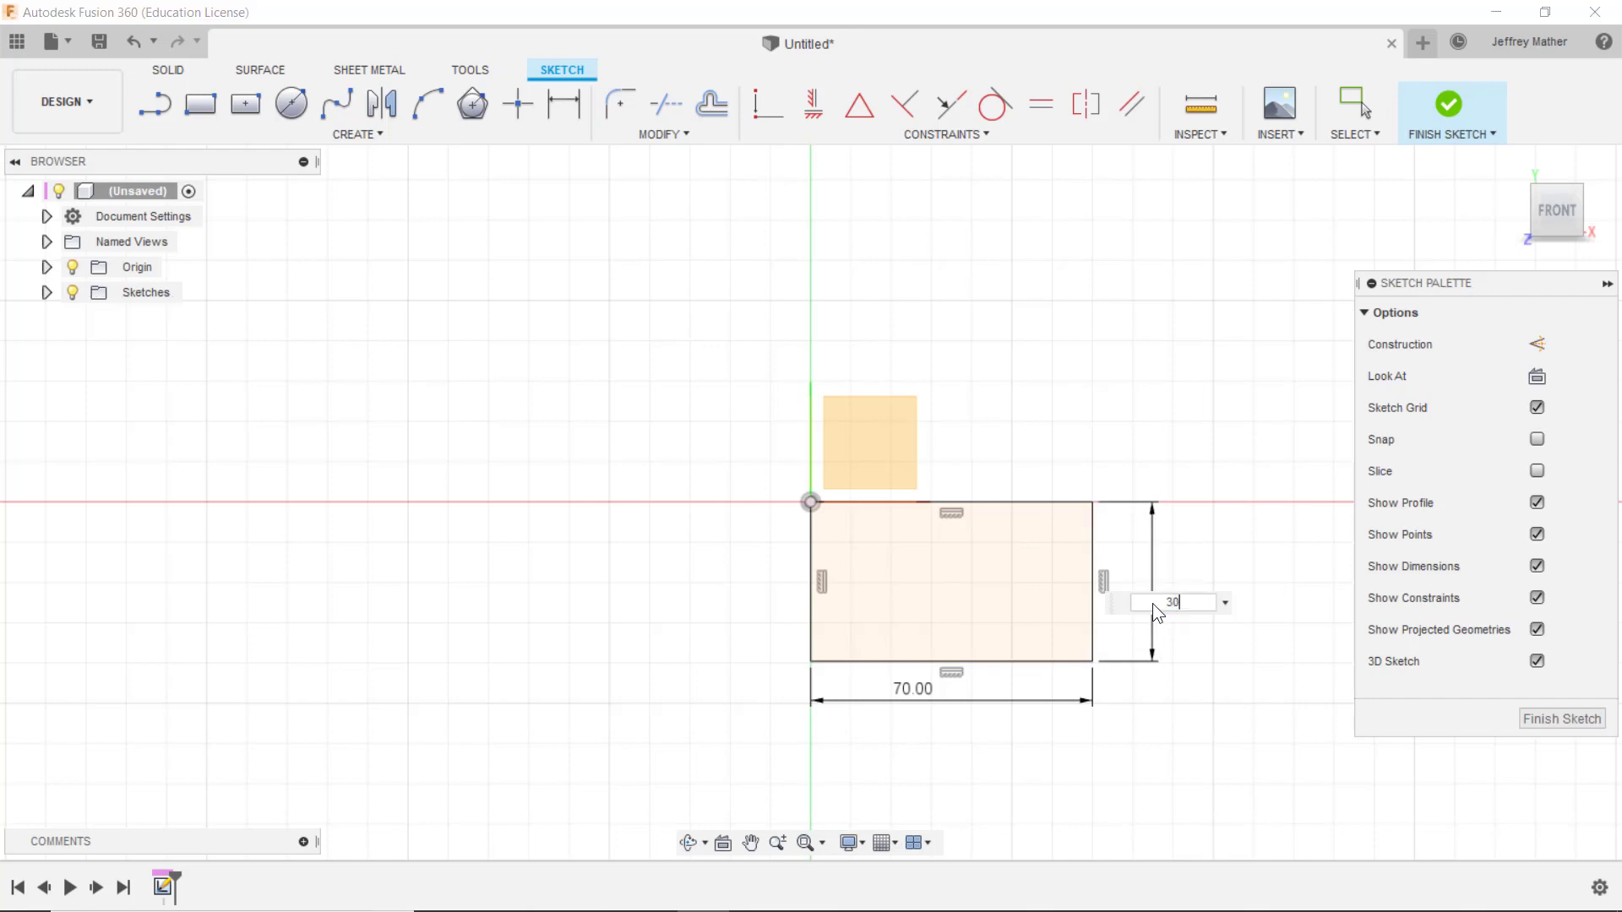
pyautogui.press('Return')
# Draw a smaller rectangle inside, starting on the outer rectangle's top edge and ending about 9 mm from its right and bottom edges
pyautogui.scroll(6, 1255, 596)
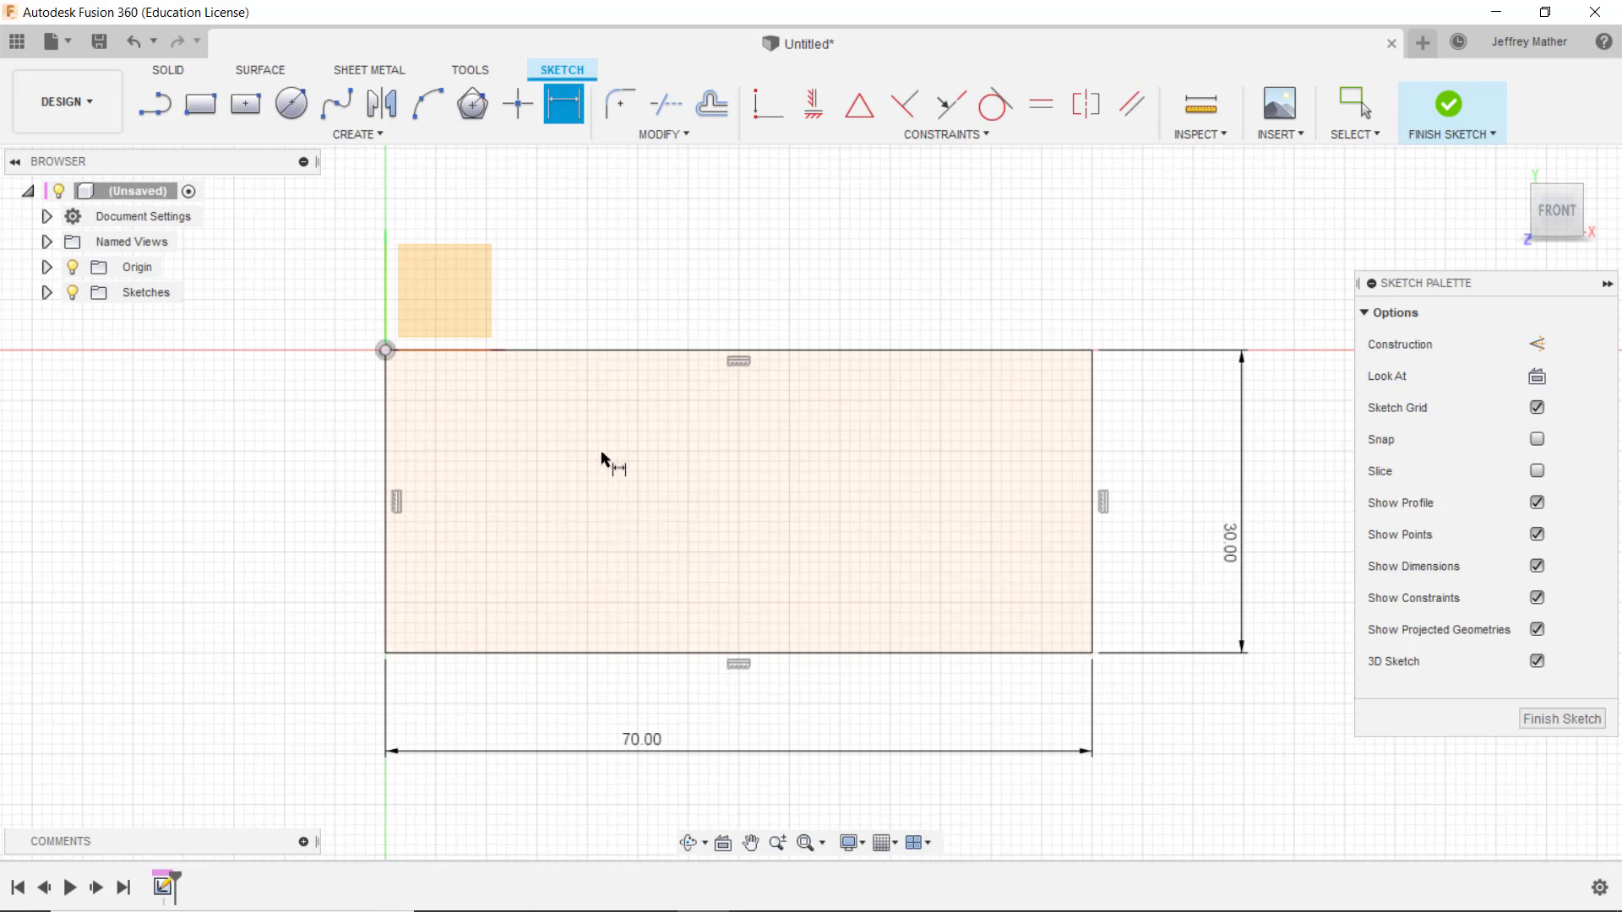
pyautogui.click(200, 103)
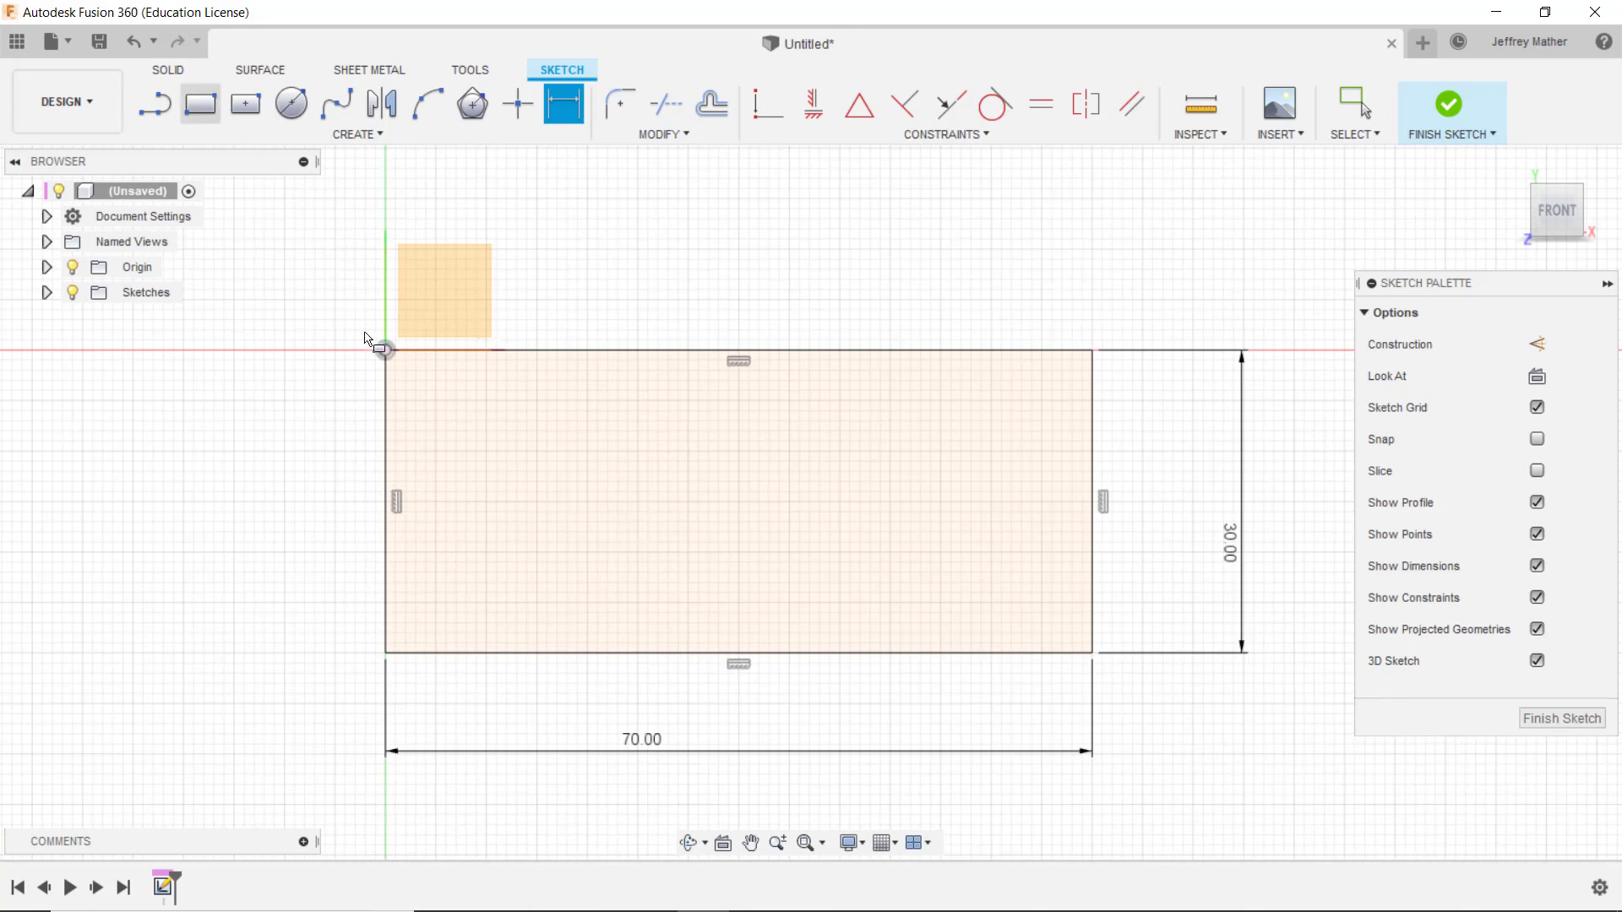
pyautogui.click(465, 350)
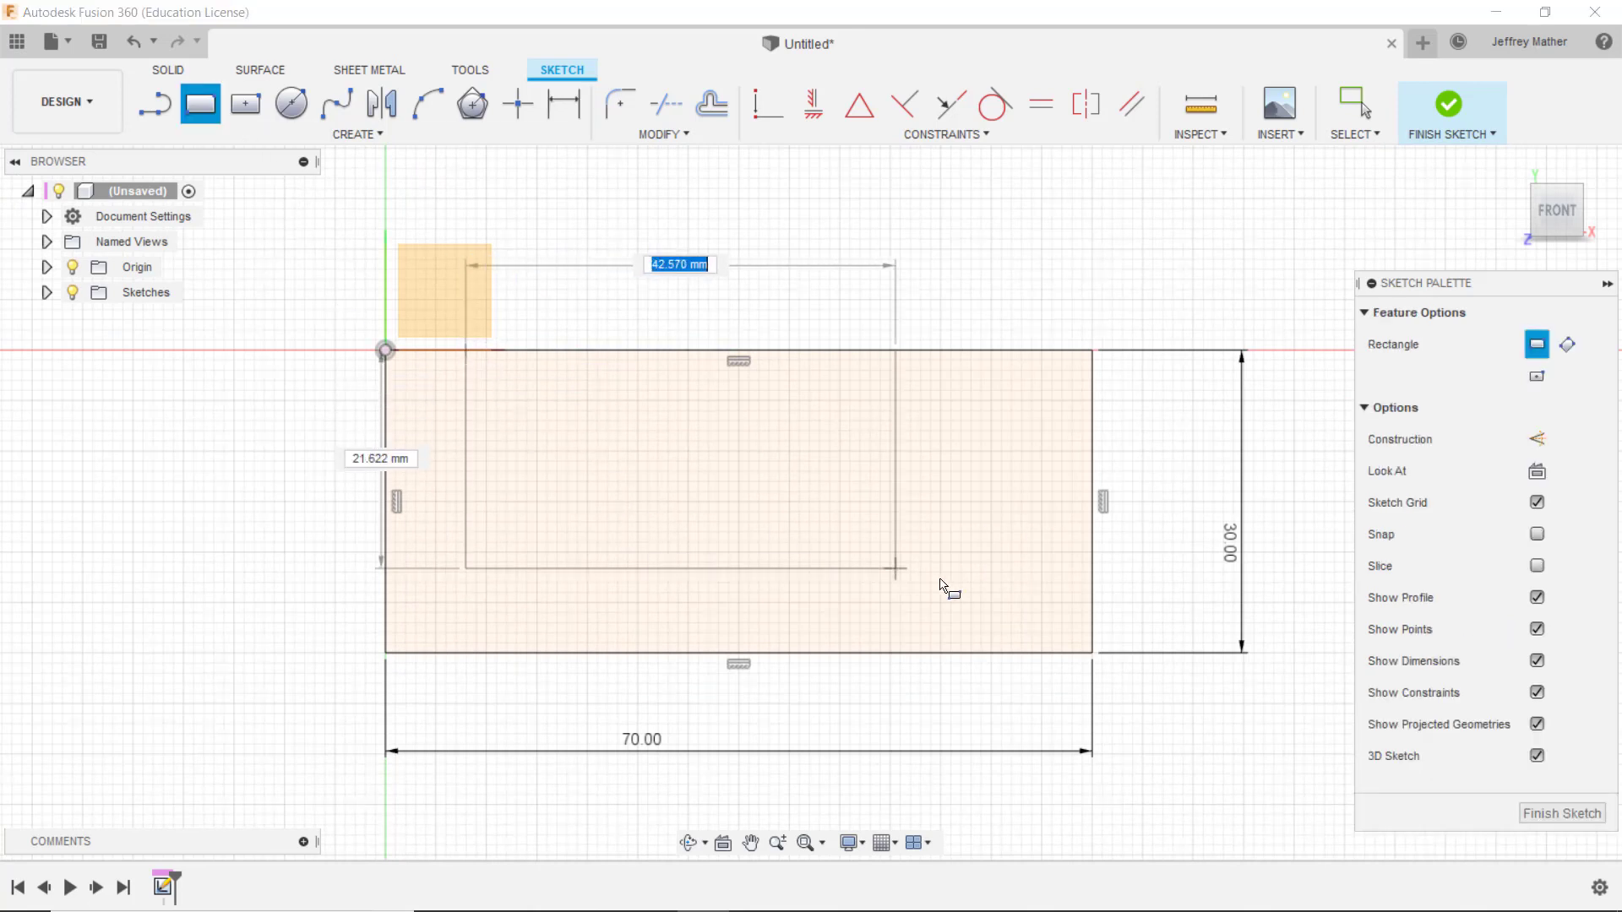
pyautogui.click(1000, 558)
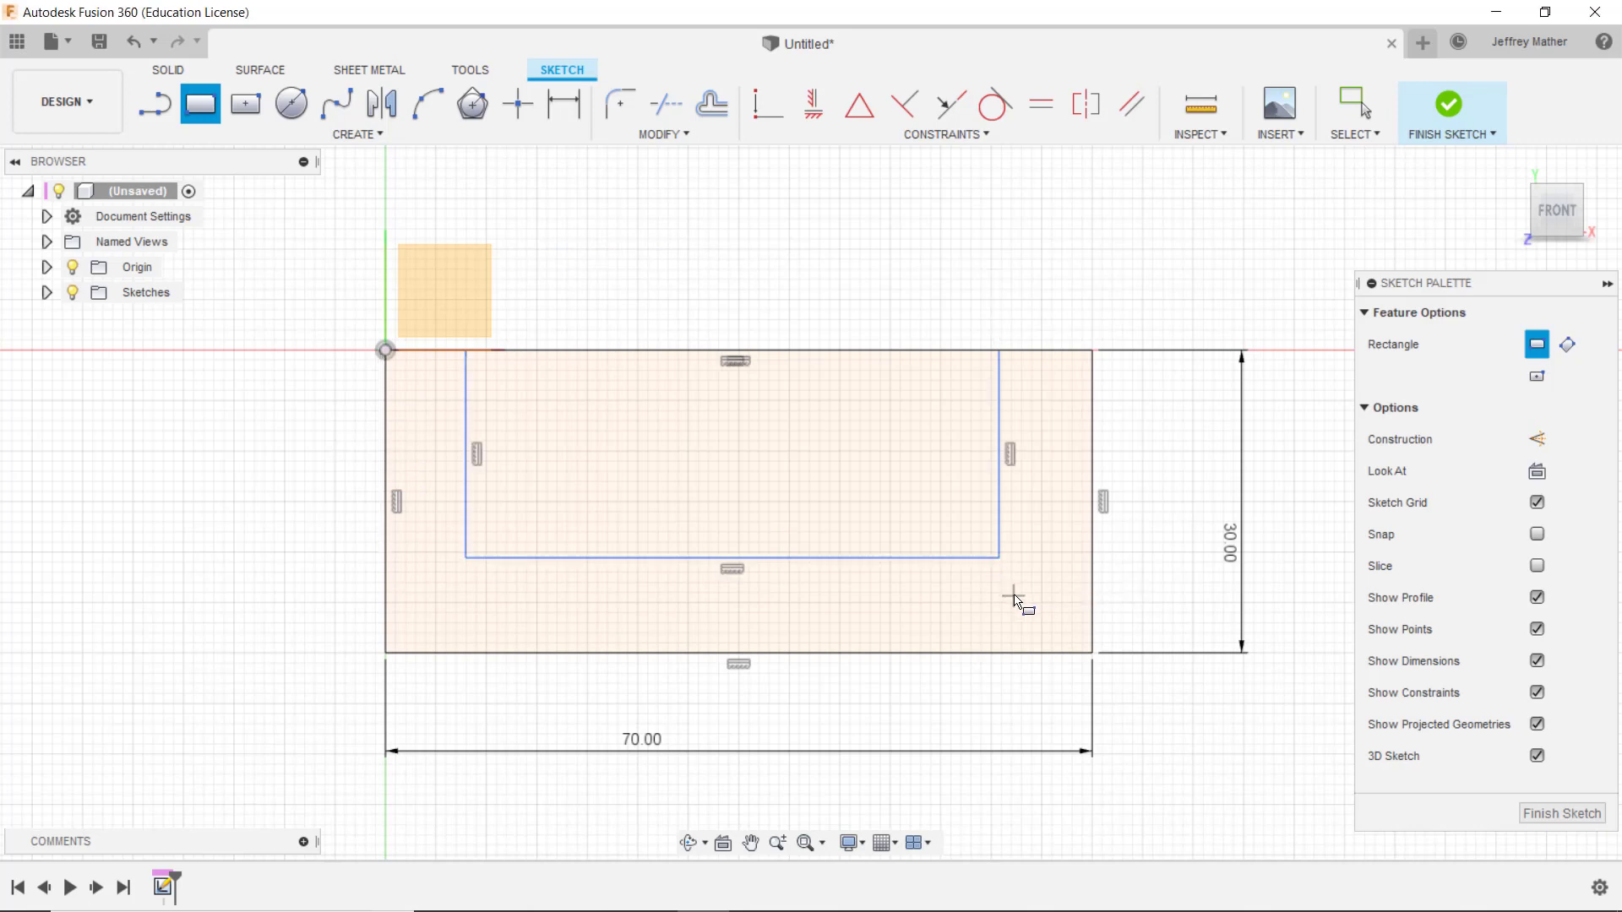
pyautogui.press('Escape')
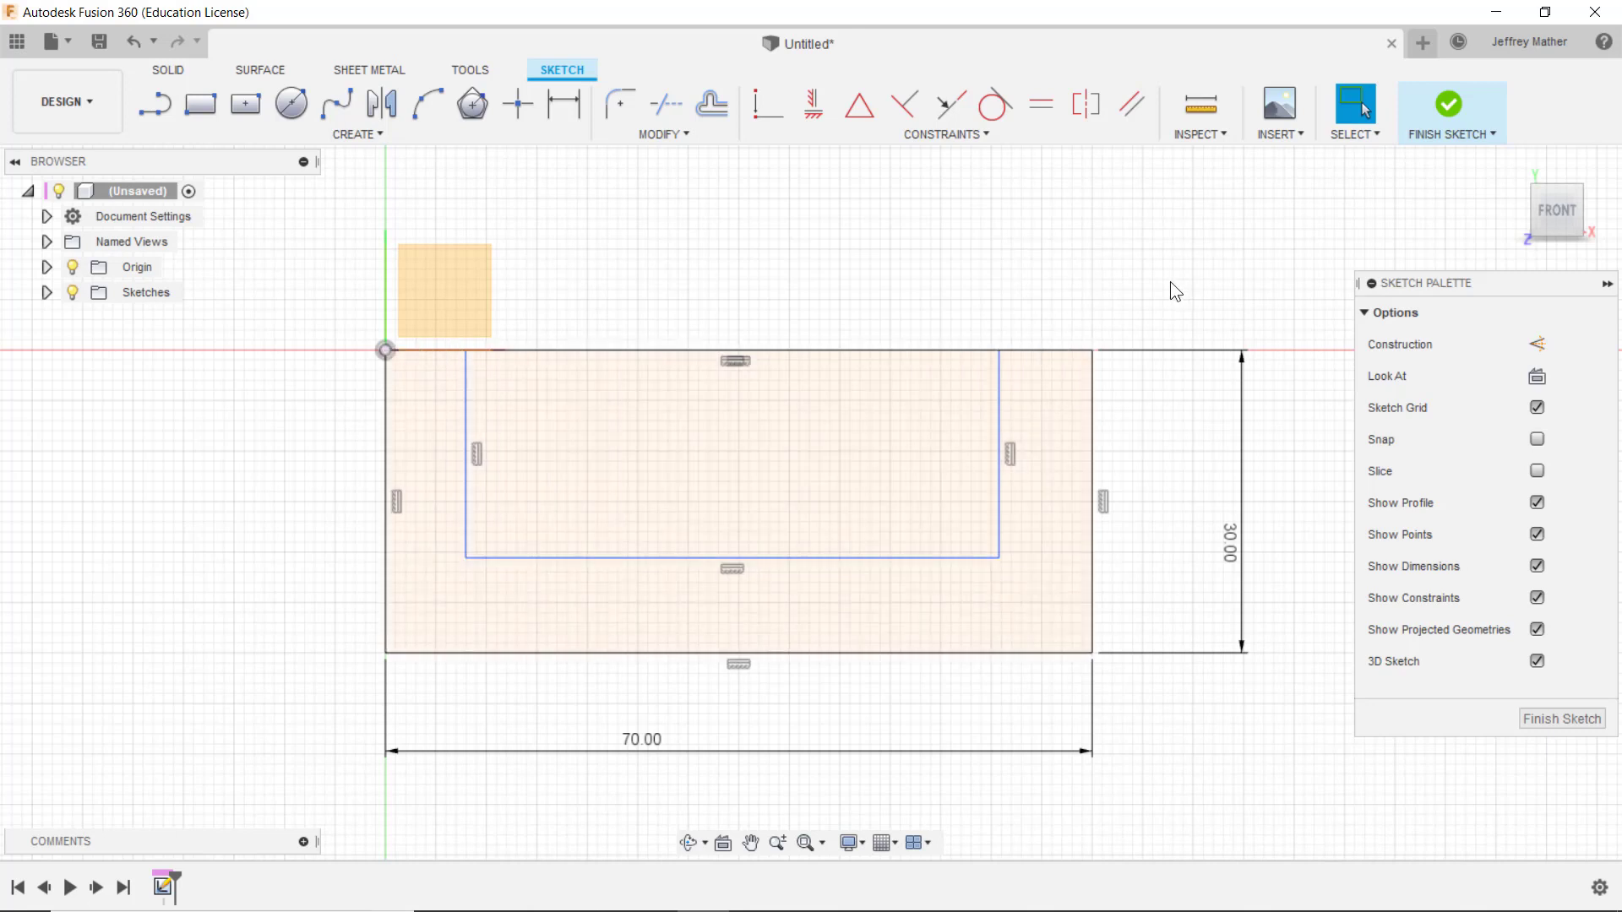
# Dimension the gap between the inner rectangle's right side and the outer right edge as 10 mm
pyautogui.click(567, 107)
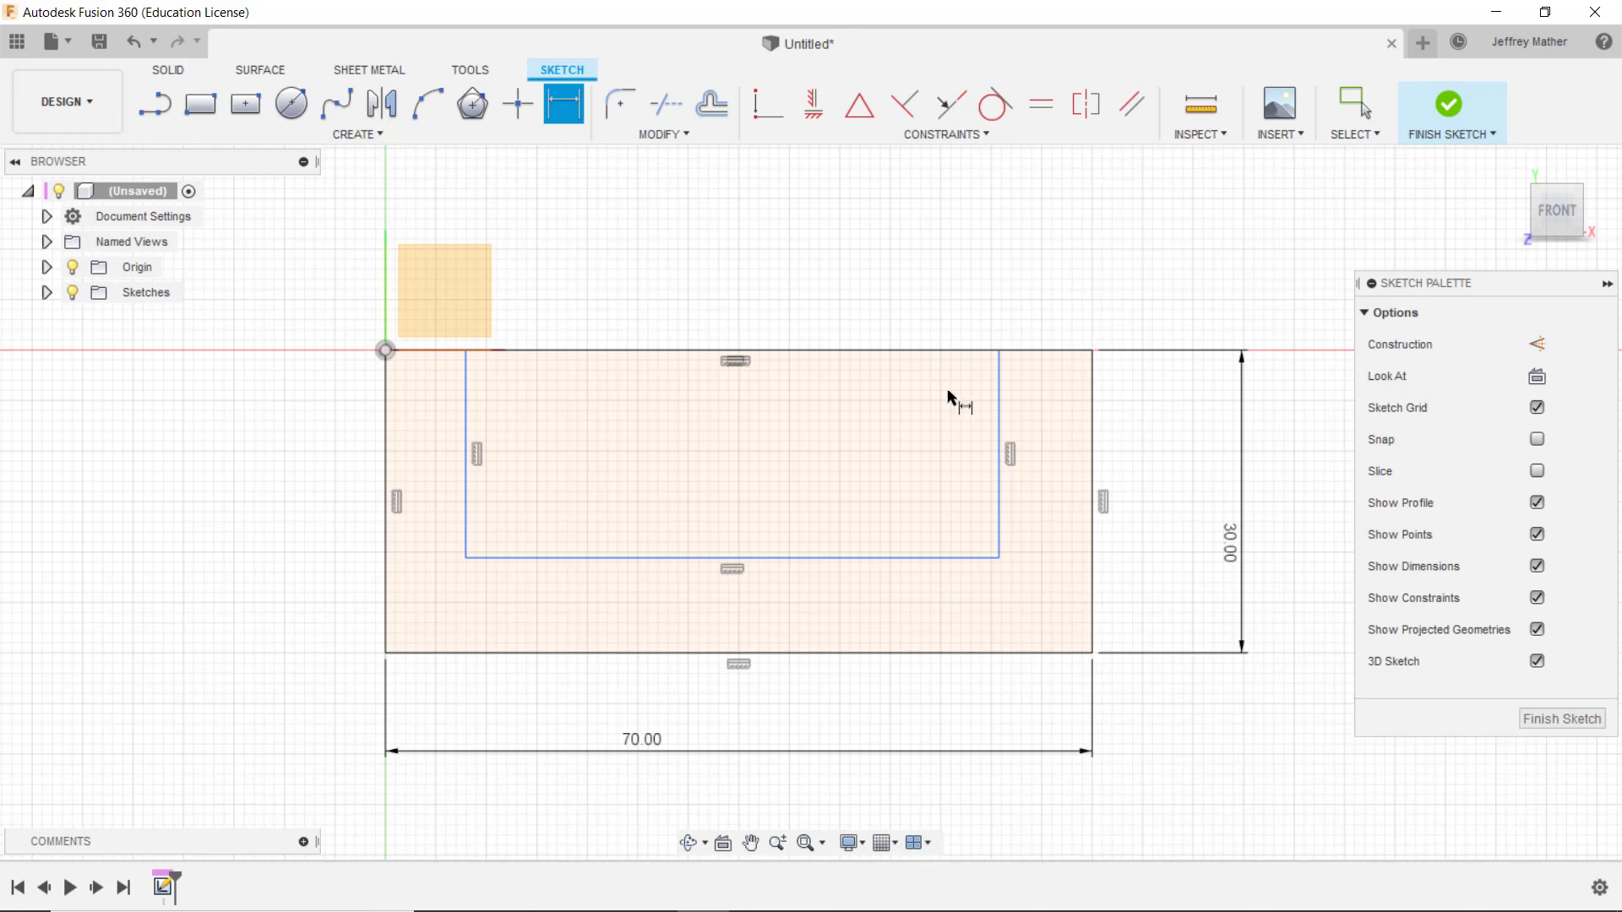
pyautogui.click(999, 405)
pyautogui.click(1070, 372)
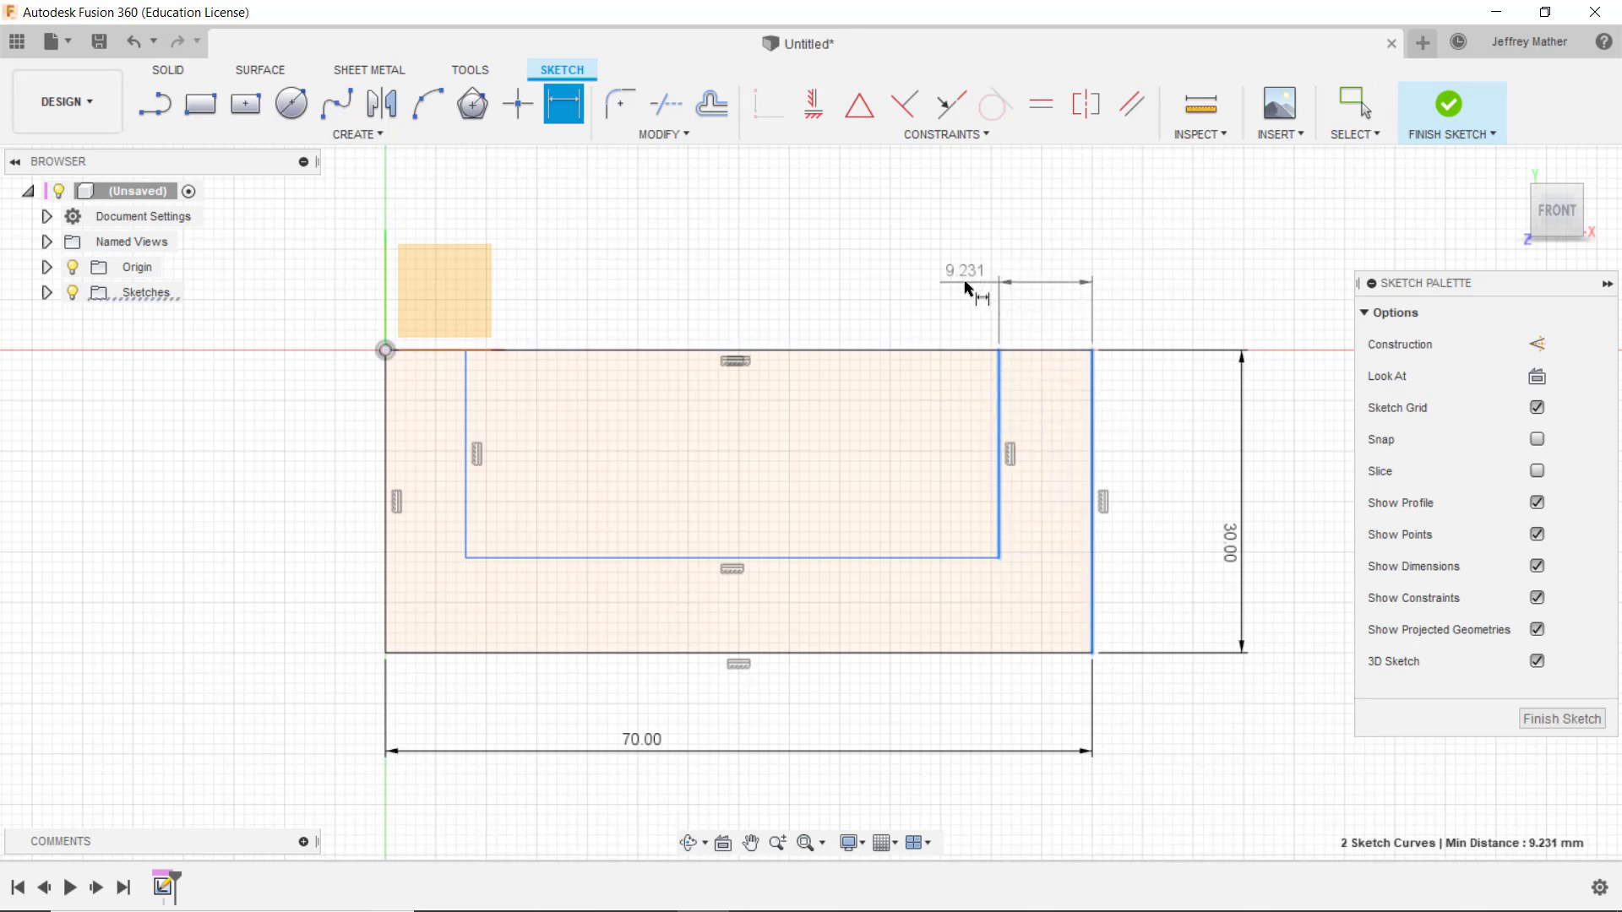
pyautogui.click(939, 288)
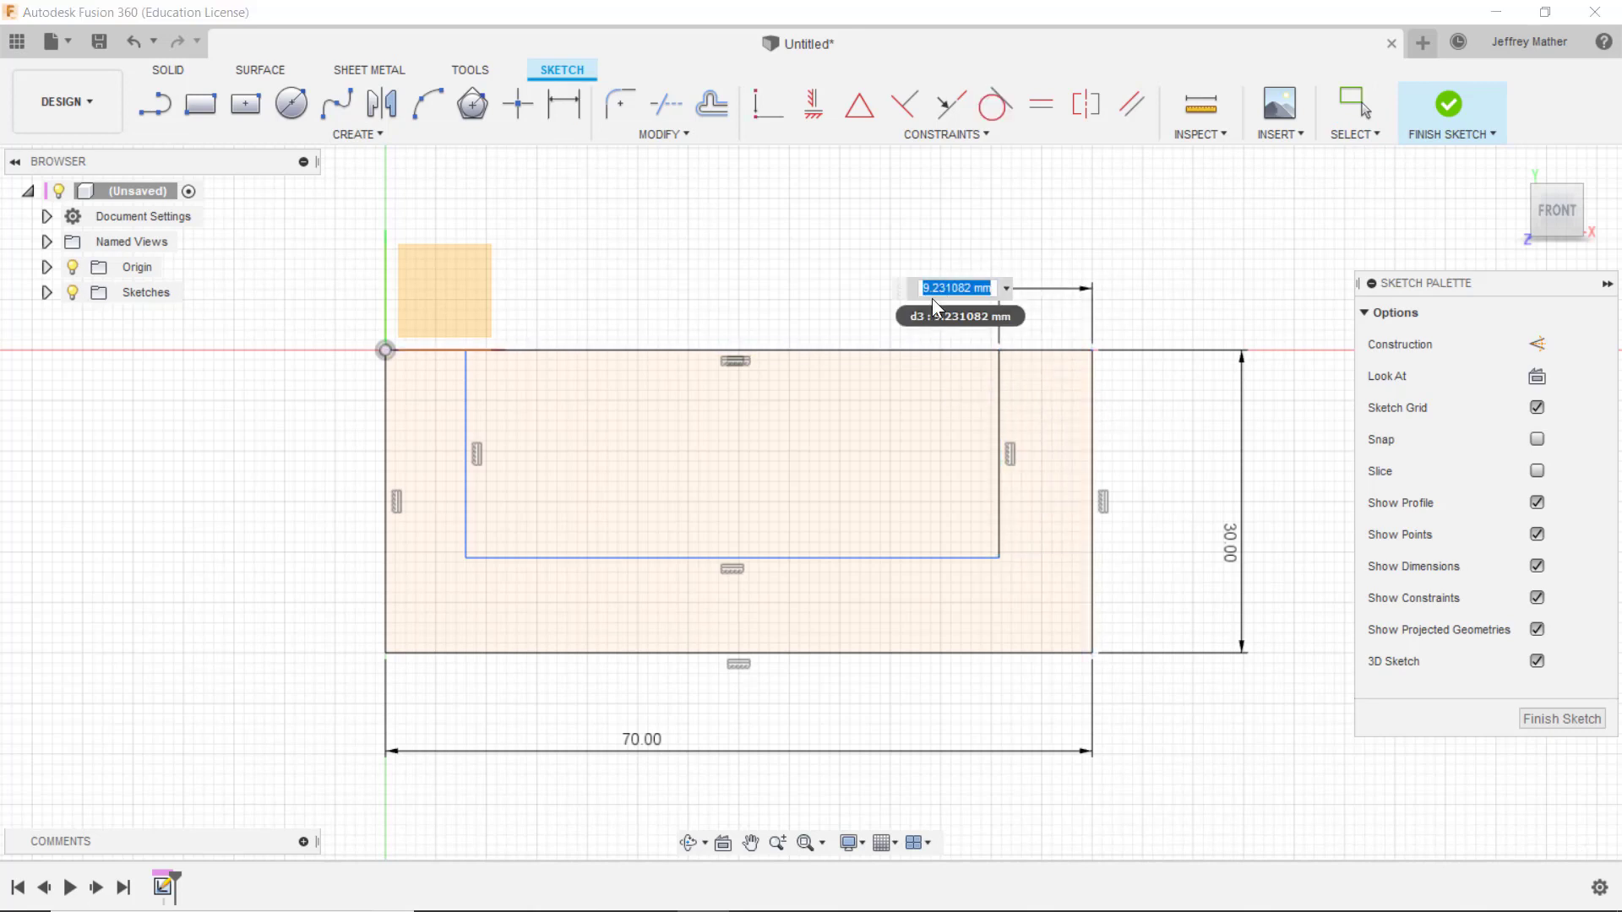
pyautogui.write('10')
pyautogui.press('Return')
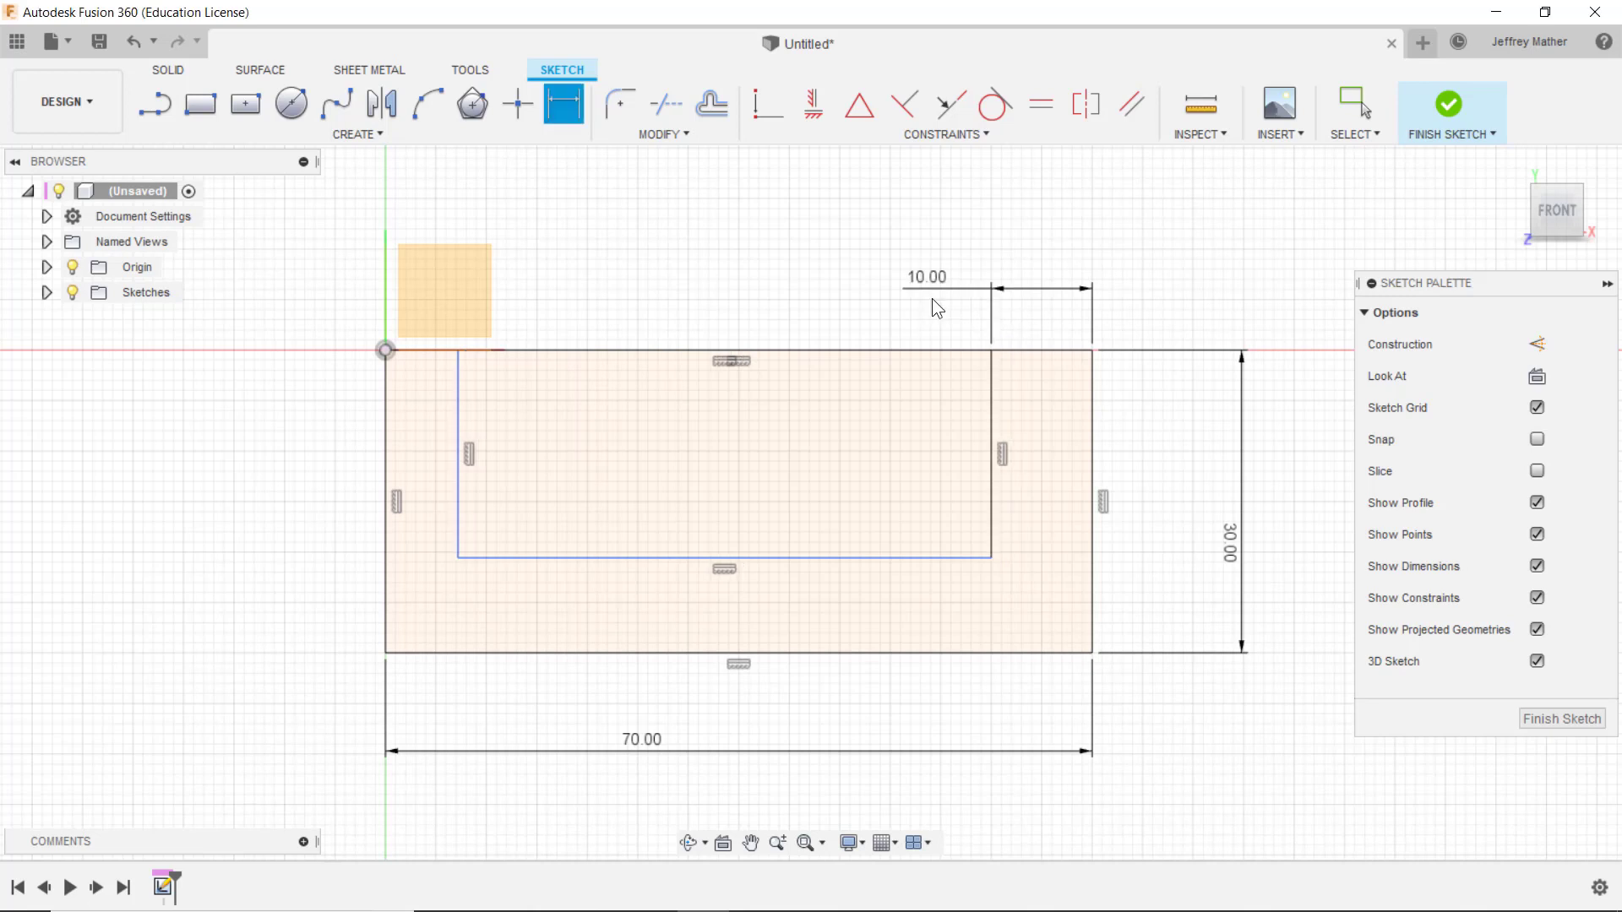
# Dimension the gap between the inner rectangle's left side and the outer left edge as 15 mm
pyautogui.click(459, 418)
pyautogui.click(427, 397)
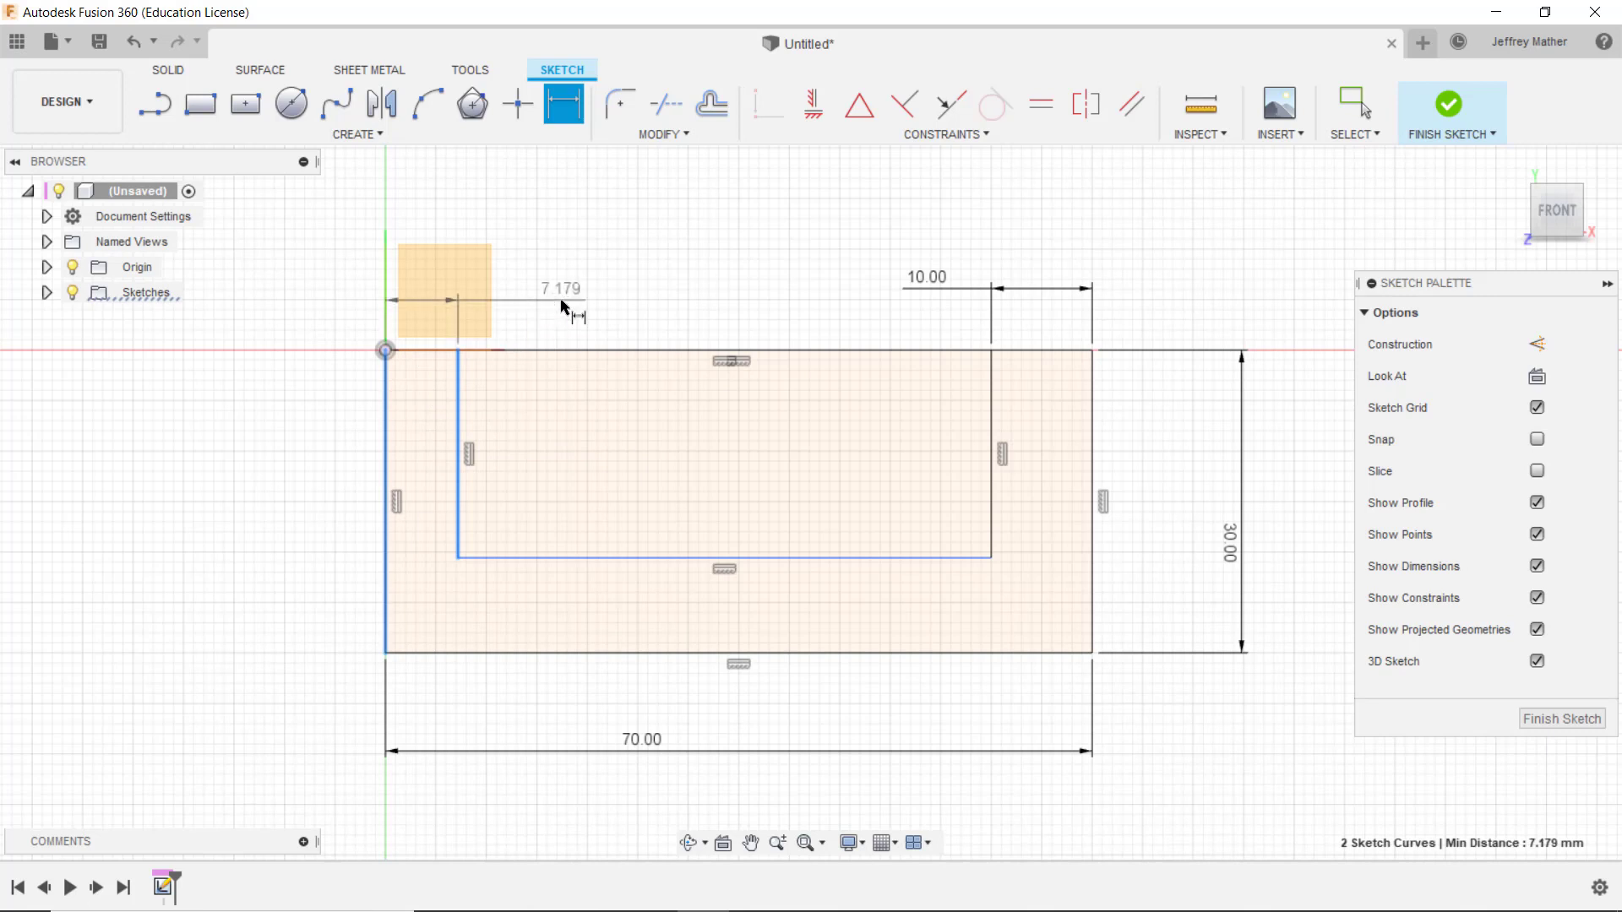
pyautogui.click(561, 301)
pyautogui.write('1')
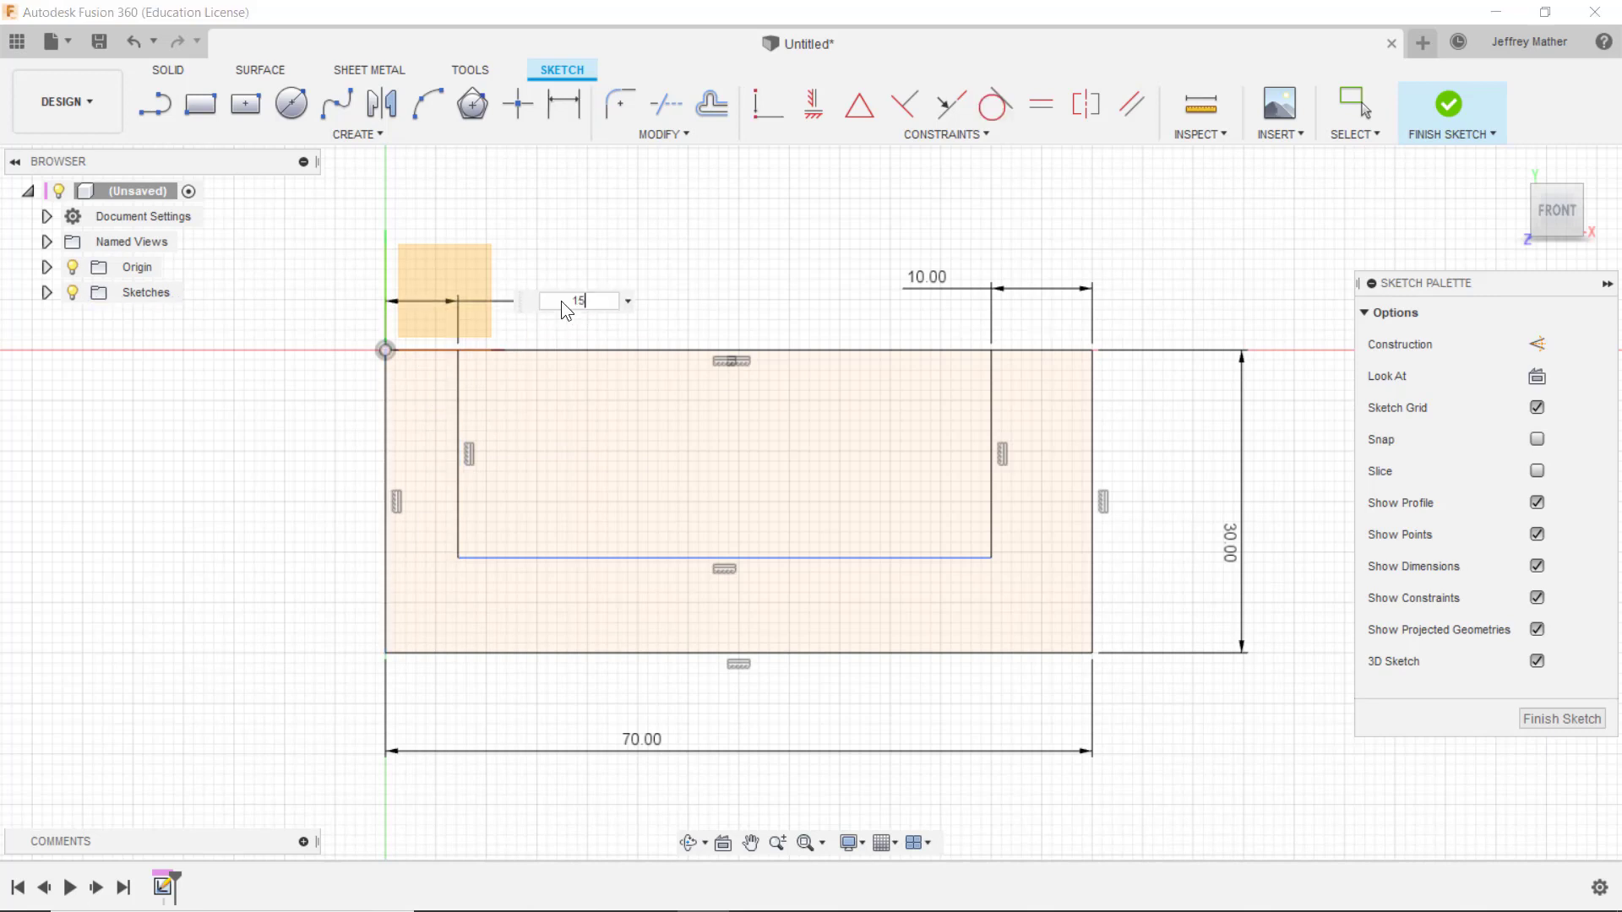
pyautogui.write('5')
pyautogui.press('Return')
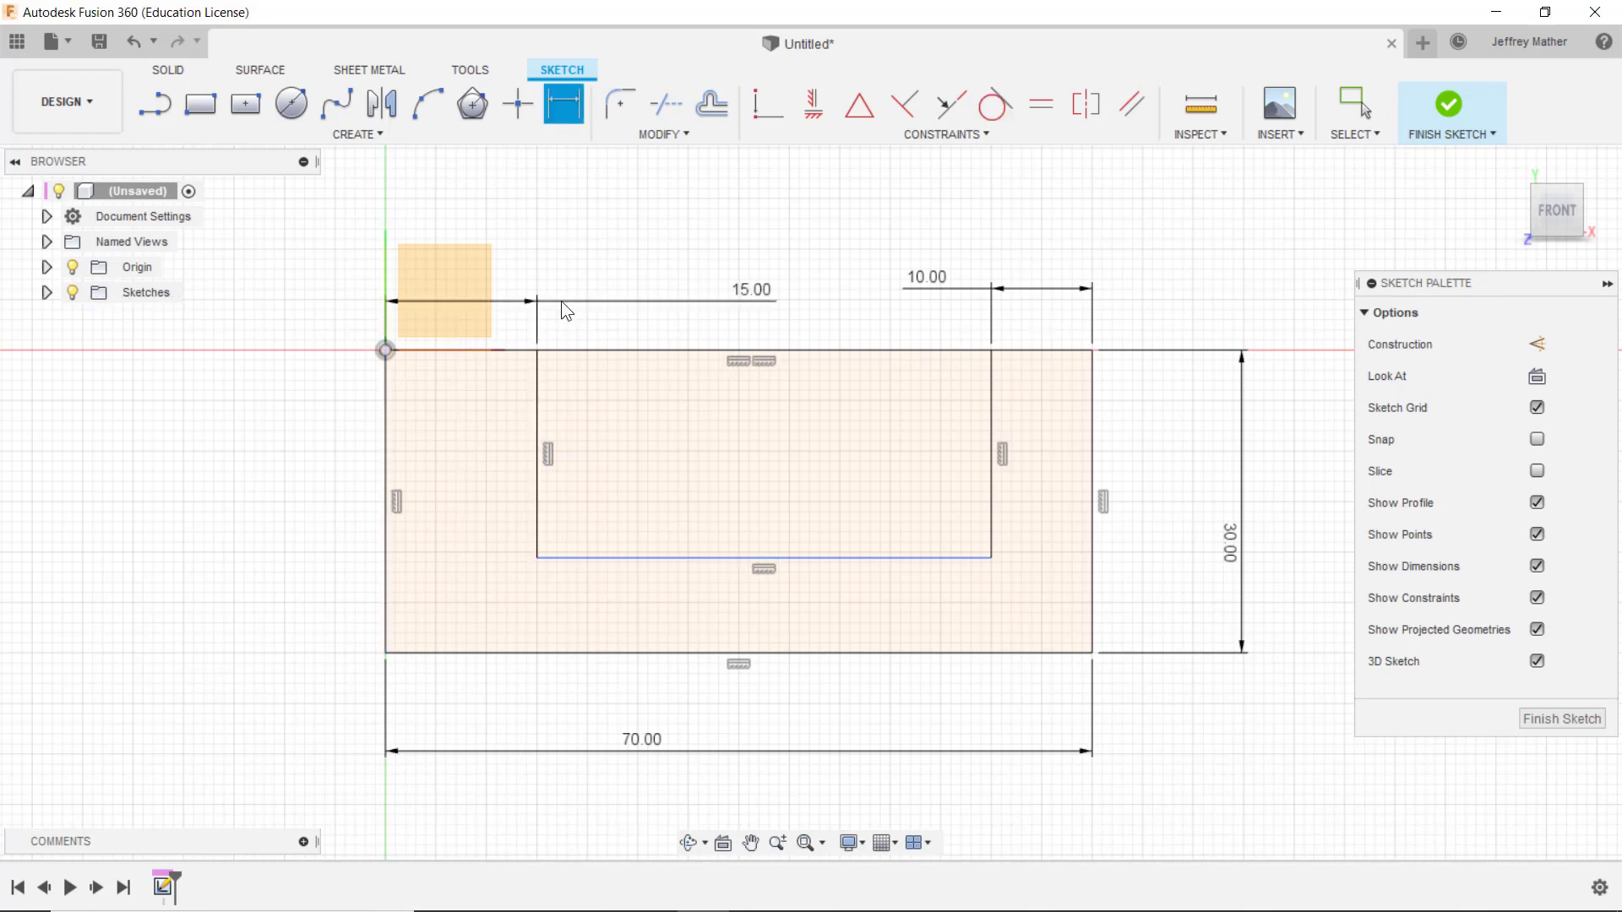
# Dimension the inner rectangle's bottom edge 15 mm above the outer bottom edge and move that dimension clear of the 70 mm one
pyautogui.click(693, 558)
pyautogui.click(686, 653)
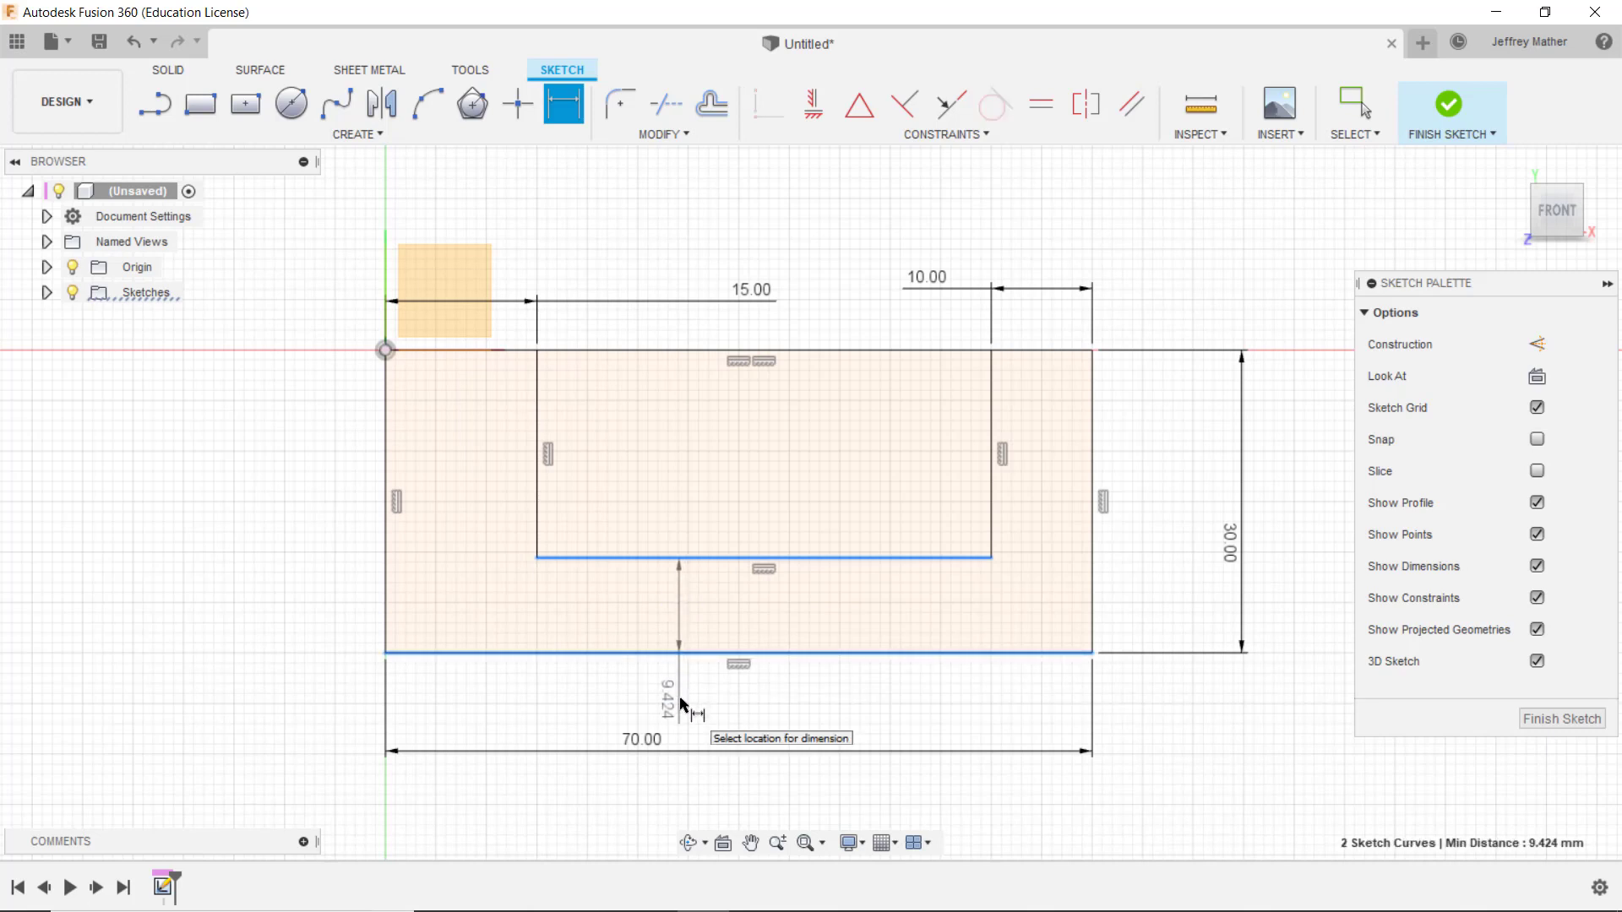
pyautogui.click(681, 697)
pyautogui.write('15')
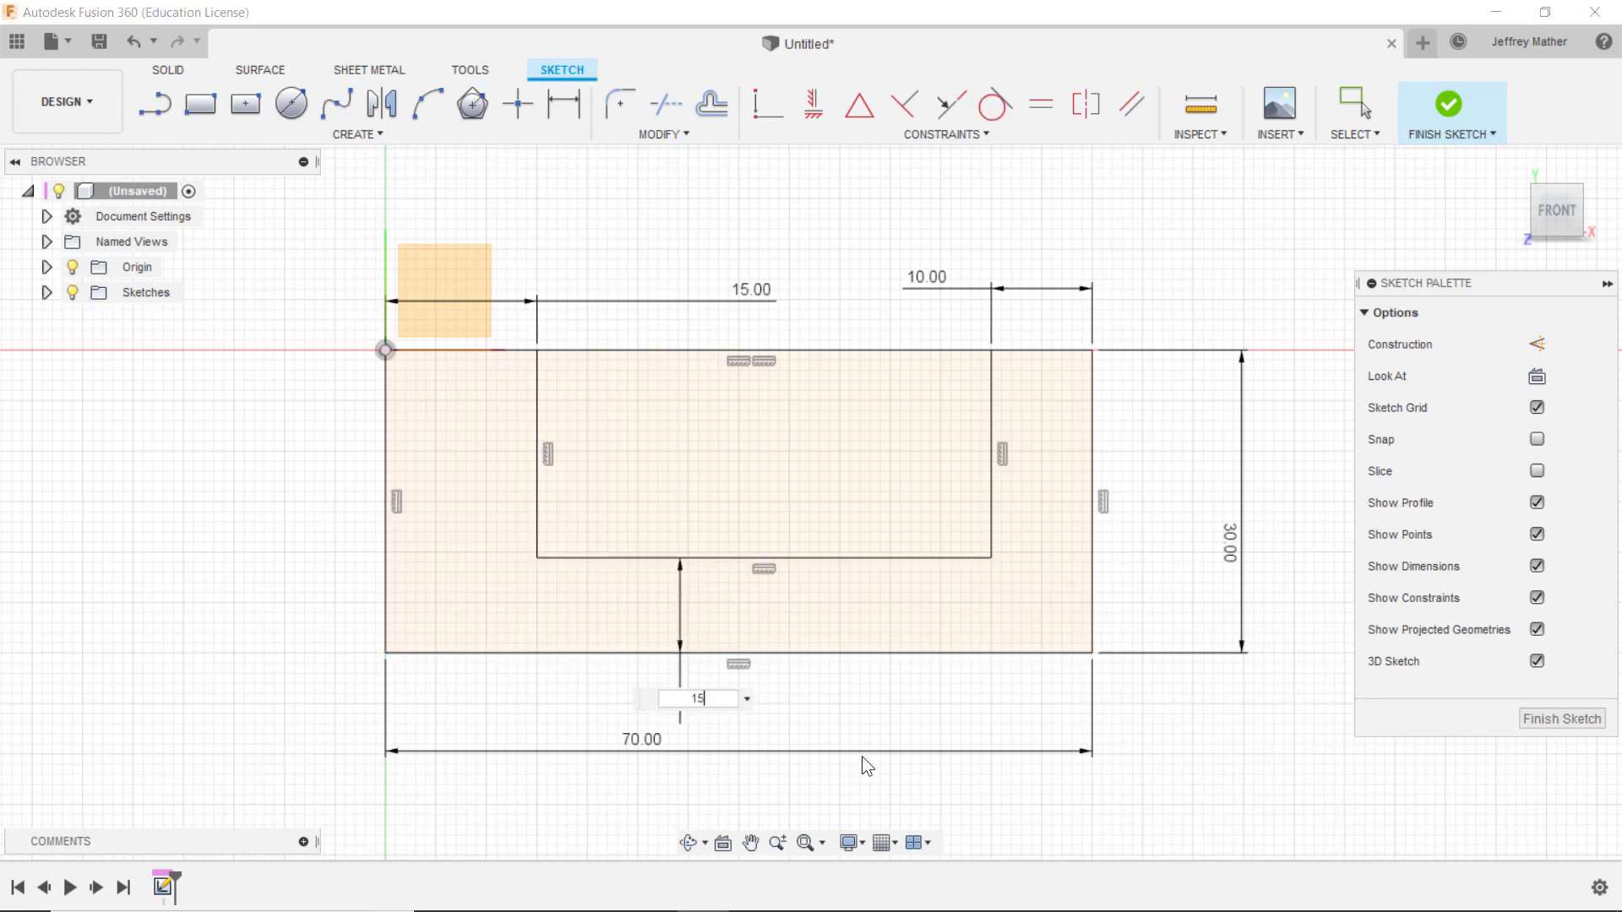
pyautogui.press('Return')
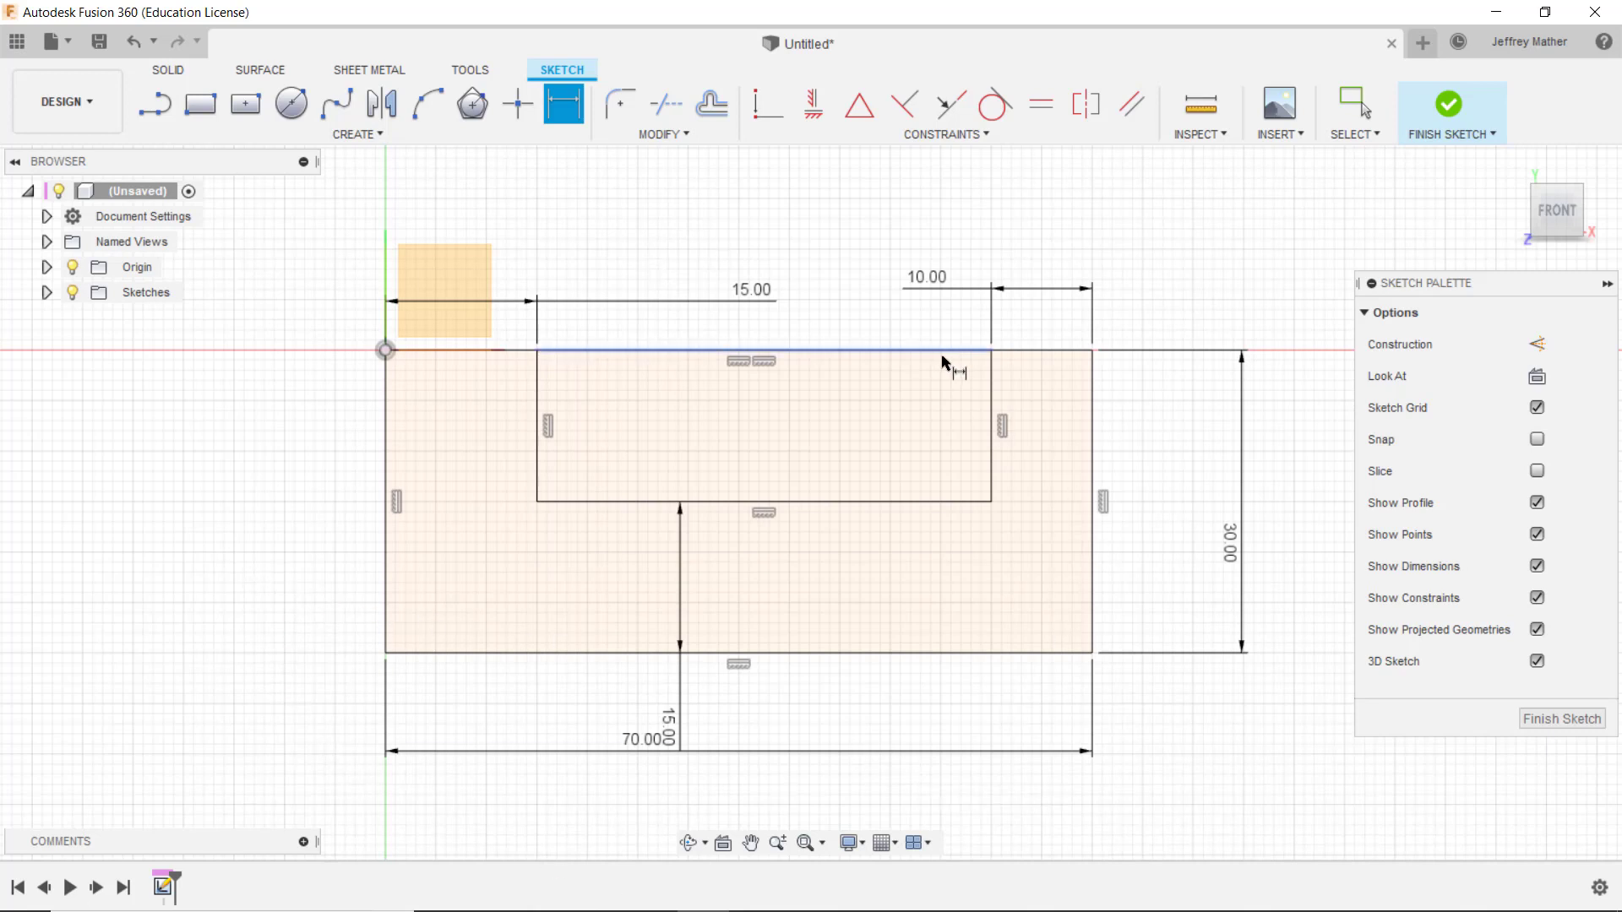
pyautogui.press('Escape')
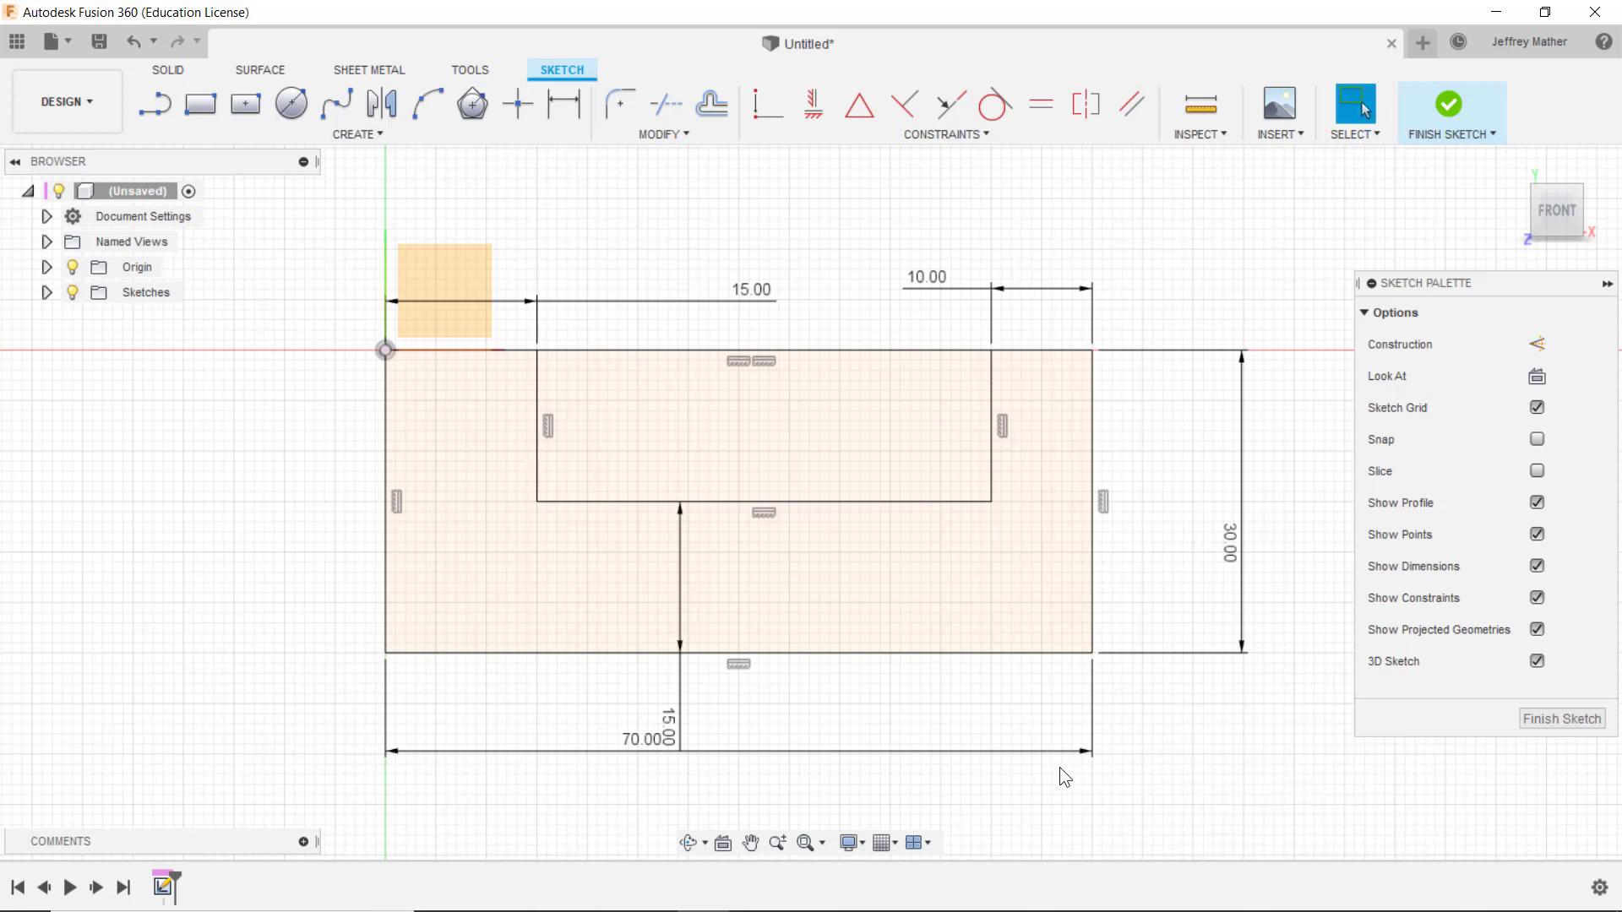
pyautogui.moveTo(673, 724); pyautogui.dragTo(724, 710)
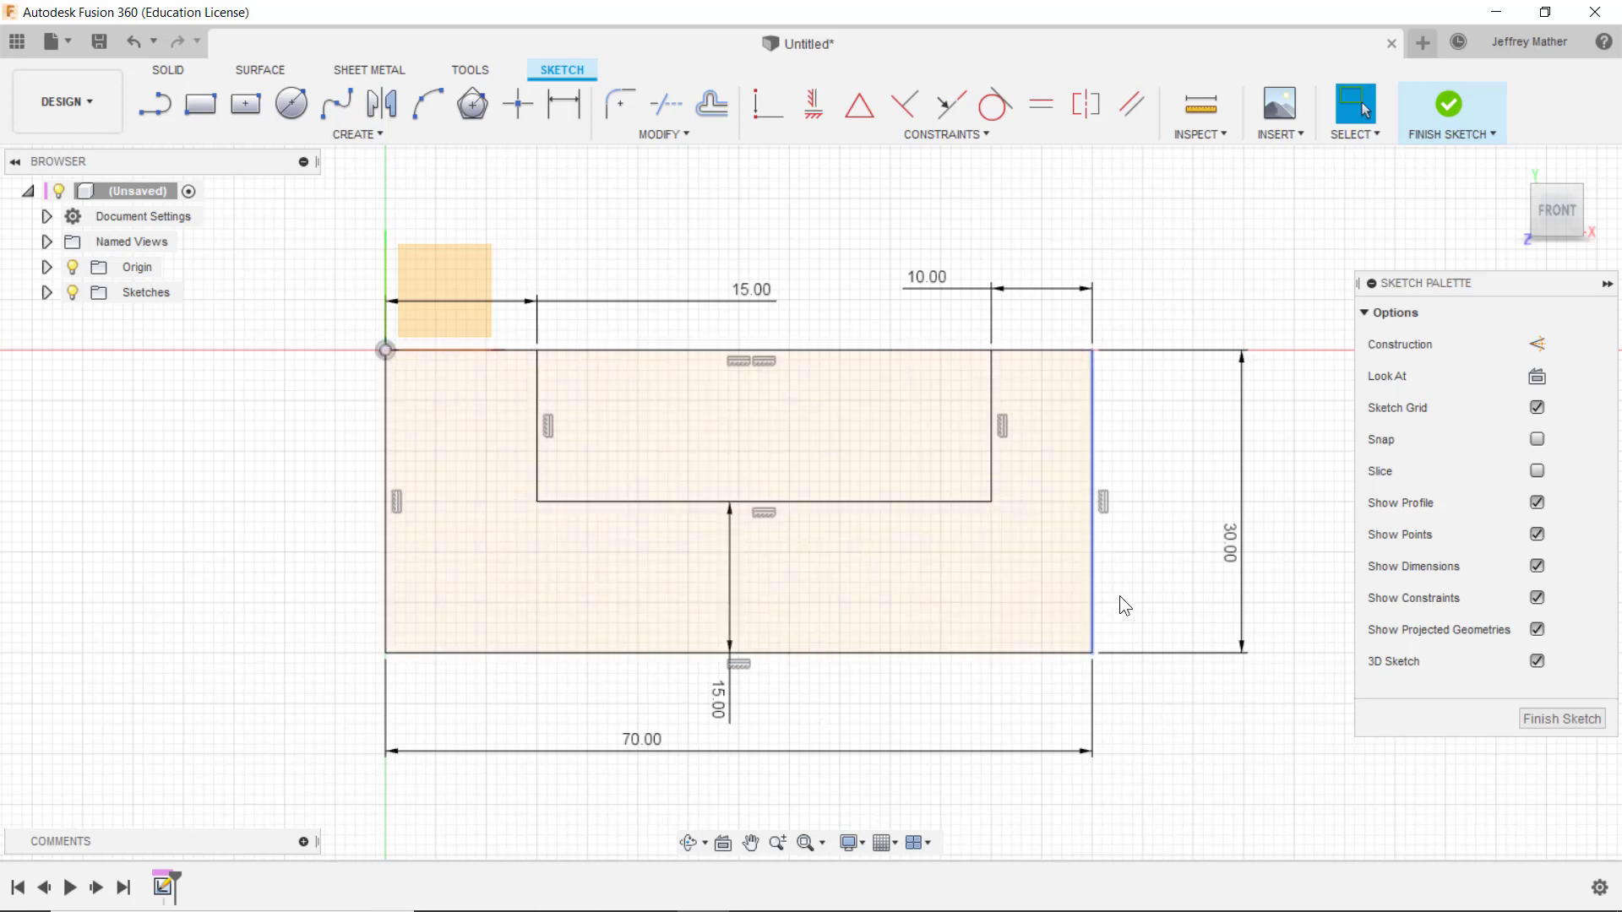
# Finish the current sketch and create a new sketch on the XZ plane
pyautogui.click(1446, 106)
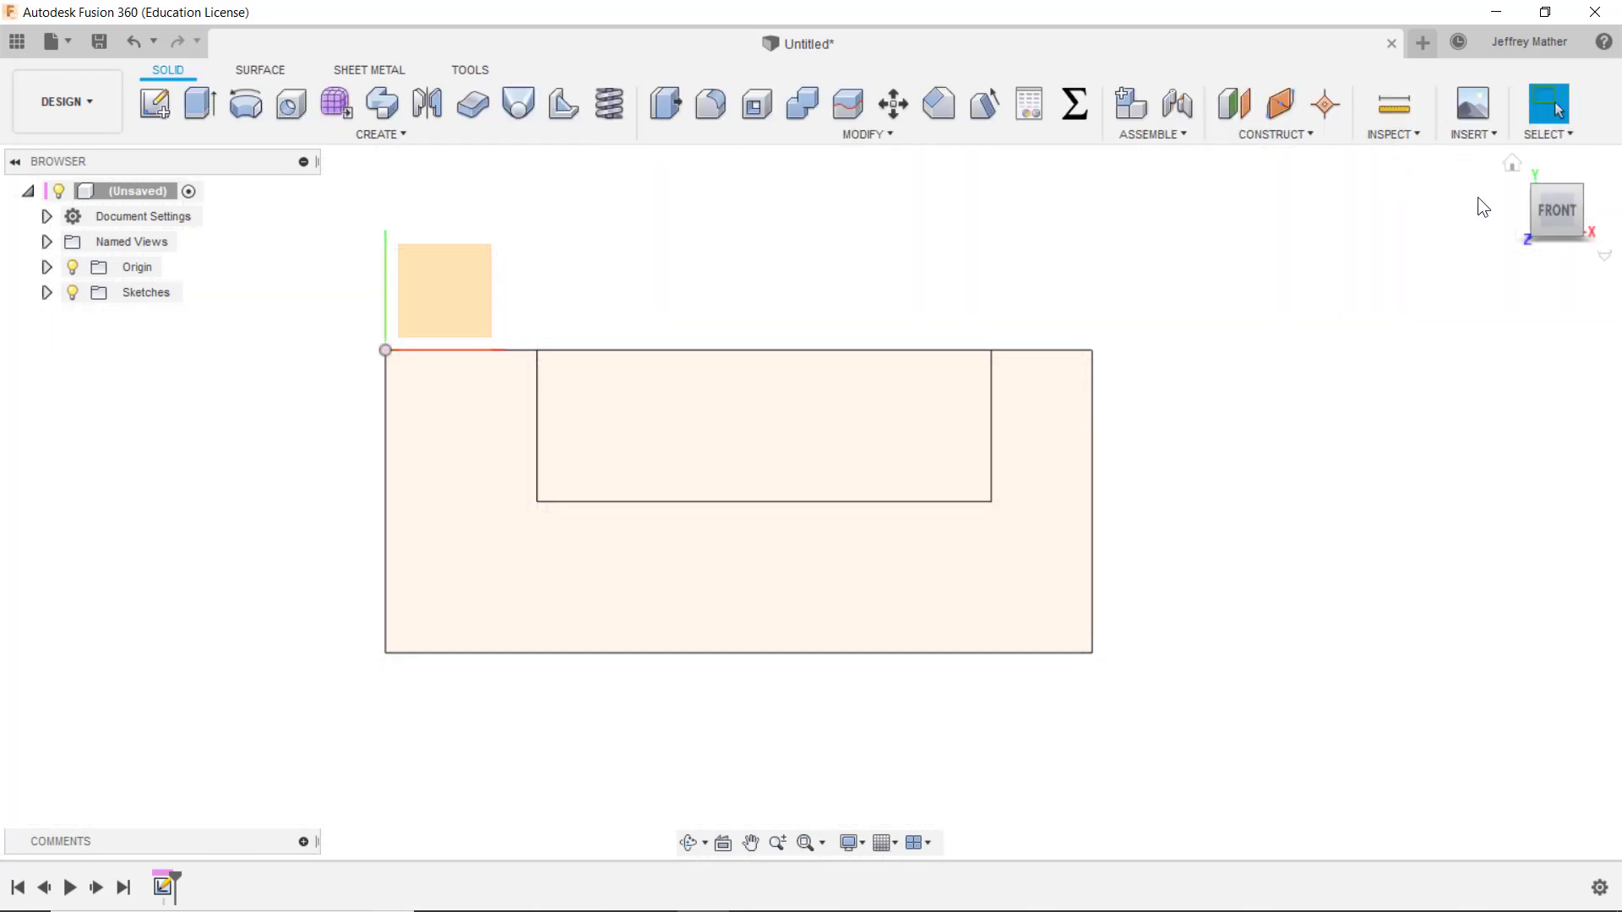
pyautogui.click(1580, 193)
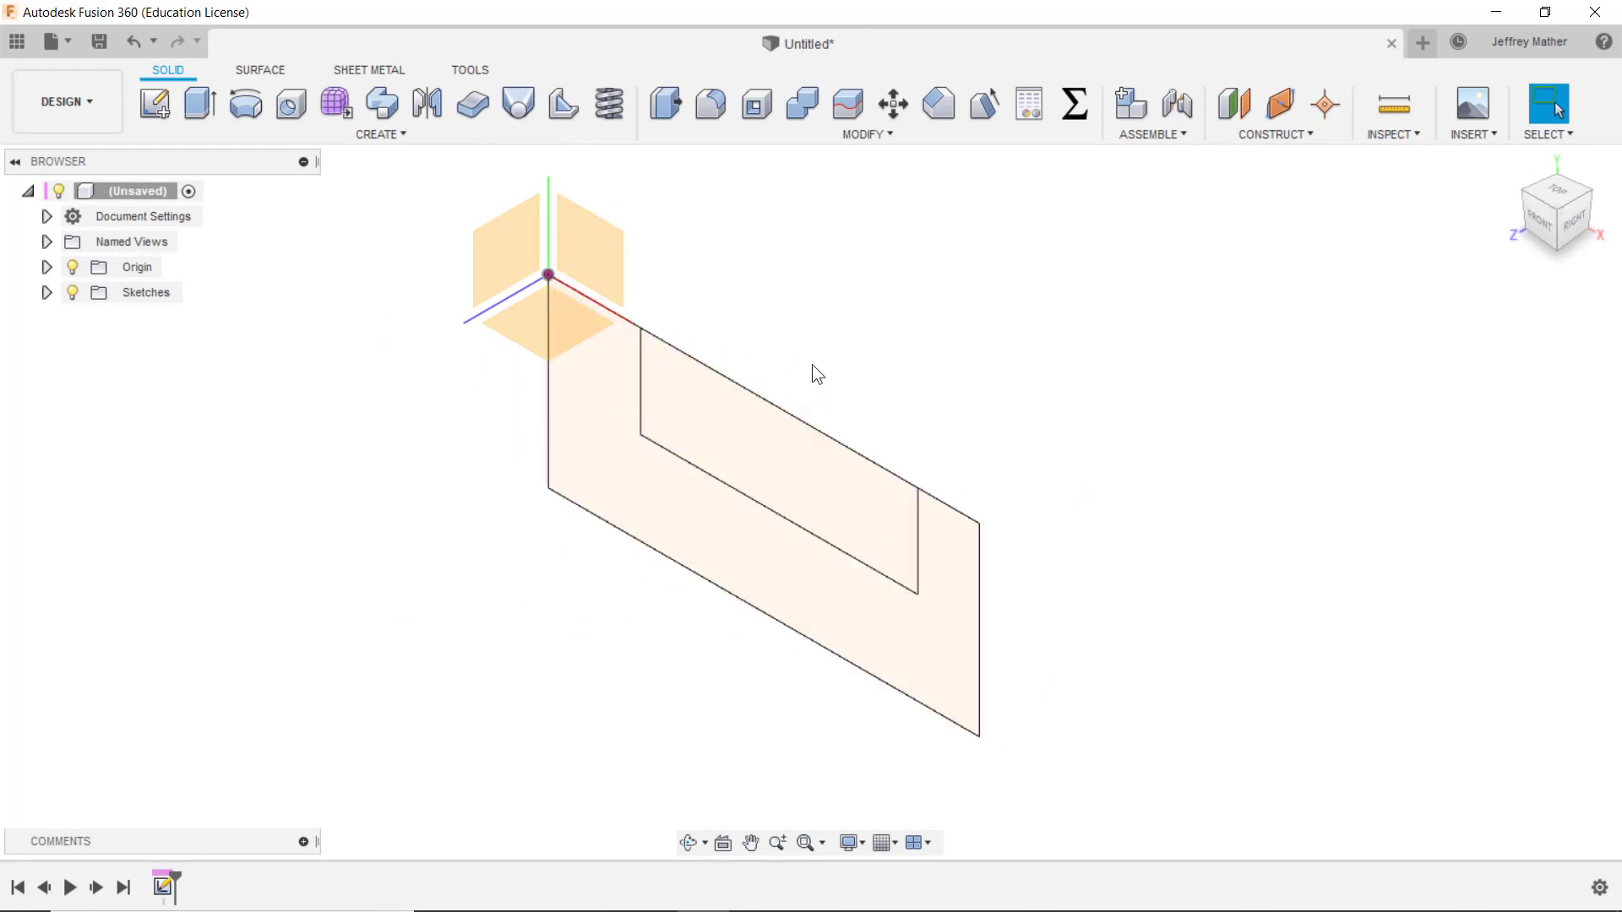
pyautogui.scroll(1, 764, 288)
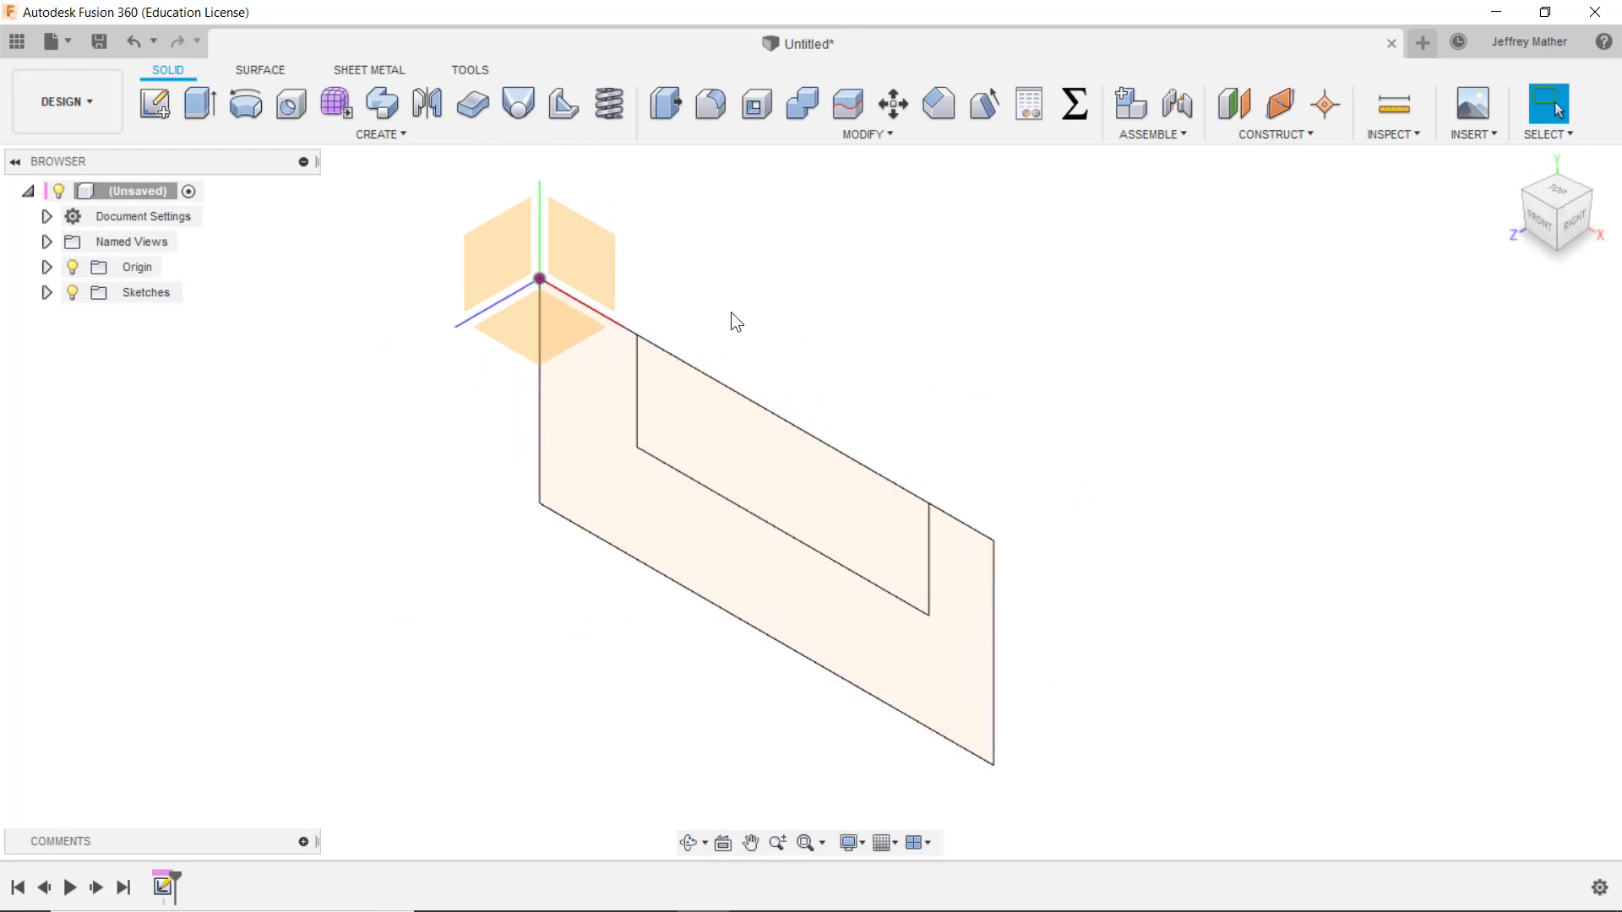
pyautogui.click(509, 341)
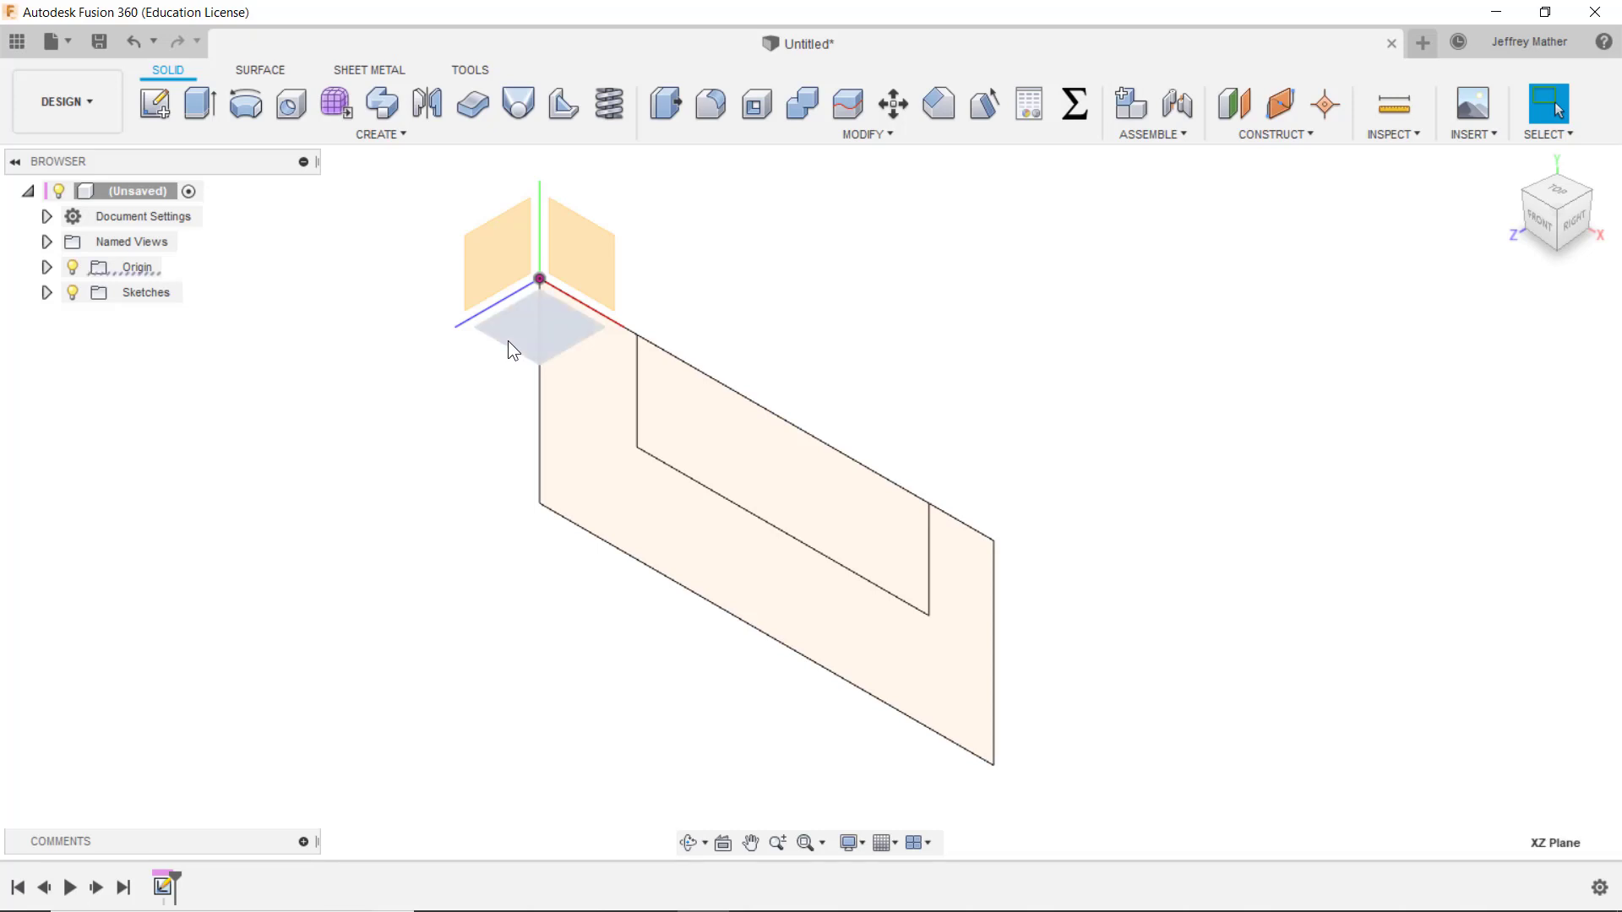
pyautogui.rightClick(509, 341)
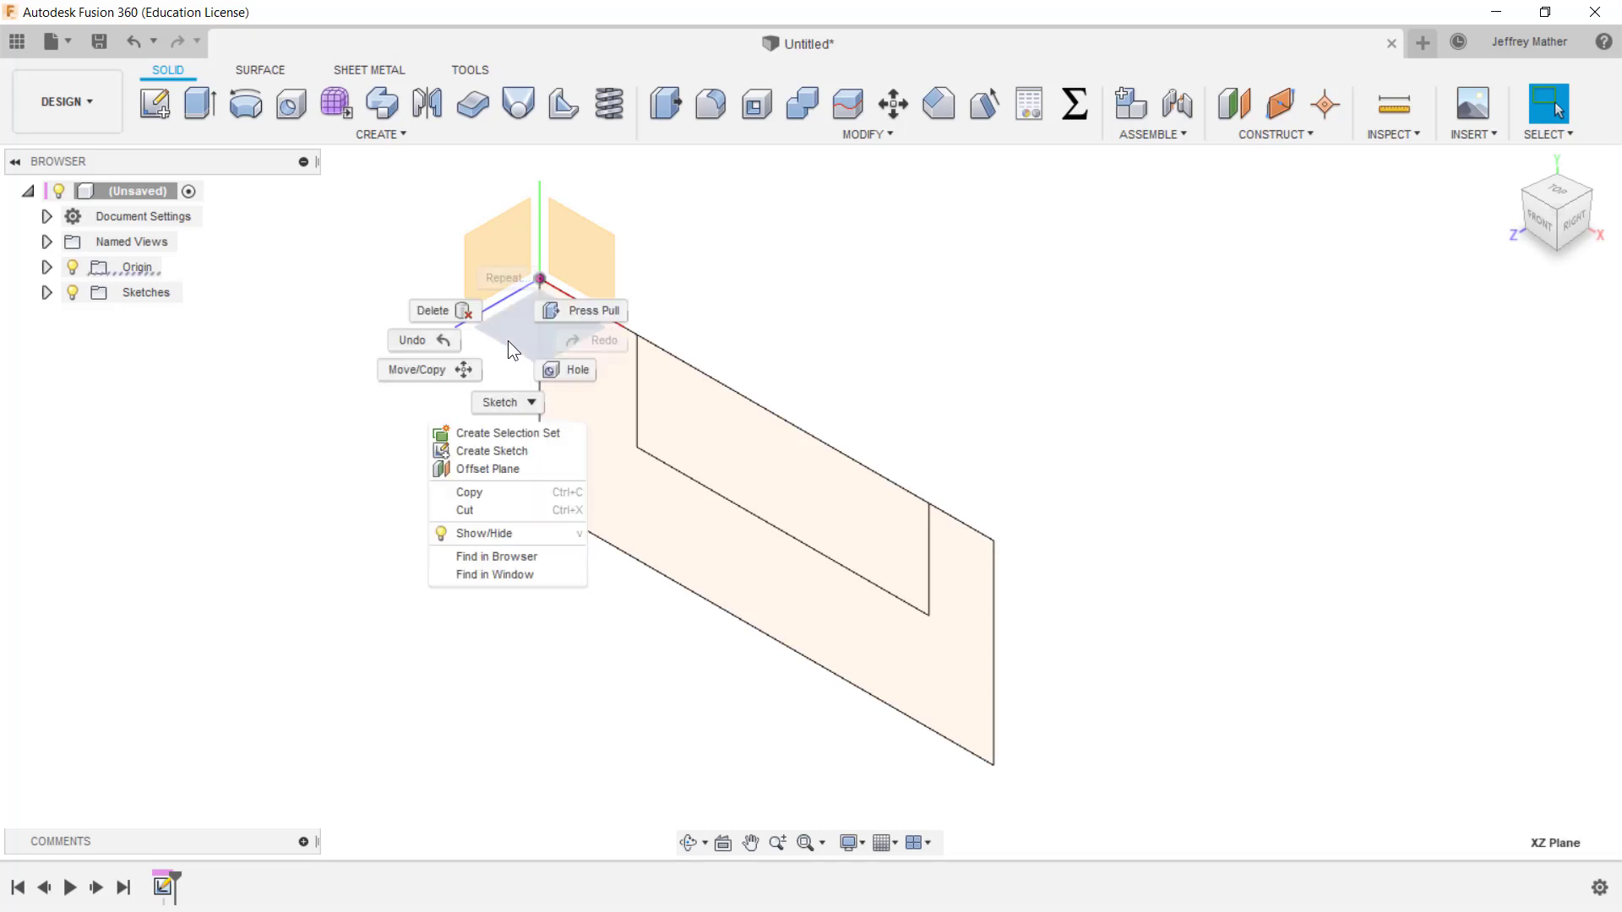
pyautogui.click(479, 454)
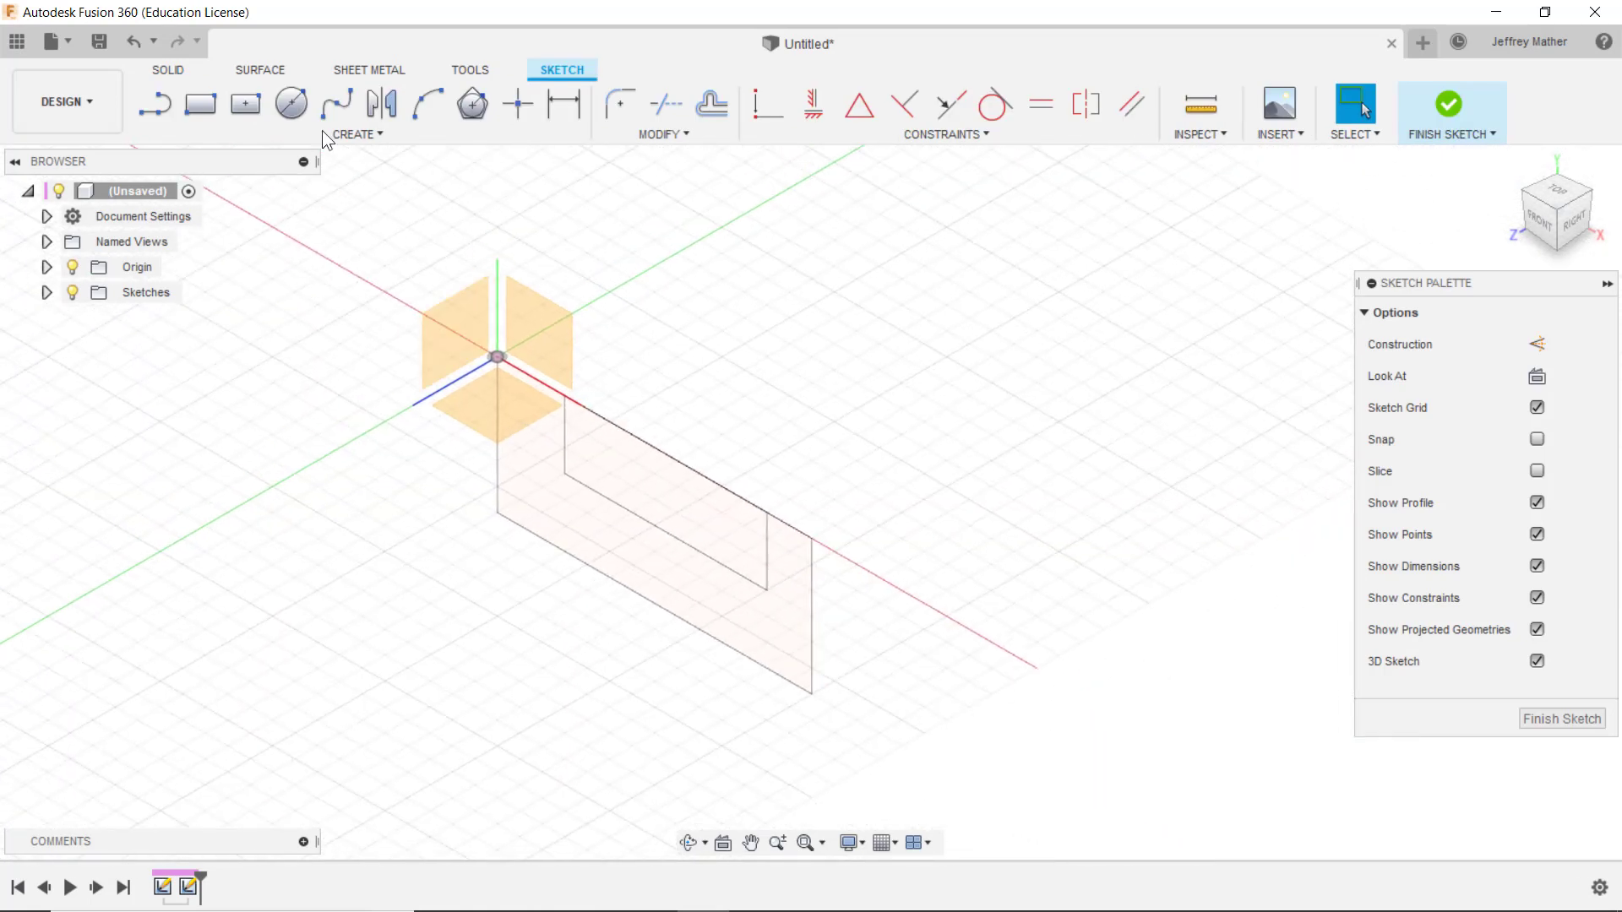
# Draw a rectangle about 56 by 58 mm from the origin and make its front right corner coincident with the first sketch's upper right corner
pyautogui.click(203, 104)
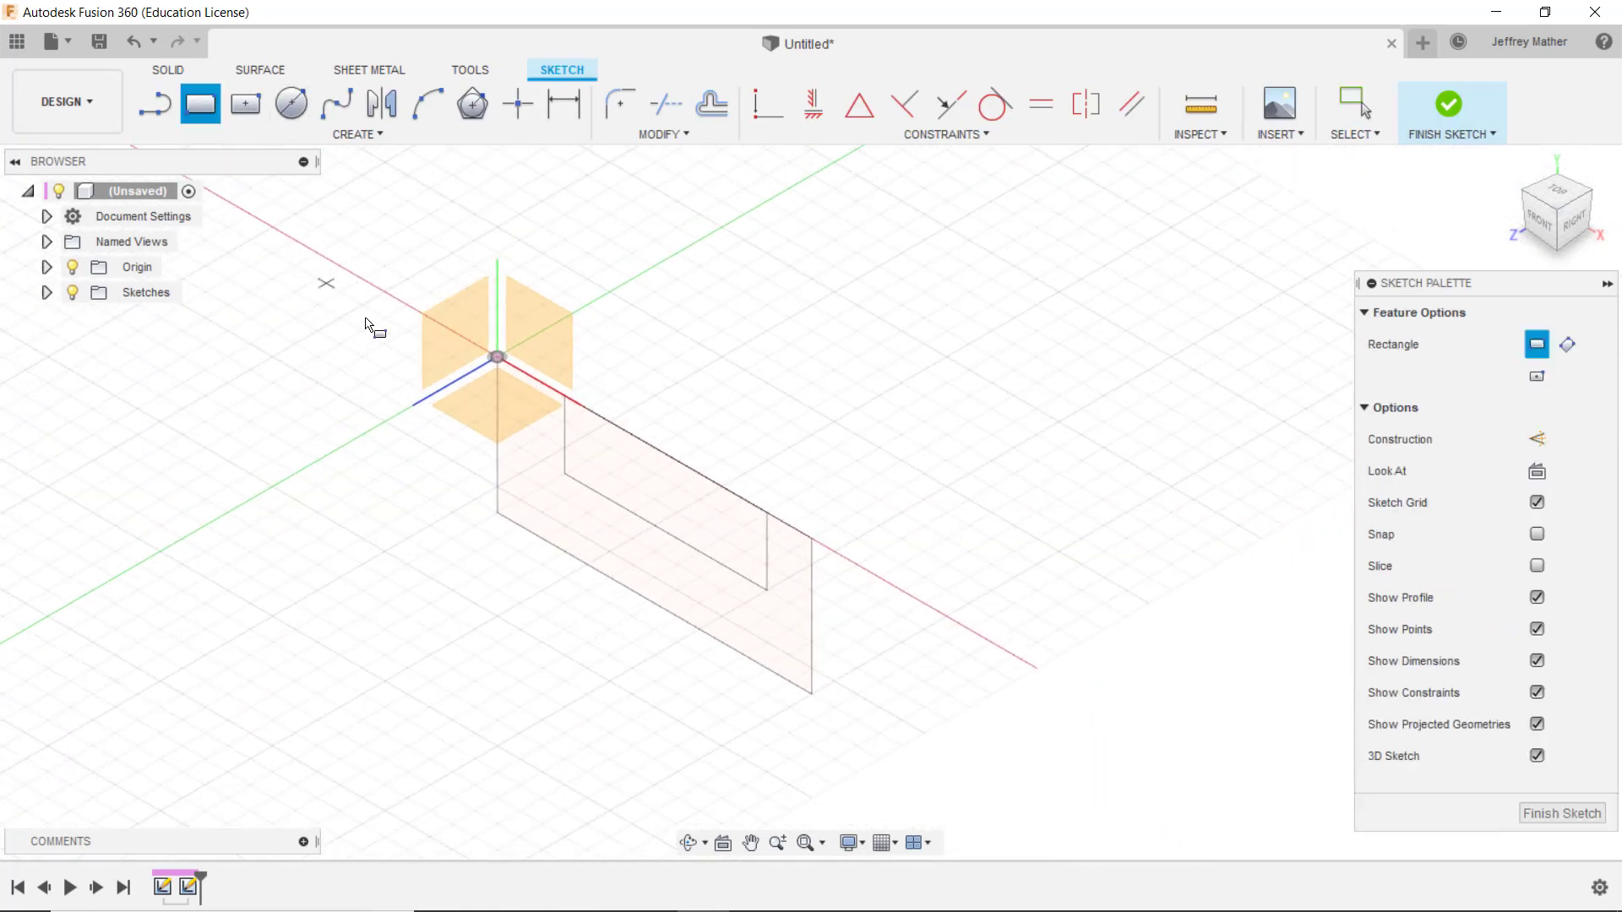
pyautogui.click(499, 358)
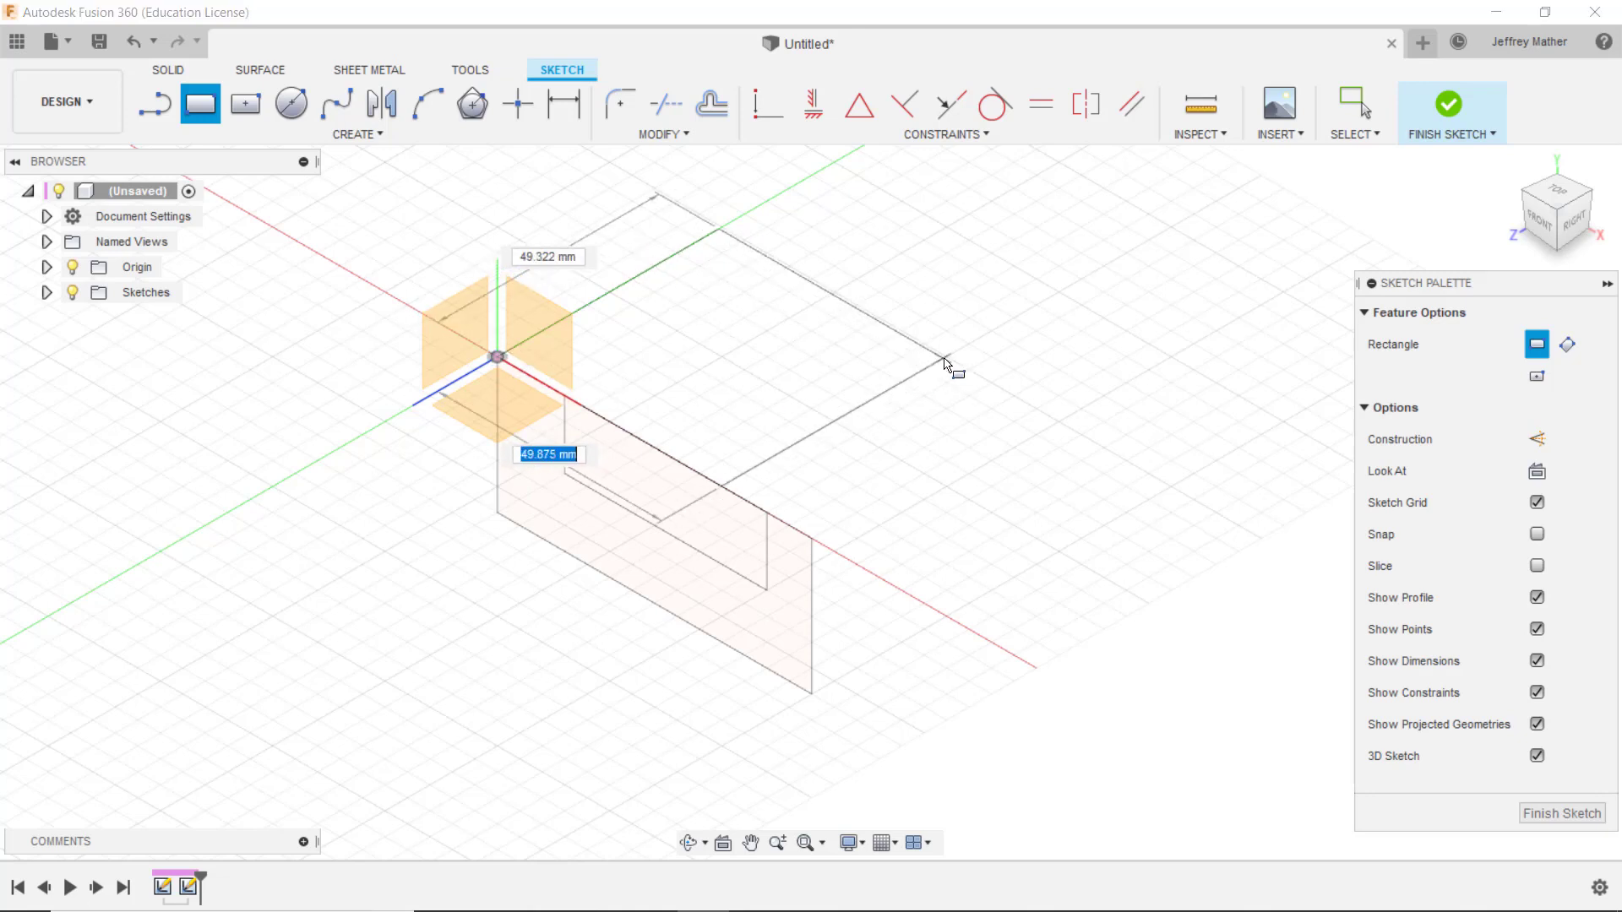
pyautogui.click(1010, 350)
pyautogui.press('Escape')
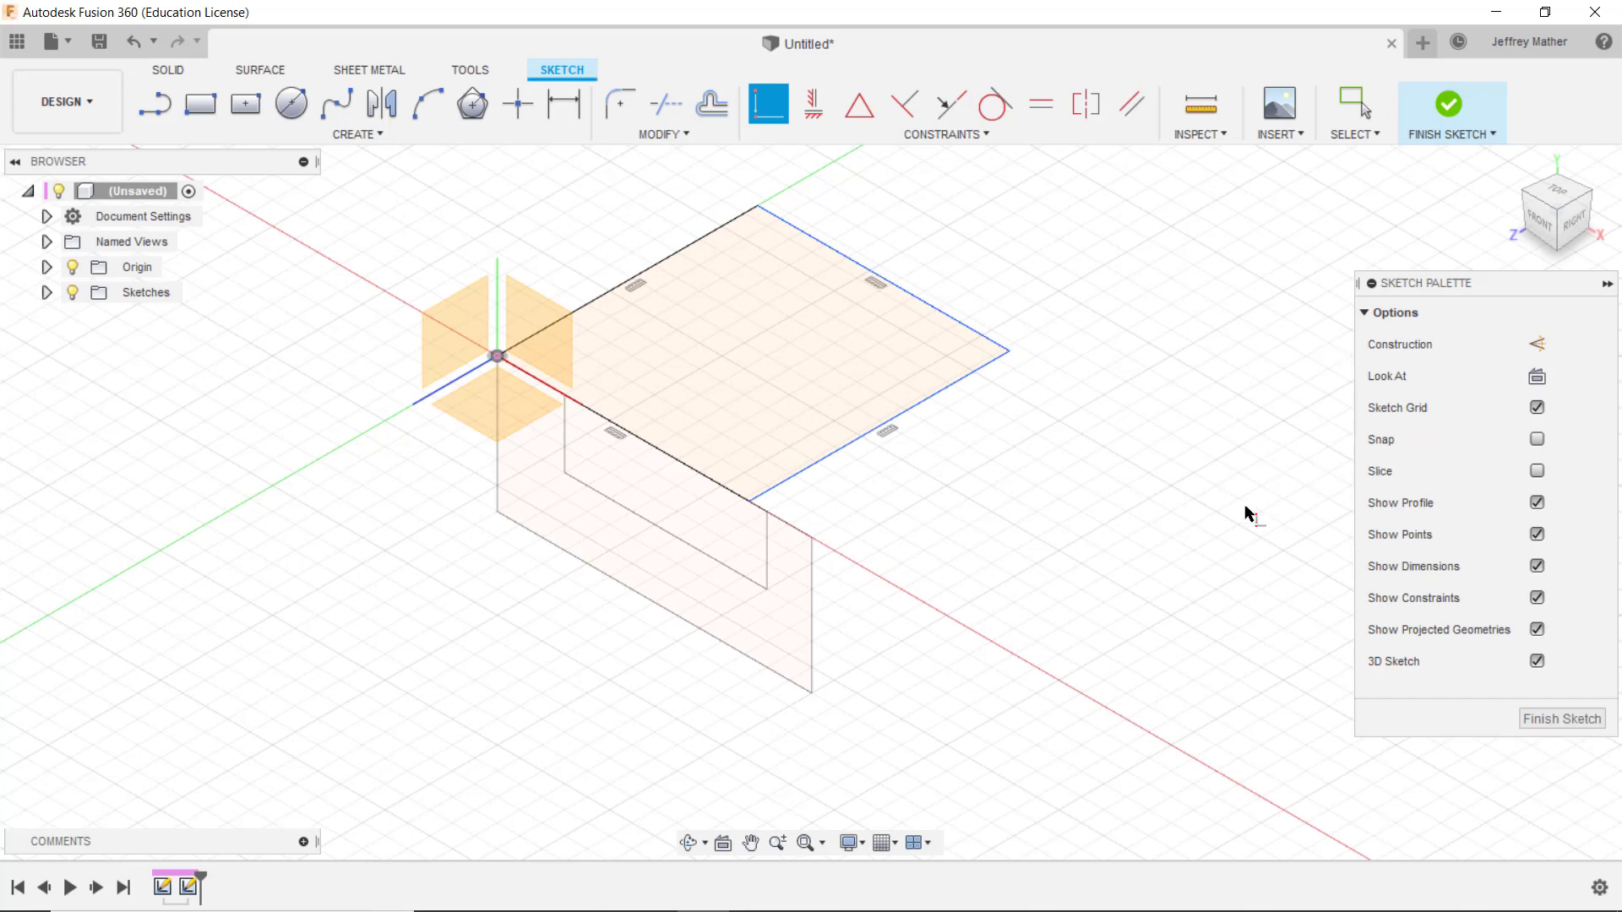
pyautogui.click(751, 505)
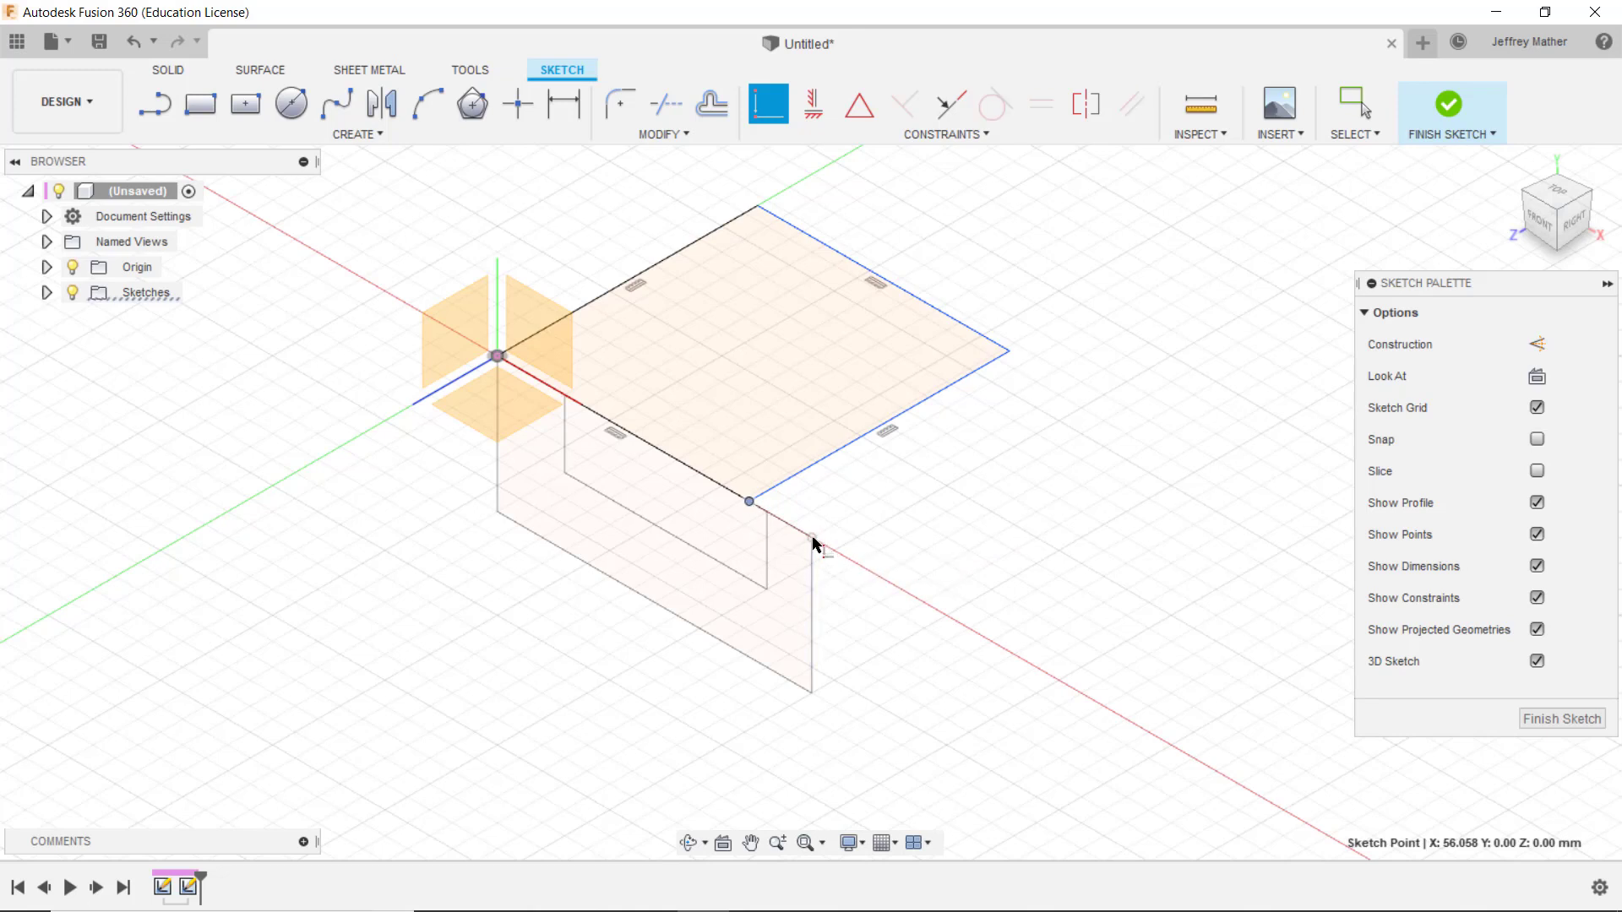
pyautogui.click(813, 543)
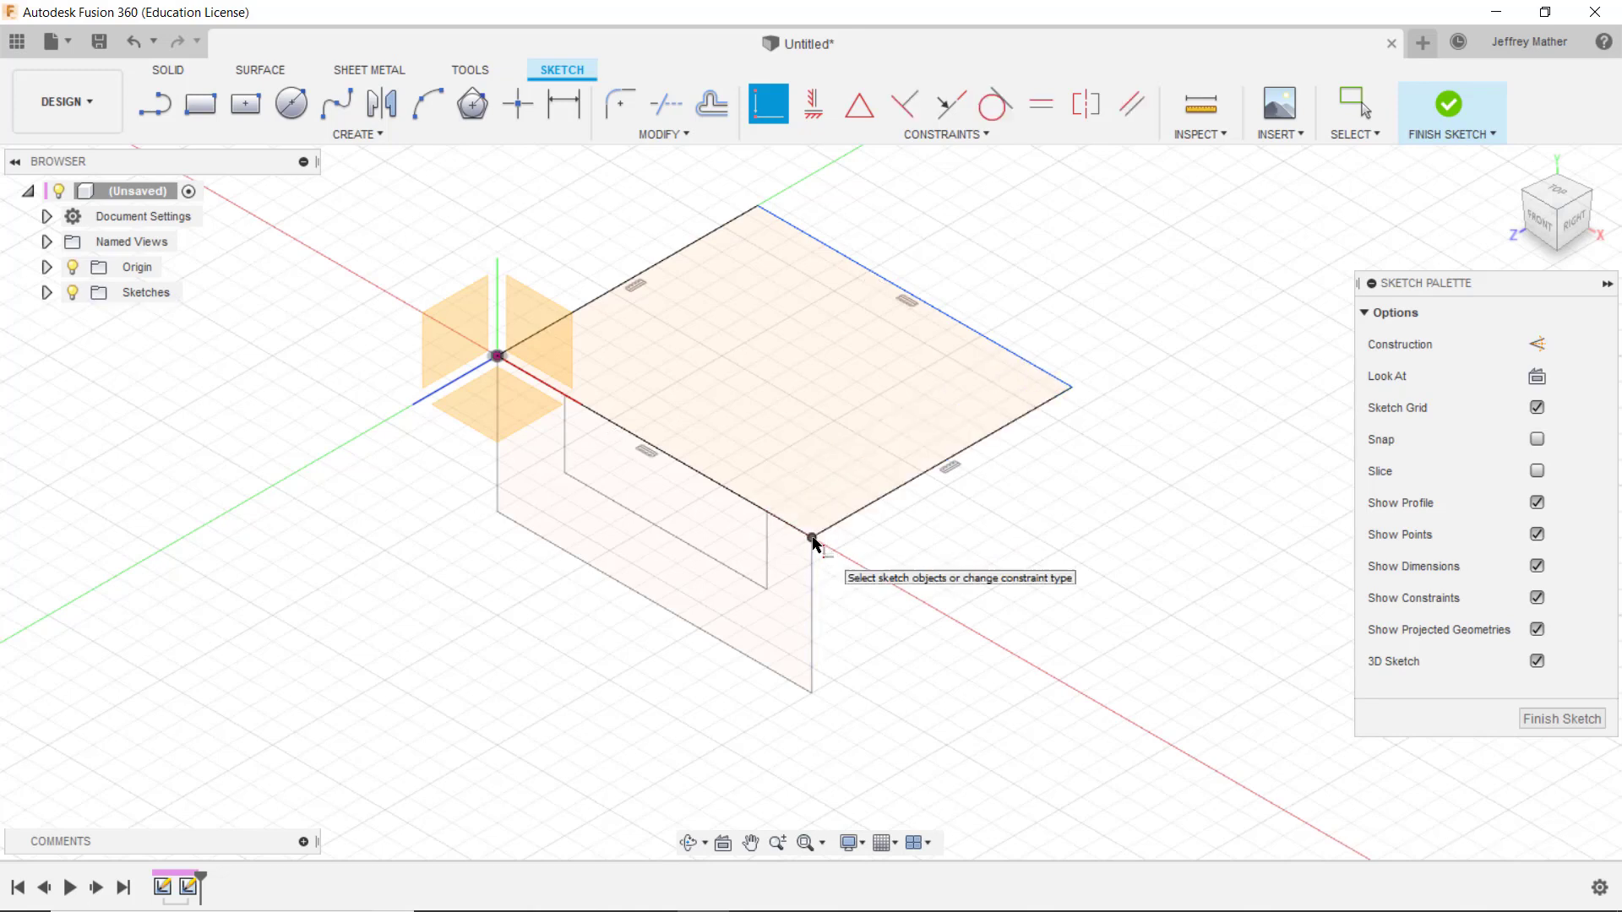
# Dimension the new rectangle's right side as 40 mm
pyautogui.click(557, 111)
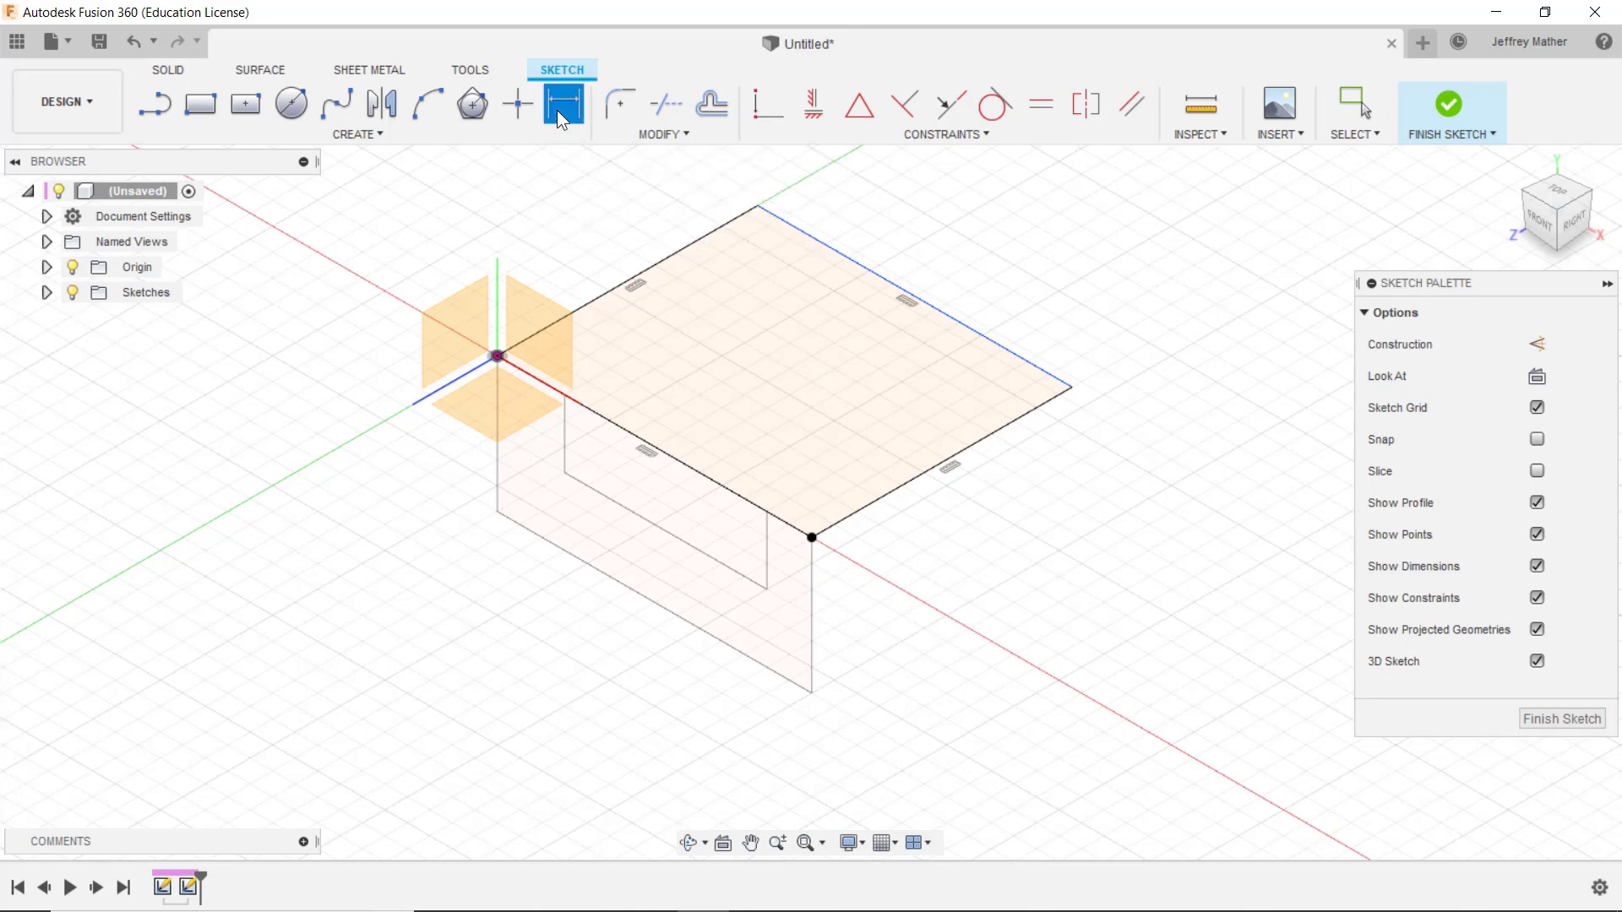
pyautogui.click(961, 460)
pyautogui.click(990, 514)
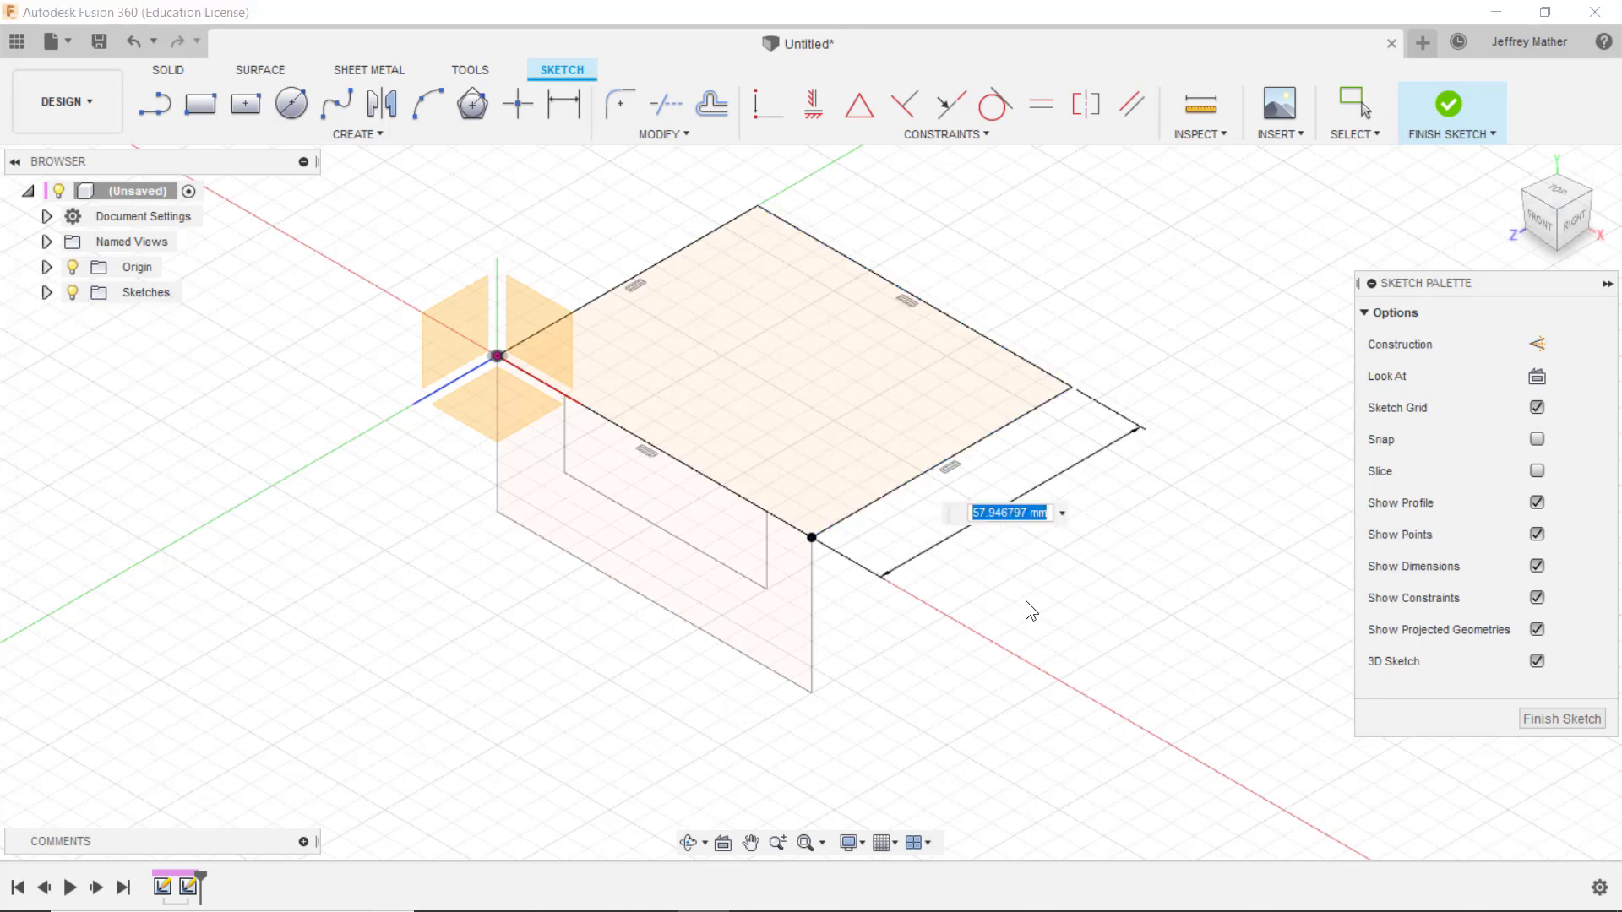
pyautogui.write('40')
pyautogui.press('Return')
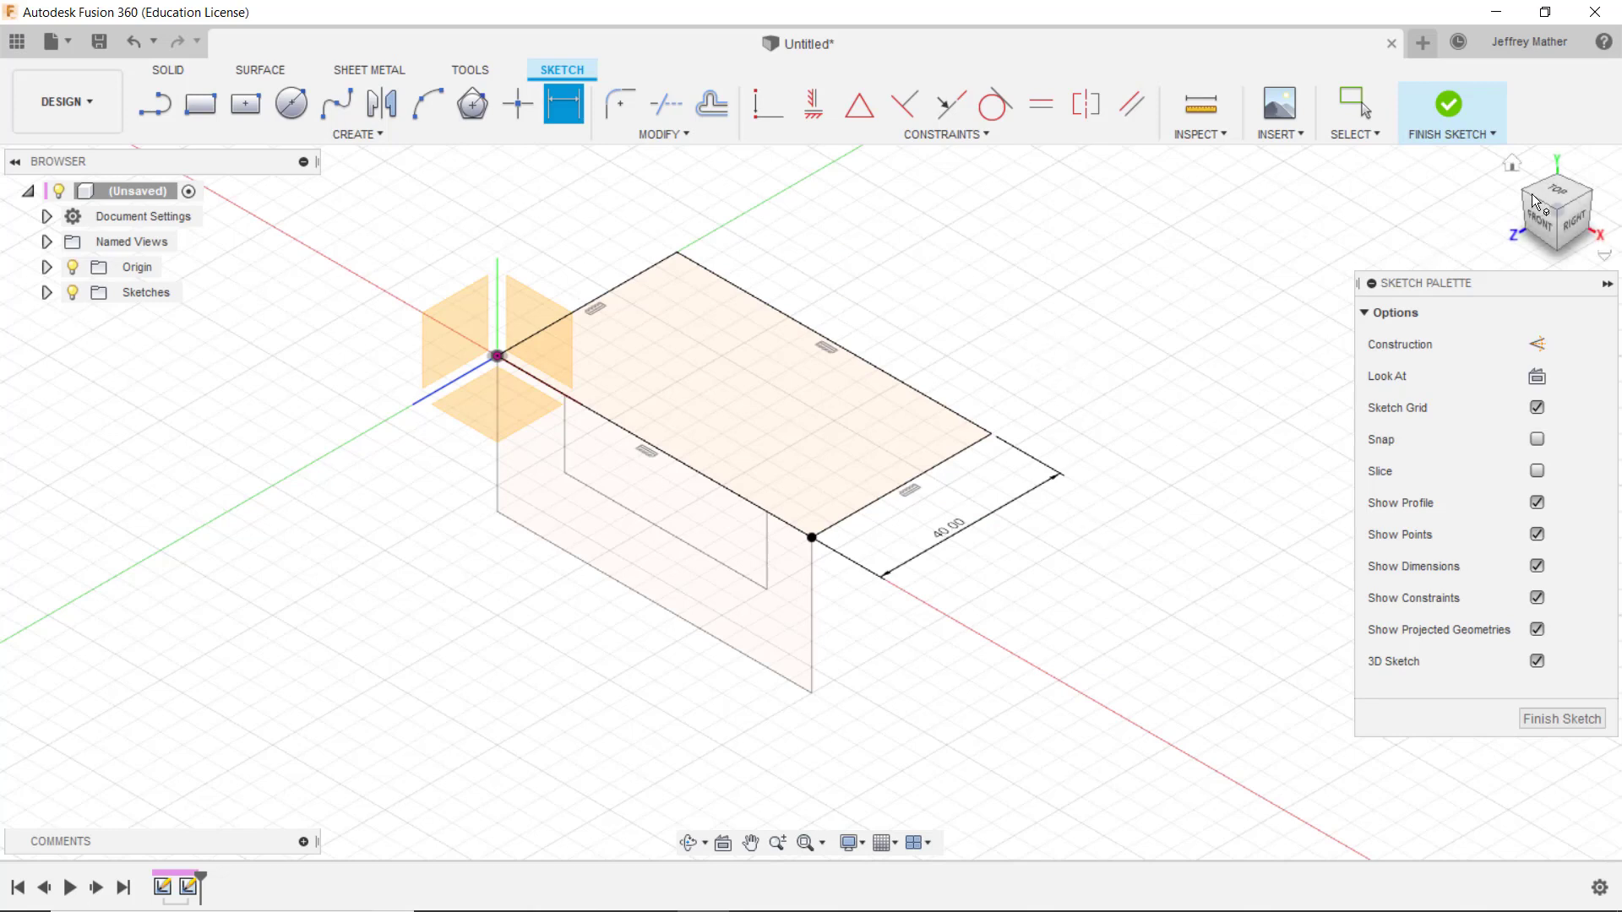
# In the top view, draw a smaller rectangle about 24 by 13 mm inside the outer one, starting from its lower right corner
pyautogui.click(1563, 193)
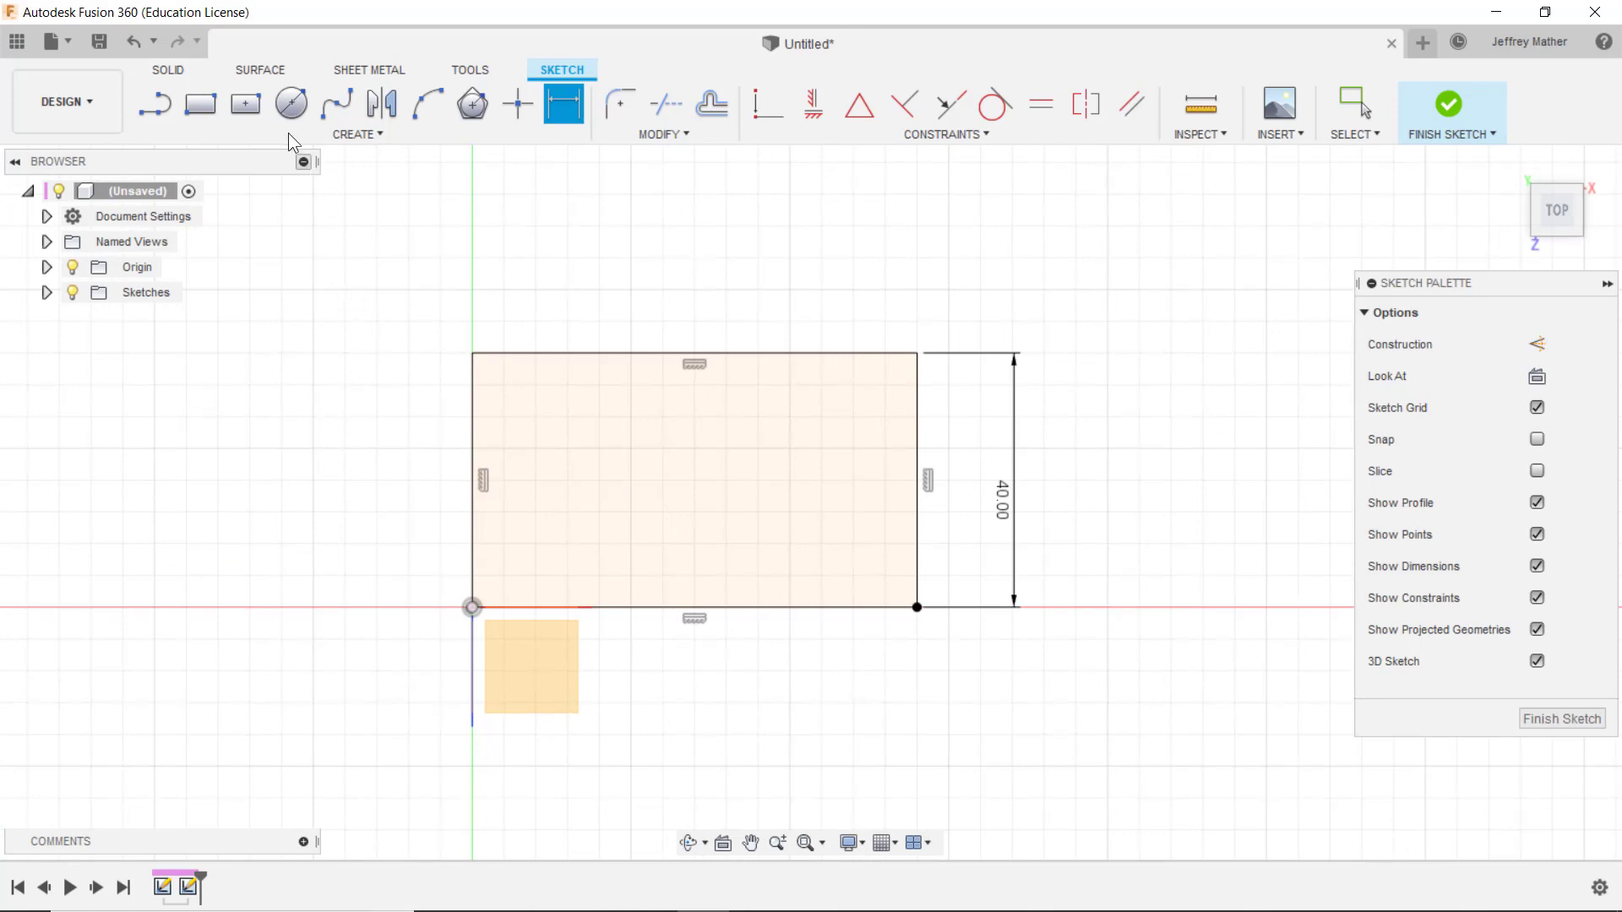
pyautogui.click(197, 110)
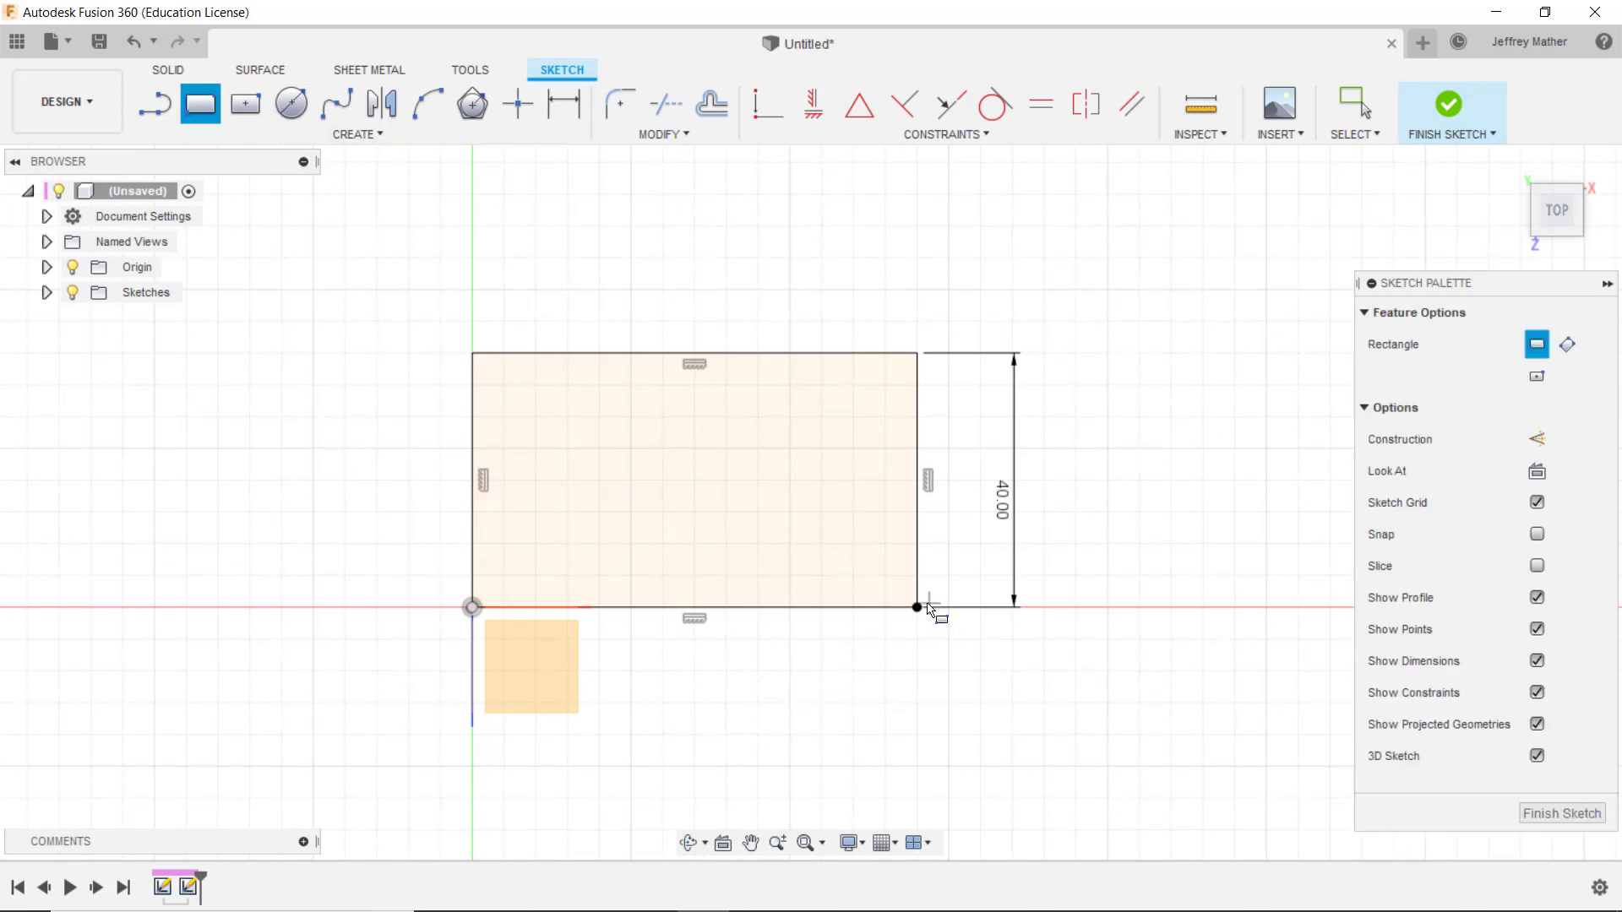
pyautogui.click(916, 607)
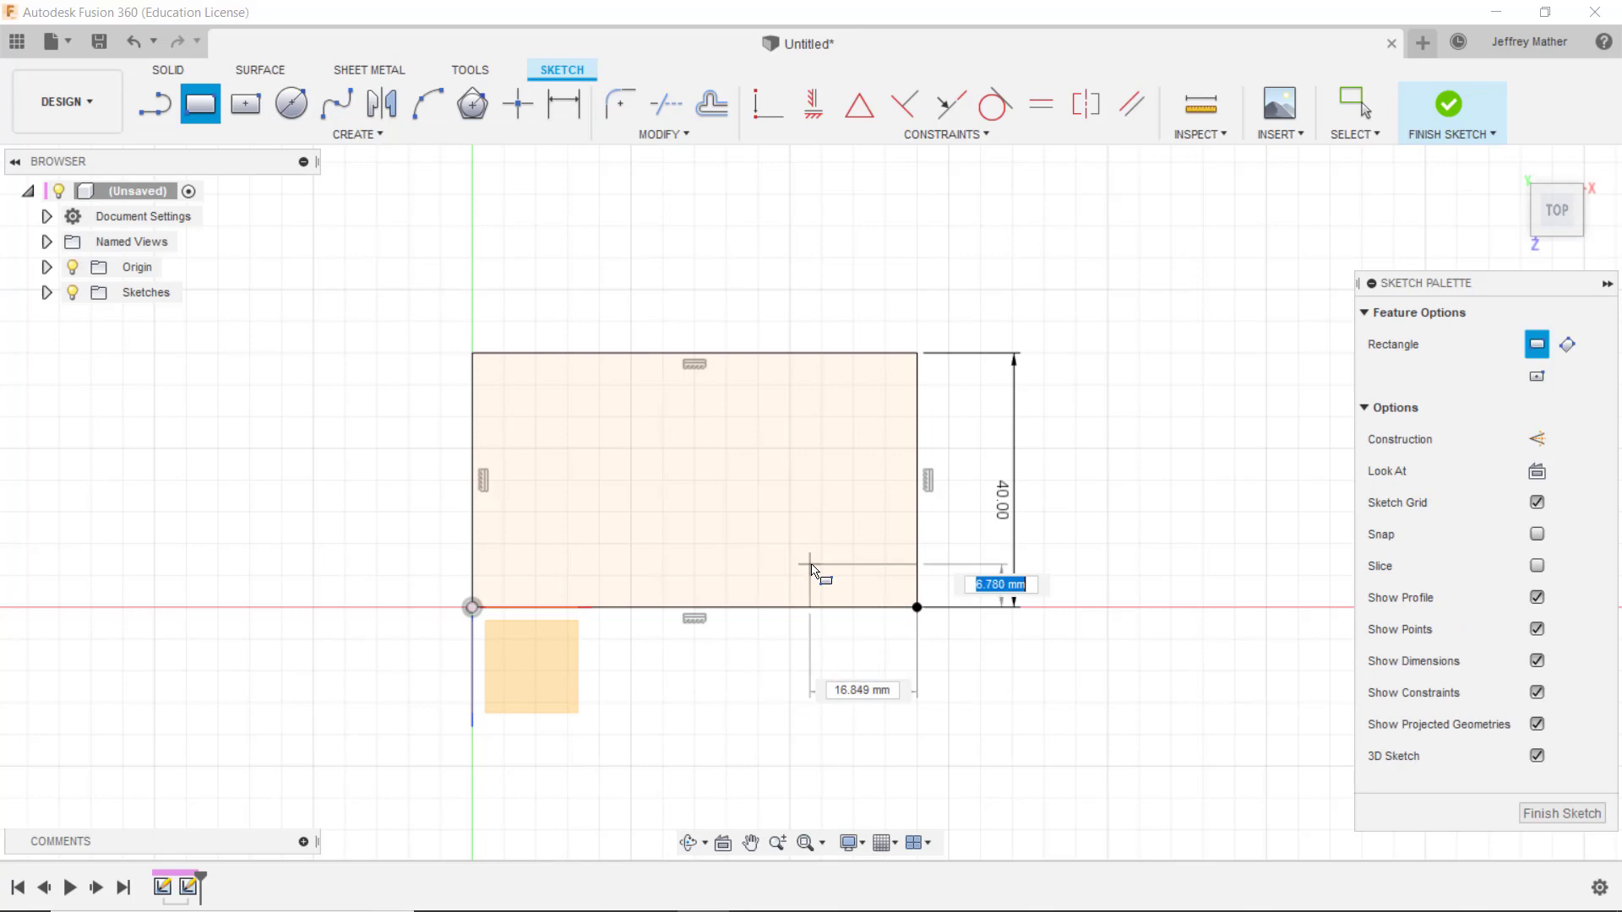
pyautogui.click(762, 528)
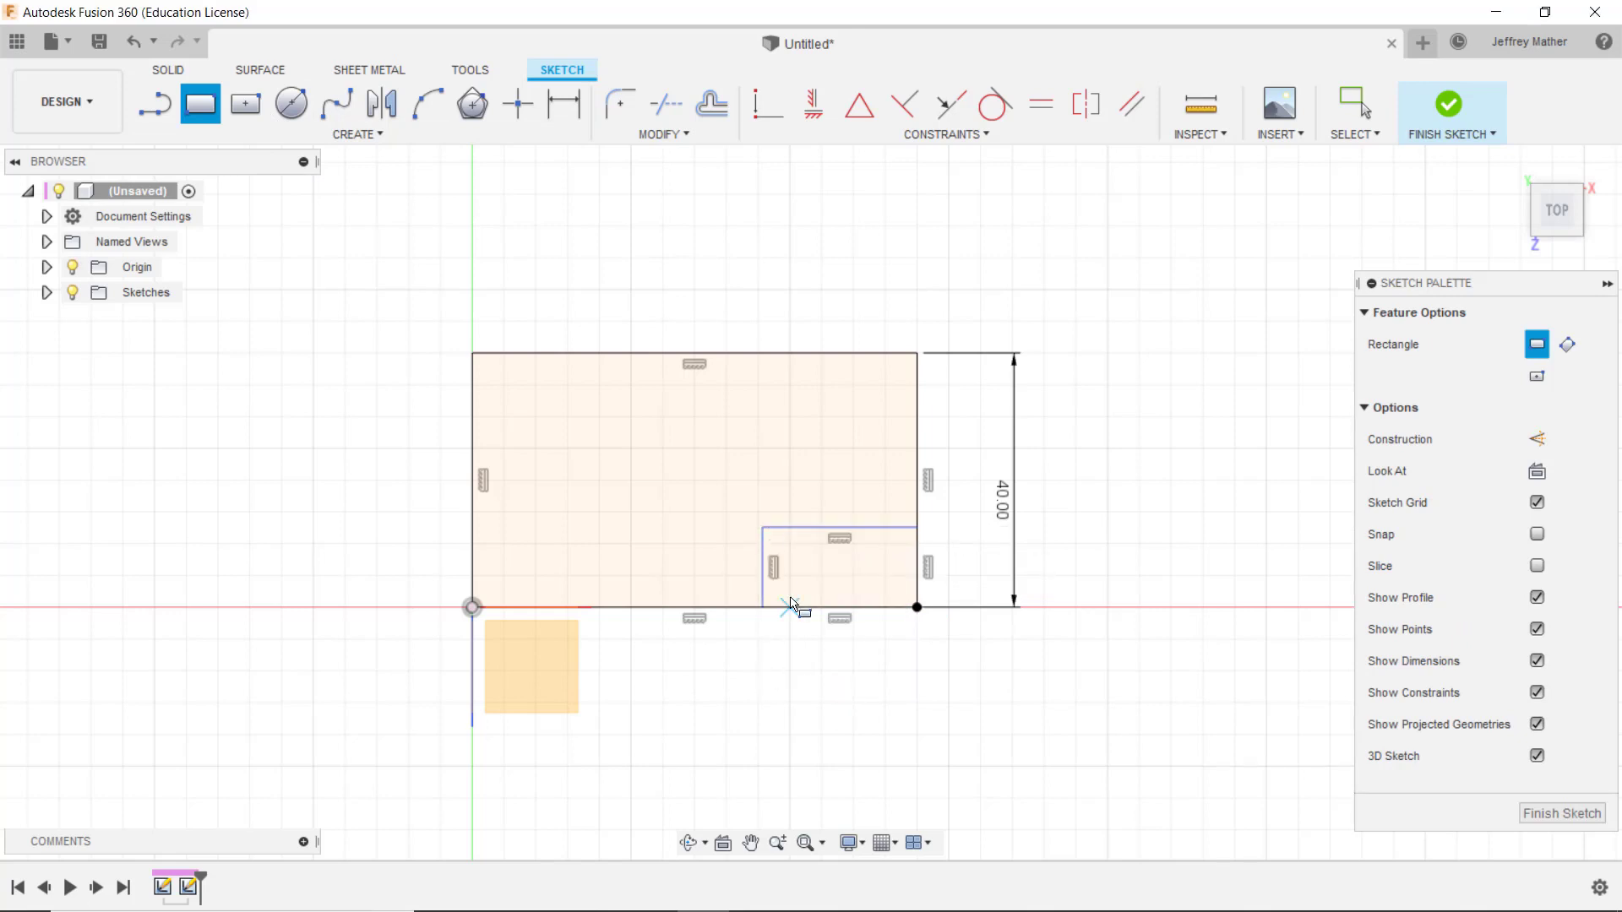
# Draw a small circle near the outer rectangle's upper edge and a larger one, about 15 mm in diameter, left of the middle
pyautogui.click(292, 103)
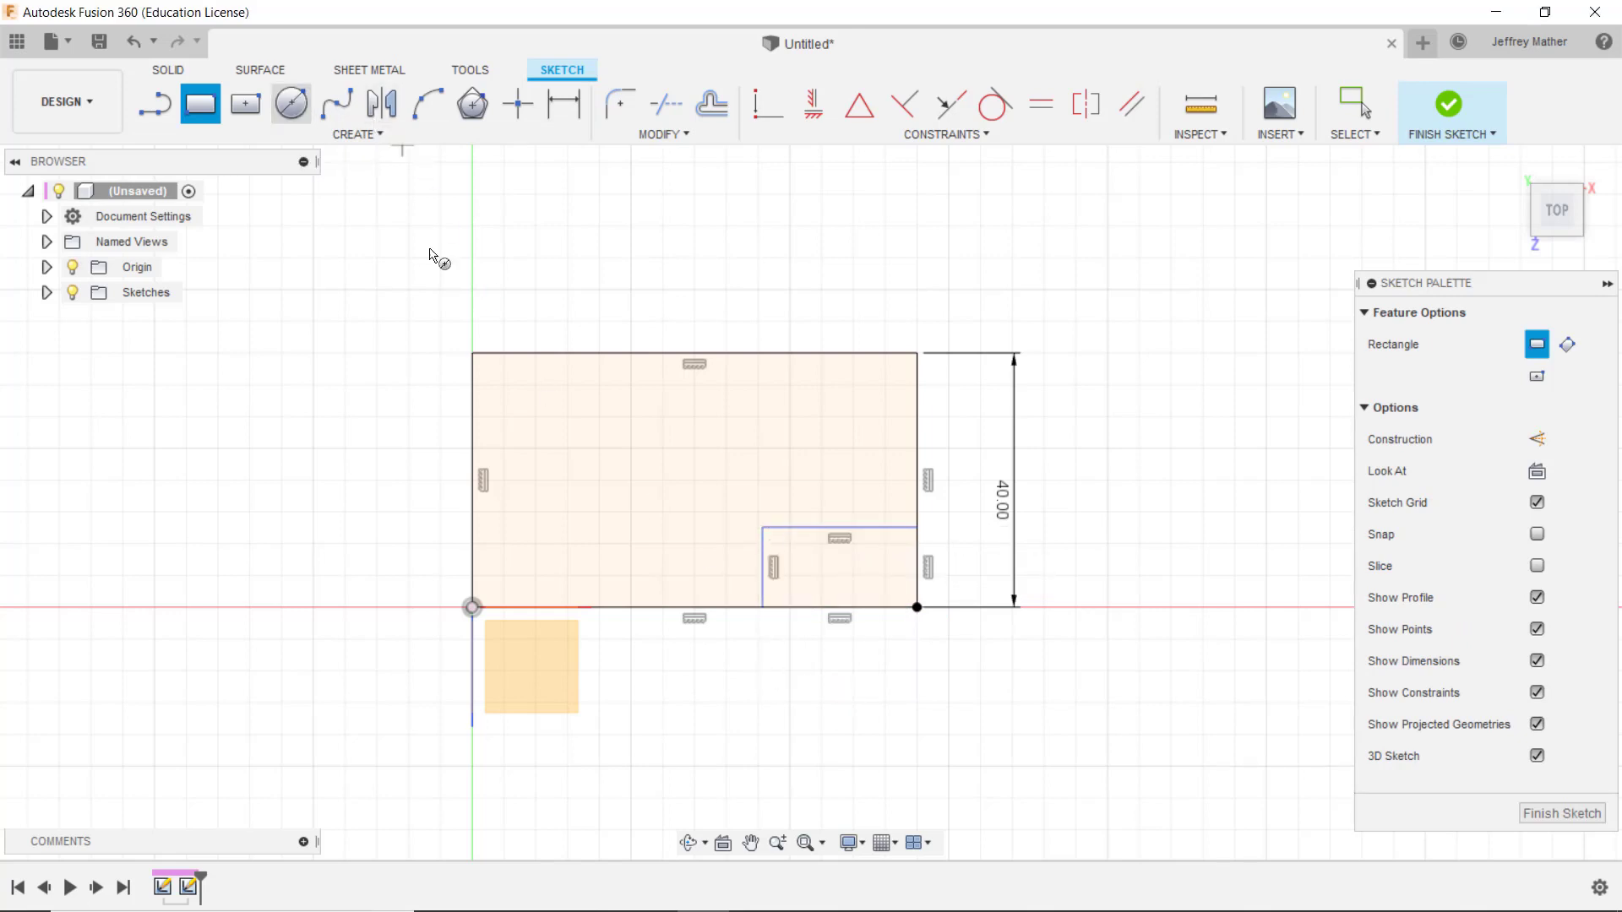
pyautogui.click(763, 393)
pyautogui.click(752, 429)
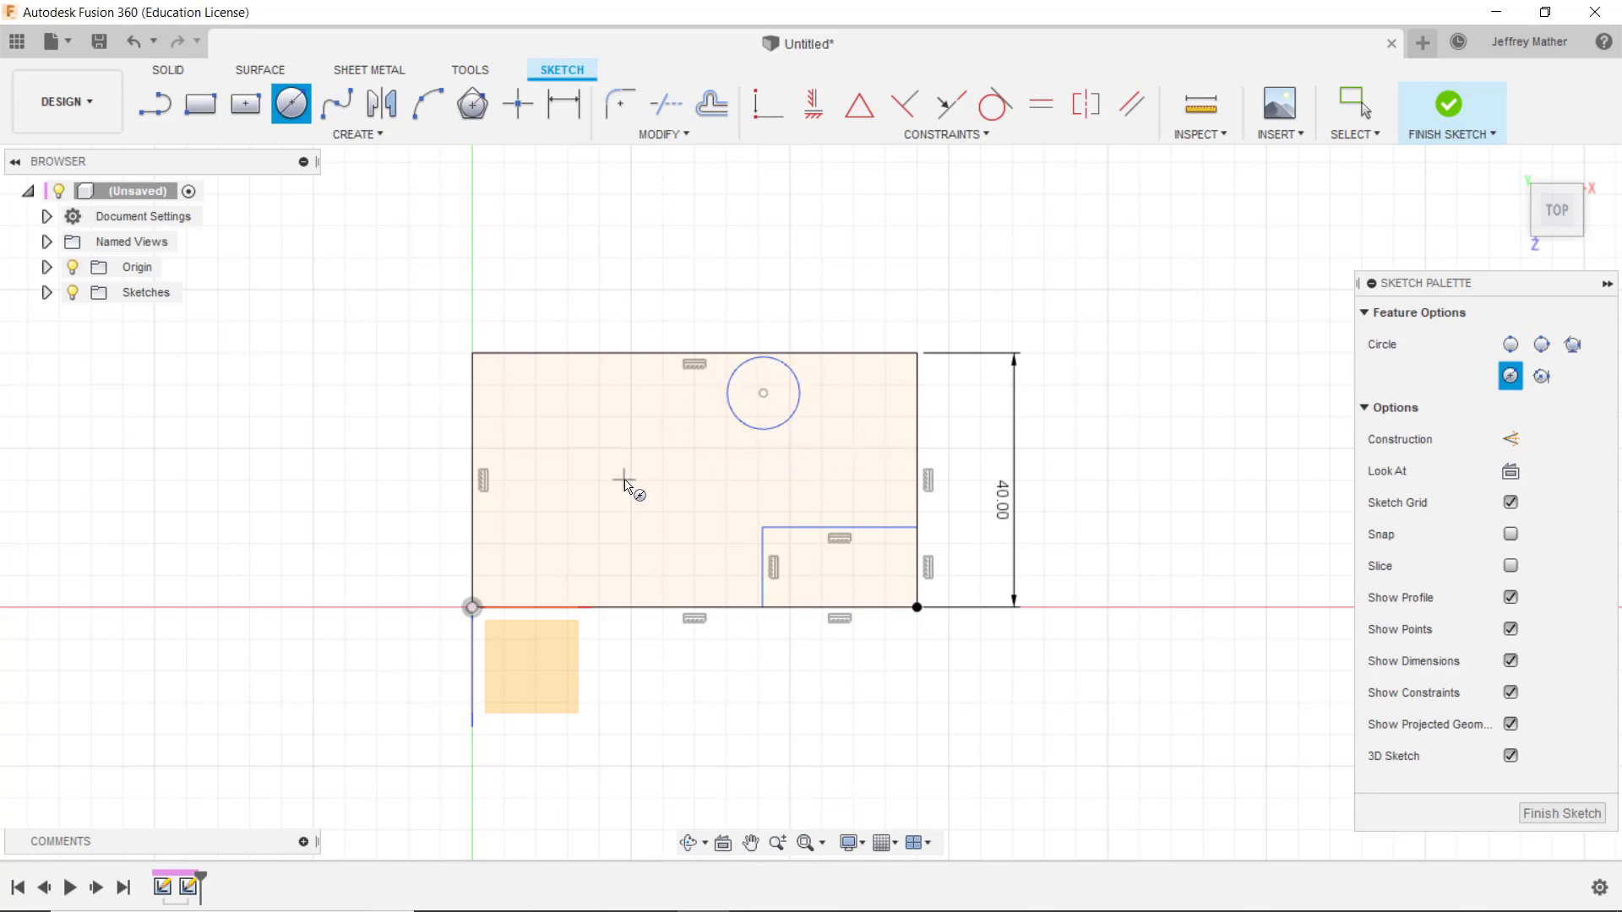
pyautogui.click(623, 479)
pyautogui.click(594, 515)
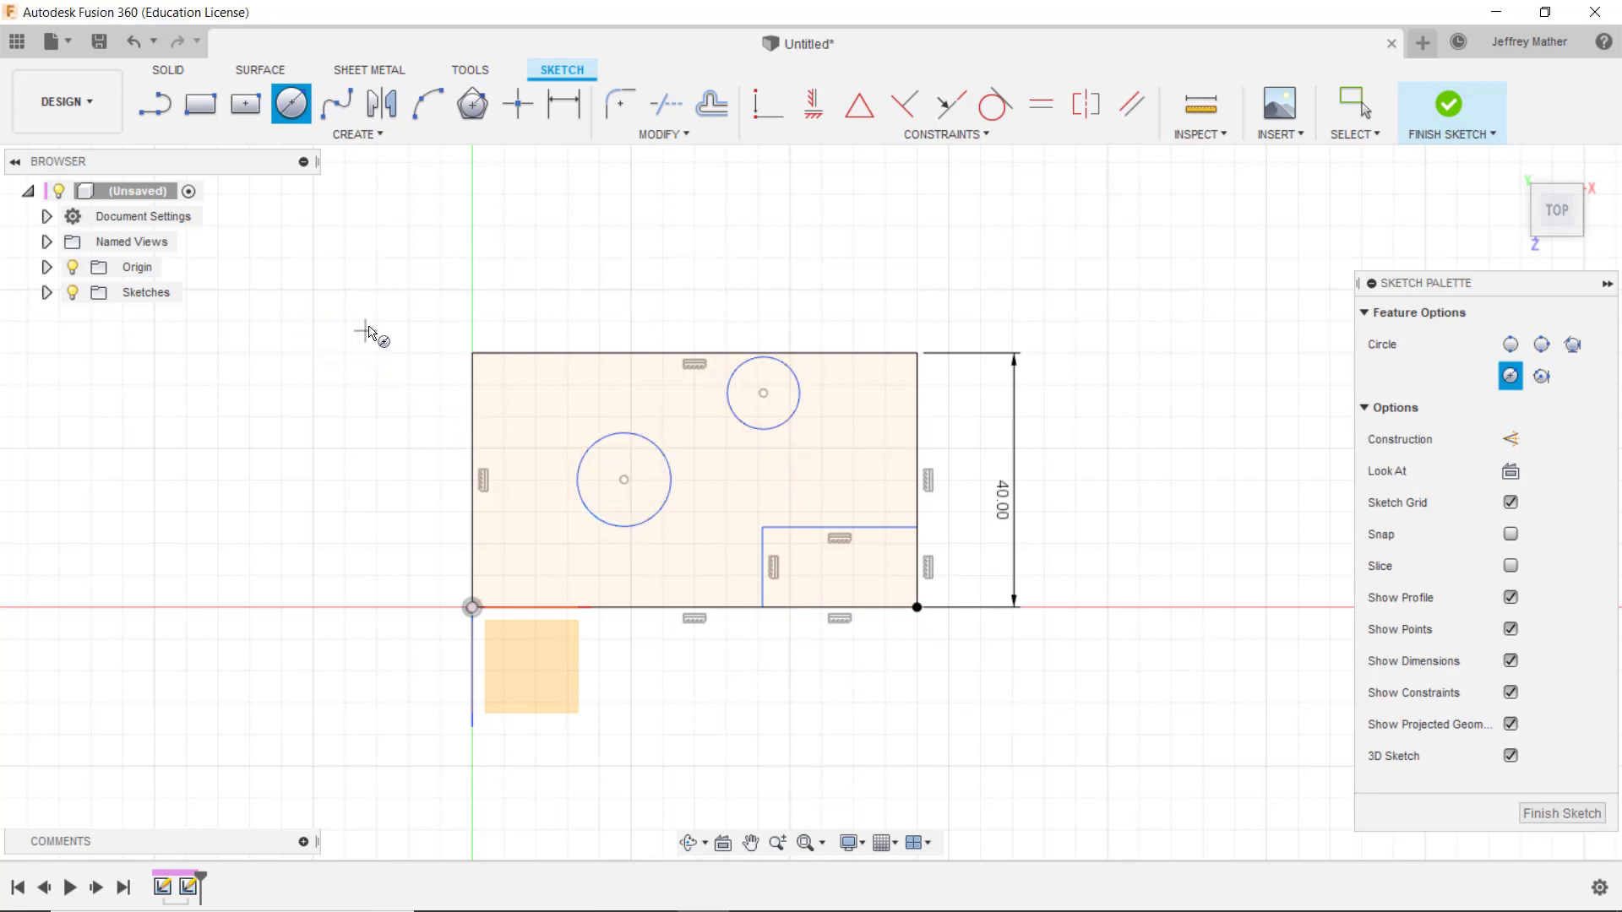
# Dimension the horizontal distance from the origin to the corner rectangle's left side as 40 mm
pyautogui.click(559, 114)
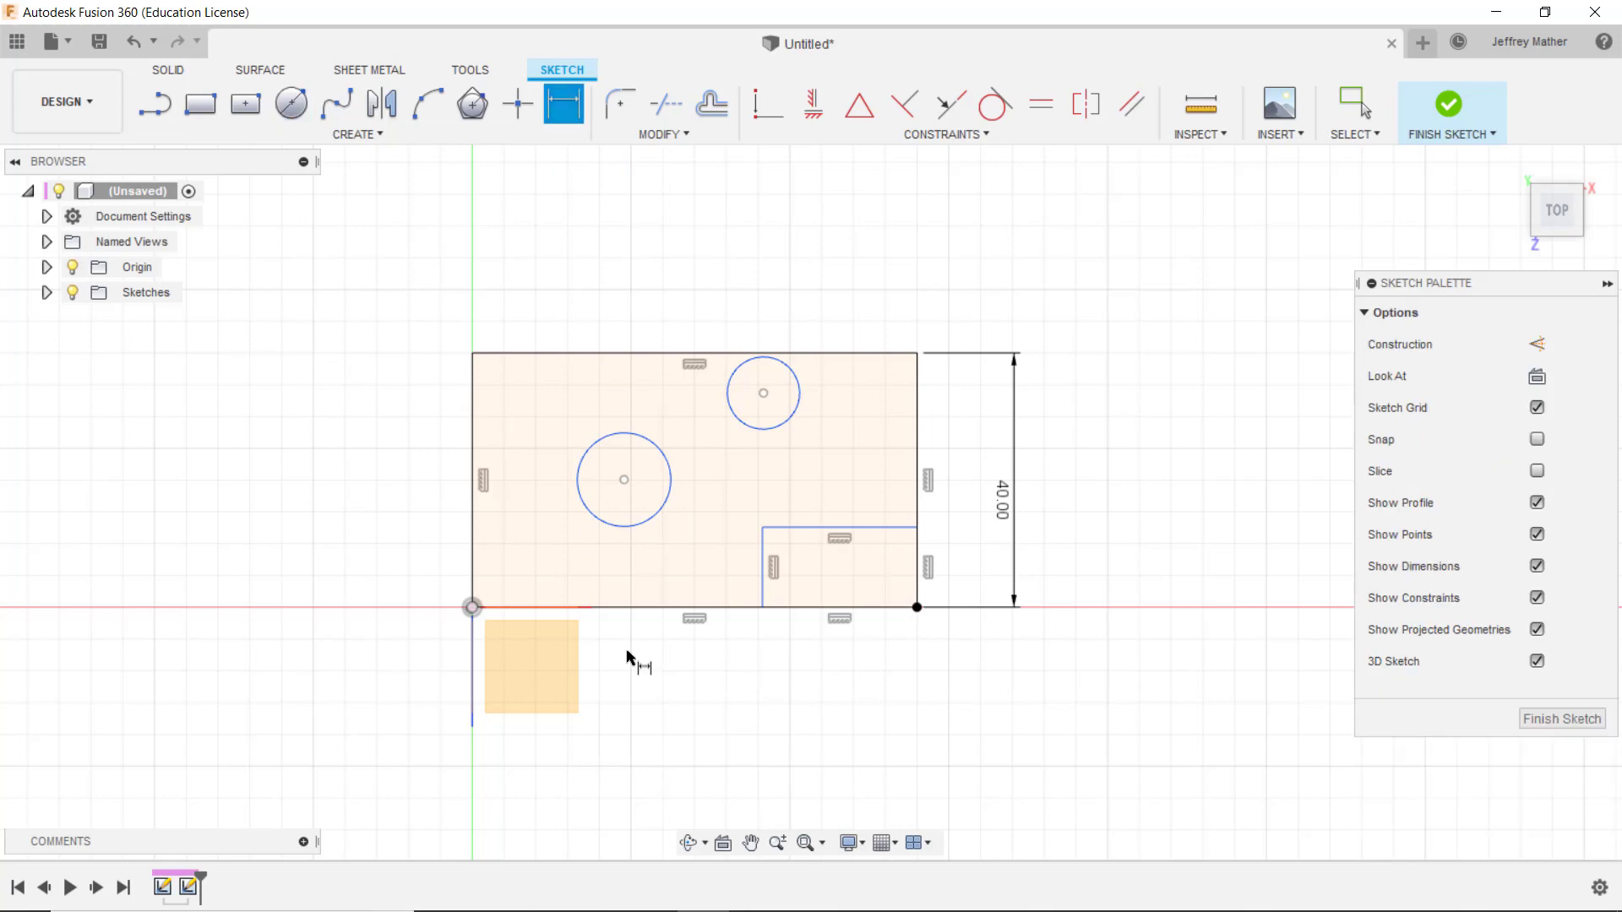
pyautogui.click(762, 596)
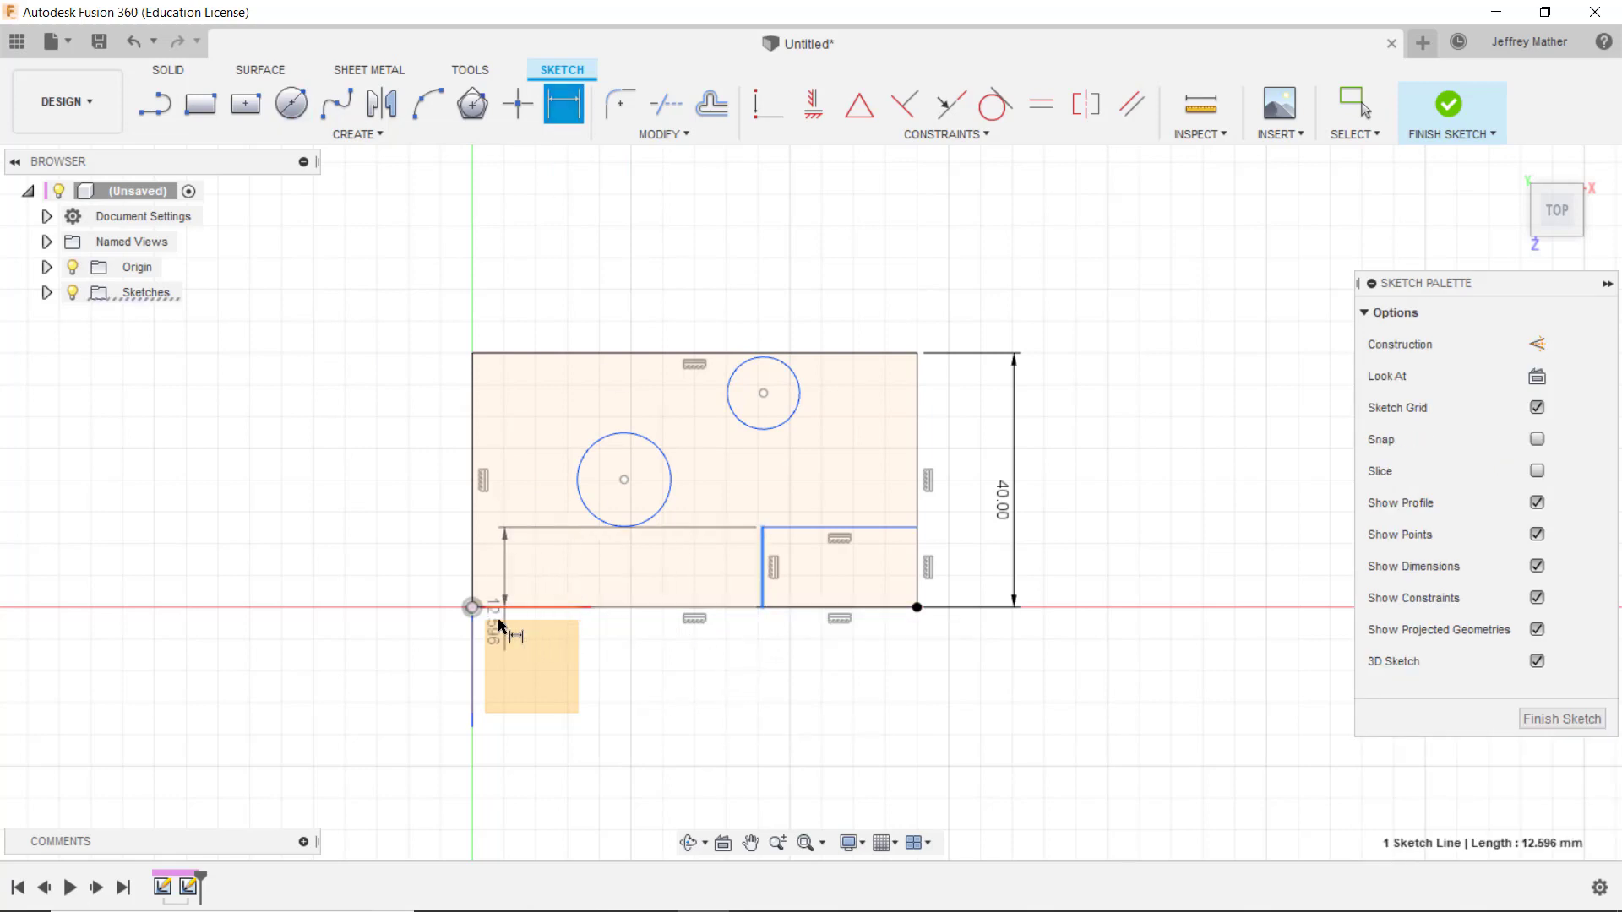
pyautogui.click(472, 607)
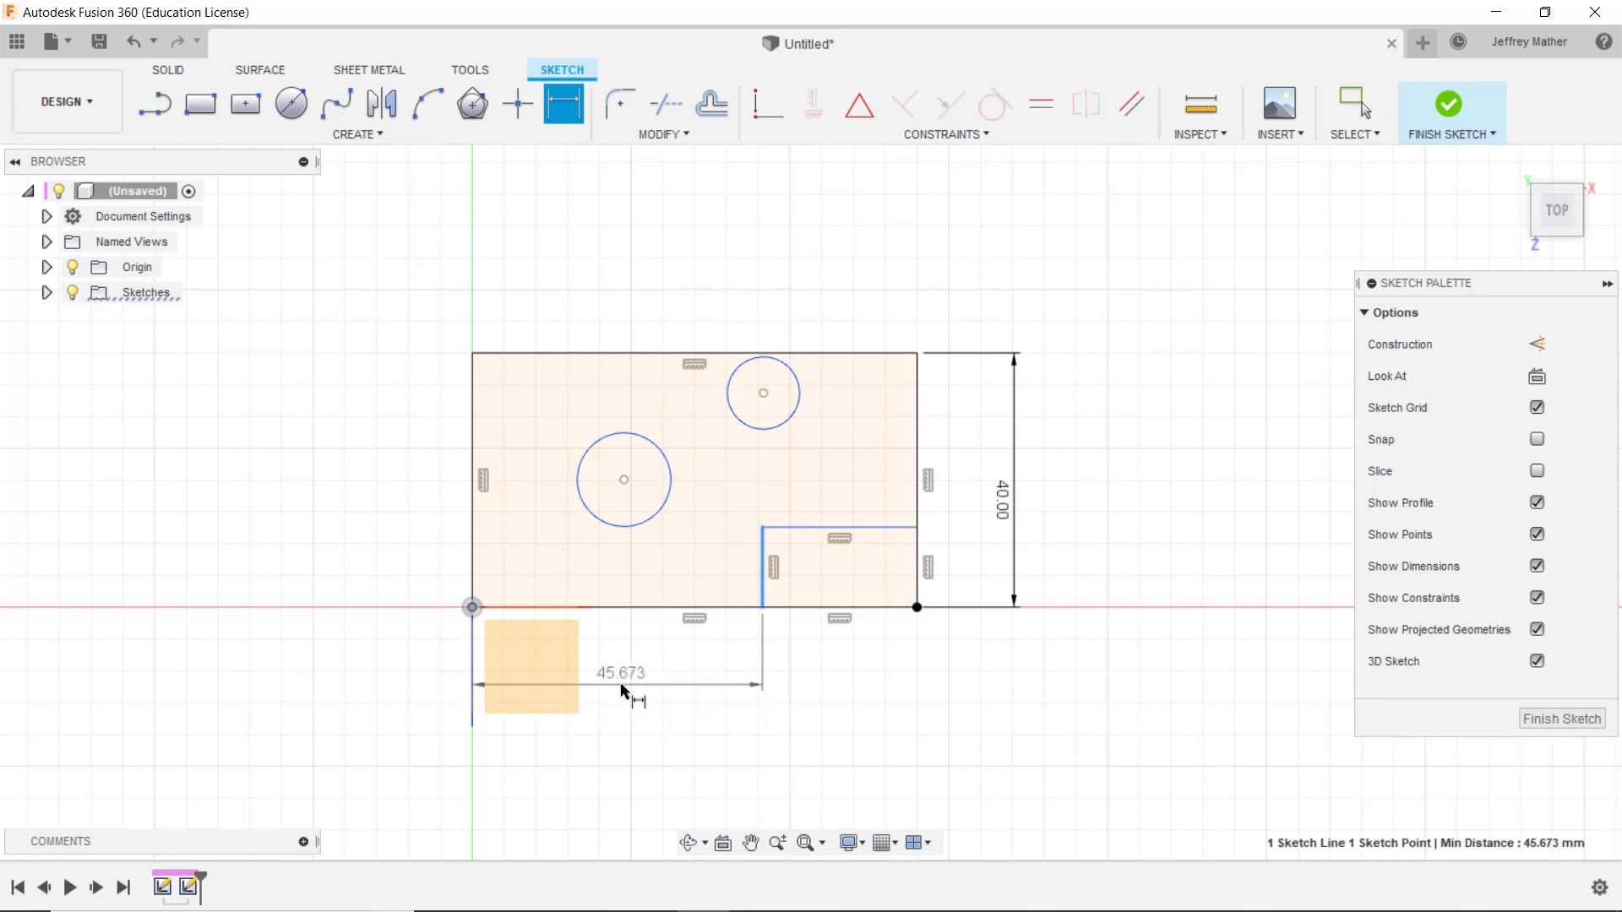
pyautogui.click(621, 686)
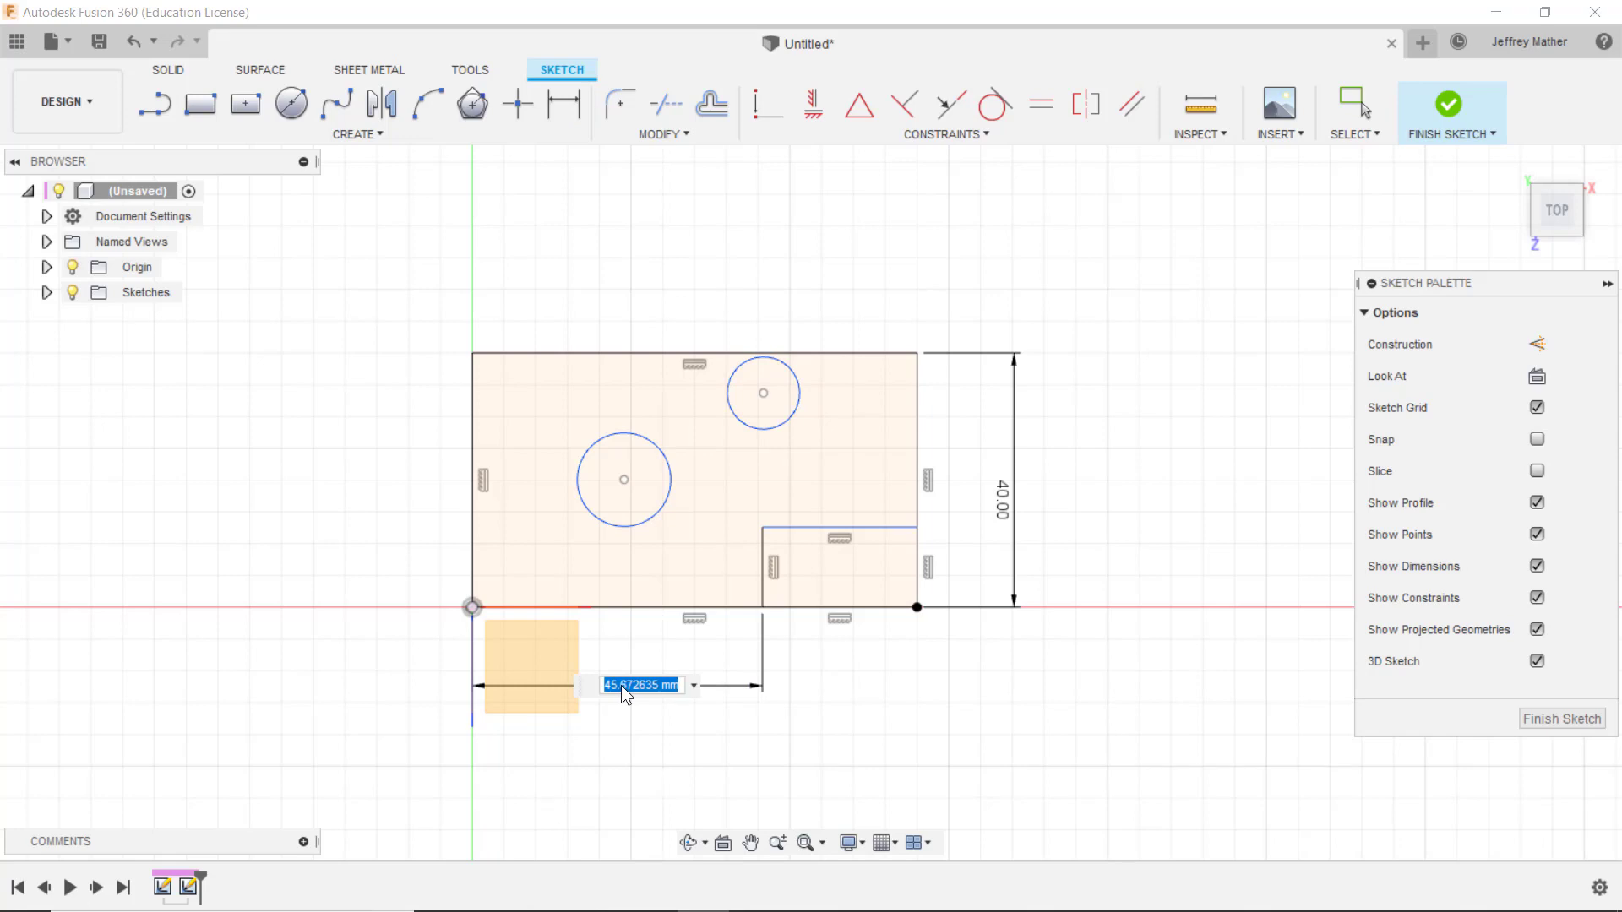
pyautogui.write('40')
pyautogui.press('Return')
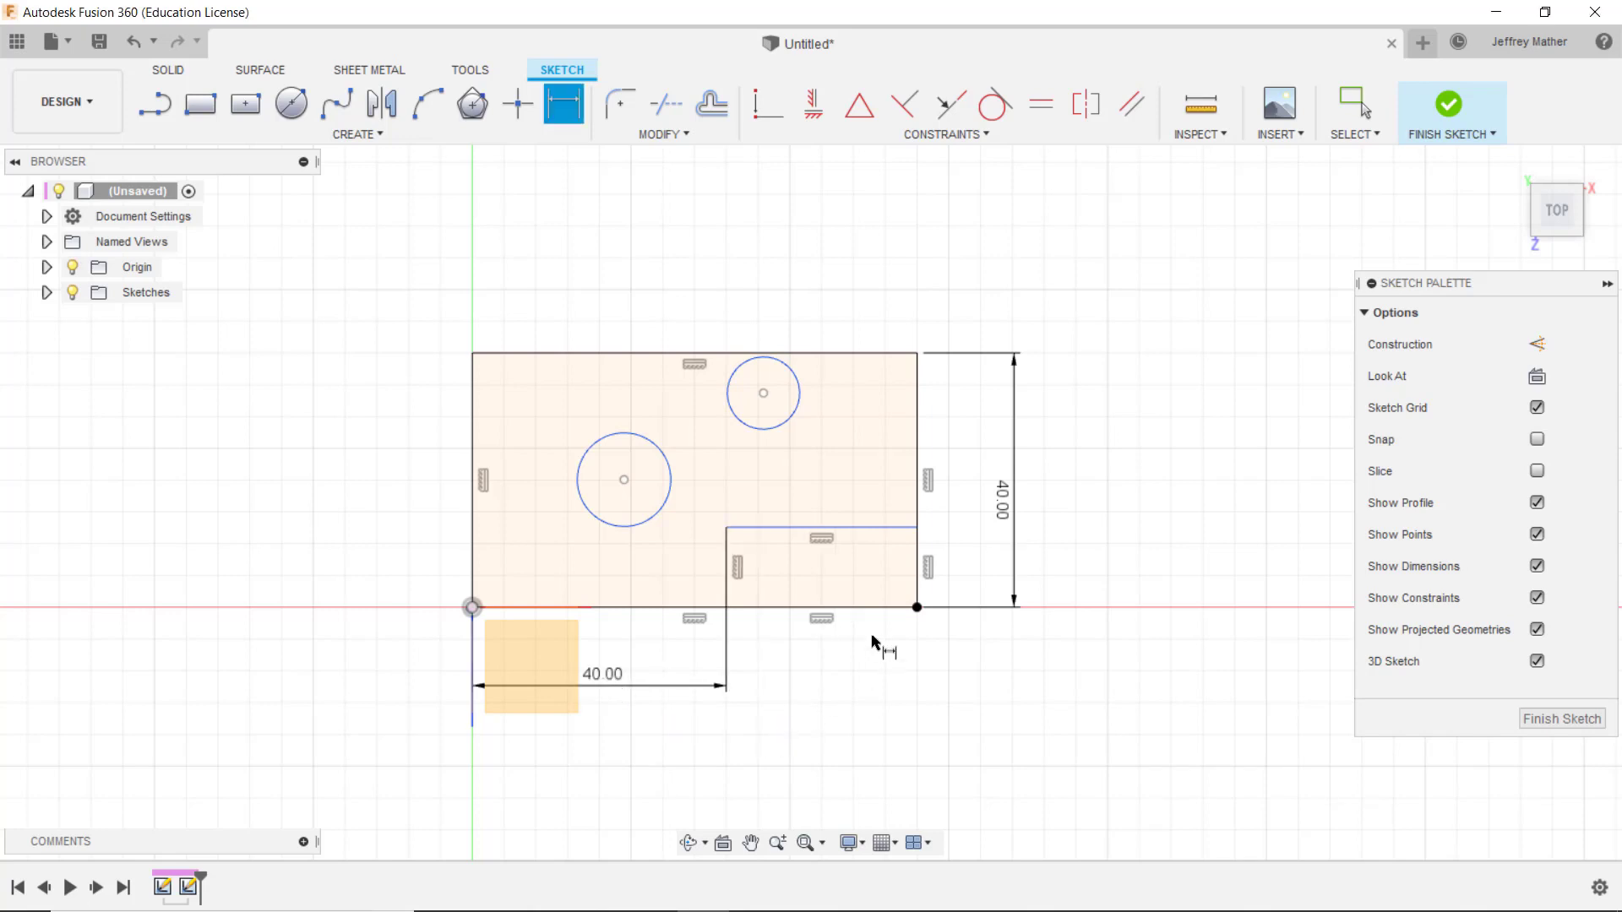
# Dimension the corner rectangle's upper edge 15 mm above the outer rectangle's bottom edge
pyautogui.scroll(-1, 872, 642)
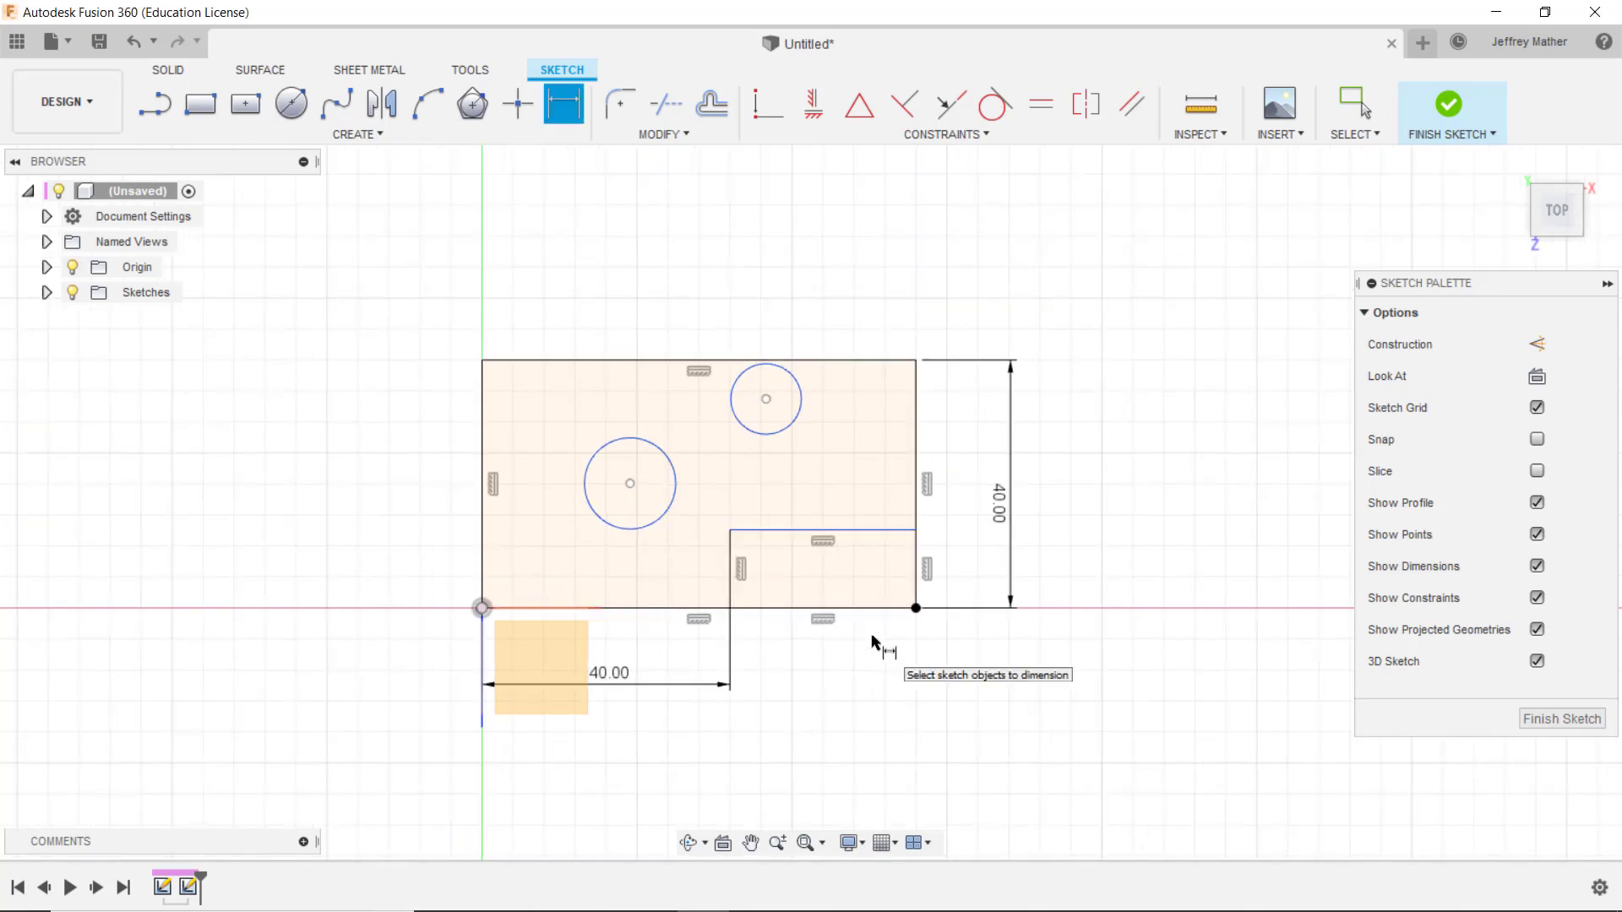
pyautogui.click(891, 531)
pyautogui.click(865, 610)
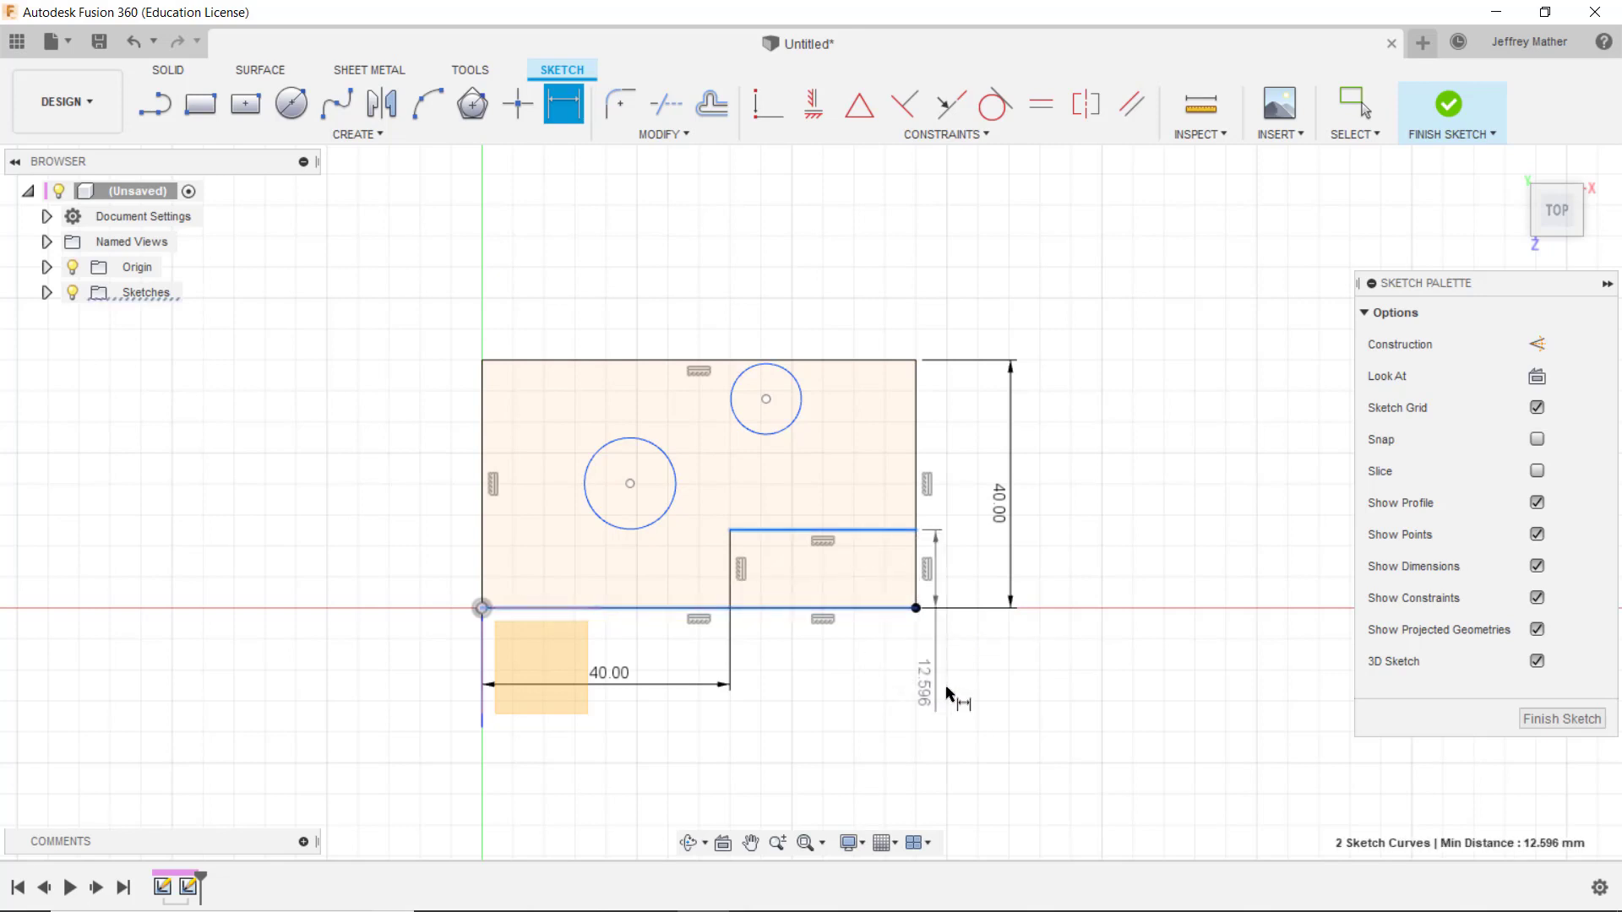
pyautogui.click(965, 673)
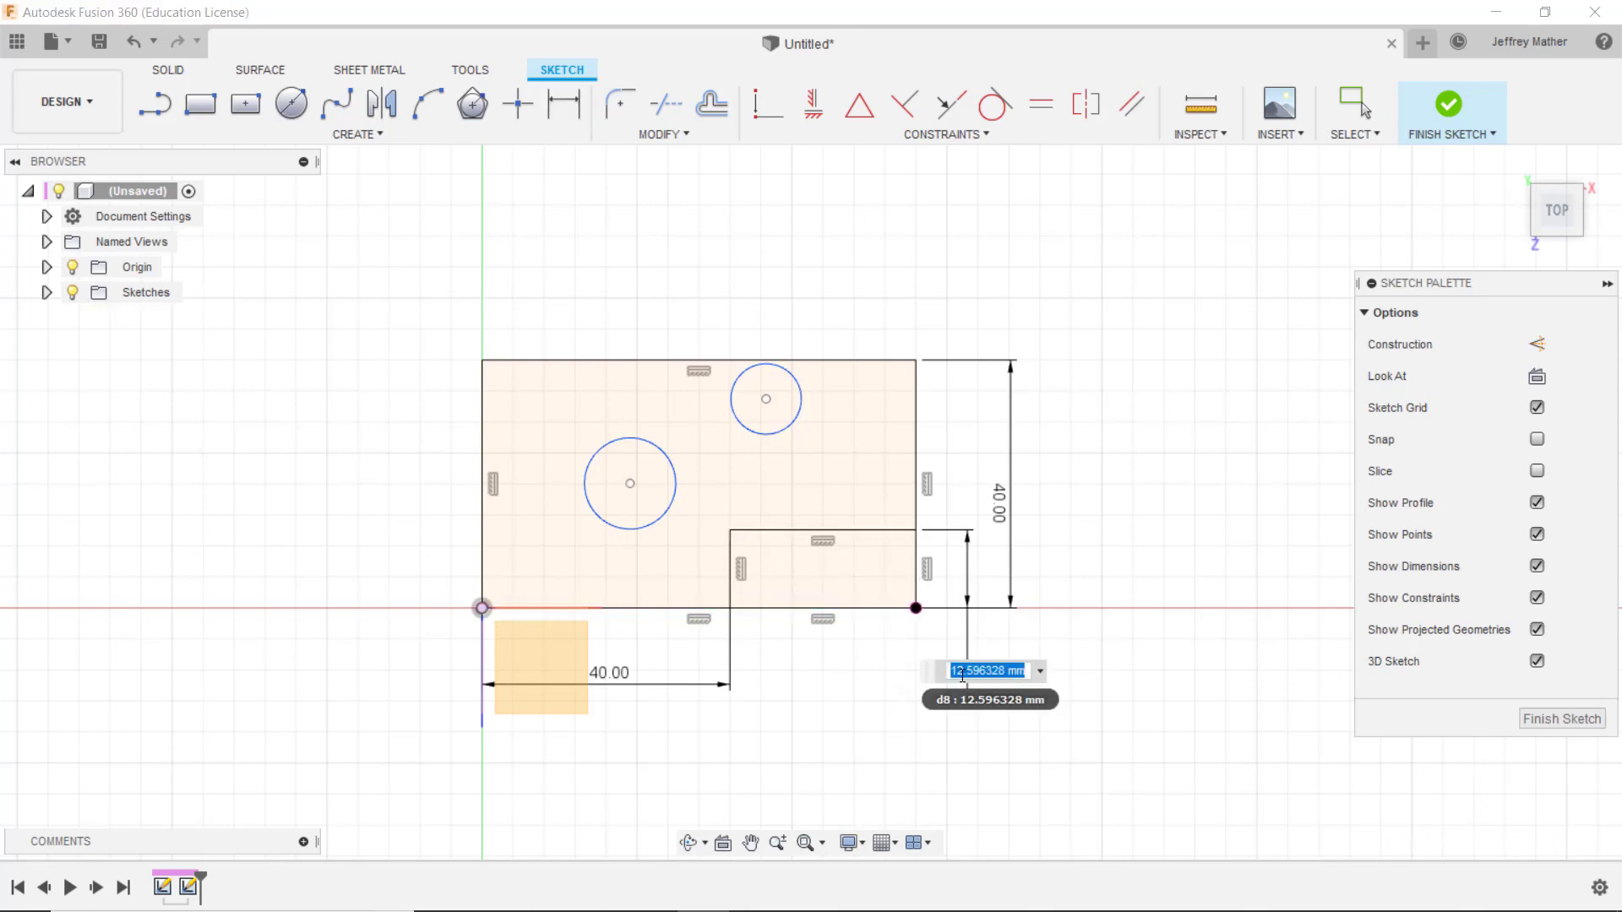
pyautogui.write('15')
pyautogui.press('Return')
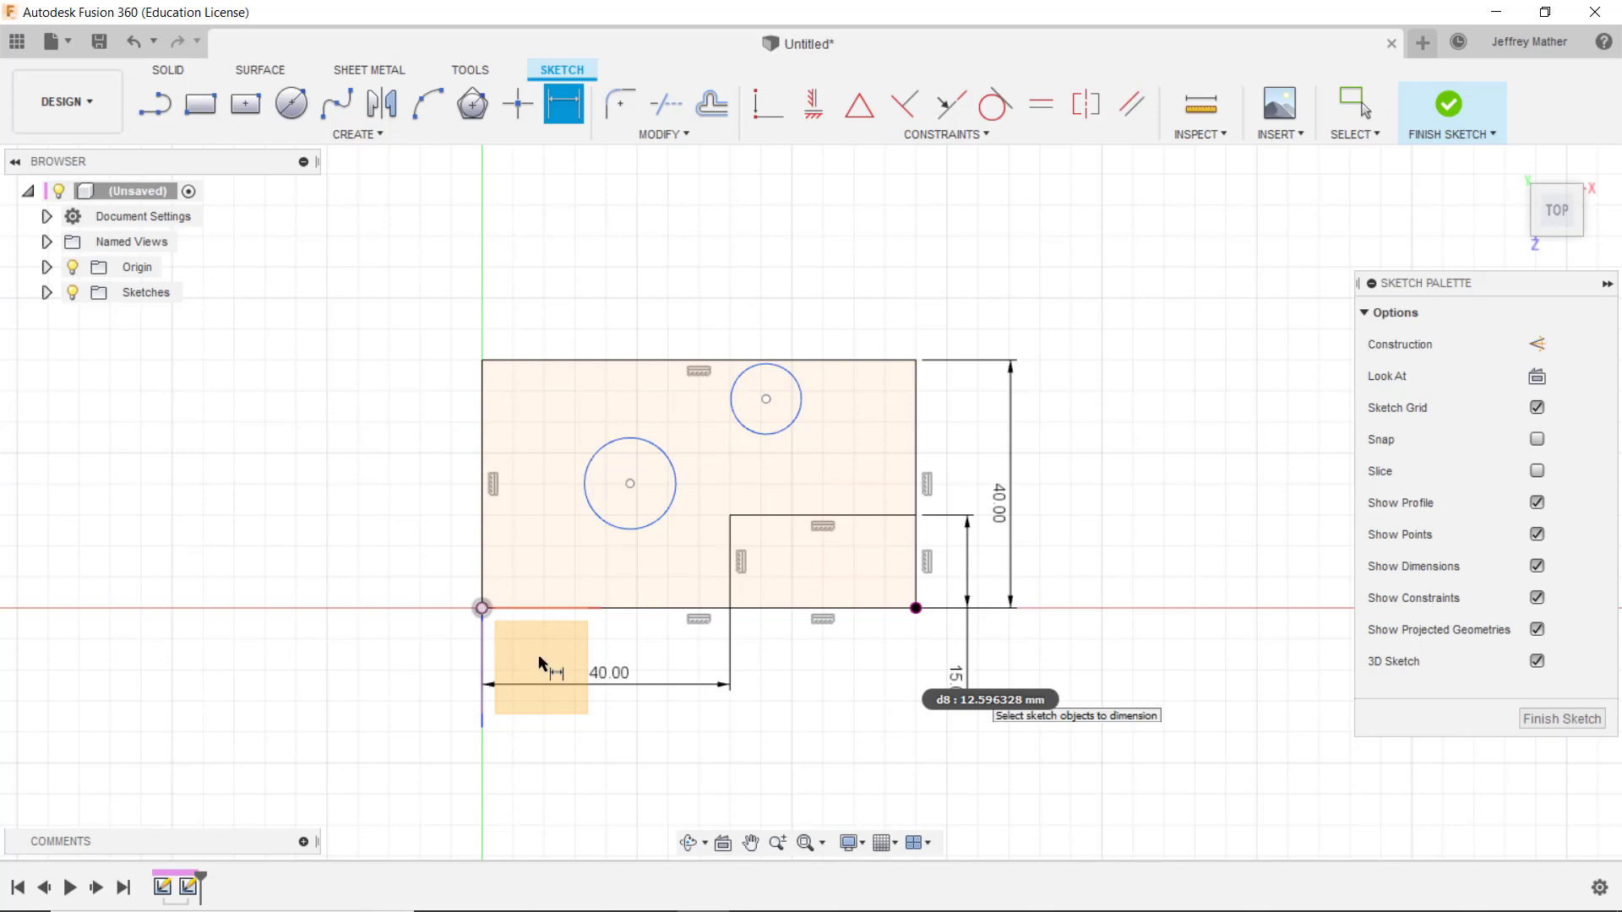
# Dimension the left circle's diameter as 10 mm
pyautogui.click(599, 450)
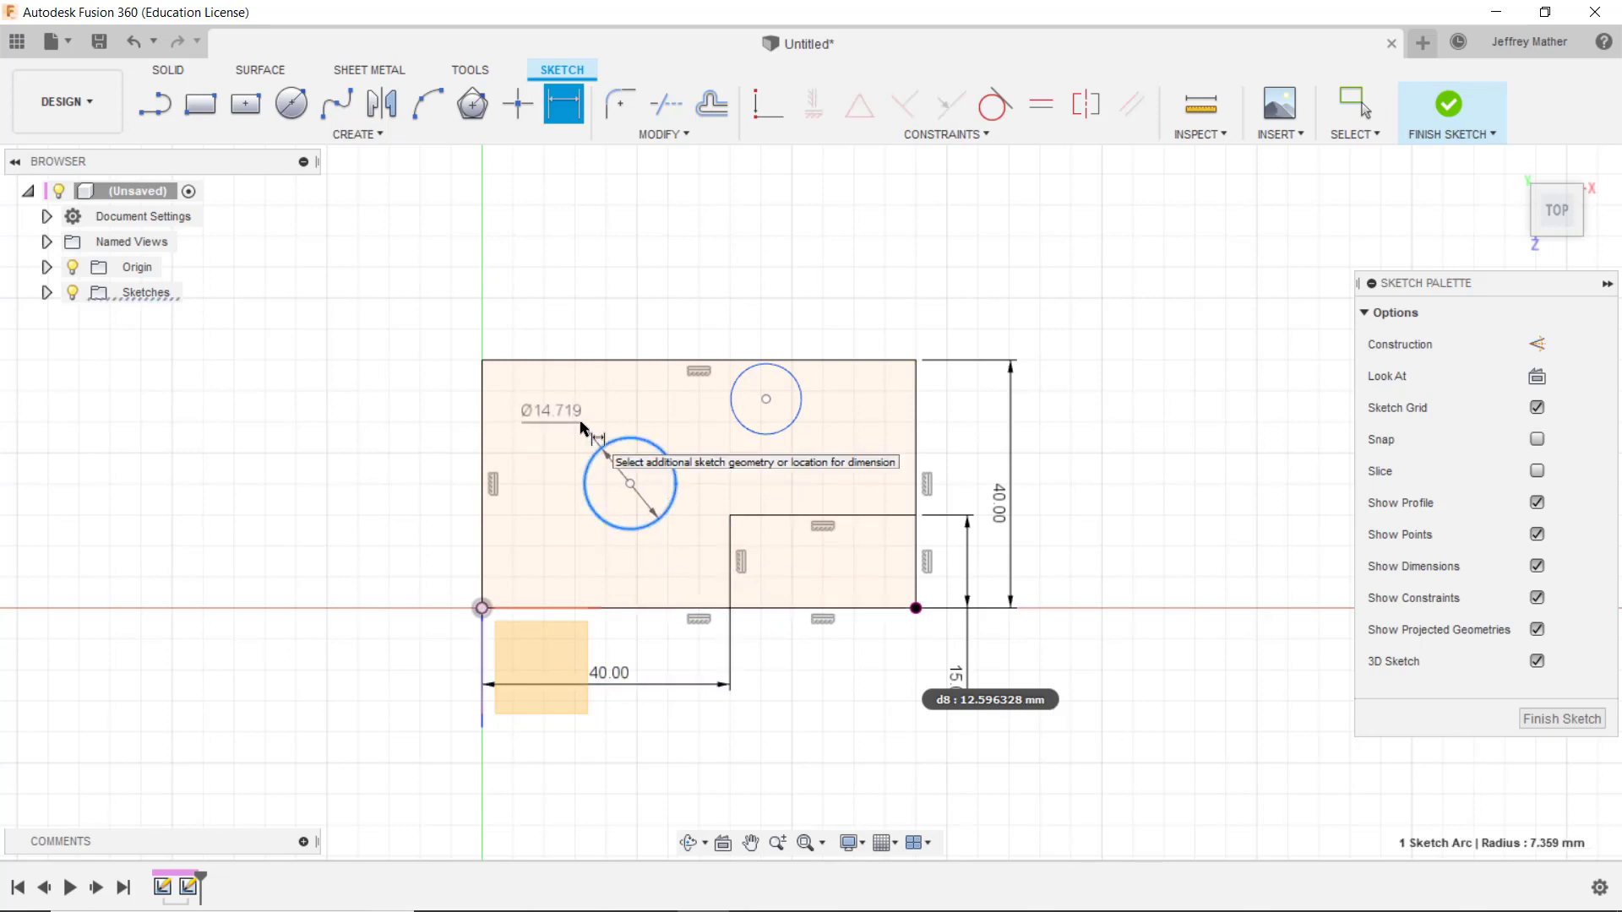
pyautogui.click(580, 427)
pyautogui.write('10')
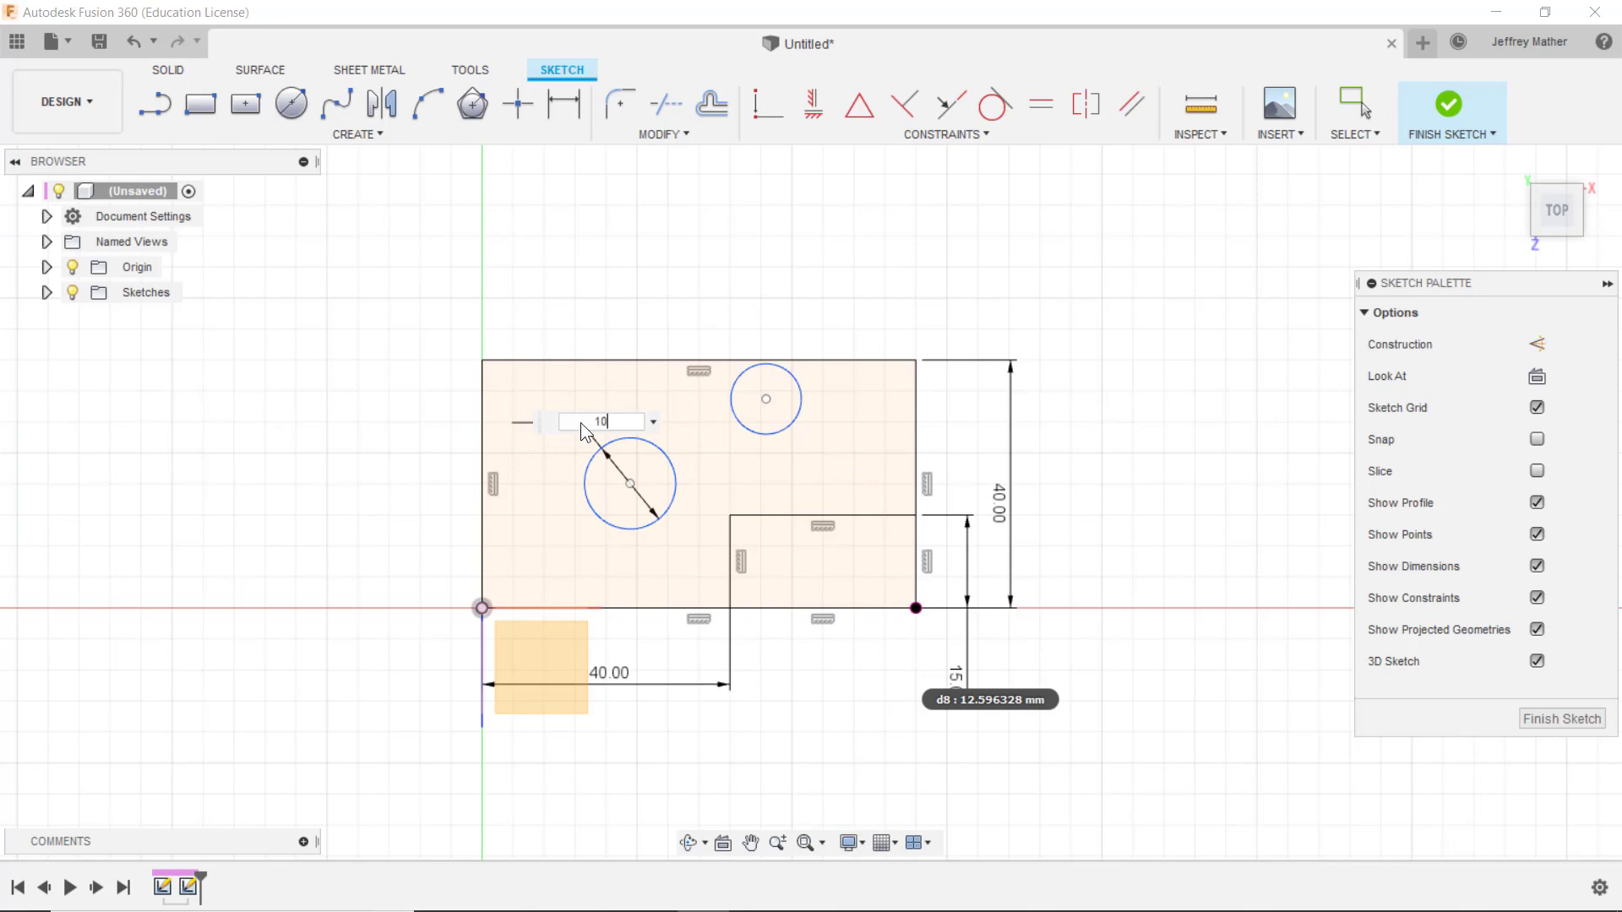
pyautogui.press('Return')
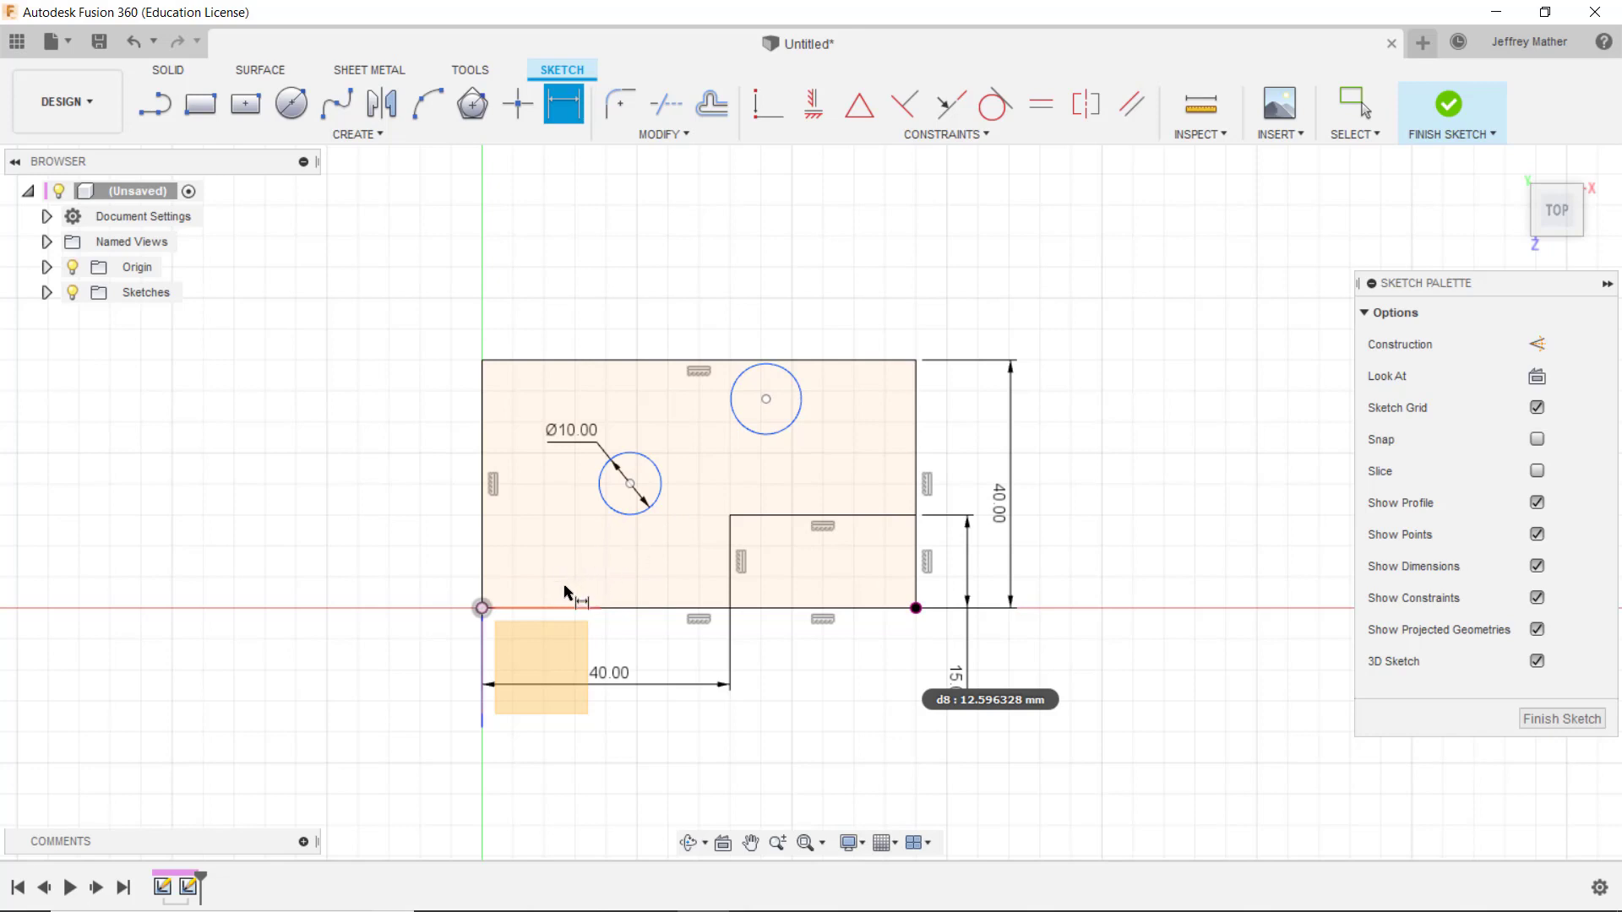
# Dimension the left circle's centre 10 mm vertically above the origin
pyautogui.click(482, 608)
pyautogui.click(608, 505)
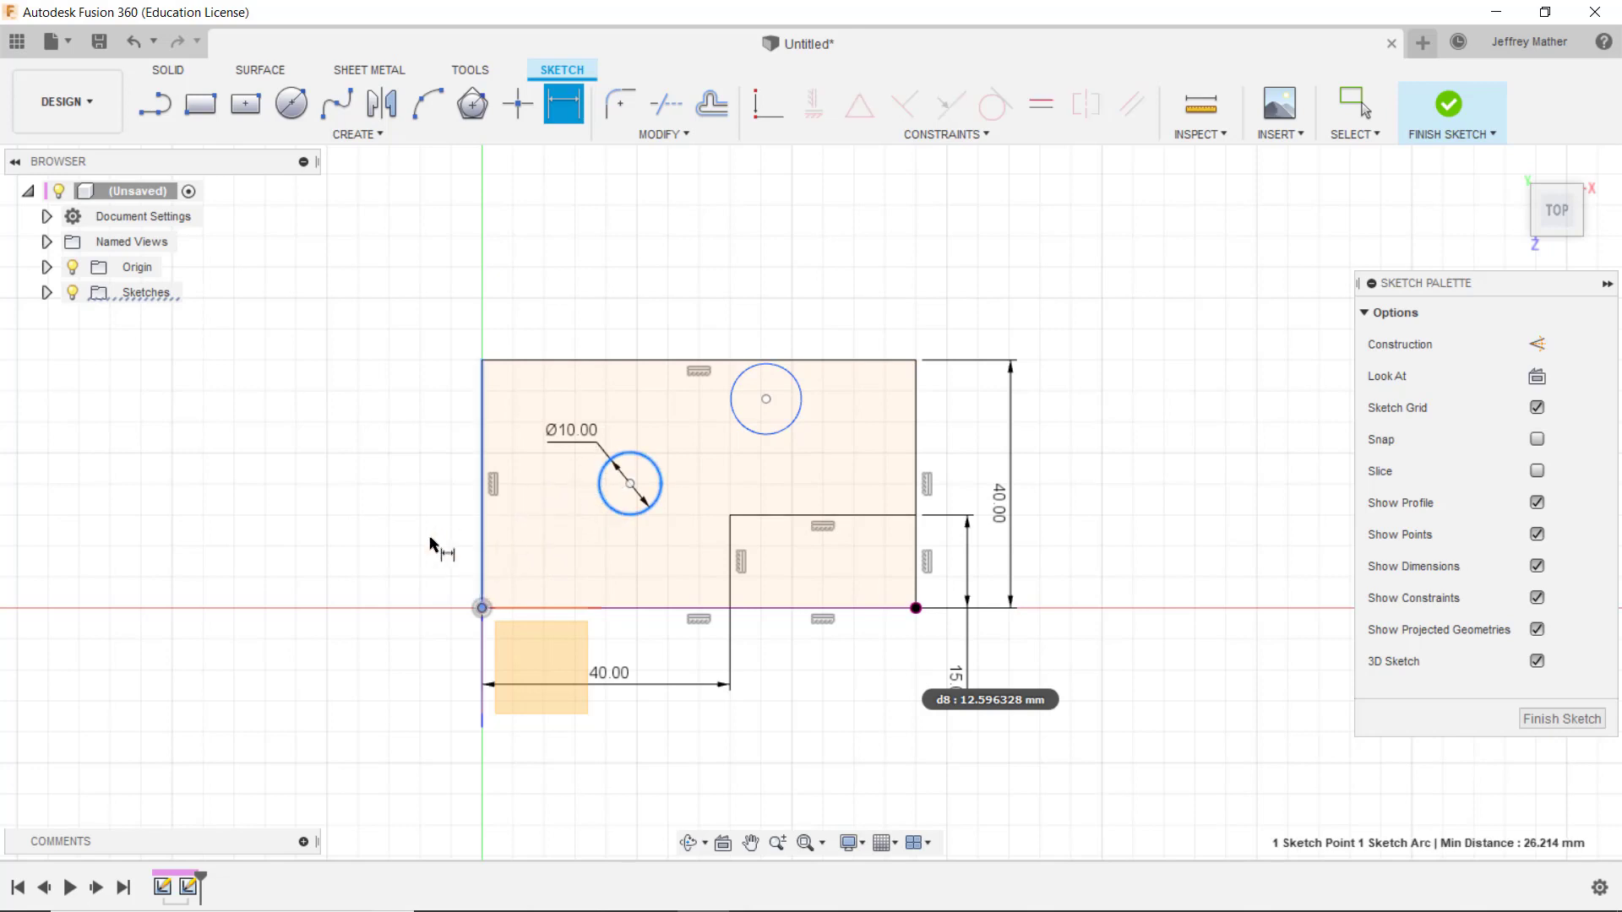
pyautogui.click(423, 553)
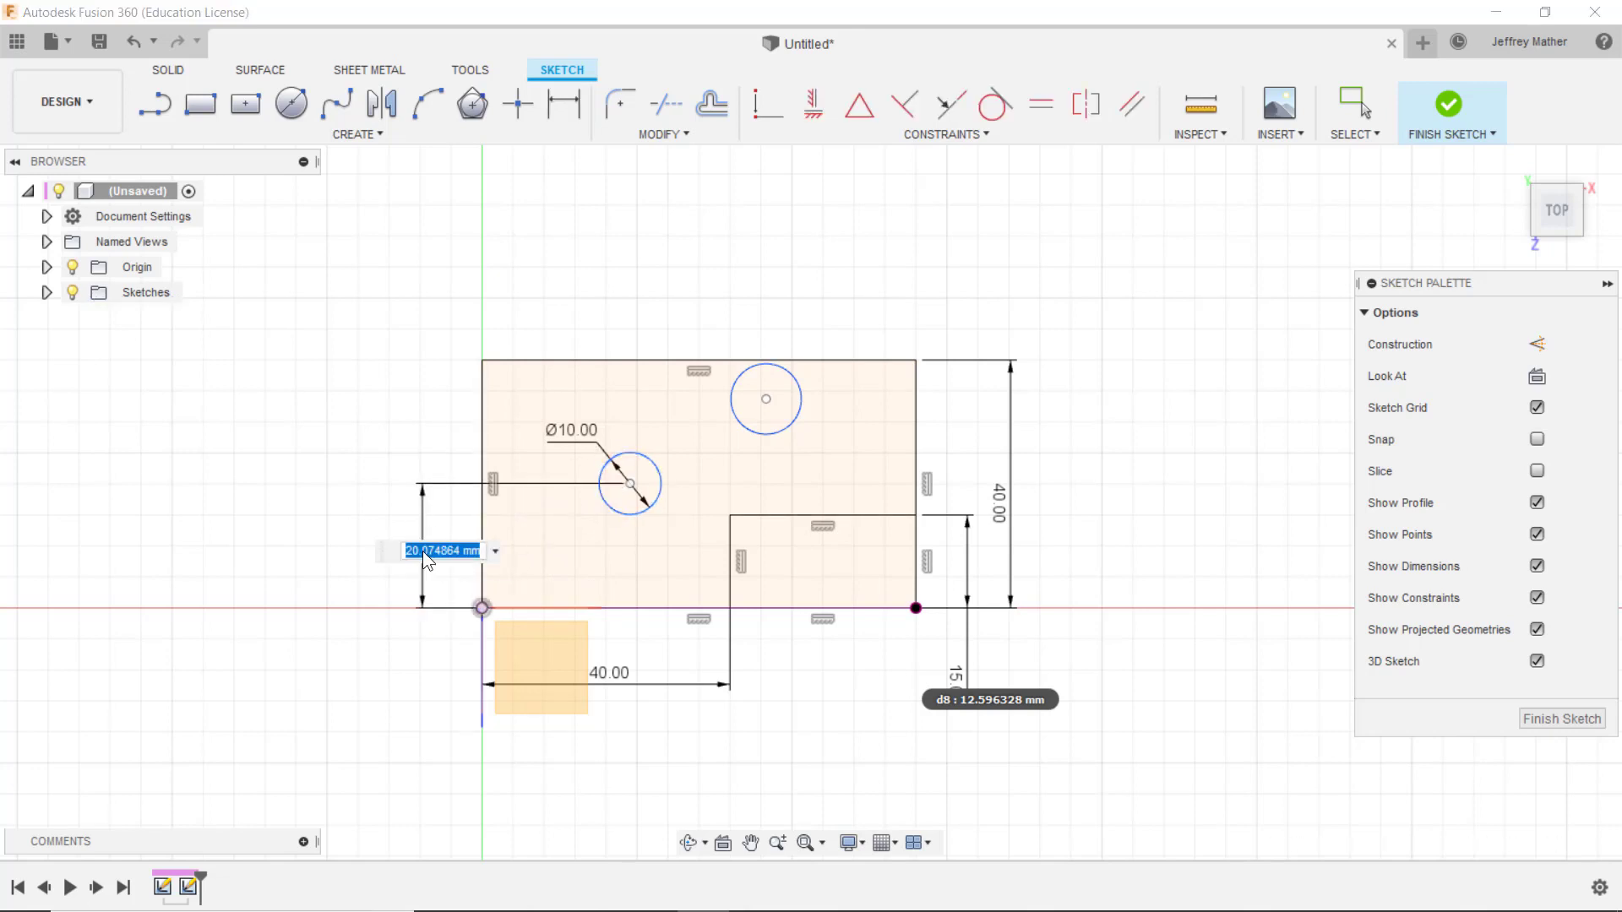
pyautogui.write('10')
pyautogui.press('Return')
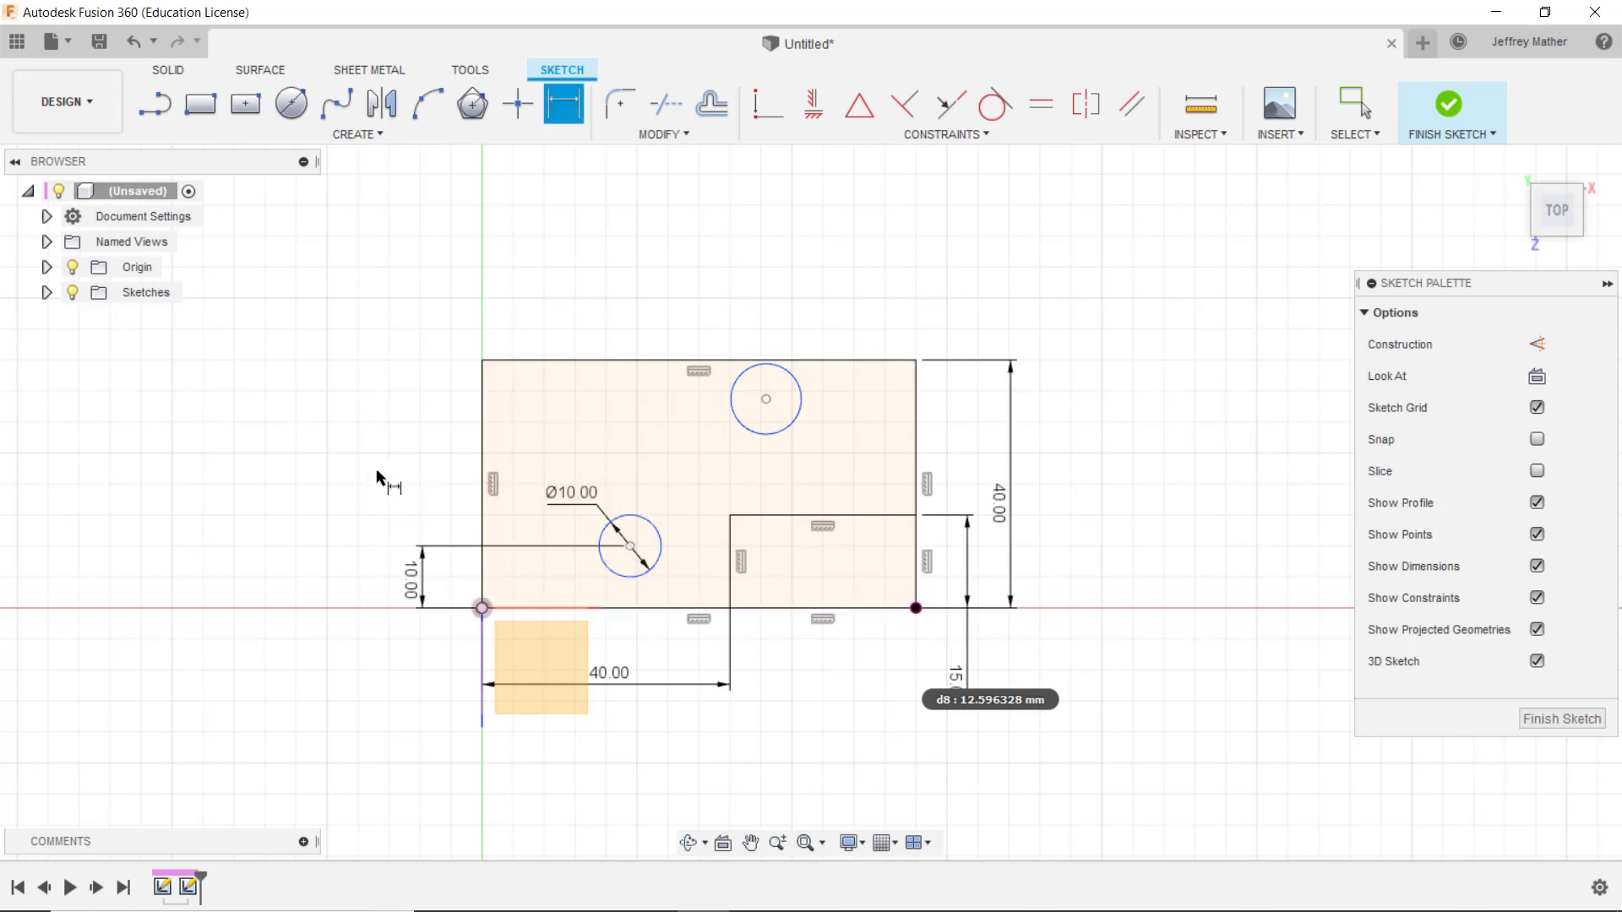
# Dimension the left circle's centre 25 mm horizontally from the outer rectangle's left edge
pyautogui.click(481, 595)
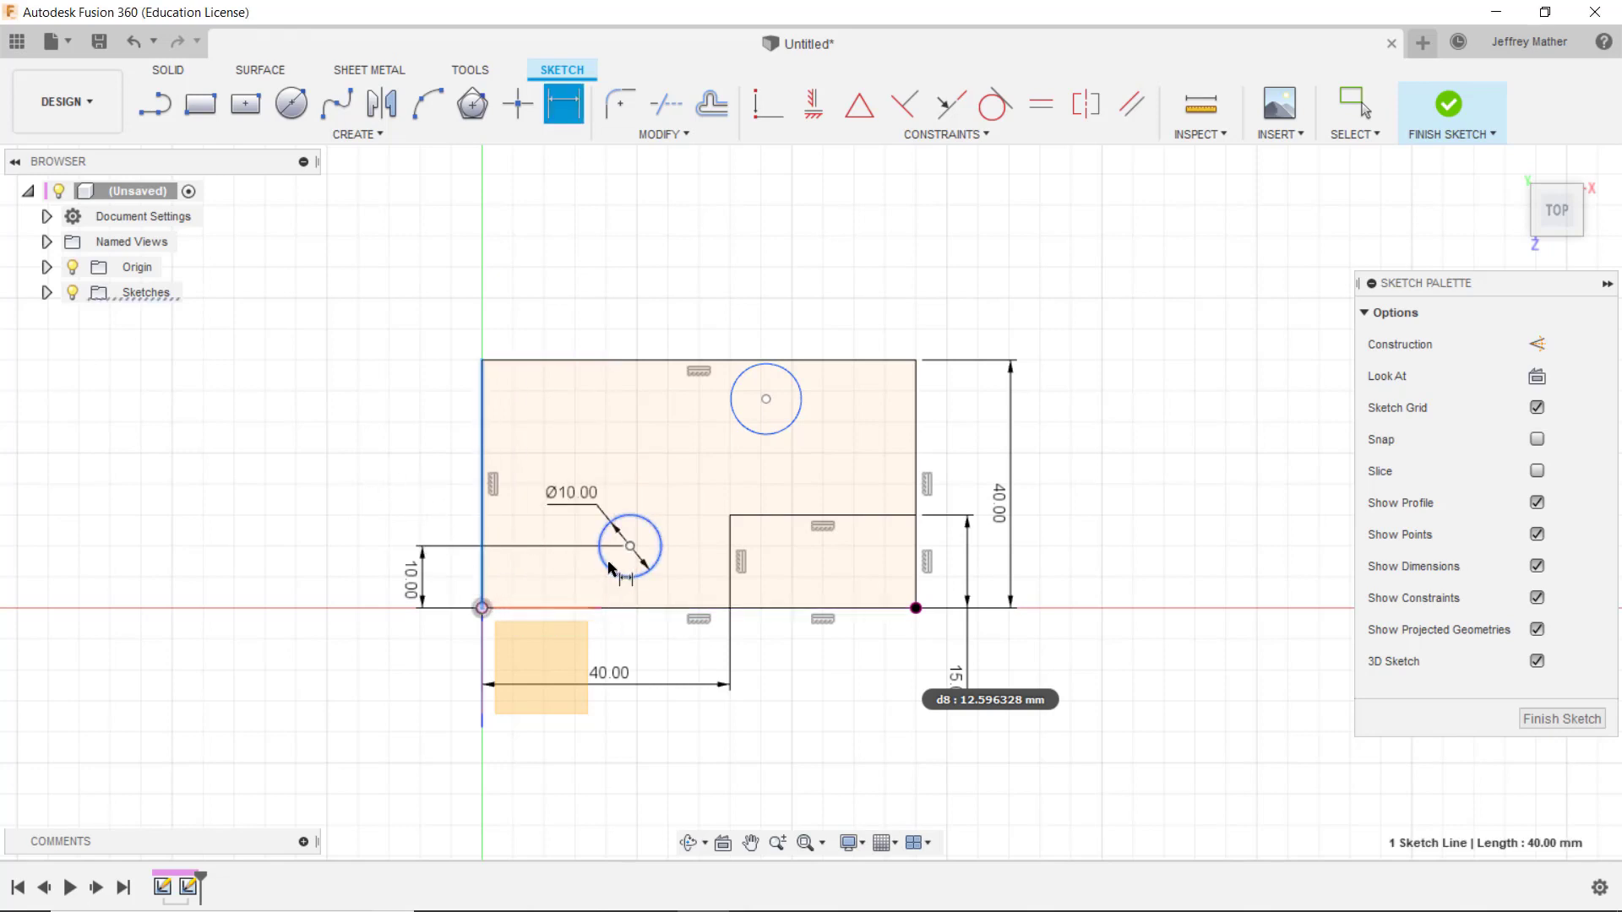
pyautogui.click(610, 567)
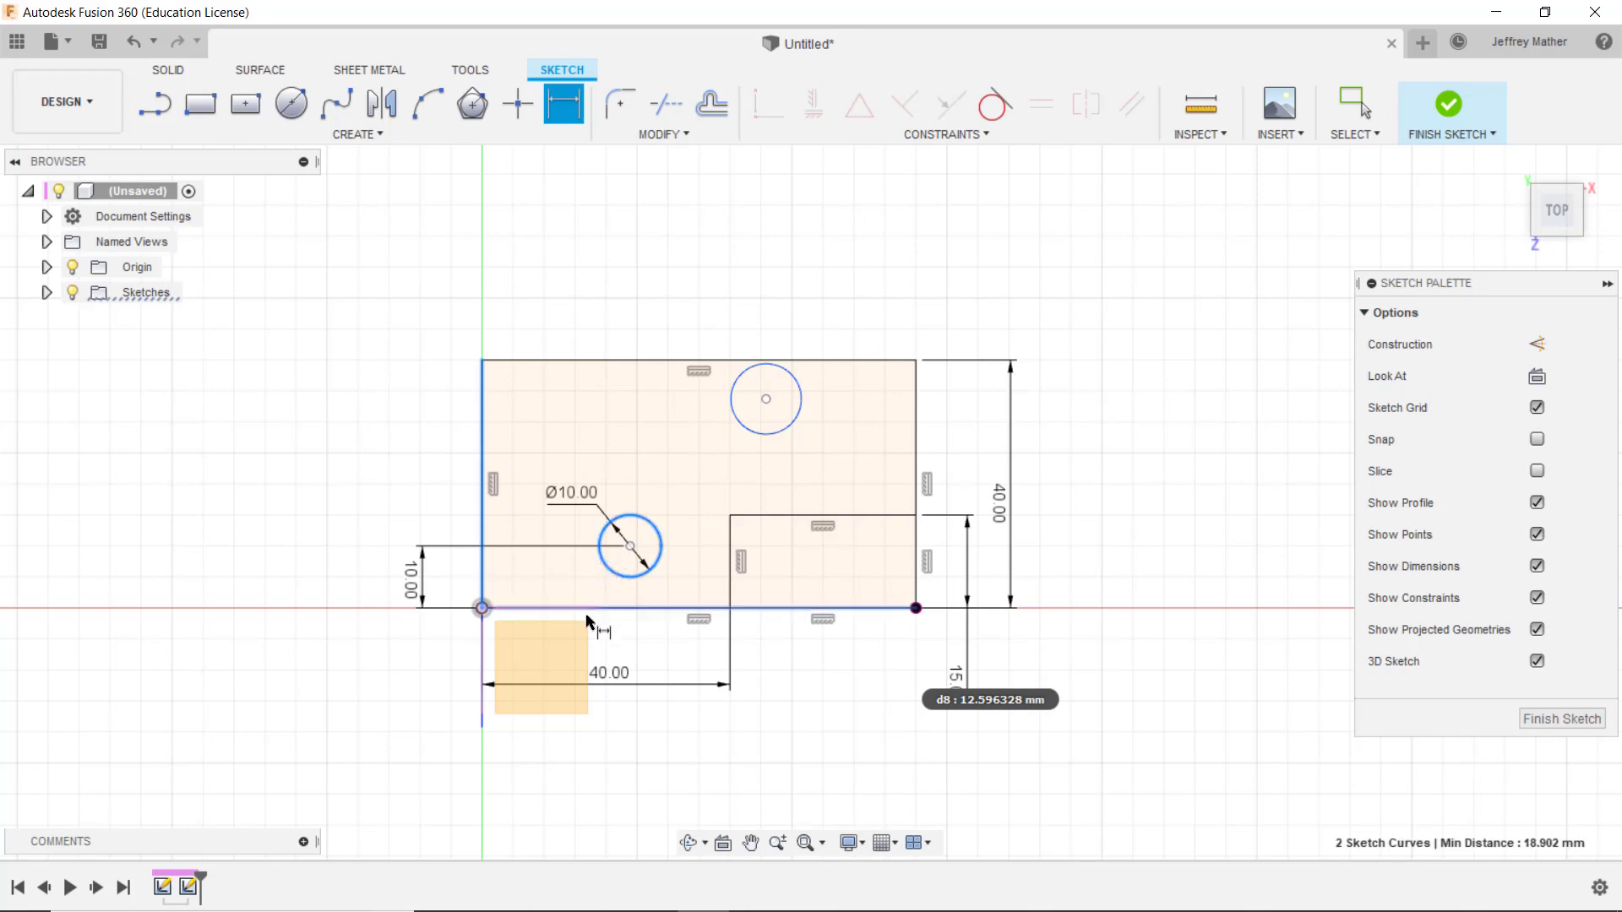
pyautogui.click(561, 658)
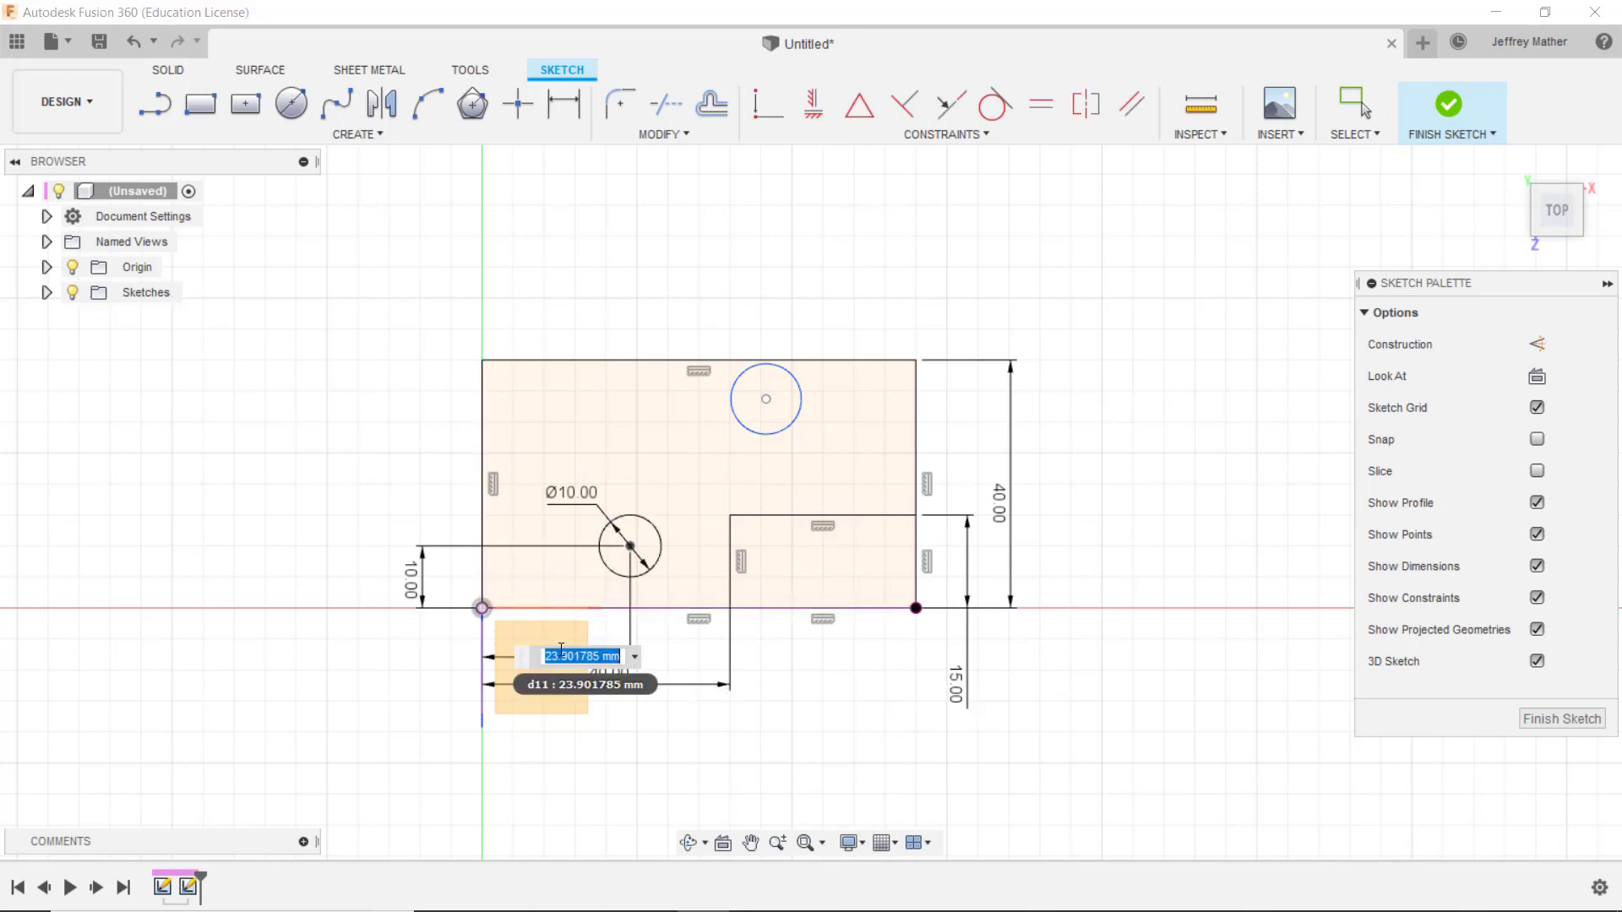
pyautogui.write('25')
pyautogui.press('Return')
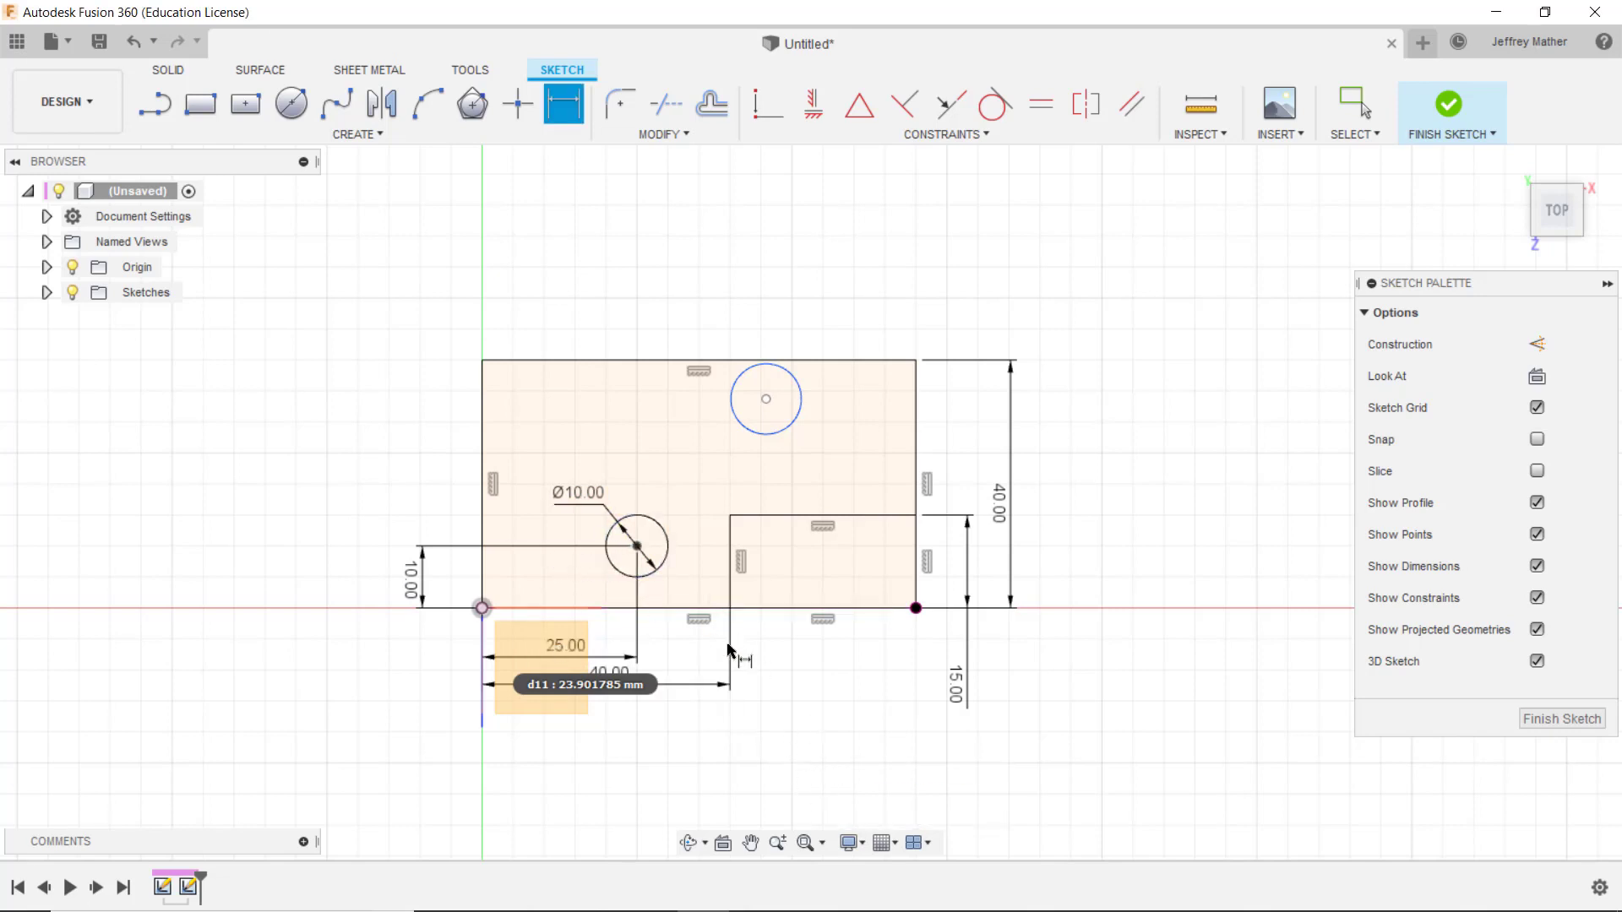
# Dimension the upper circle's centre 30 mm above the outer rectangle's bottom edge, and move the 40 mm dimension slightly lower
pyautogui.click(753, 432)
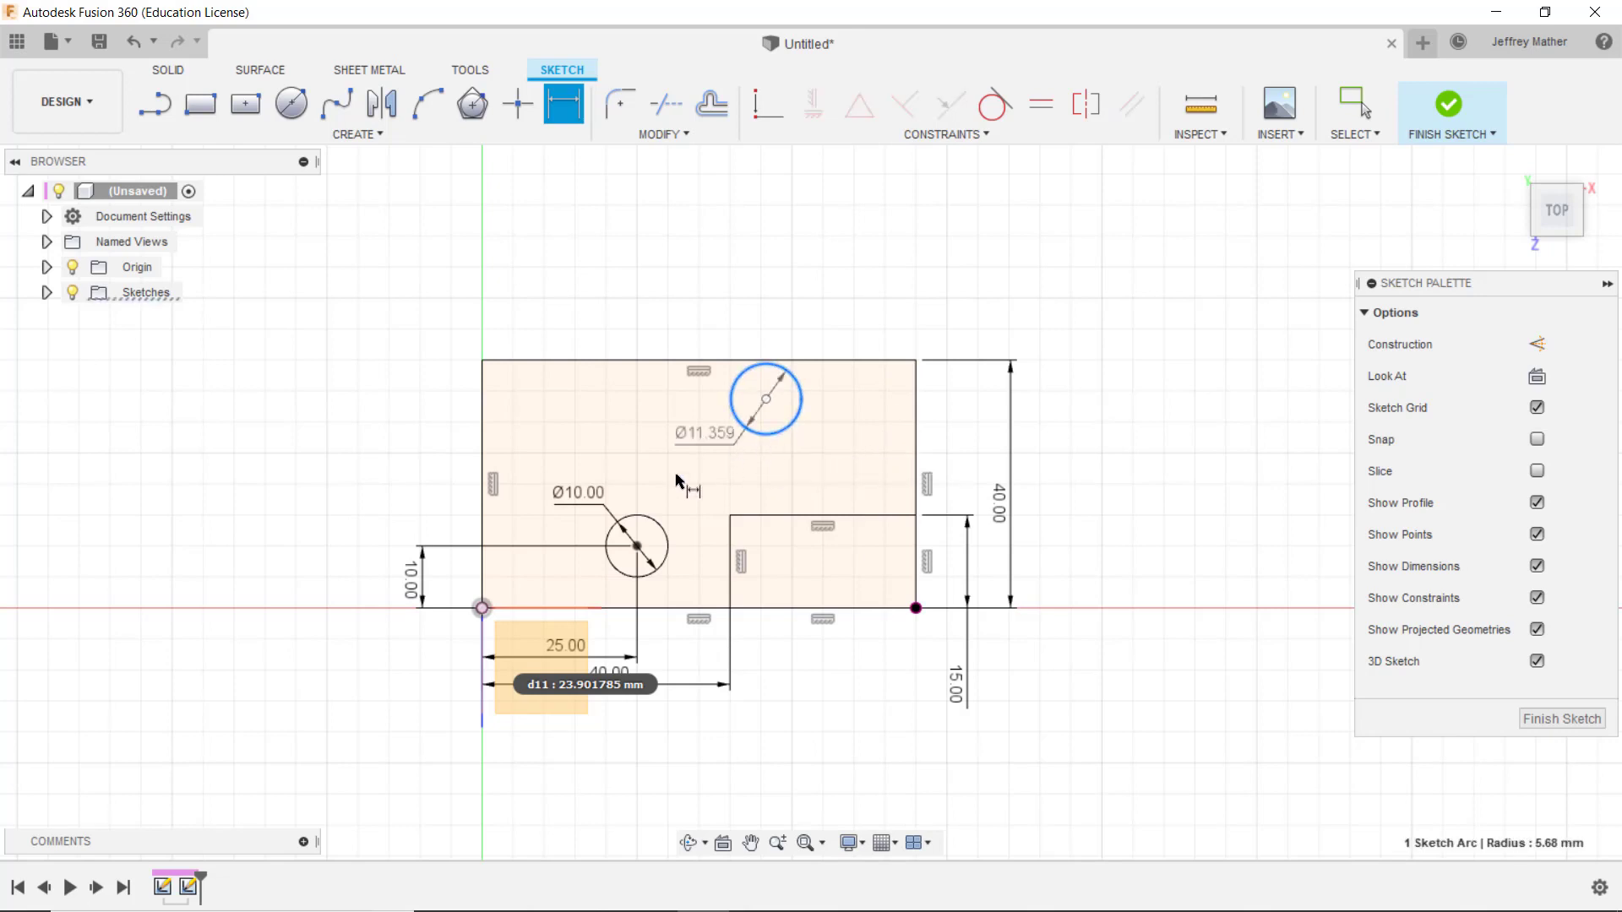
pyautogui.click(501, 609)
pyautogui.click(374, 503)
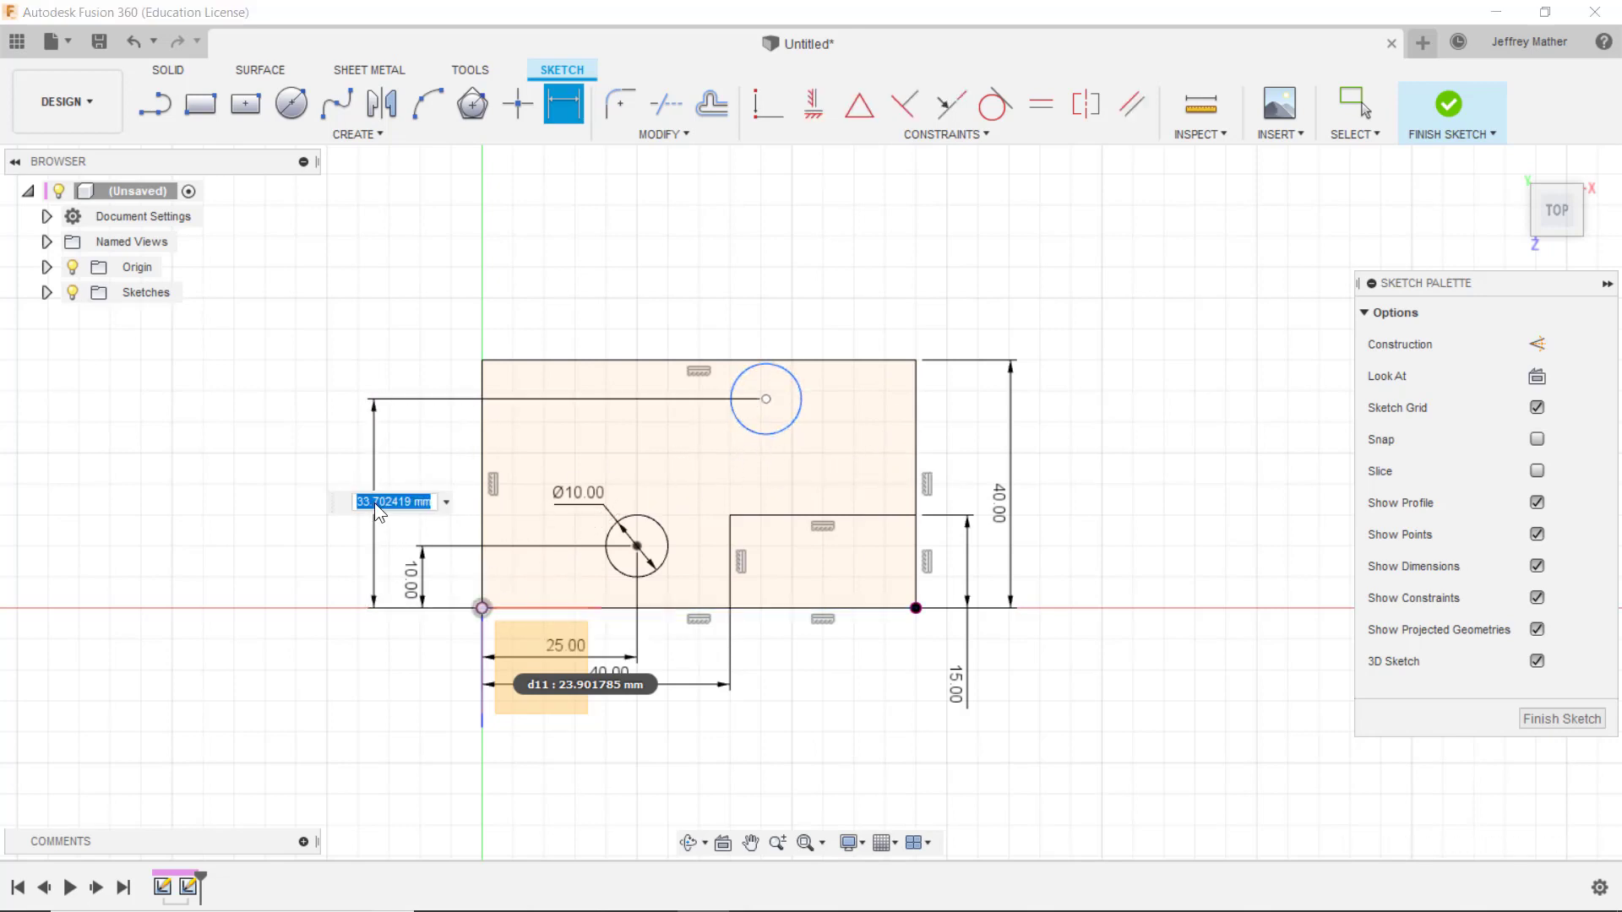
pyautogui.write('30')
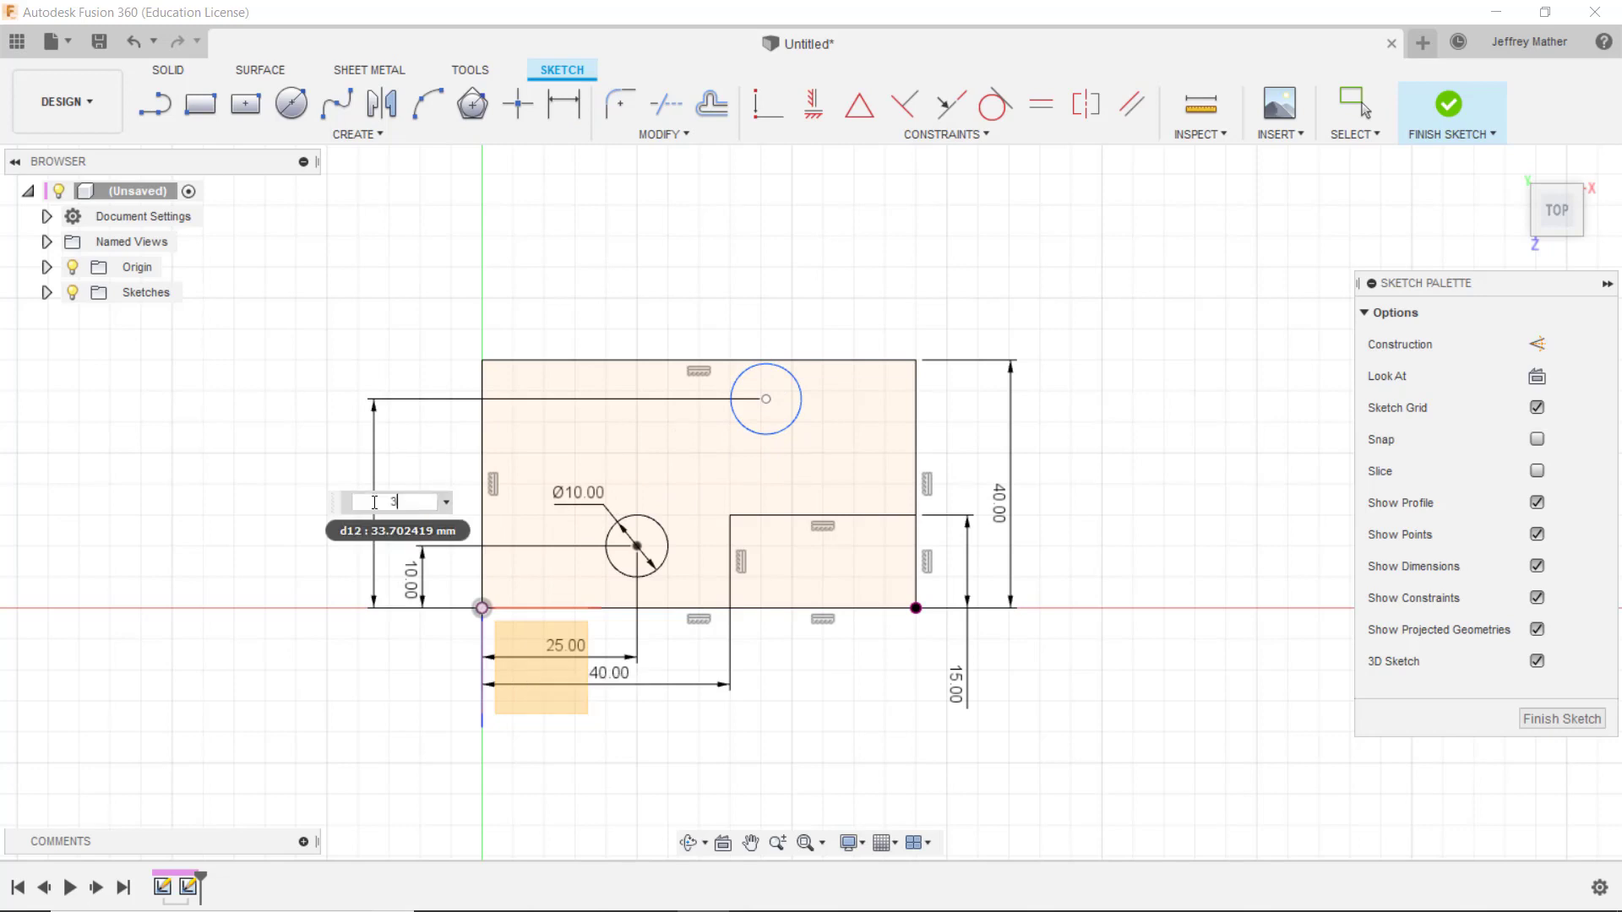
pyautogui.press('Return')
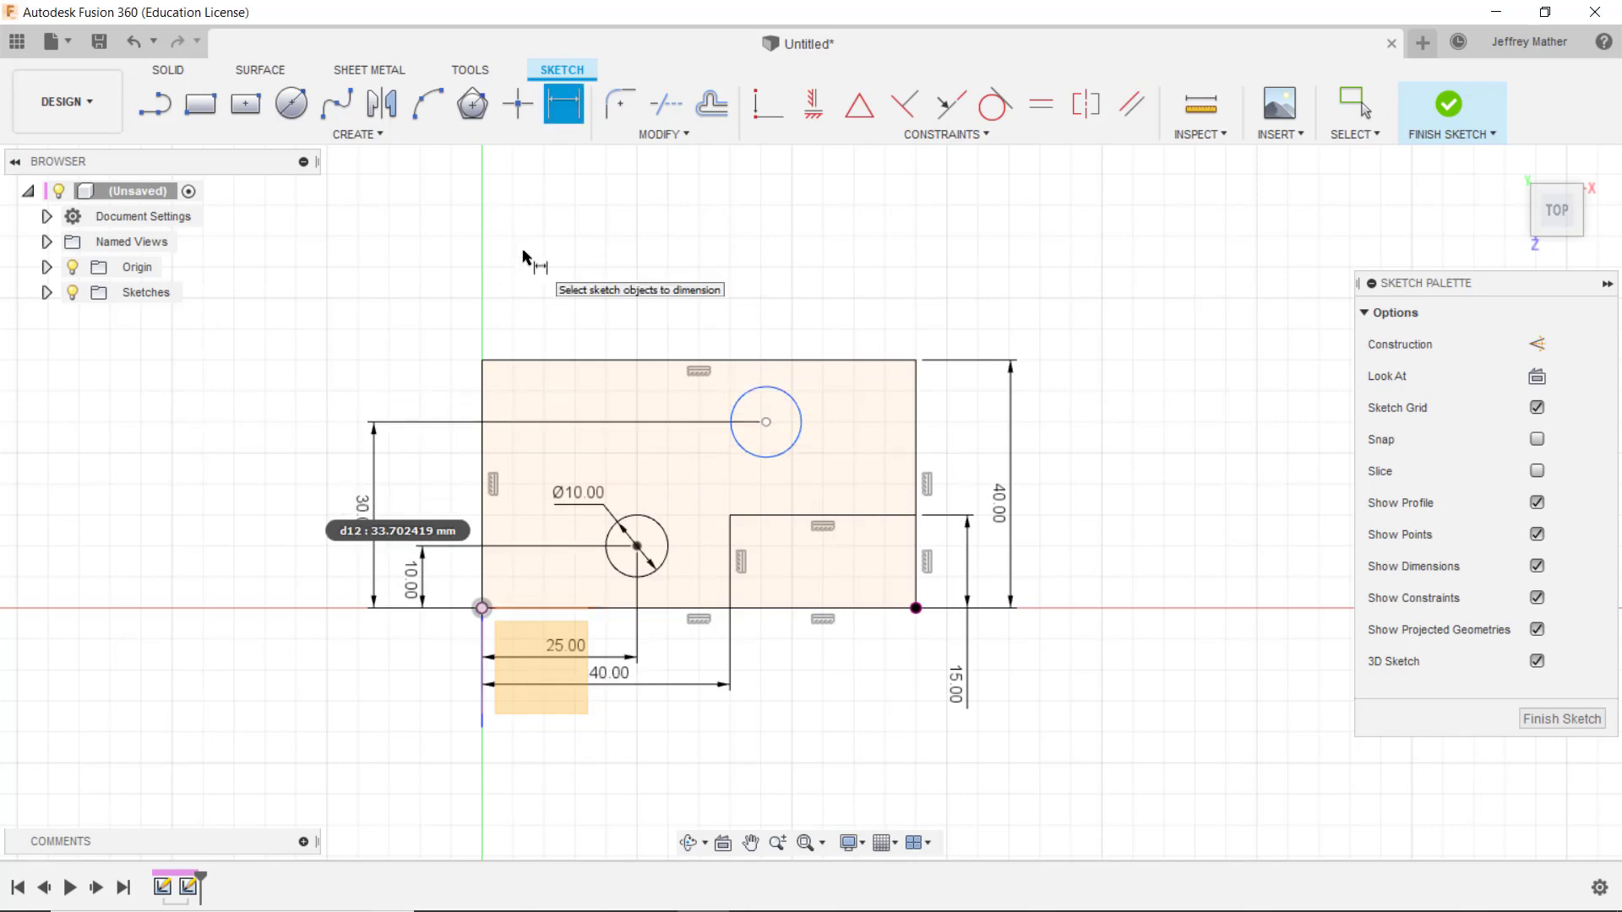
pyautogui.press('Escape')
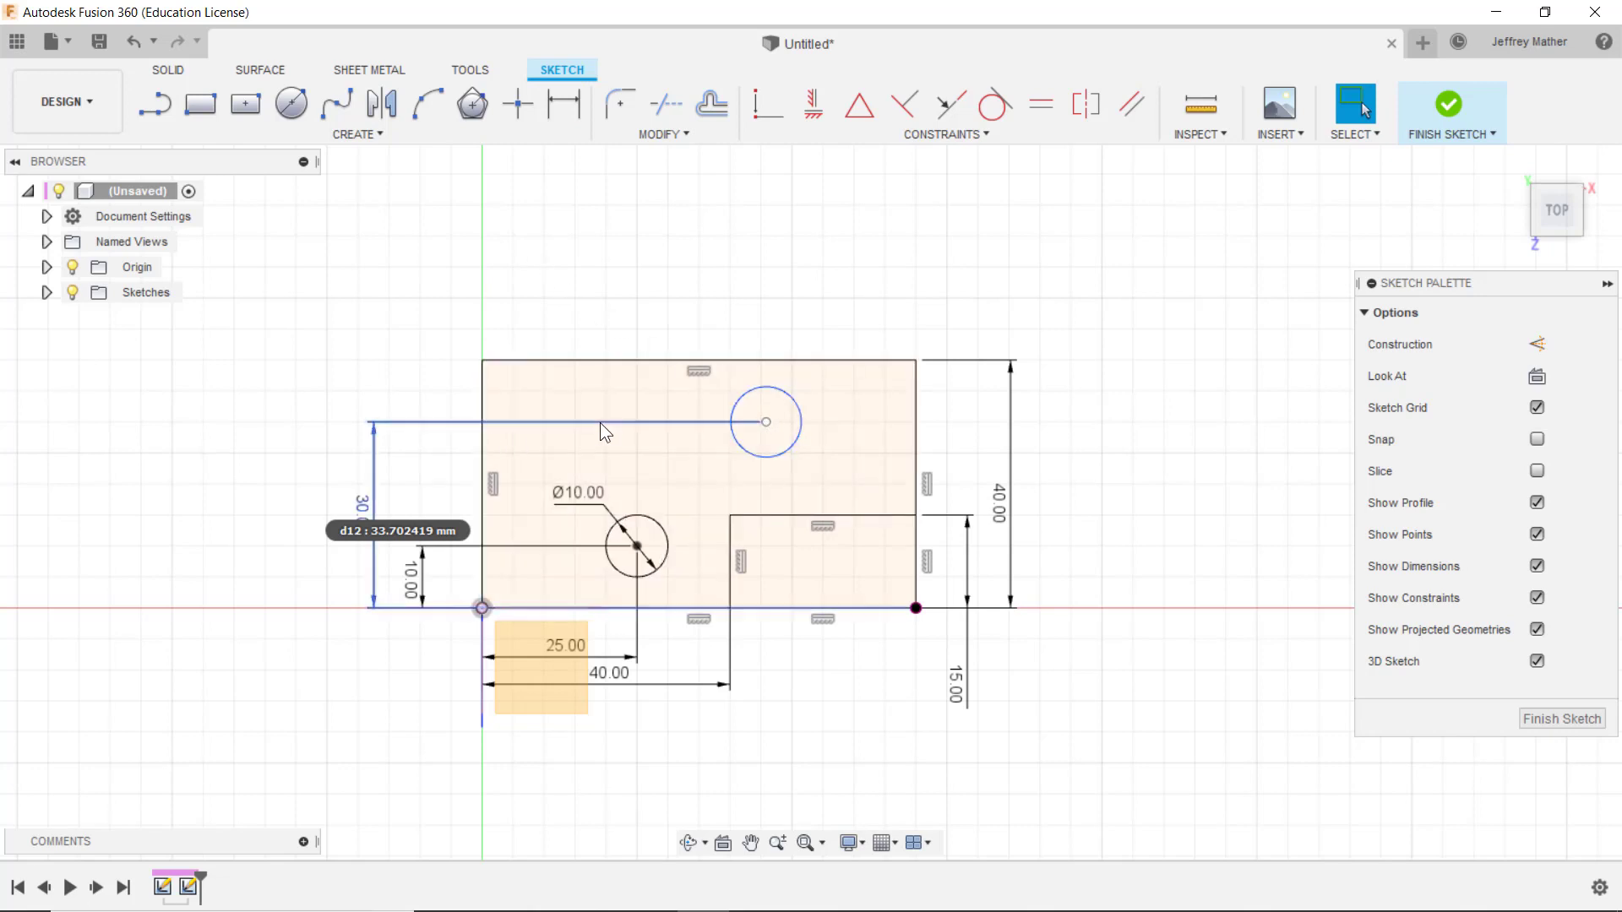
pyautogui.moveTo(603, 695)
pyautogui.mouseDown()
pyautogui.moveTo(611, 677)
pyautogui.moveTo(612, 698)
pyautogui.mouseUp()
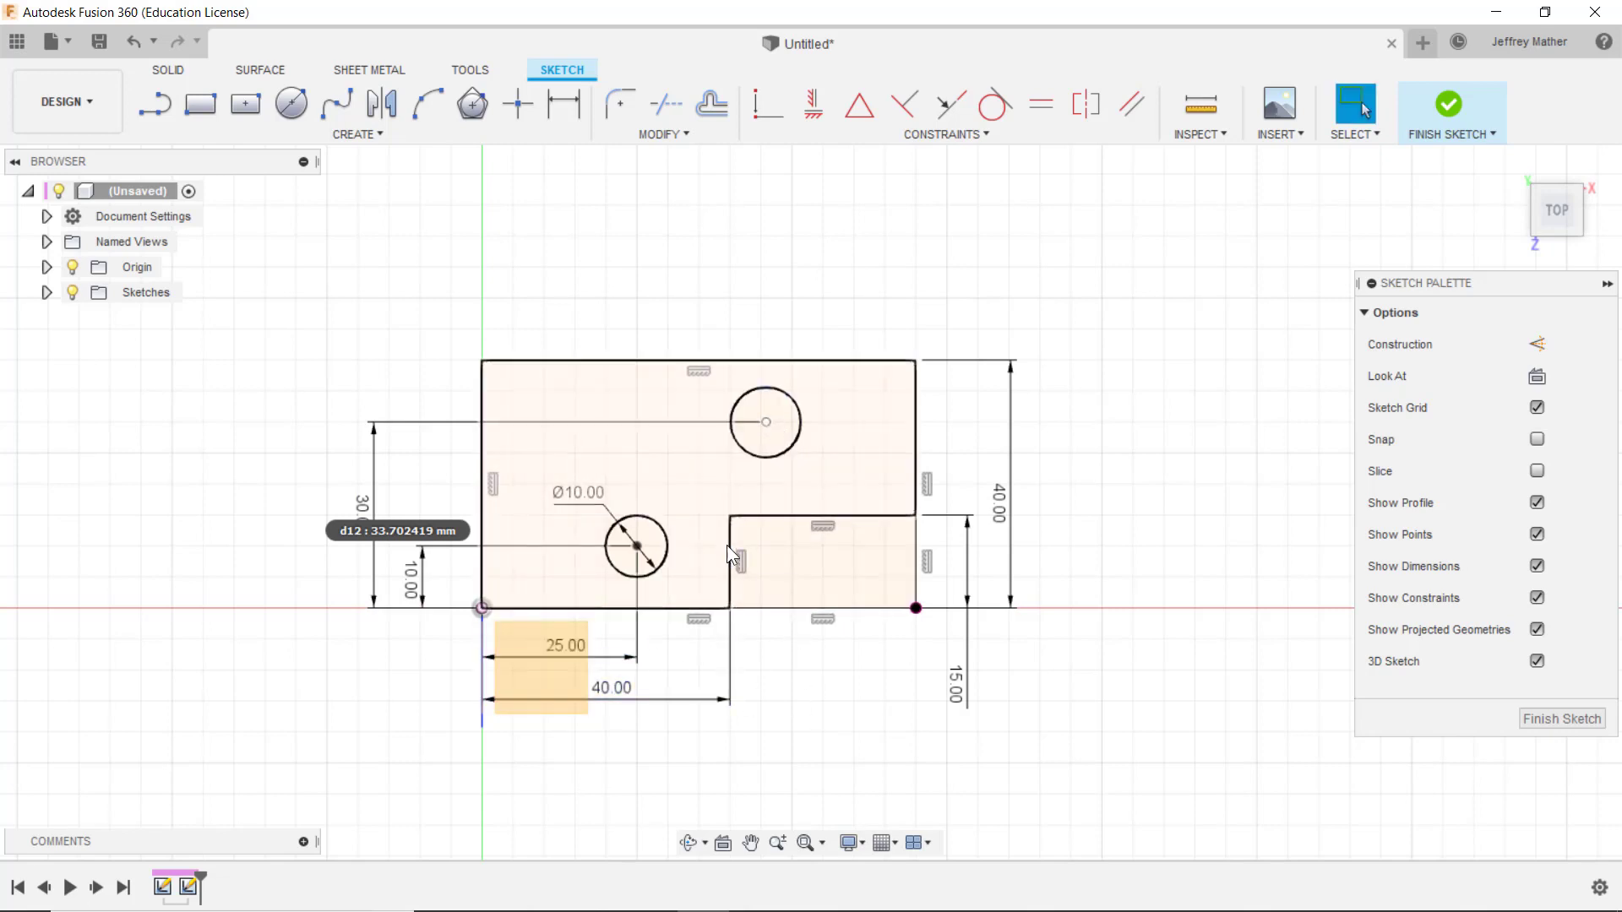
# Constrain the upper circle's centre to be coincident with the line of the corner rectangle's left side
pyautogui.click(768, 104)
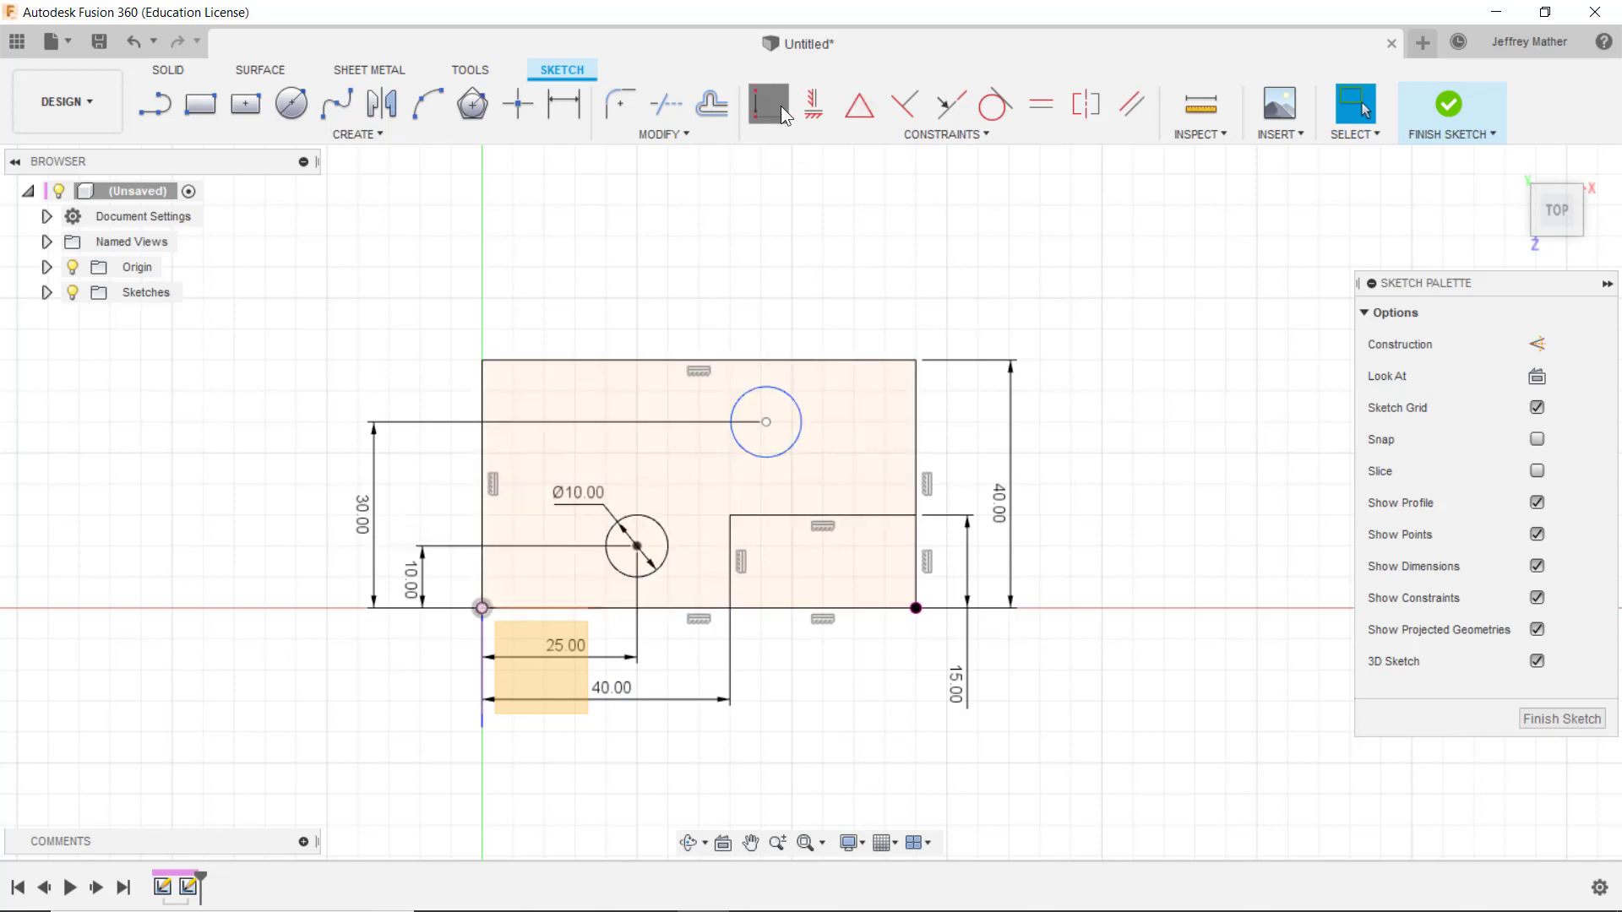
pyautogui.click(765, 423)
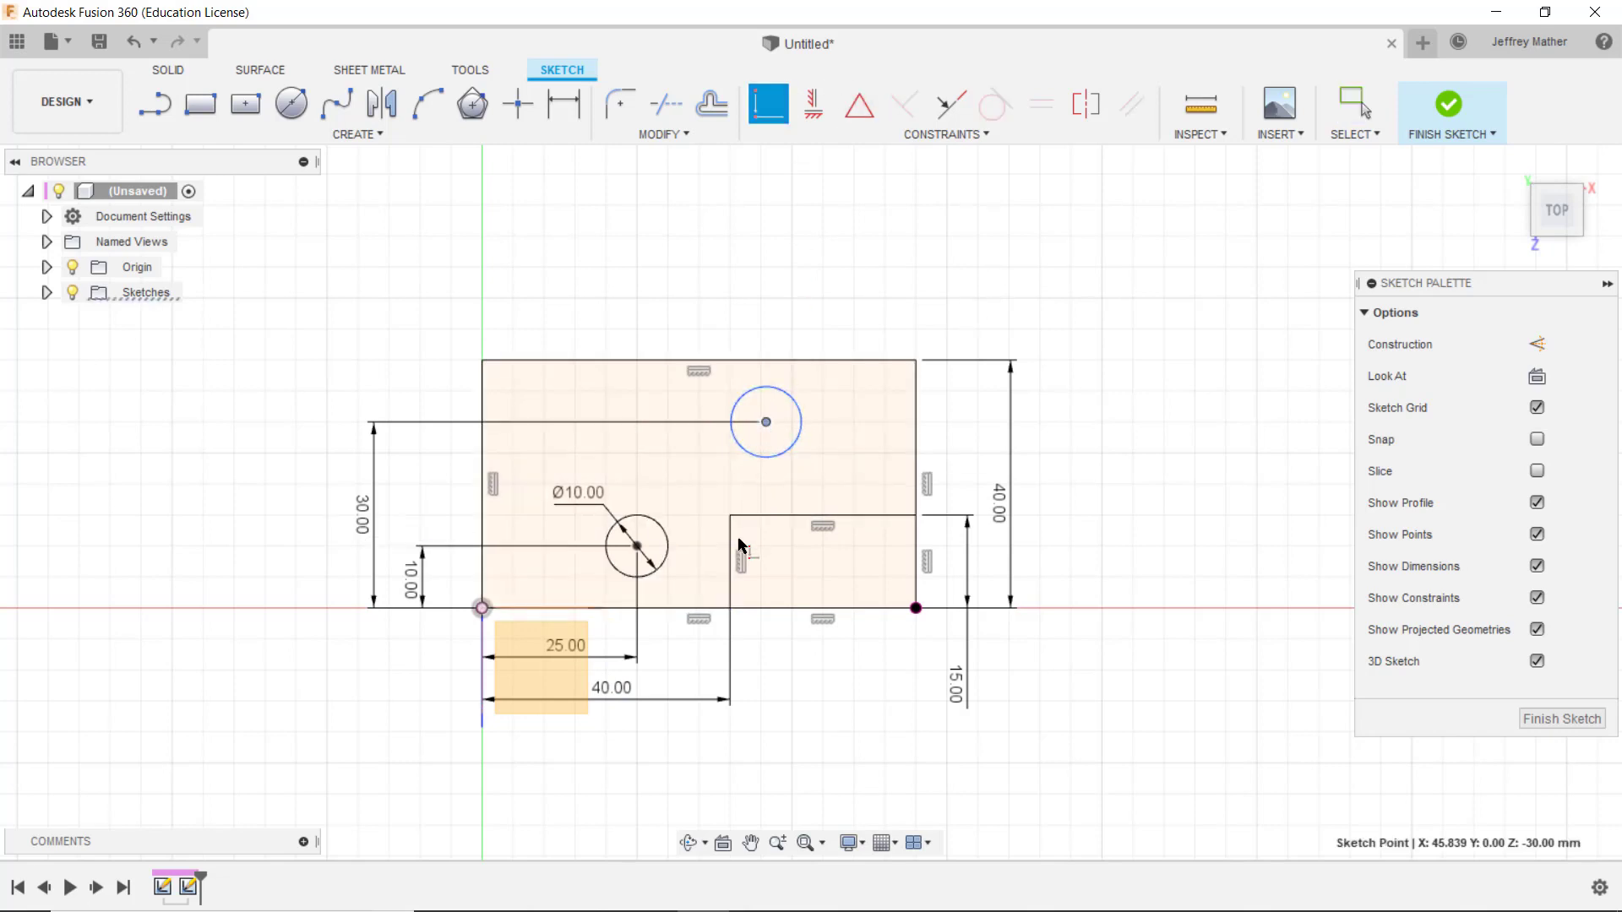
pyautogui.click(731, 557)
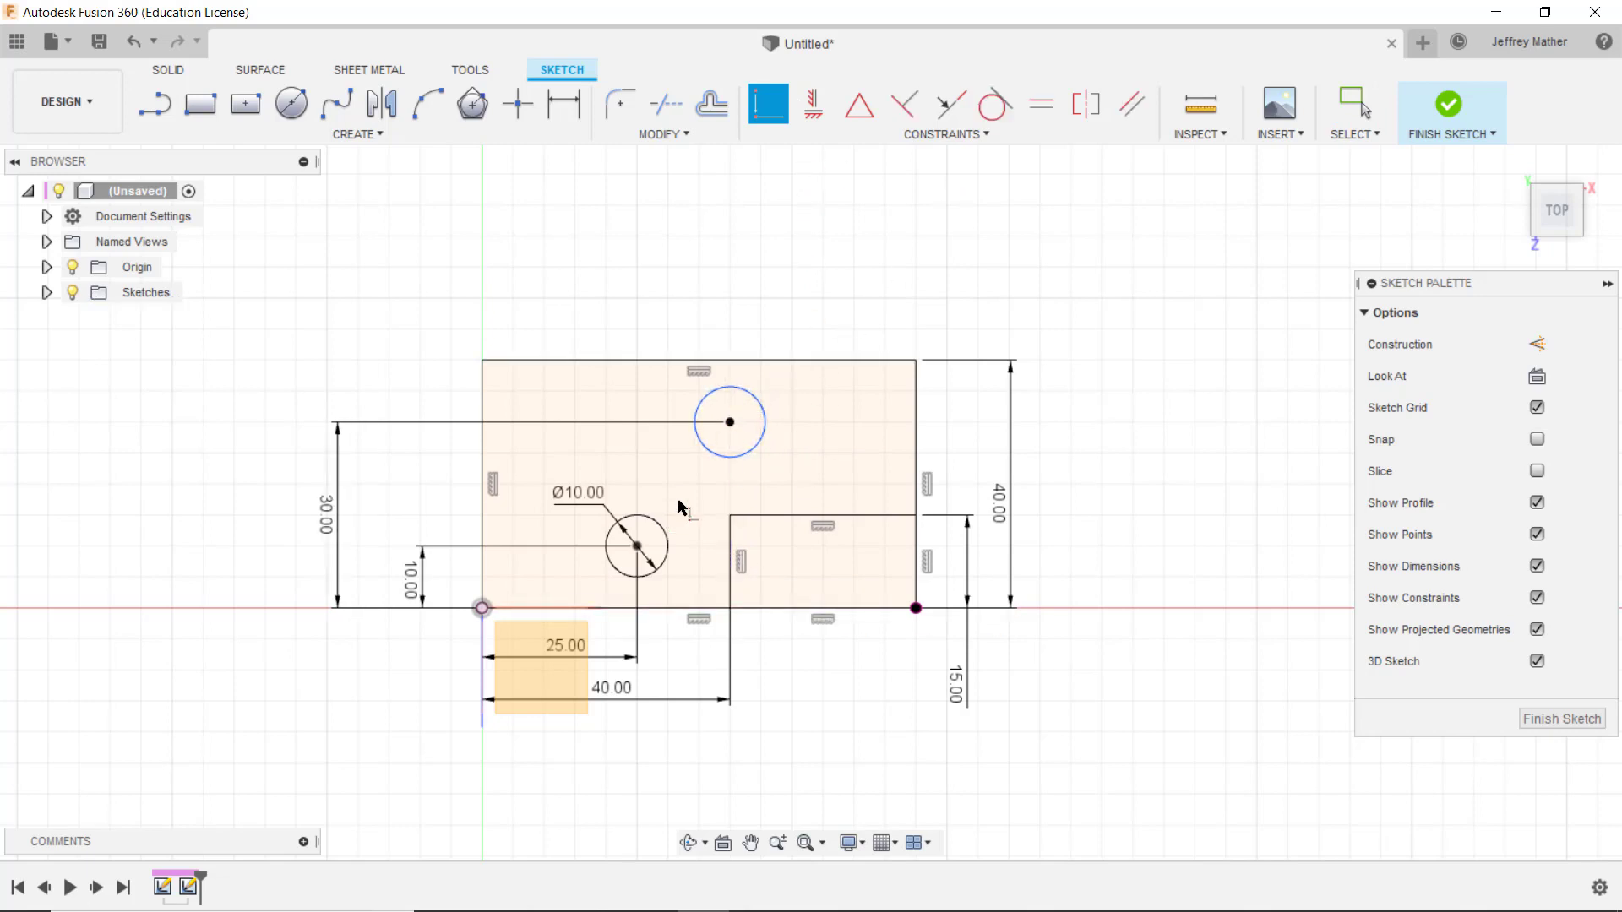
# Apply an Equal constraint between the upper circle and the 10 mm circle, and finish the sketch
pyautogui.click(1040, 104)
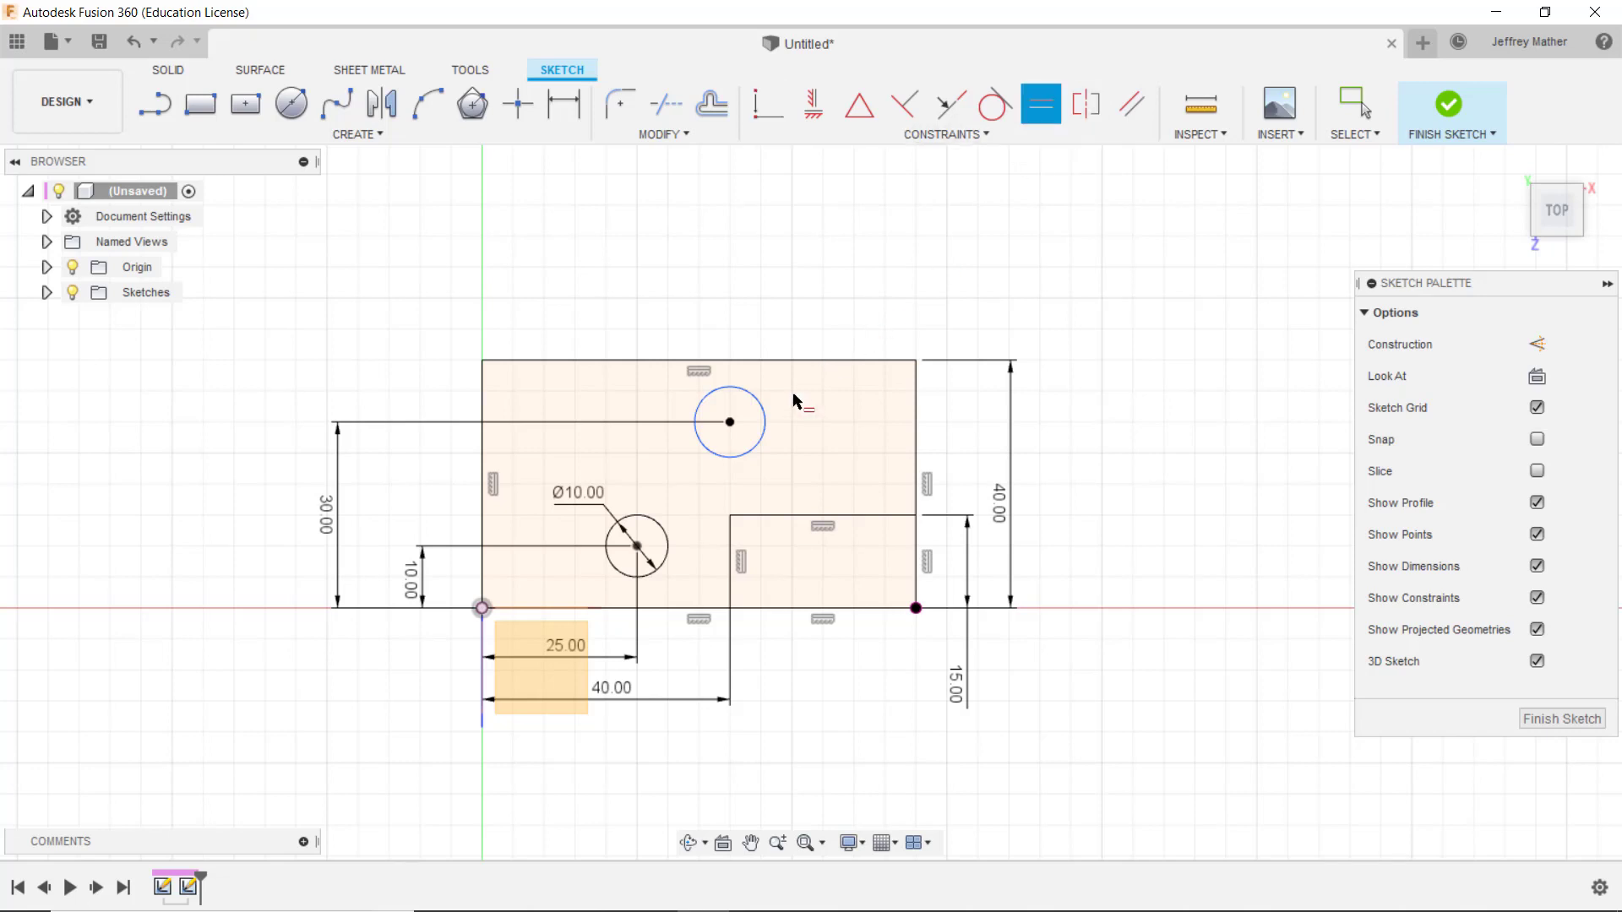
pyautogui.click(764, 424)
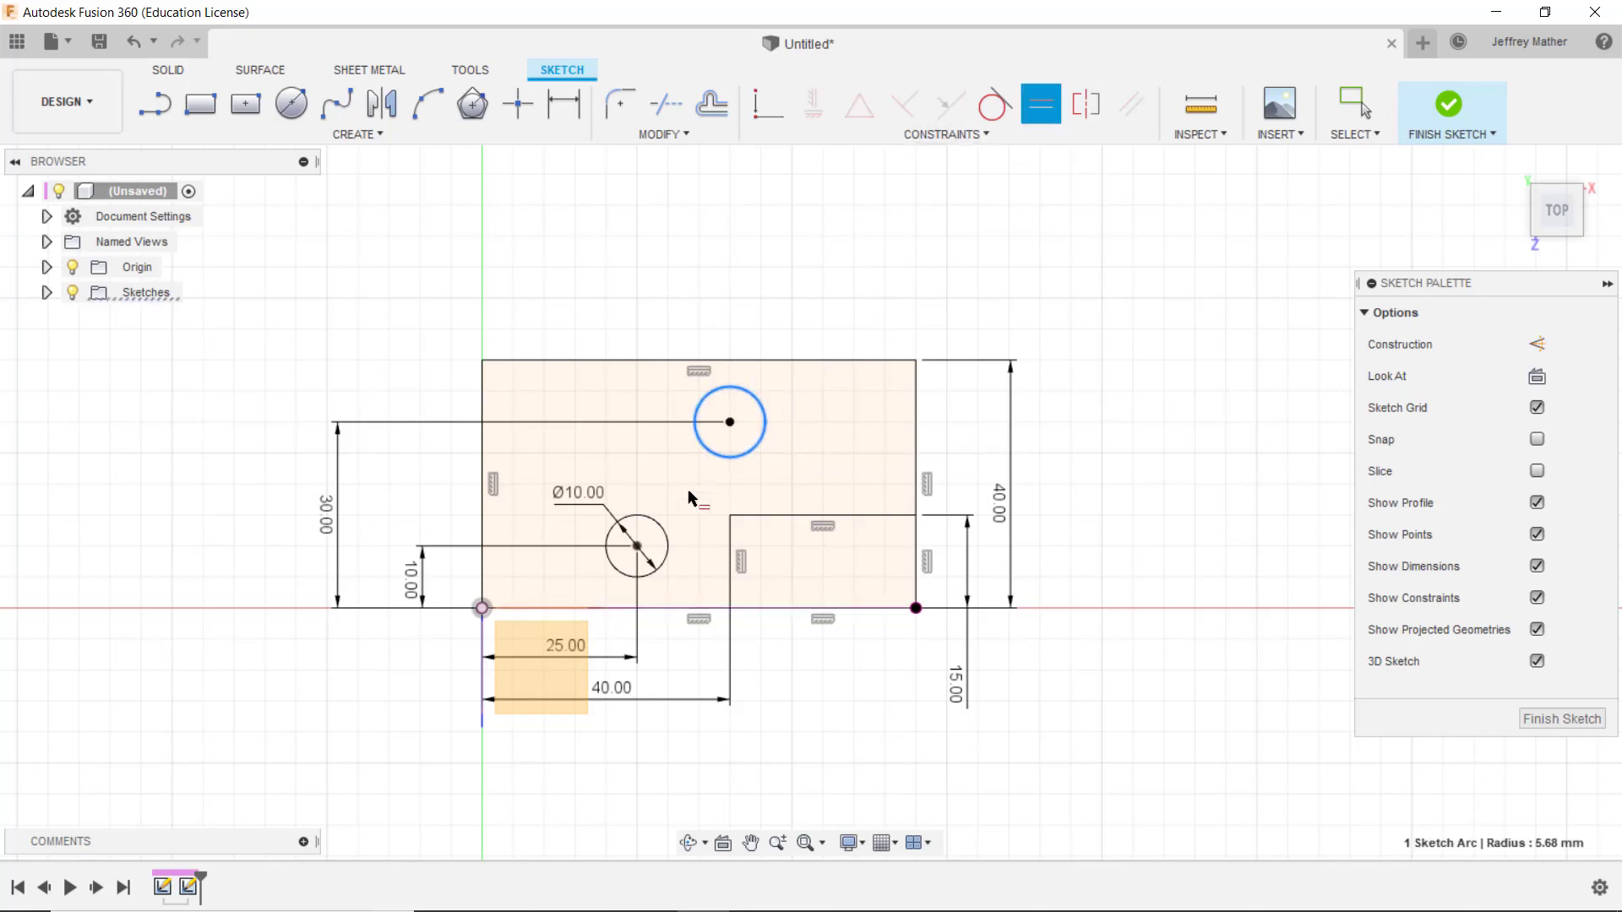
pyautogui.click(658, 522)
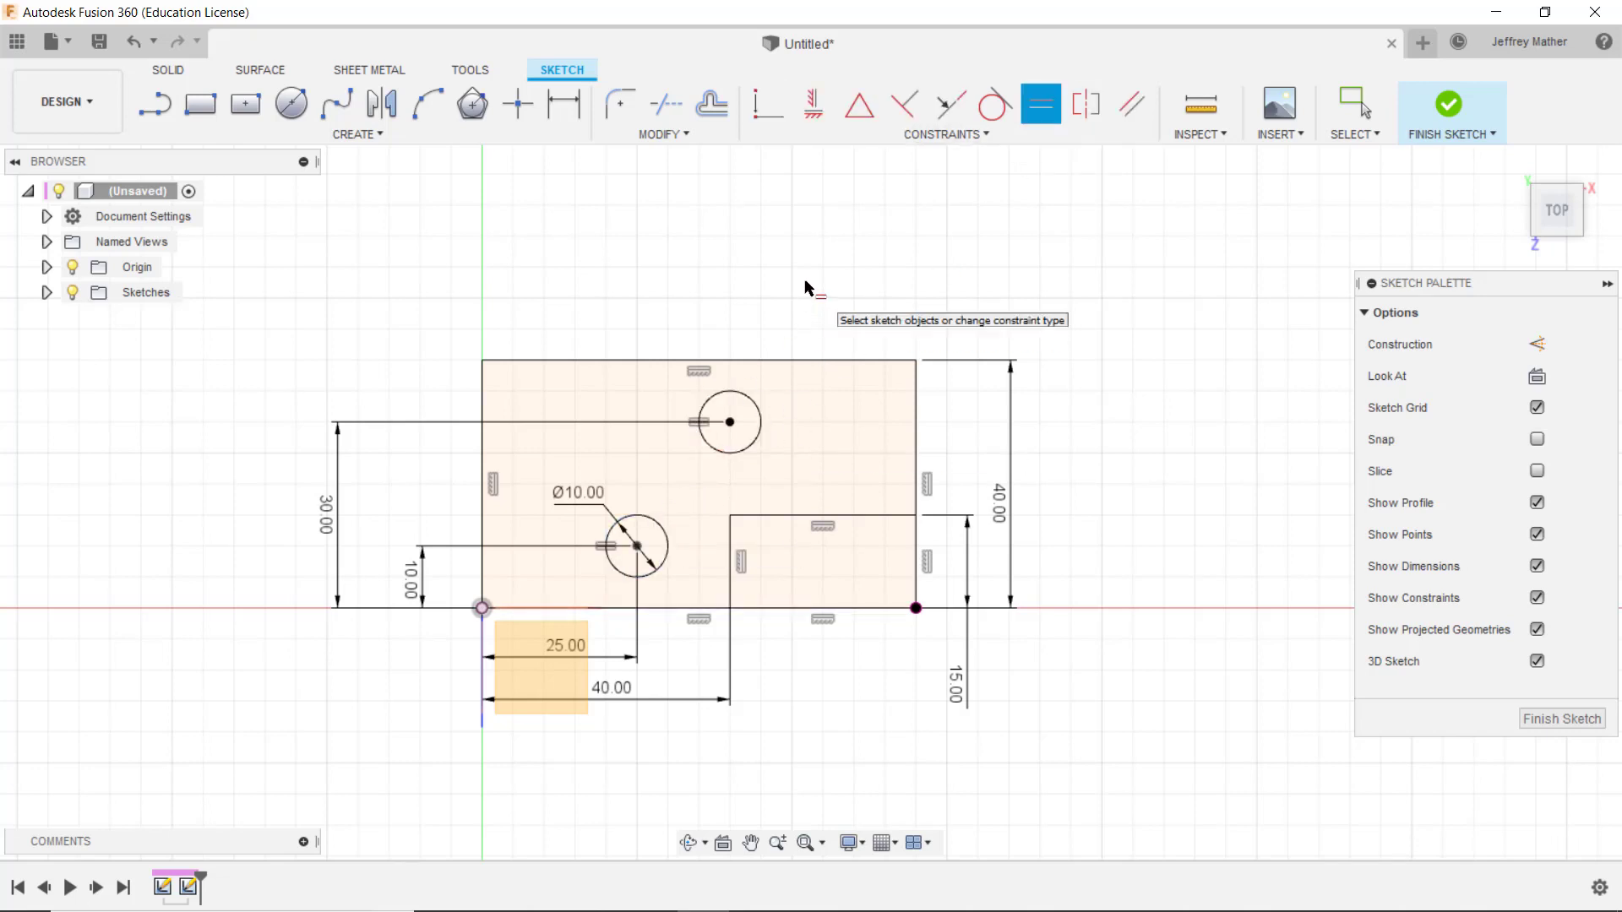
pyautogui.rightClick(804, 290)
pyautogui.click(718, 279)
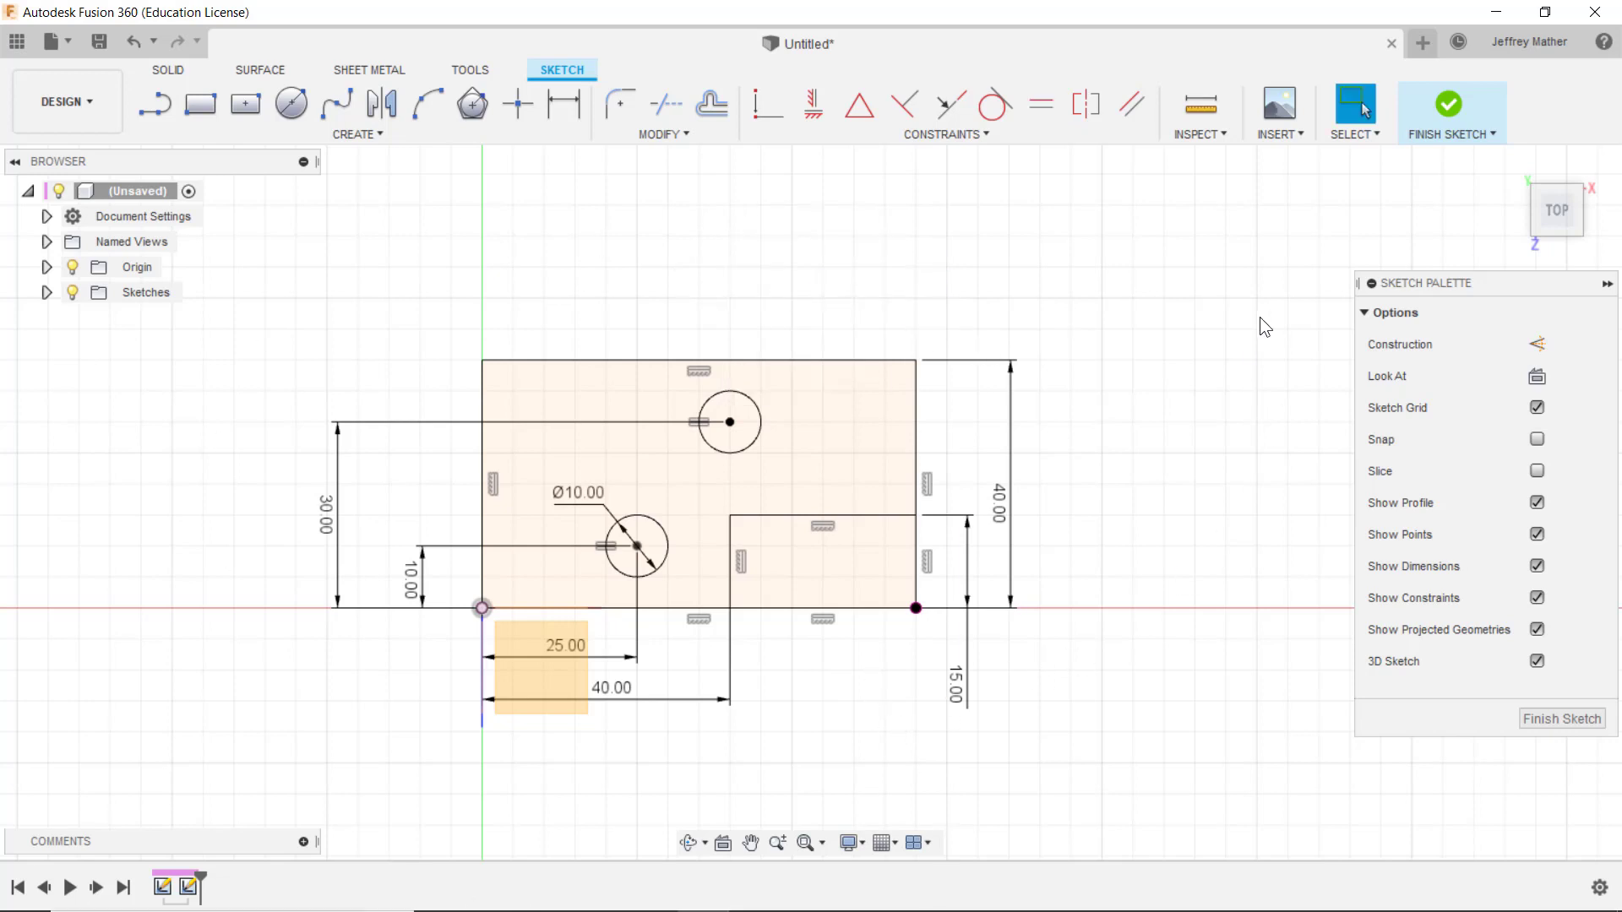
pyautogui.click(1446, 118)
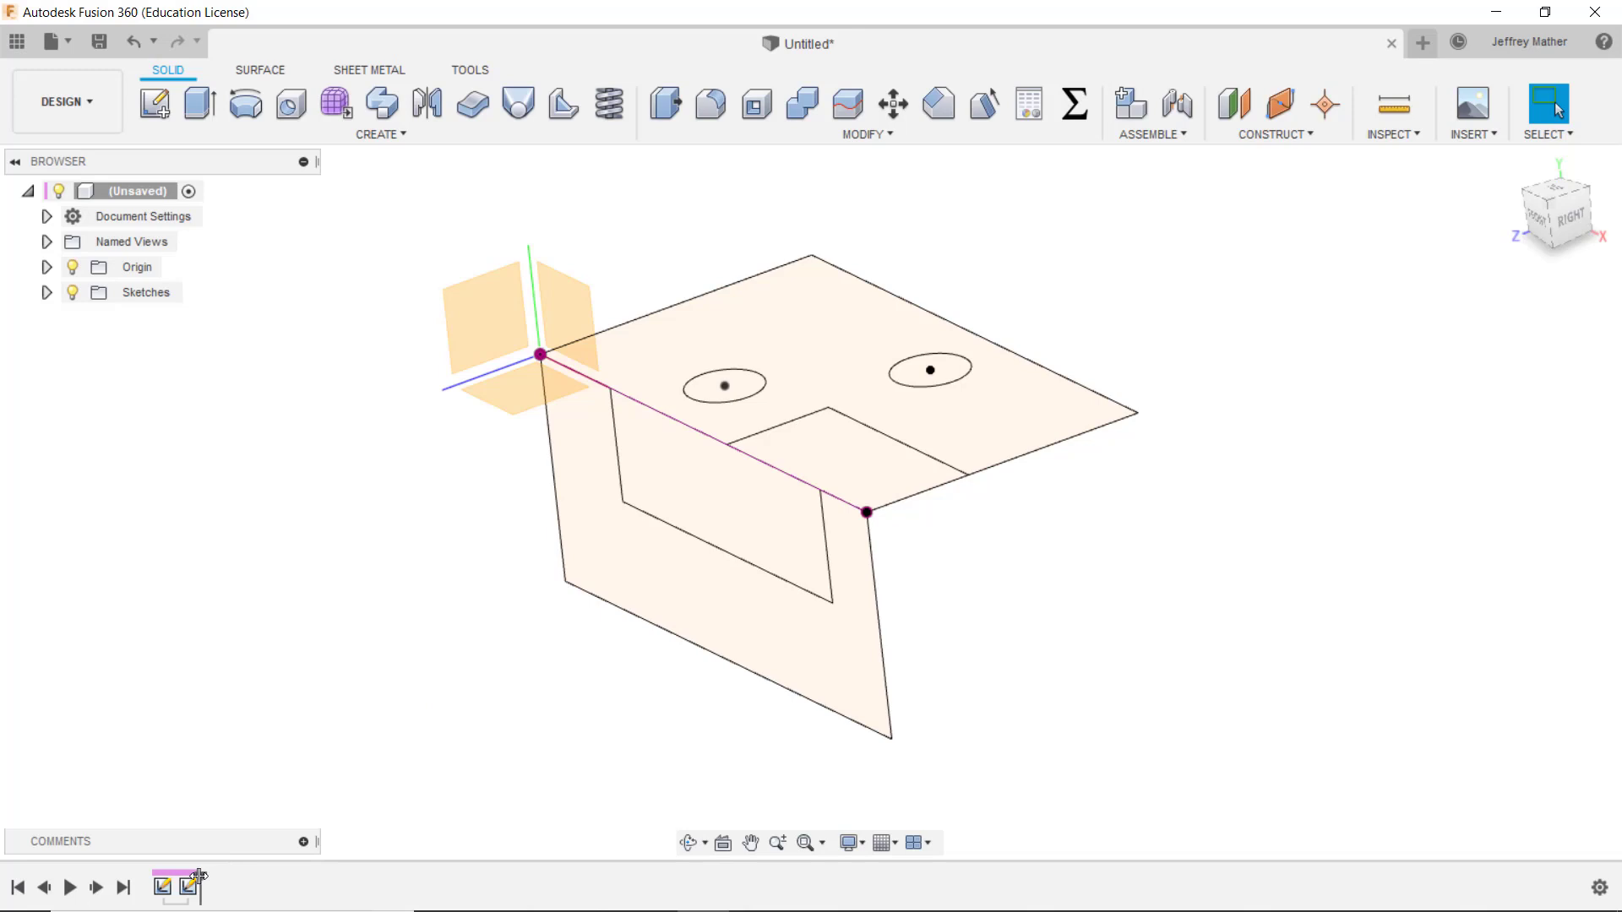
# Roll the design history back to before the second sketch, and return it to the end
pyautogui.moveTo(199, 875); pyautogui.dragTo(172, 878)
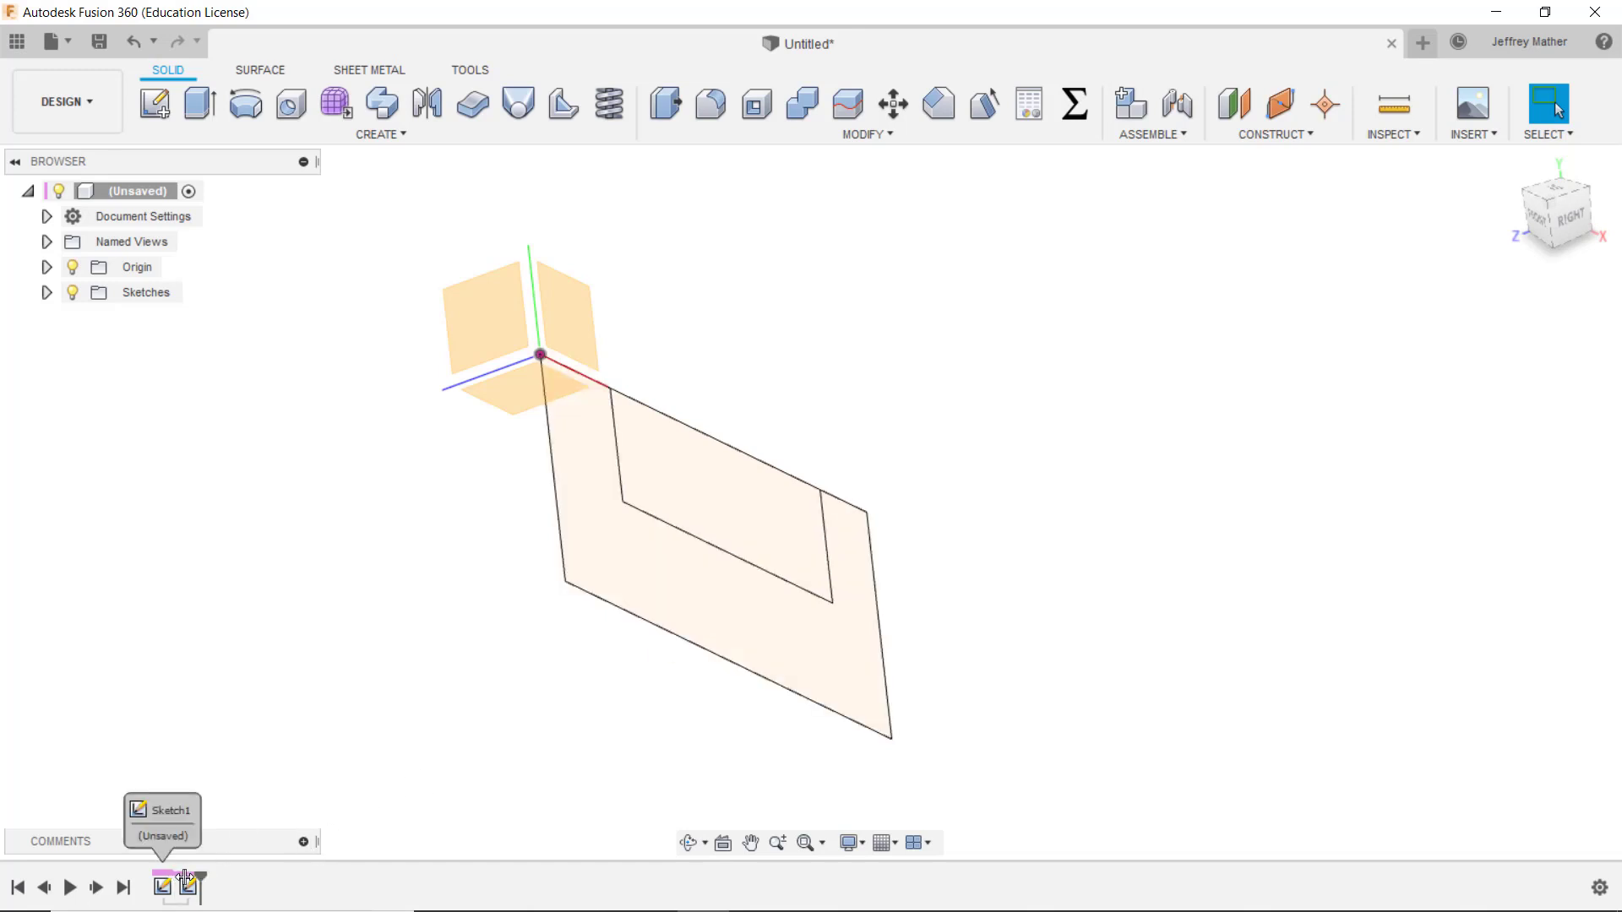
pyautogui.moveTo(175, 878); pyautogui.dragTo(199, 878)
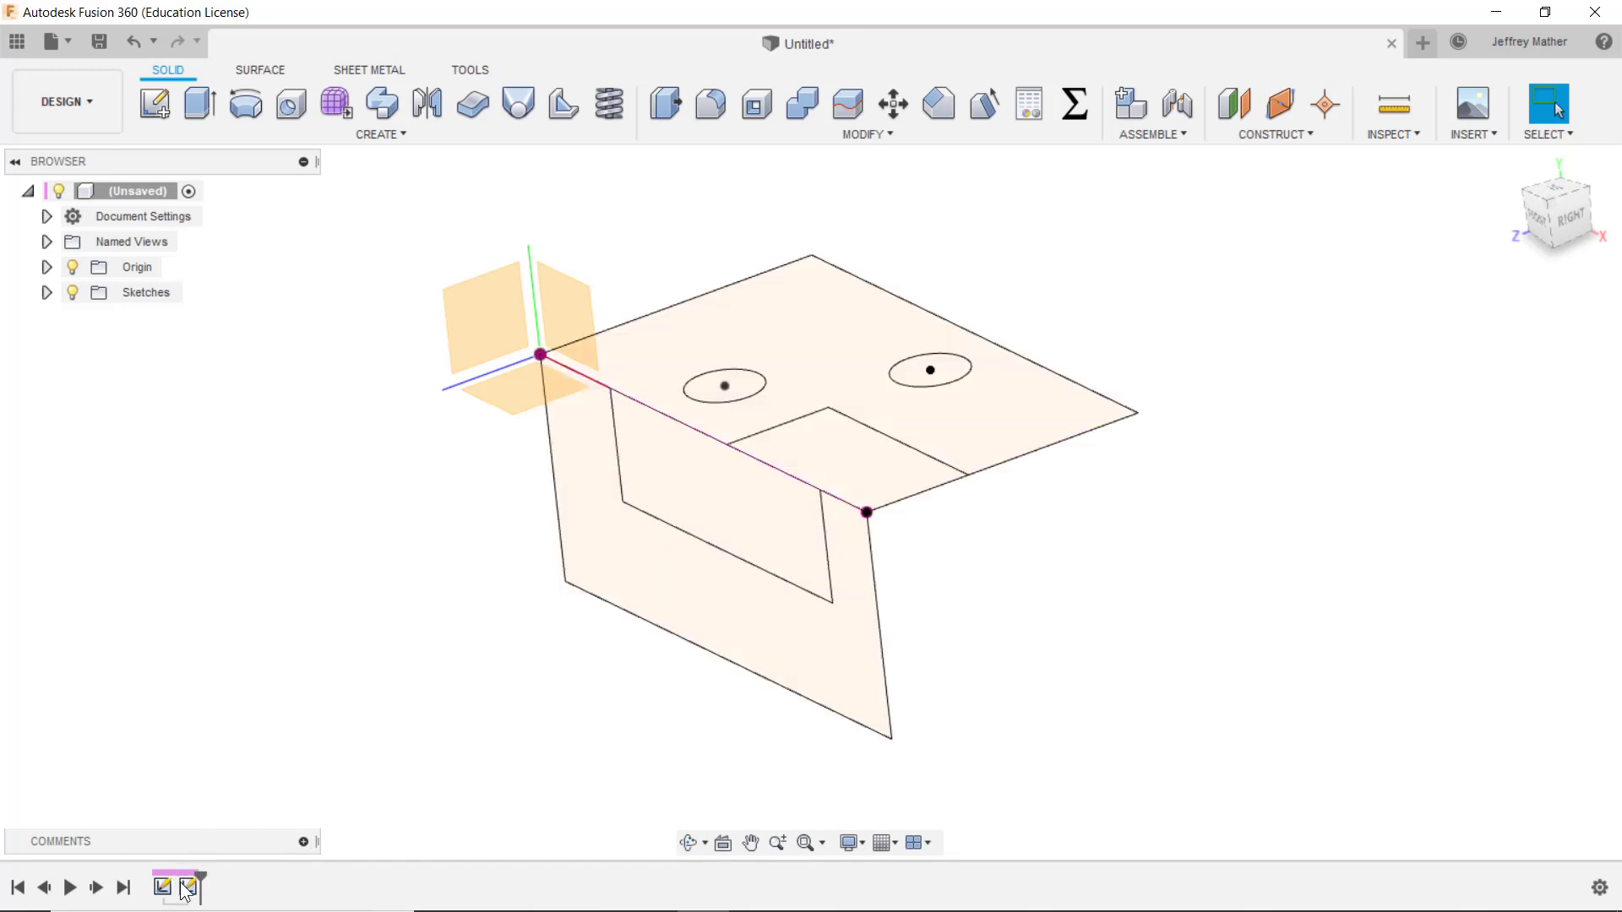
# Extrude the U-shaped profile of the first sketch as a new body, with its extent to the second sketch's far right corner point
pyautogui.click(198, 107)
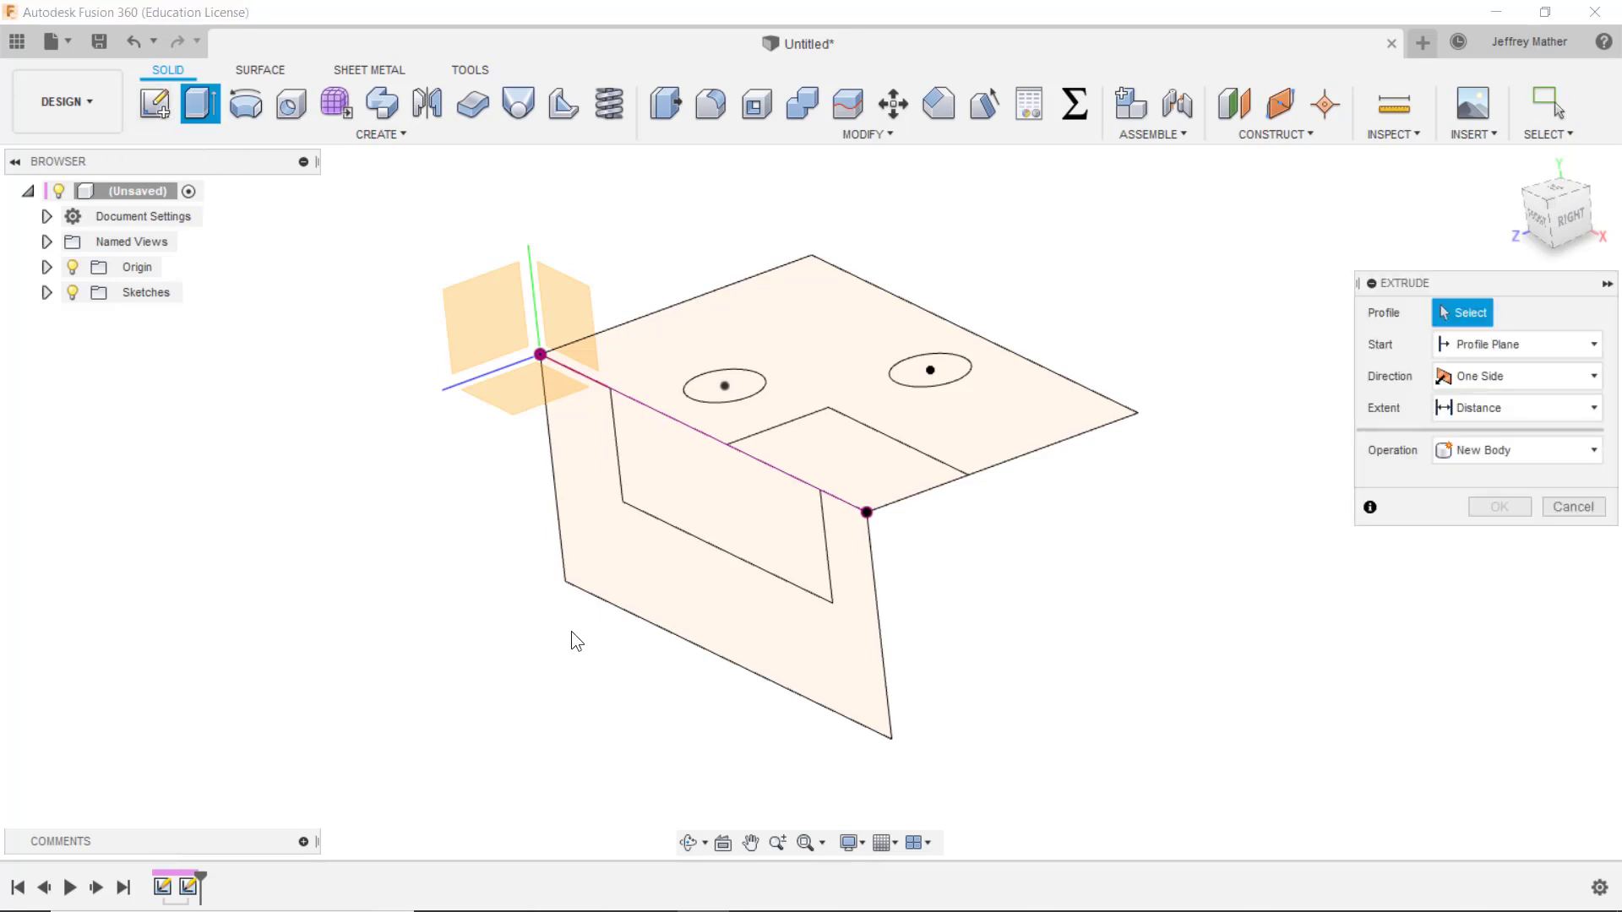
pyautogui.click(696, 591)
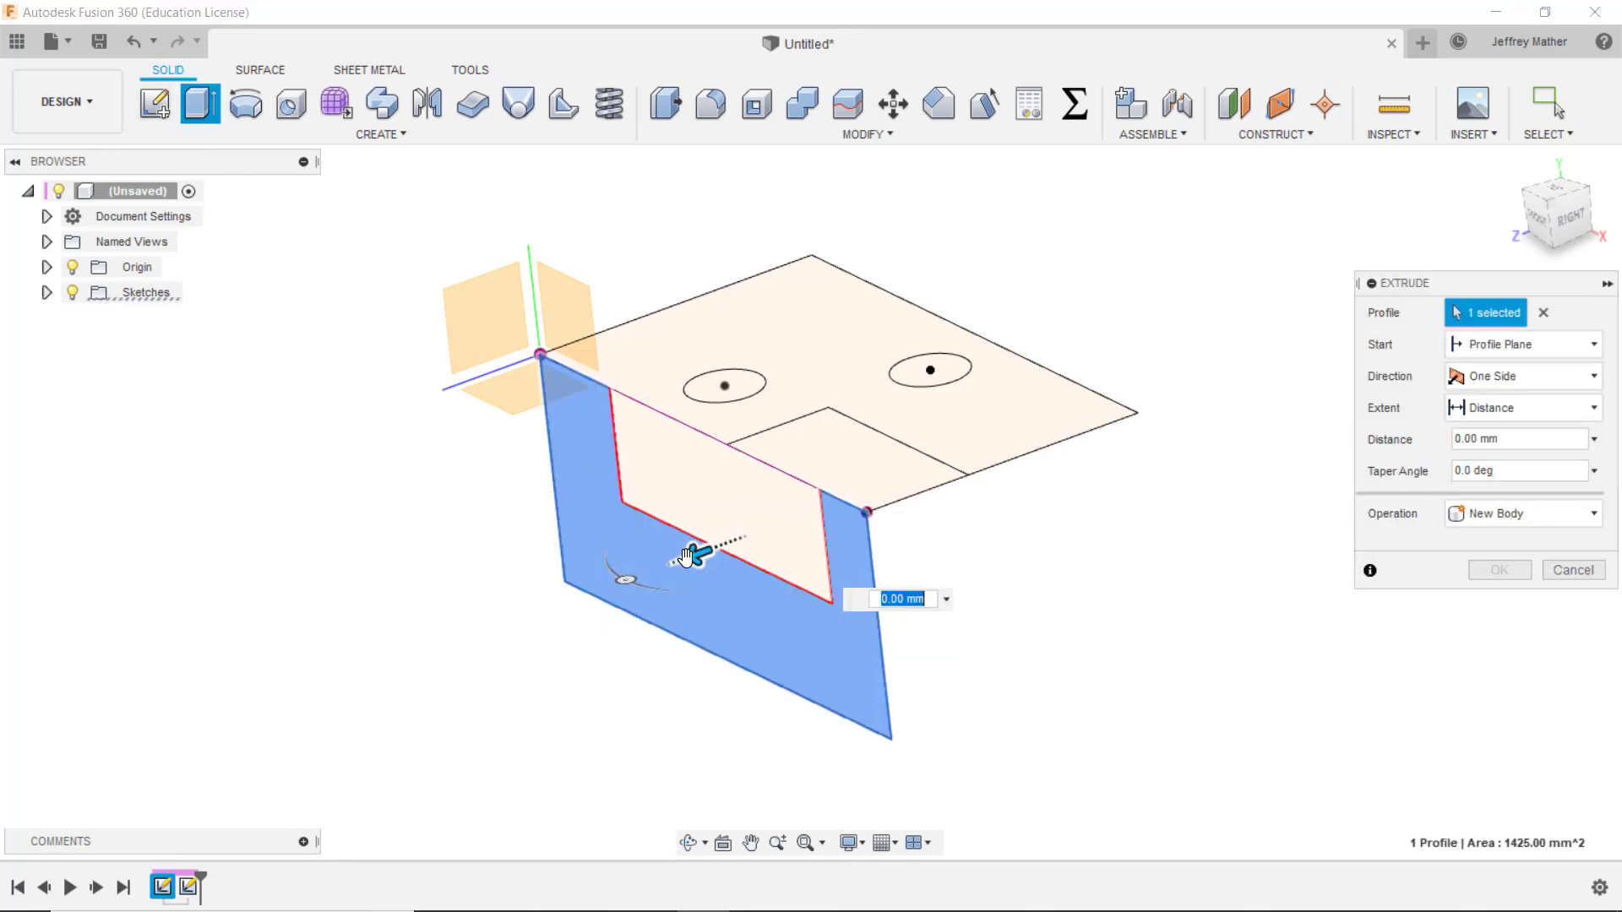
pyautogui.moveTo(692, 555); pyautogui.dragTo(868, 498)
pyautogui.click(1502, 409)
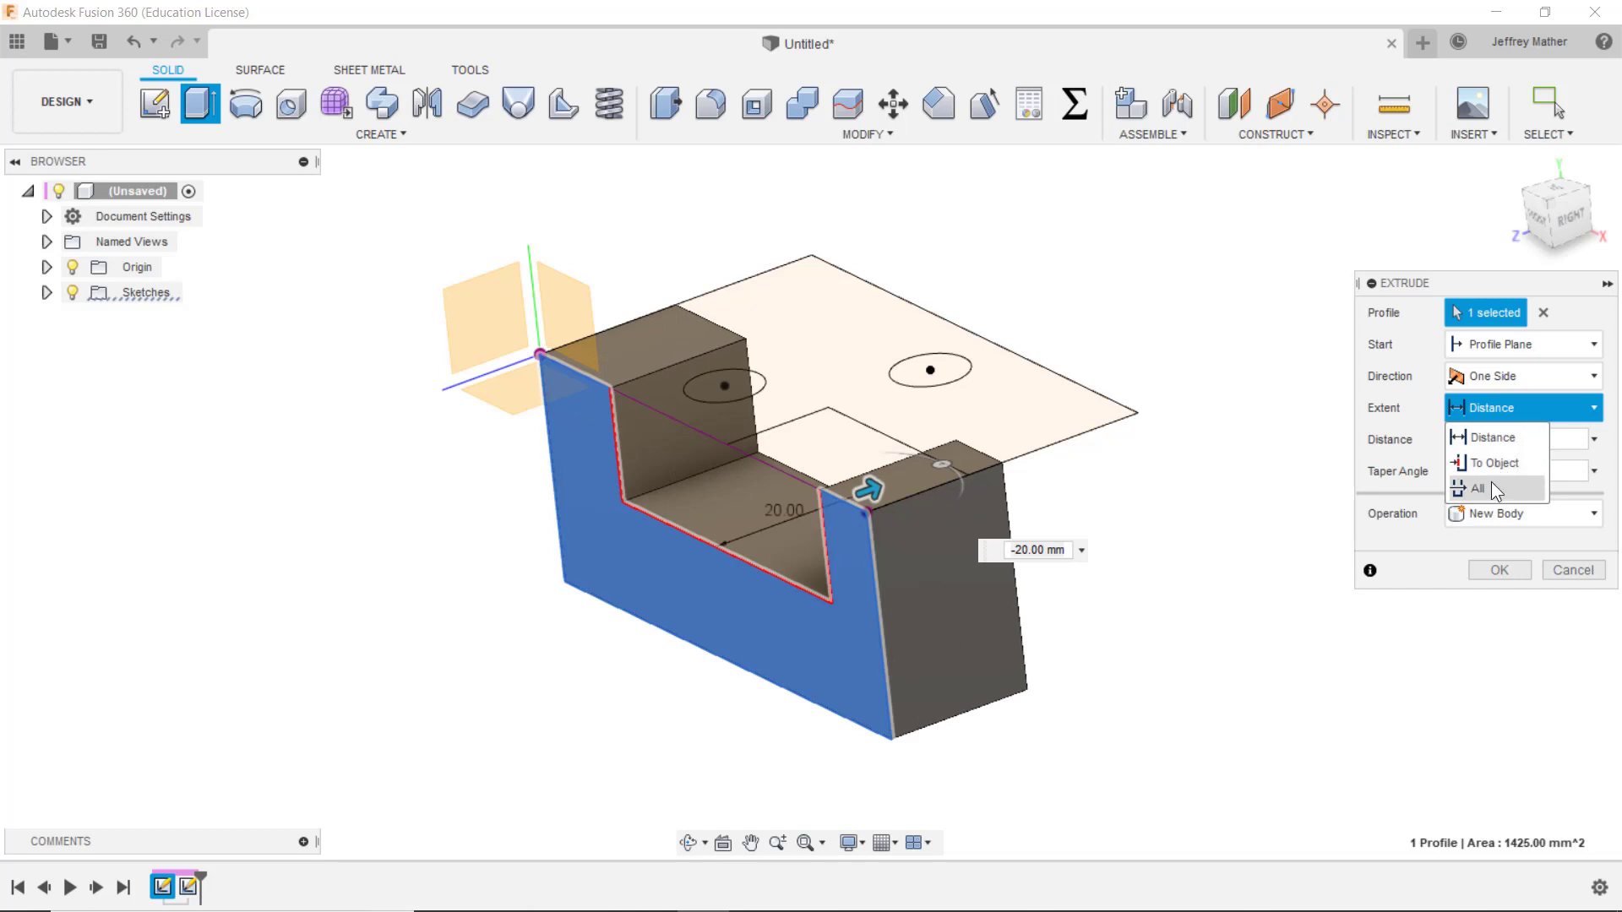
pyautogui.click(1492, 465)
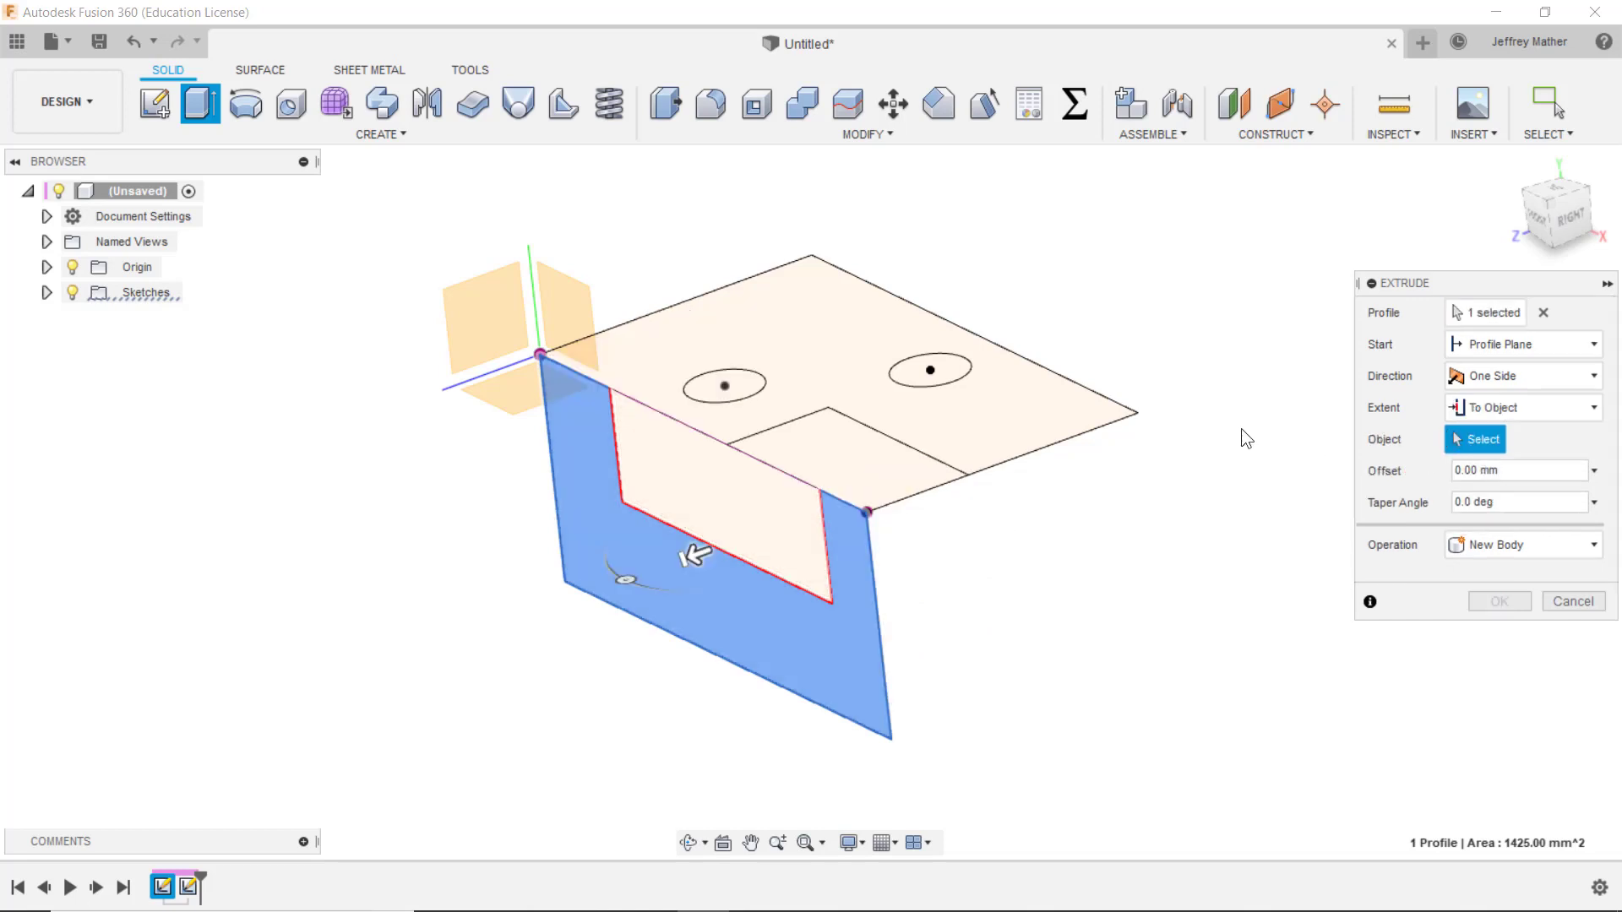
pyautogui.click(1138, 414)
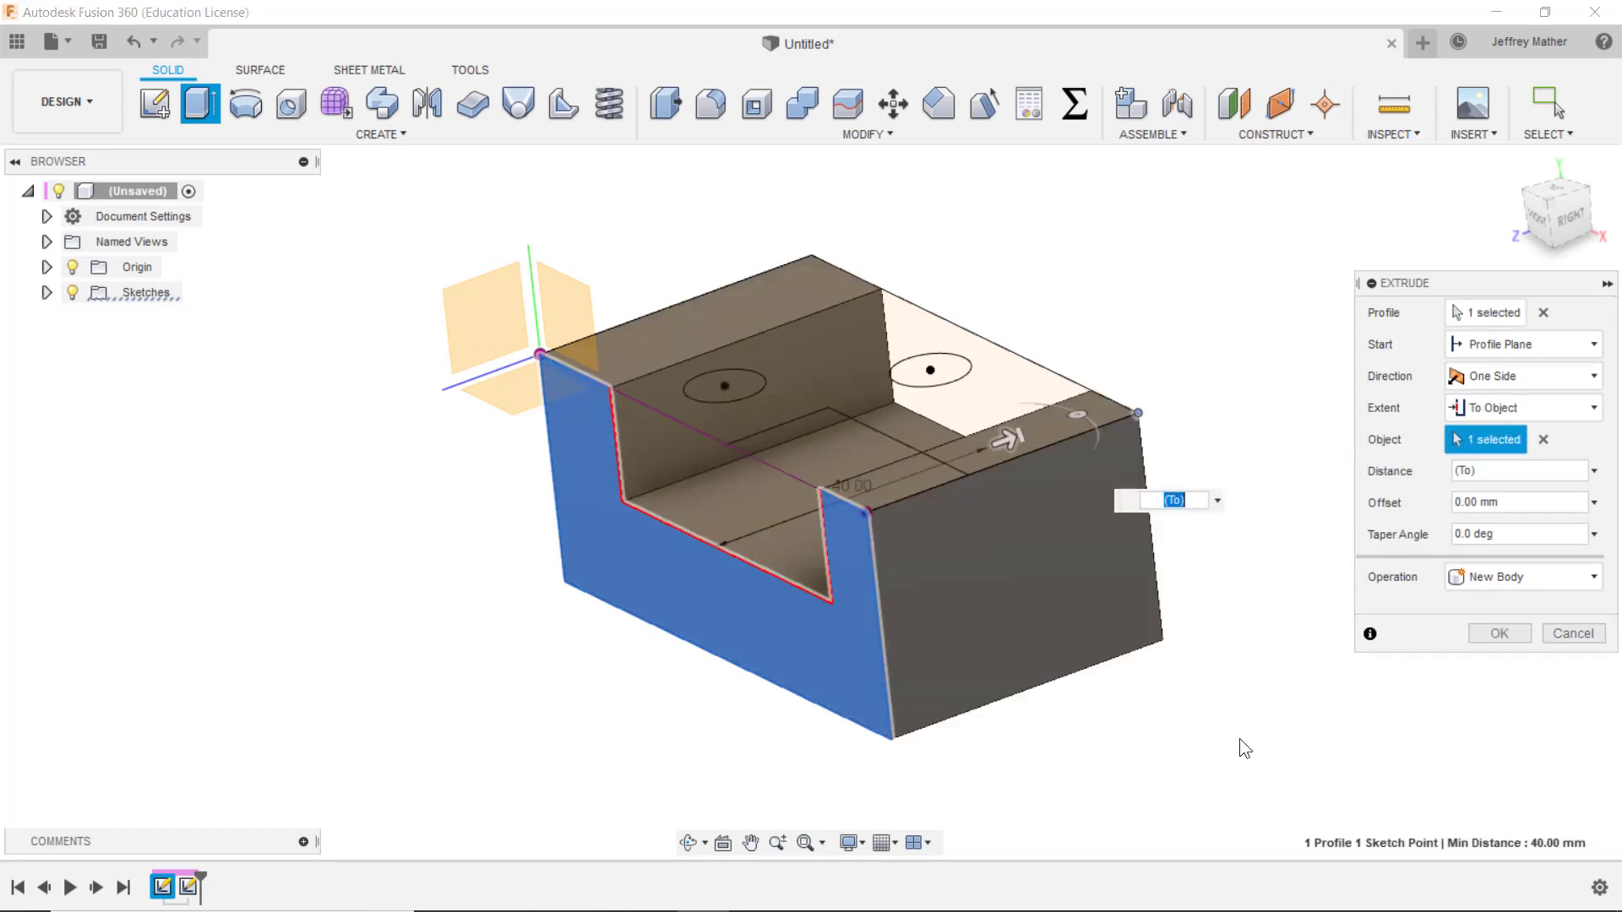
pyautogui.click(1504, 636)
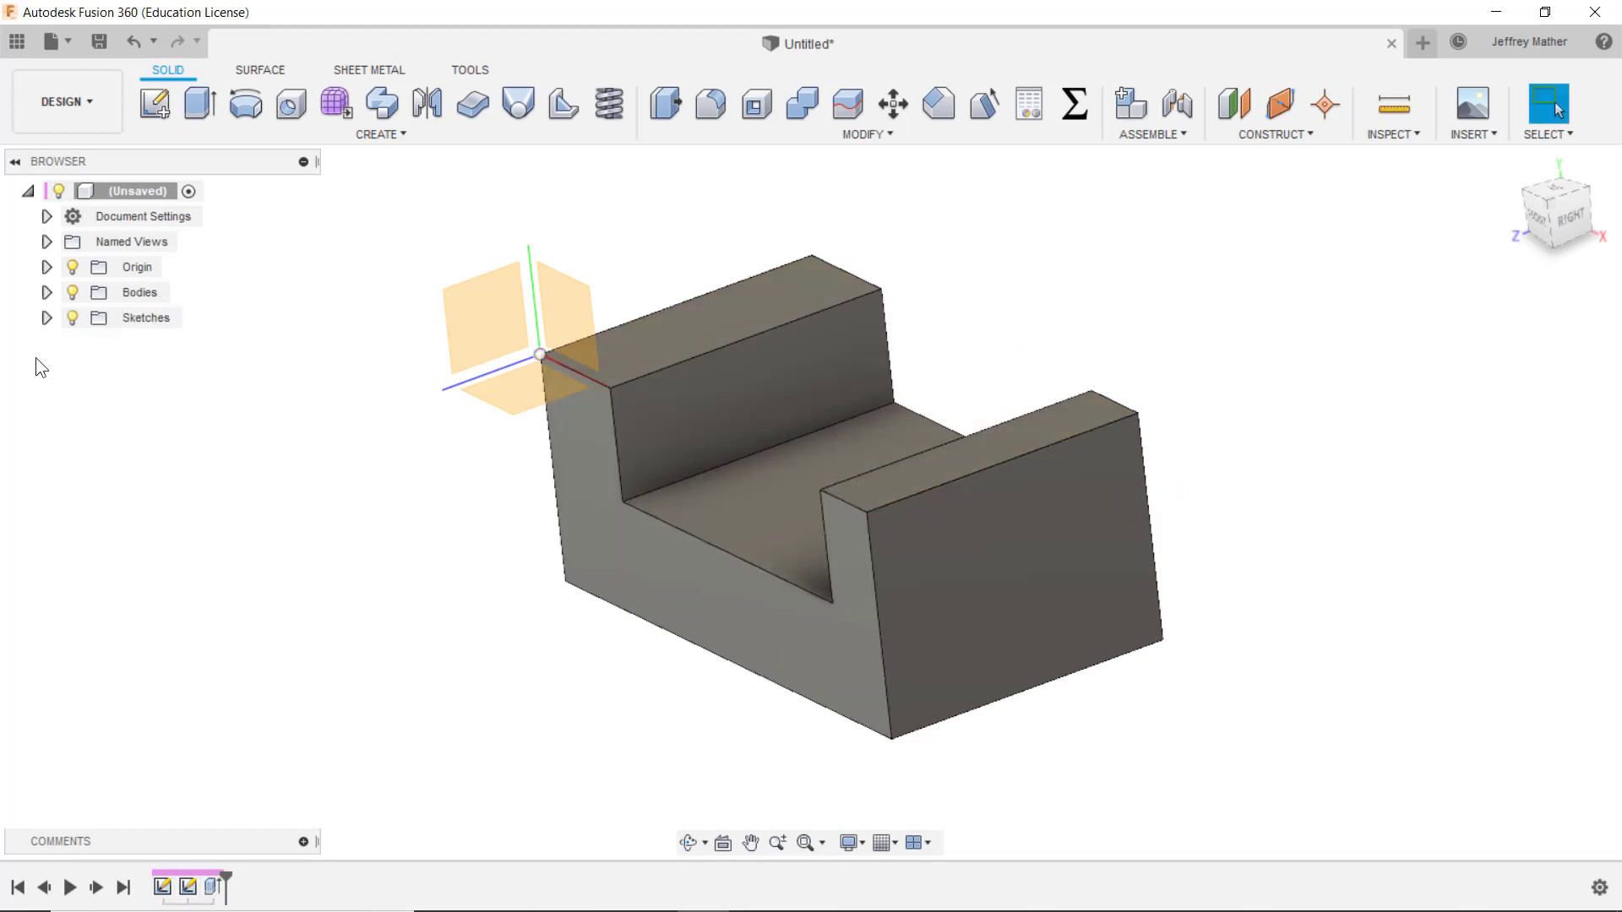
# Show the second sketch and extrude-cut its two circles and corner rectangle downward through the U-shaped body, with the extent set to All
pyautogui.click(46, 319)
pyautogui.click(91, 366)
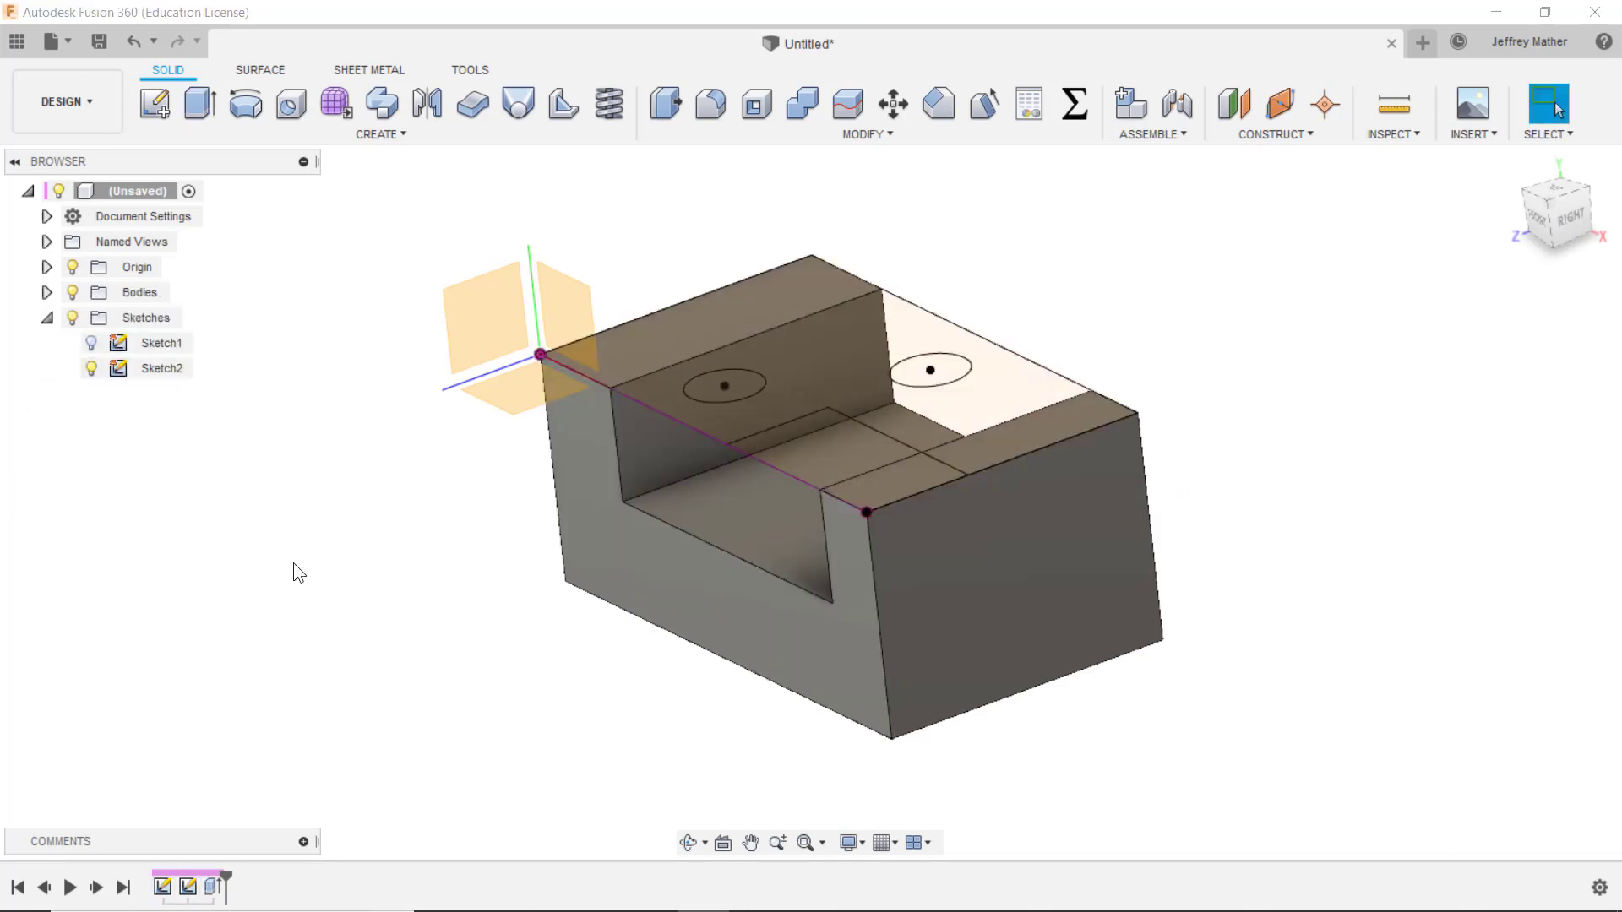
pyautogui.click(196, 105)
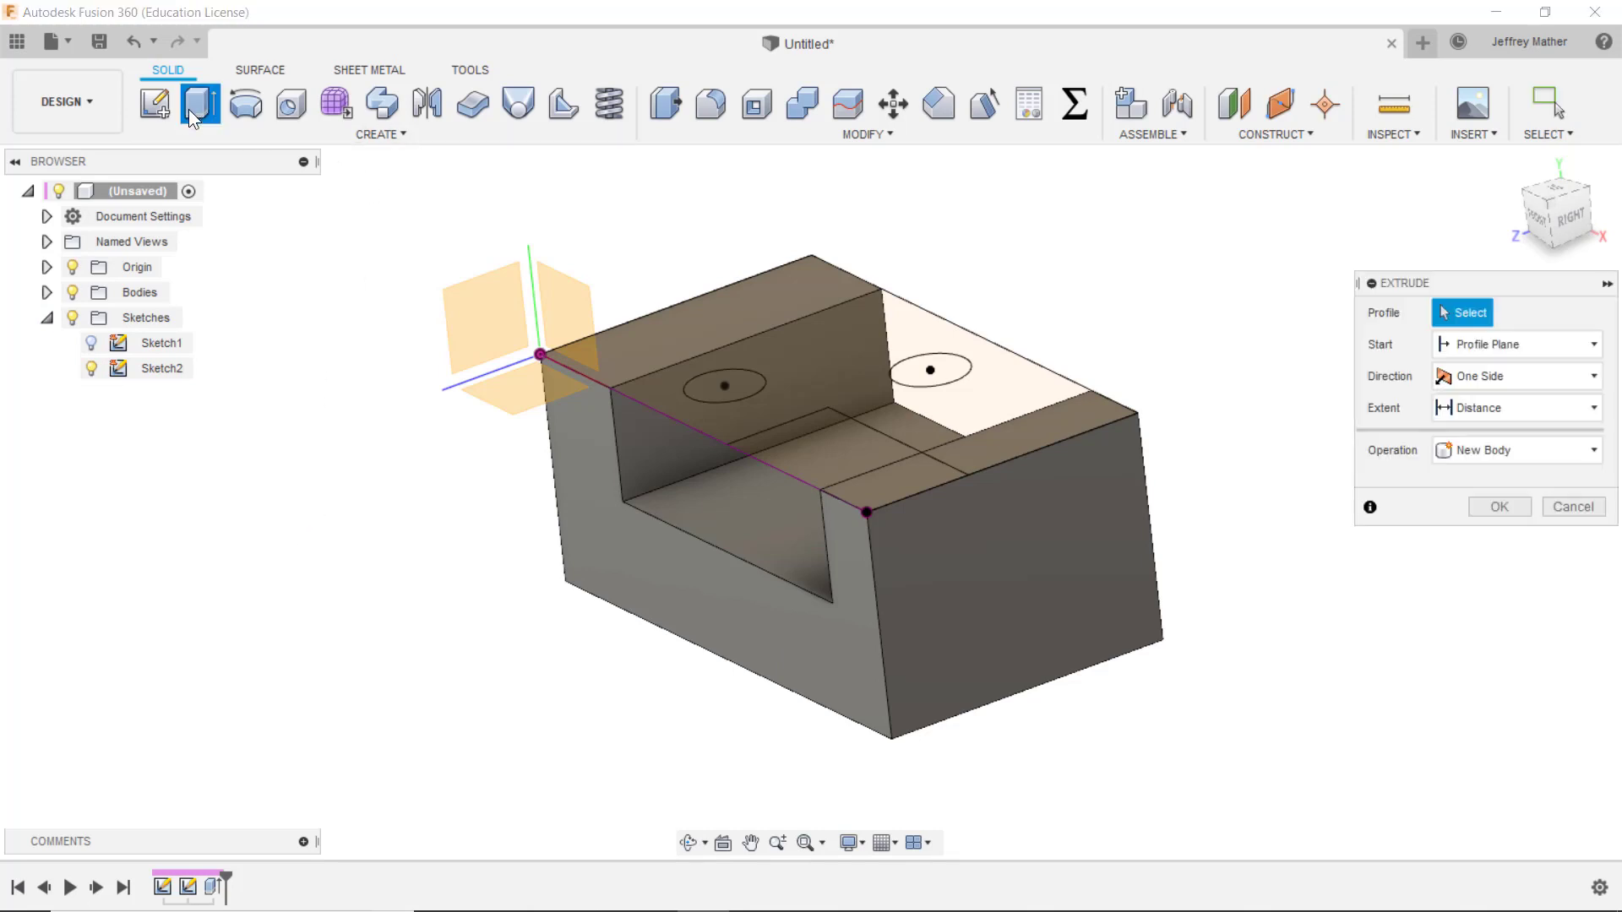
pyautogui.click(703, 383)
pyautogui.click(921, 372)
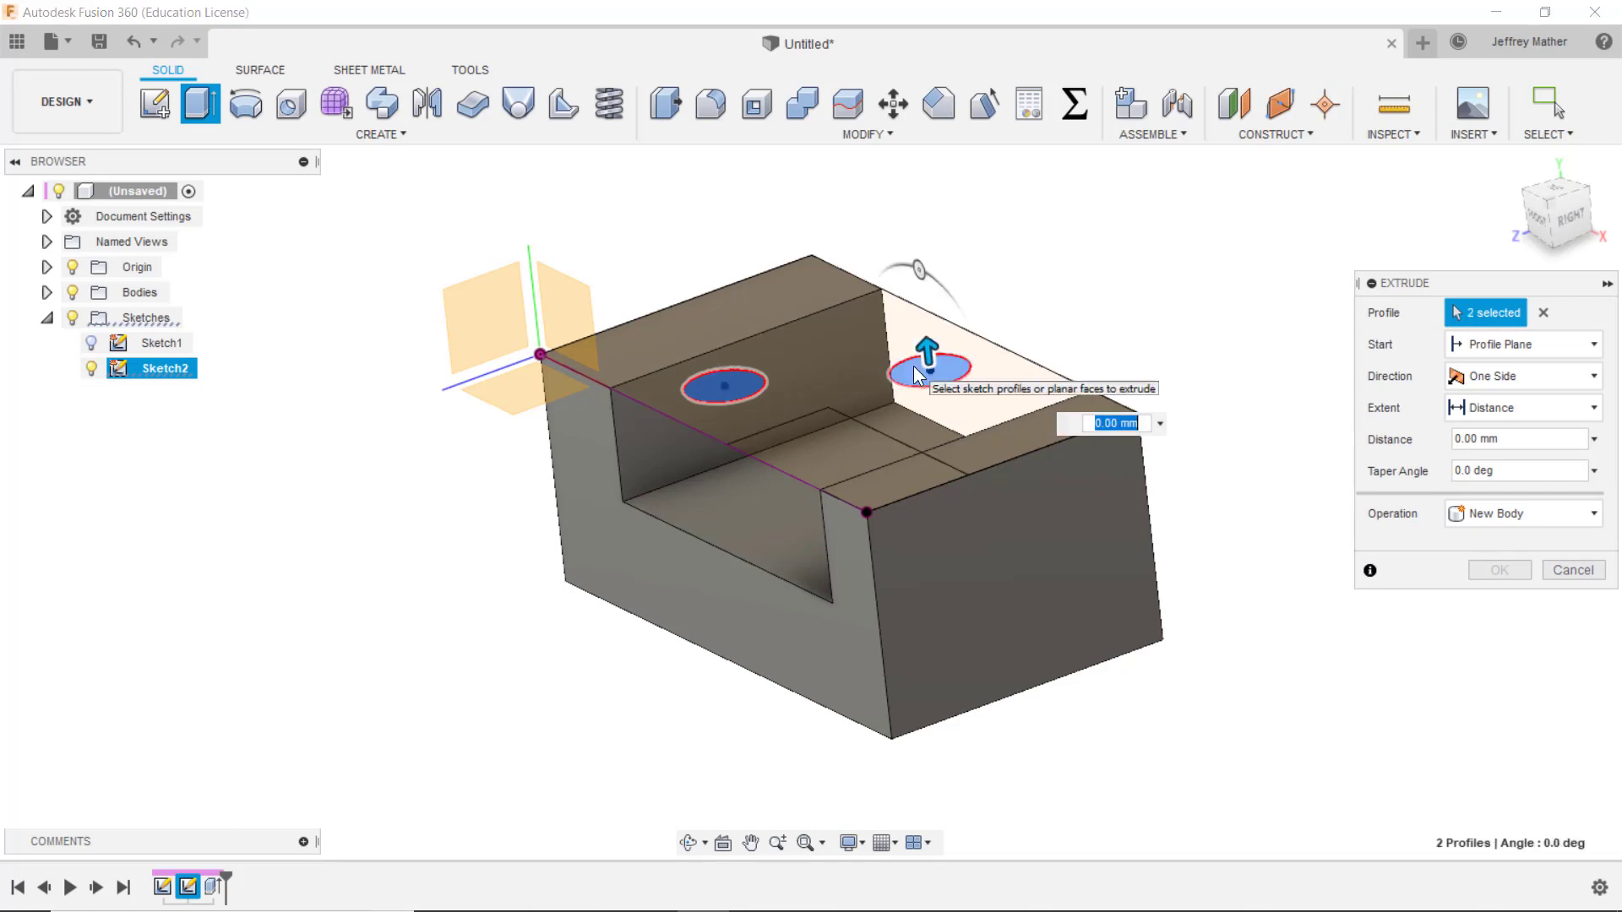
pyautogui.click(844, 442)
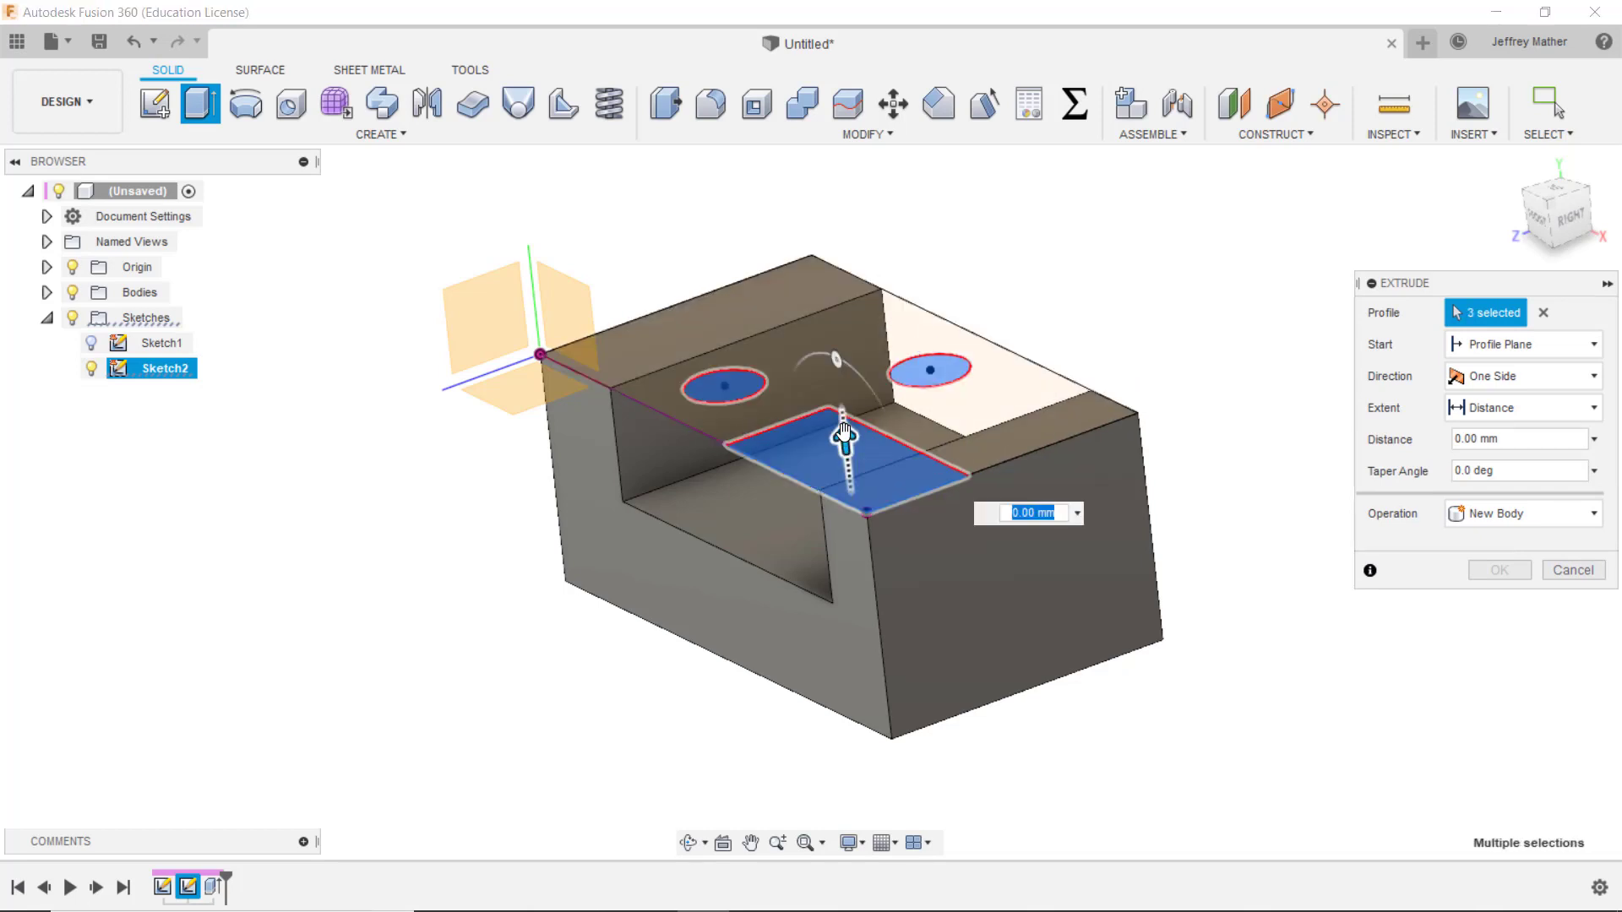
pyautogui.moveTo(844, 442); pyautogui.dragTo(880, 769)
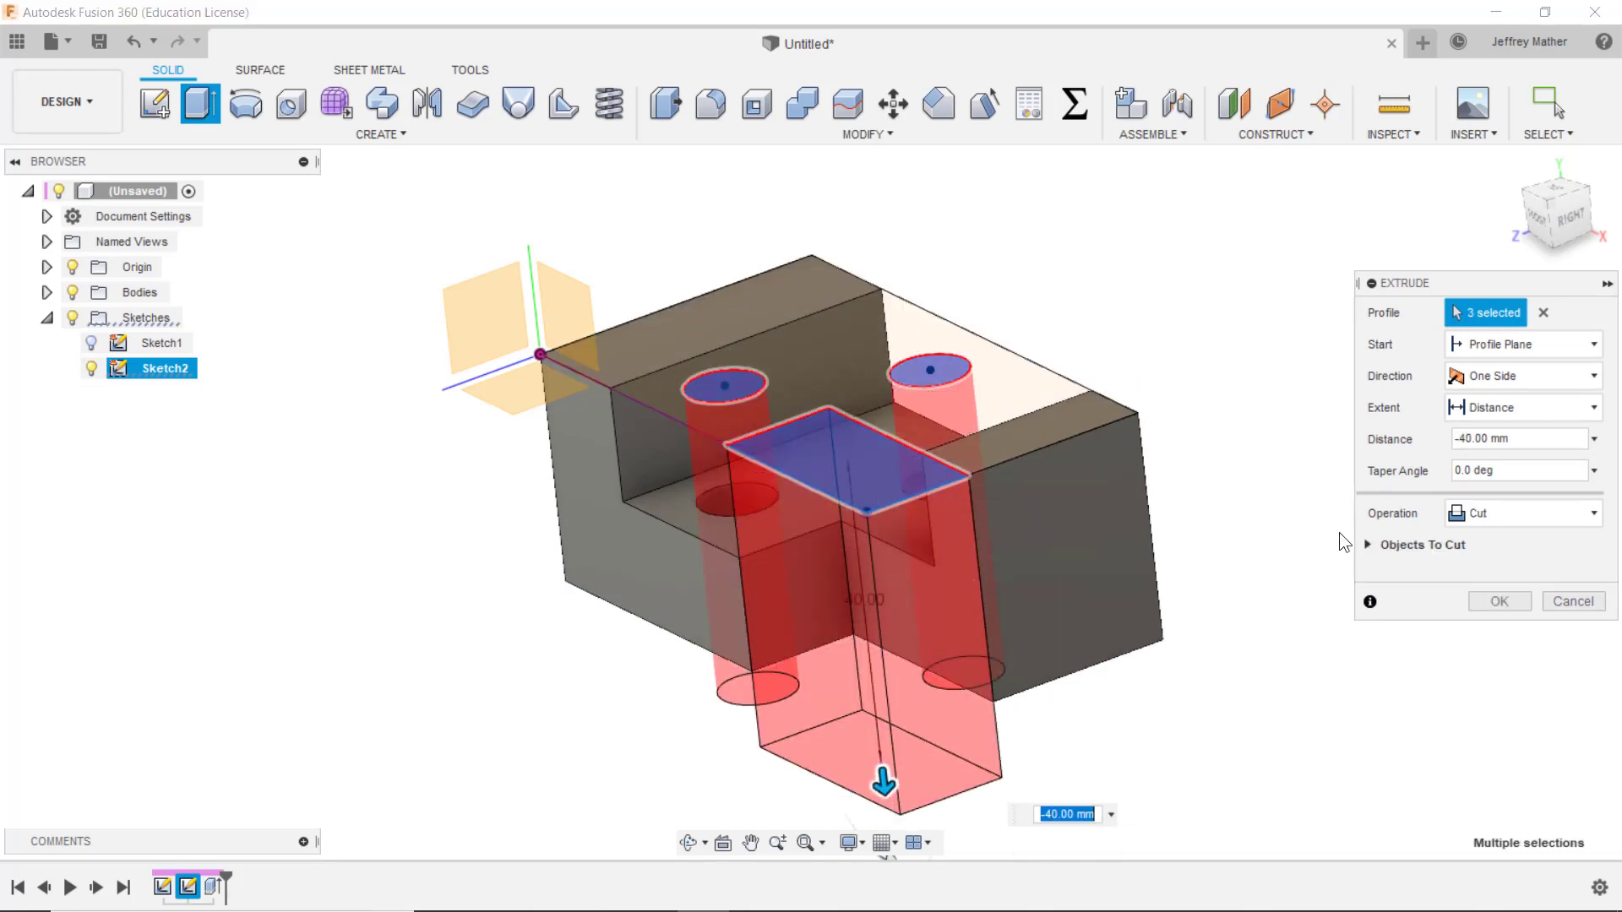
pyautogui.click(1520, 418)
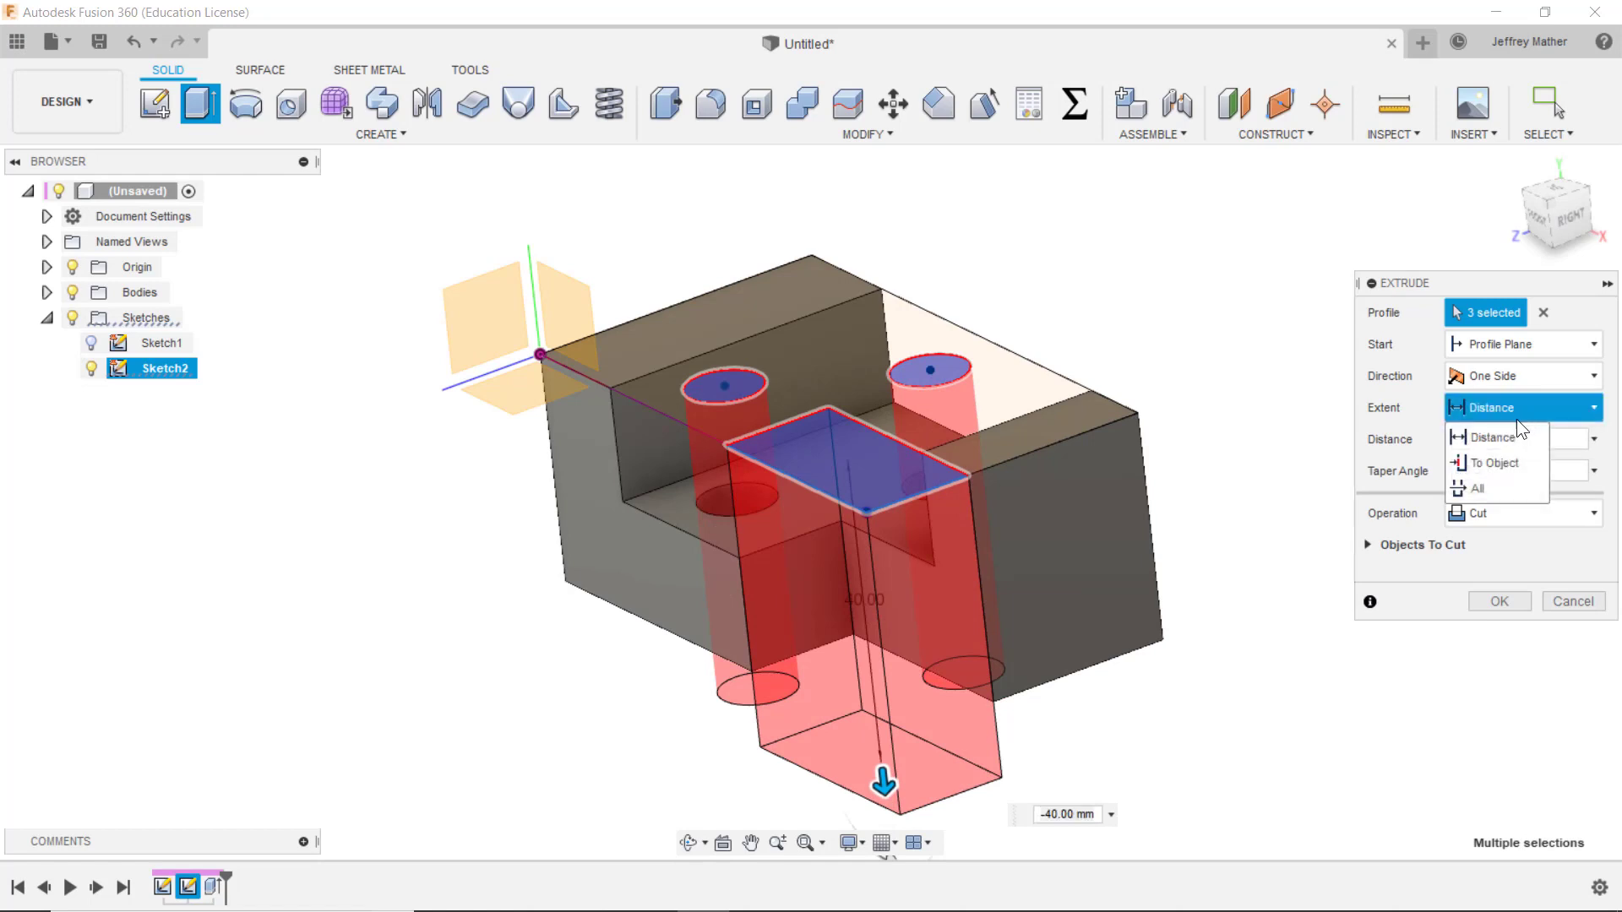
pyautogui.click(1488, 488)
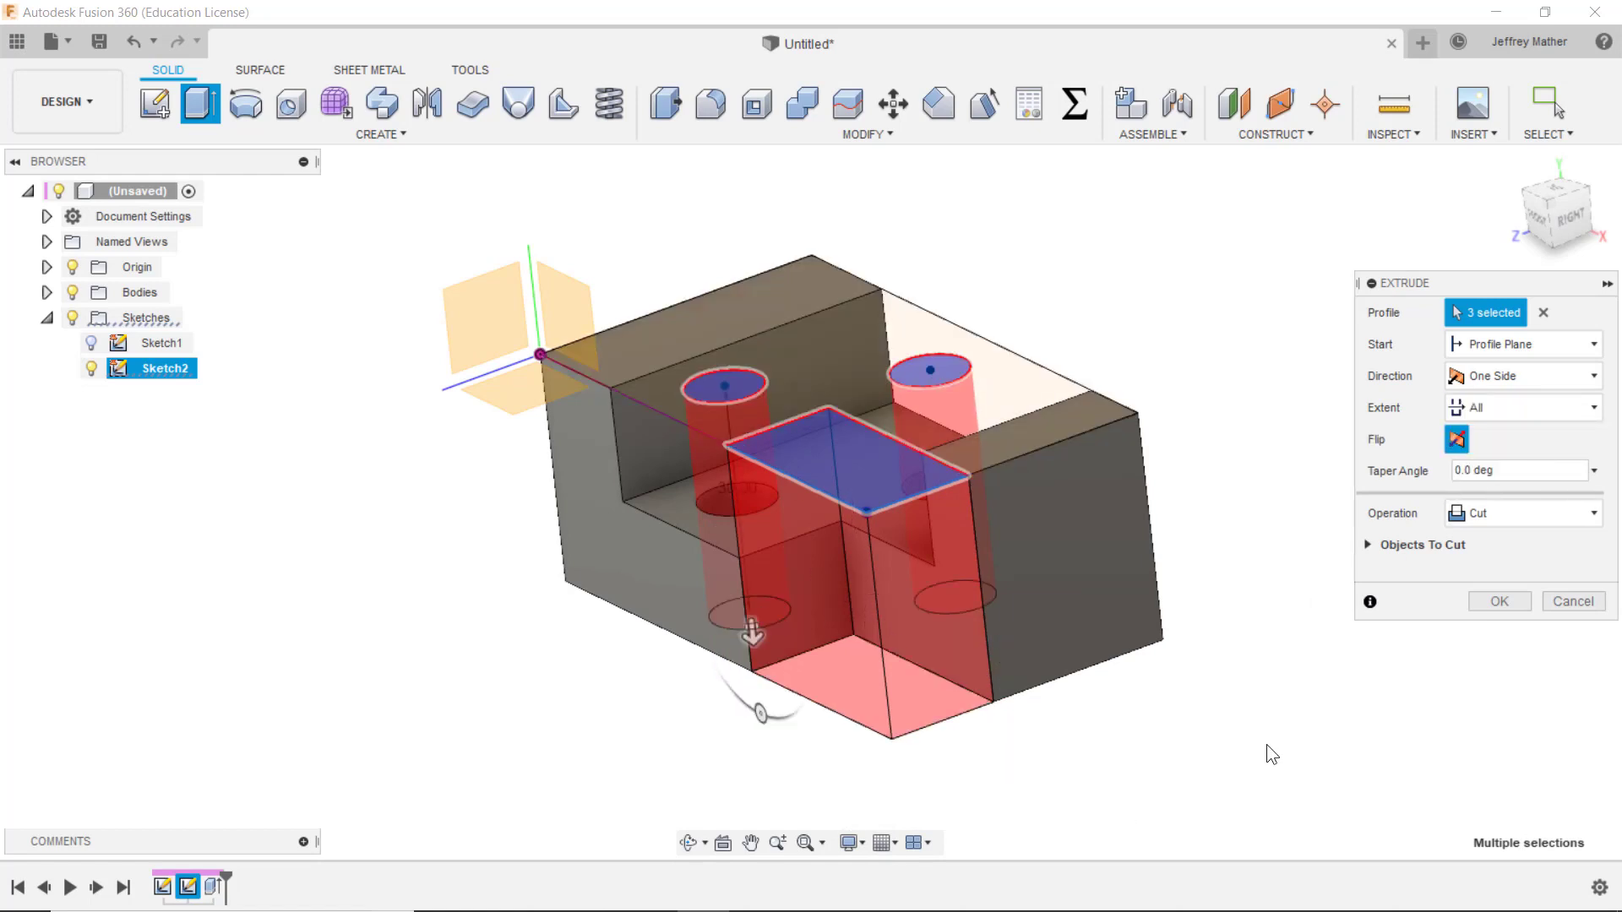
pyautogui.click(1498, 601)
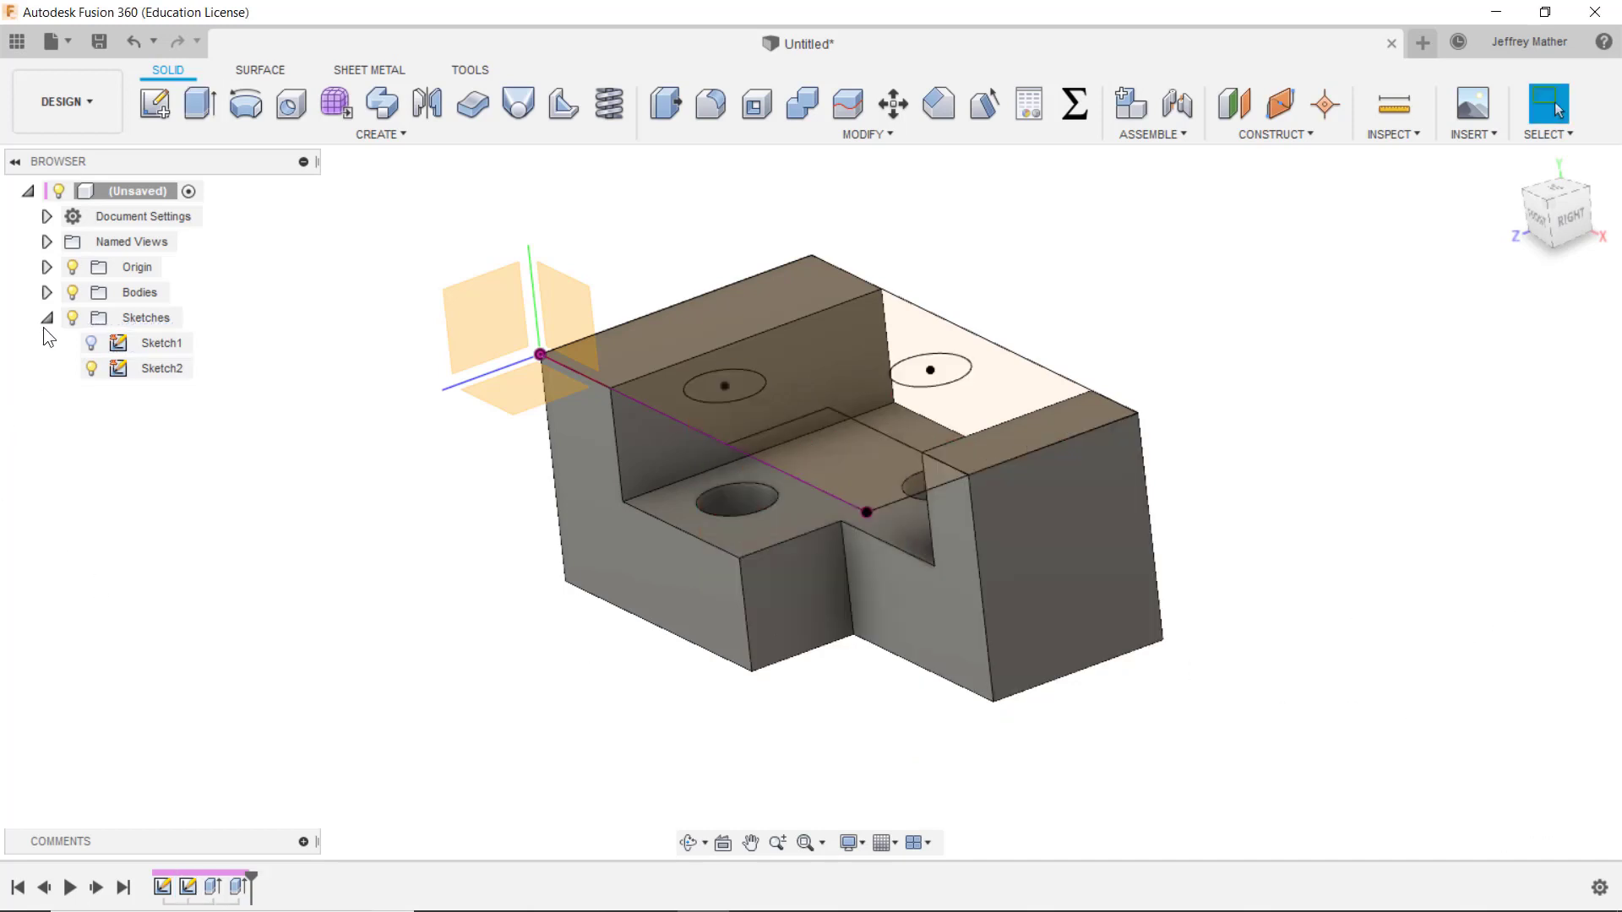
# Hide all sketches and the origin planes so only the solid body is displayed
pyautogui.click(72, 318)
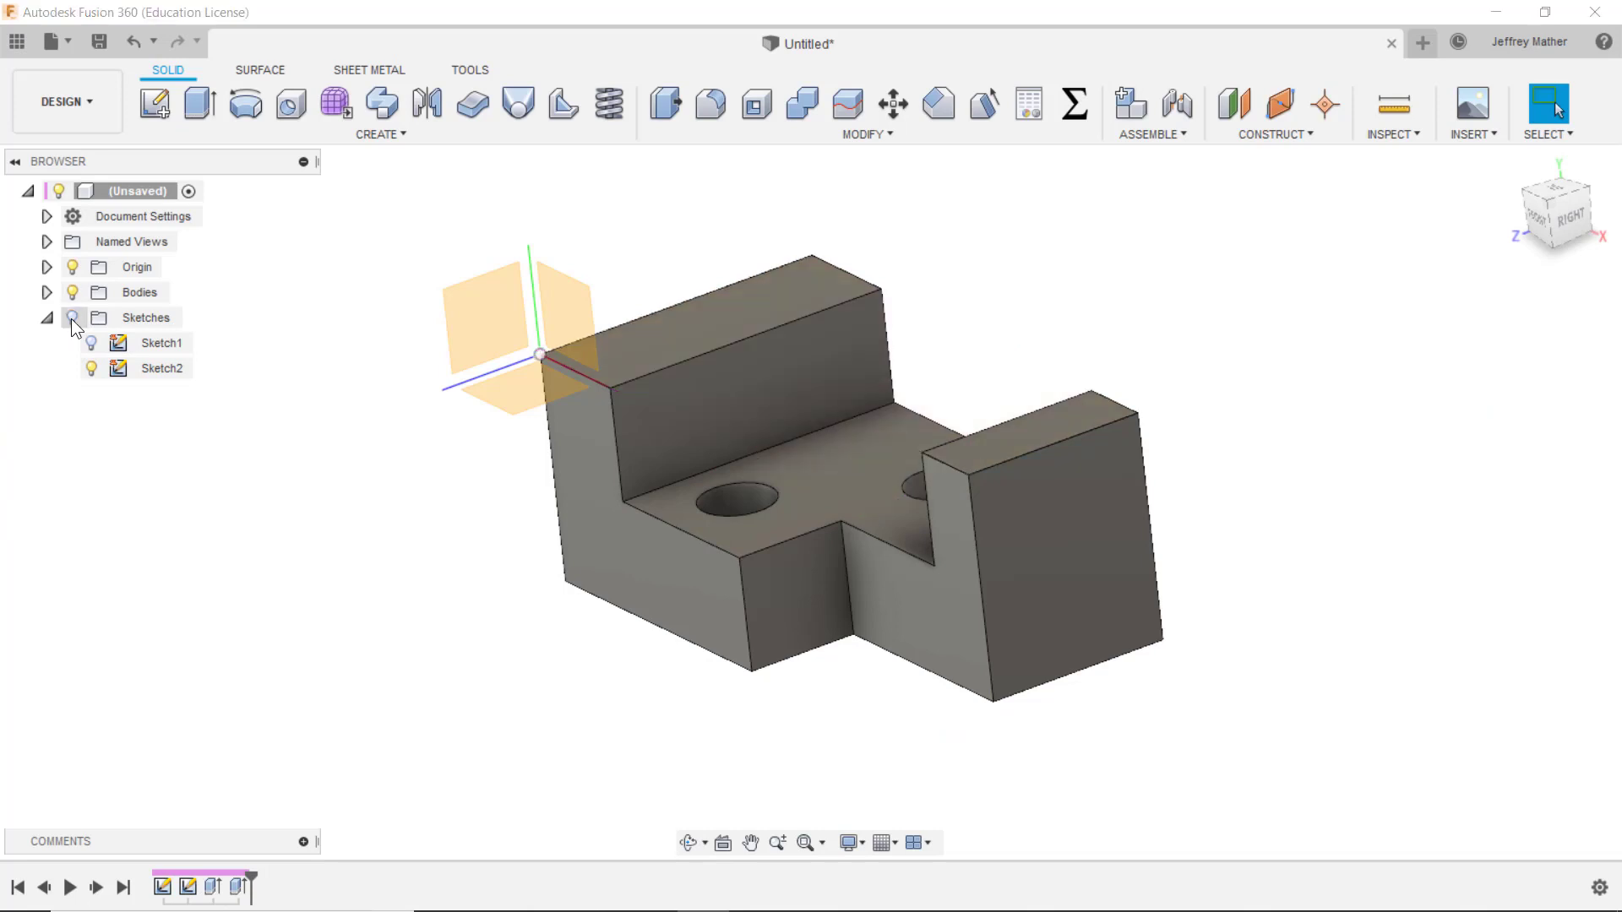
pyautogui.scroll(-2, 353, 701)
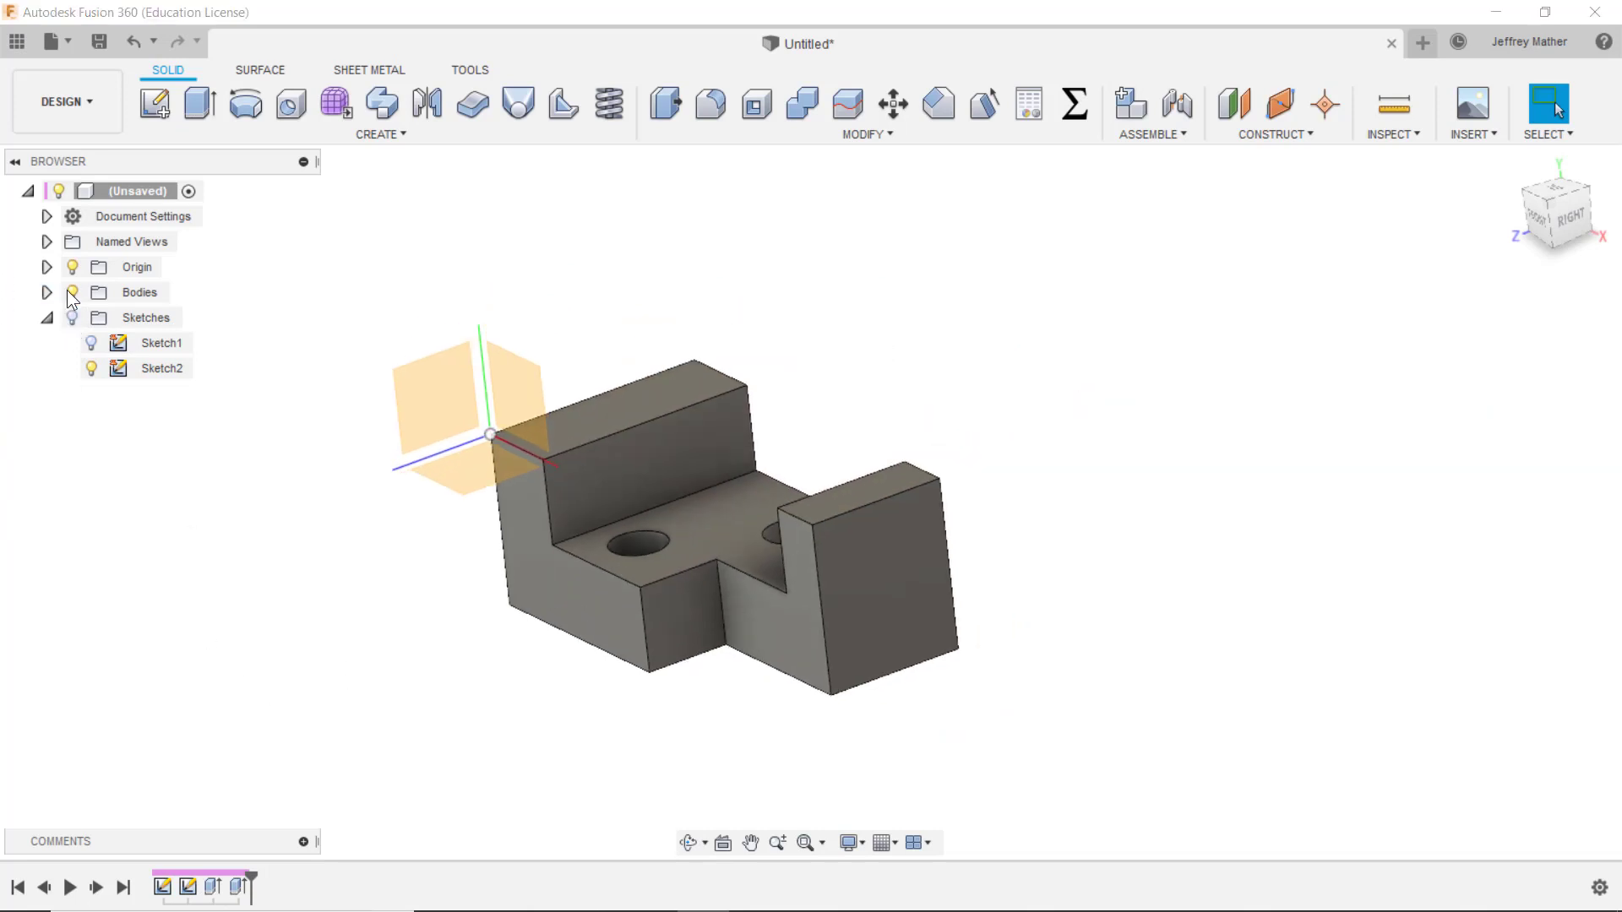
pyautogui.click(72, 269)
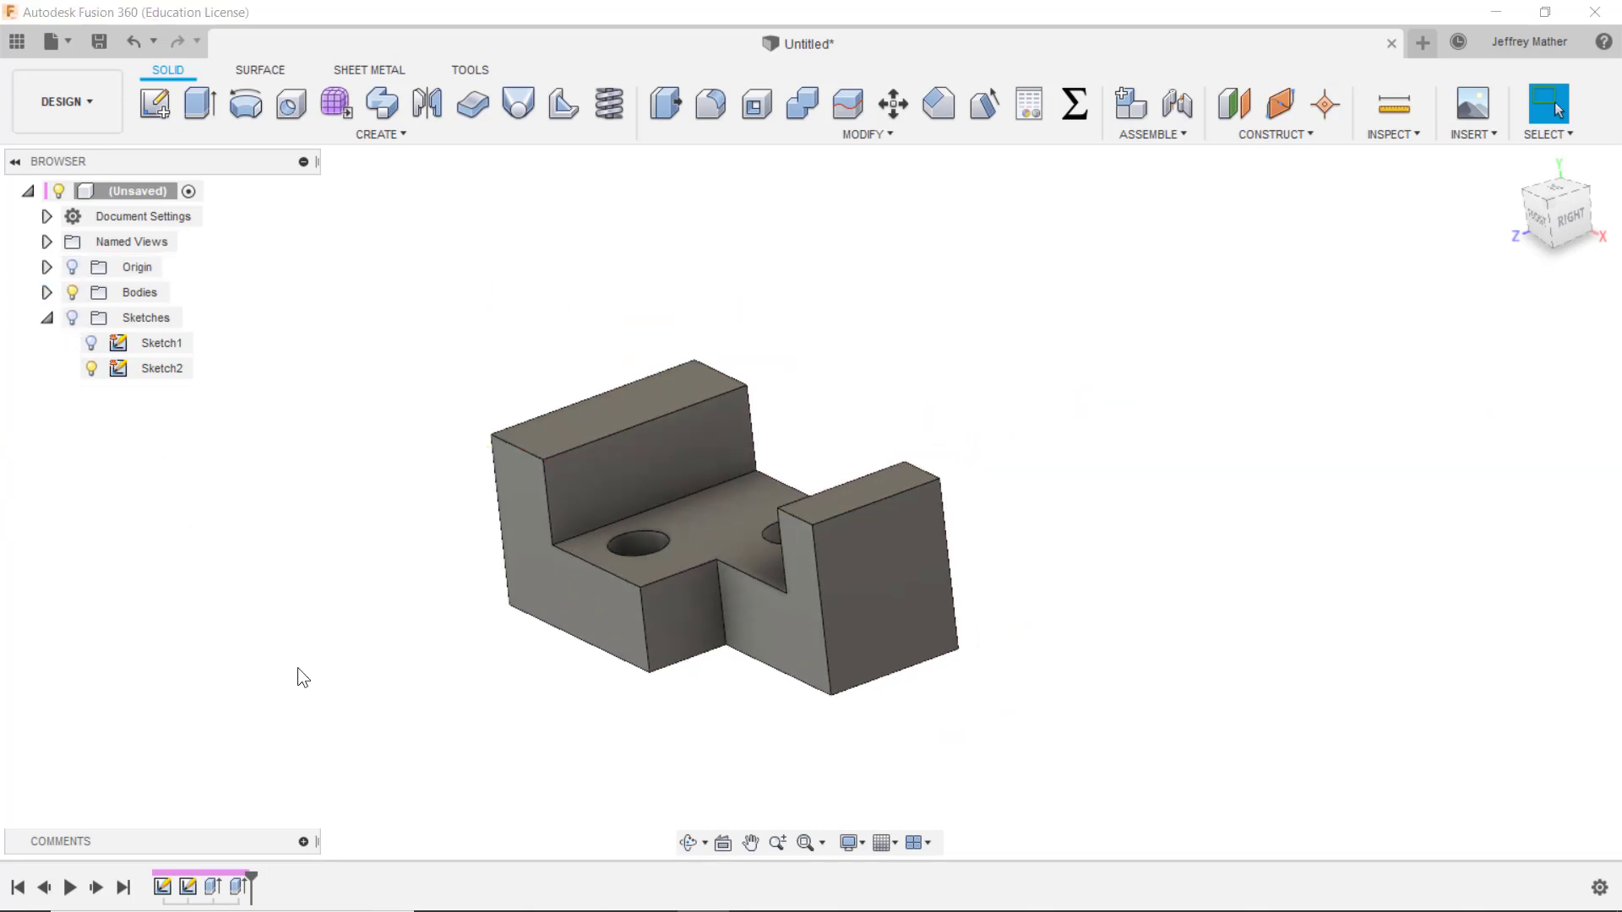
pyautogui.moveTo(378, 639)
pyautogui.keyDown('shift'); pyautogui.mouseDown(button='middle')
pyautogui.moveTo(512, 699)
pyautogui.moveTo(528, 752)
pyautogui.mouseUp(button='middle'); pyautogui.keyUp('shift')
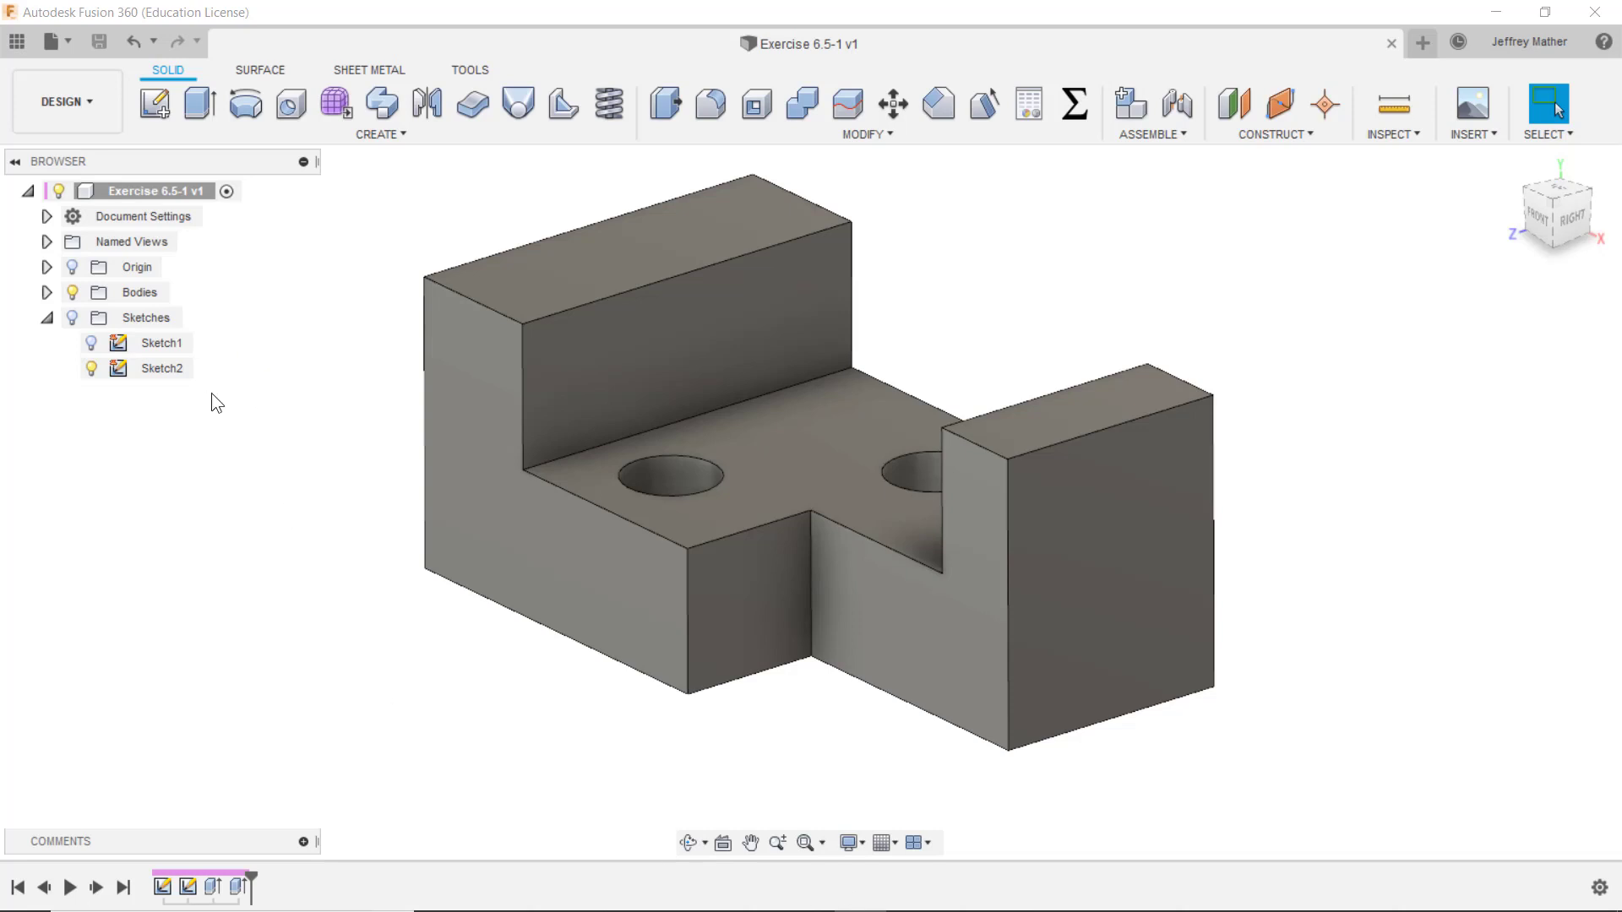
# Create a new drawing of the full assembly from the design, from scratch, with the ASME standard and sheet size A (11in x 8.5in)
pyautogui.click(94, 105)
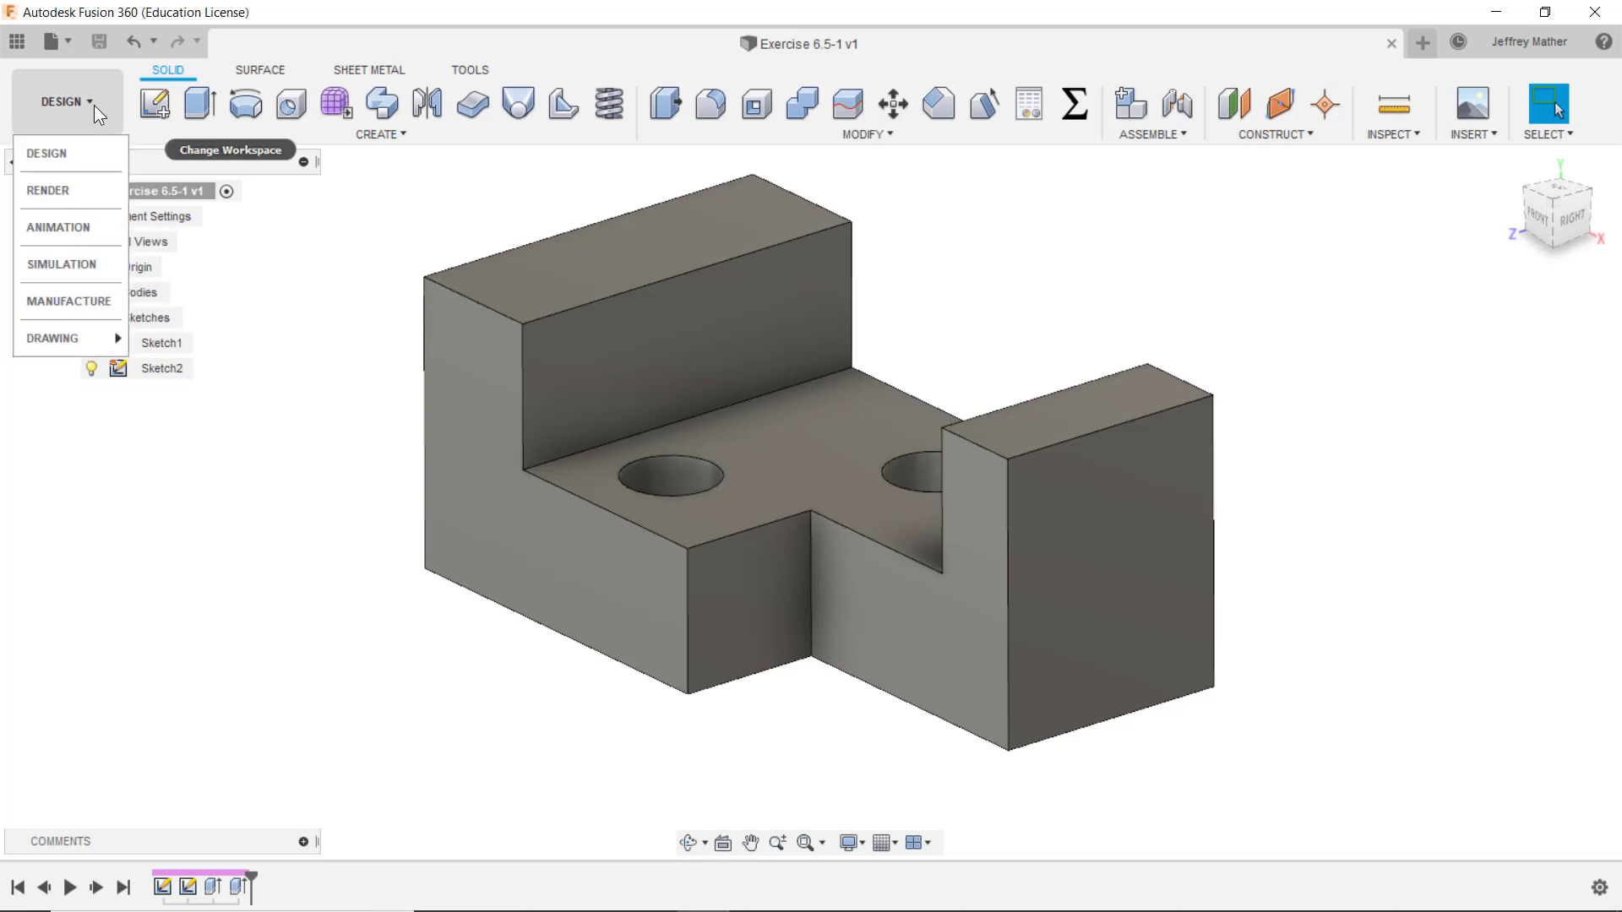
pyautogui.moveTo(43, 347)
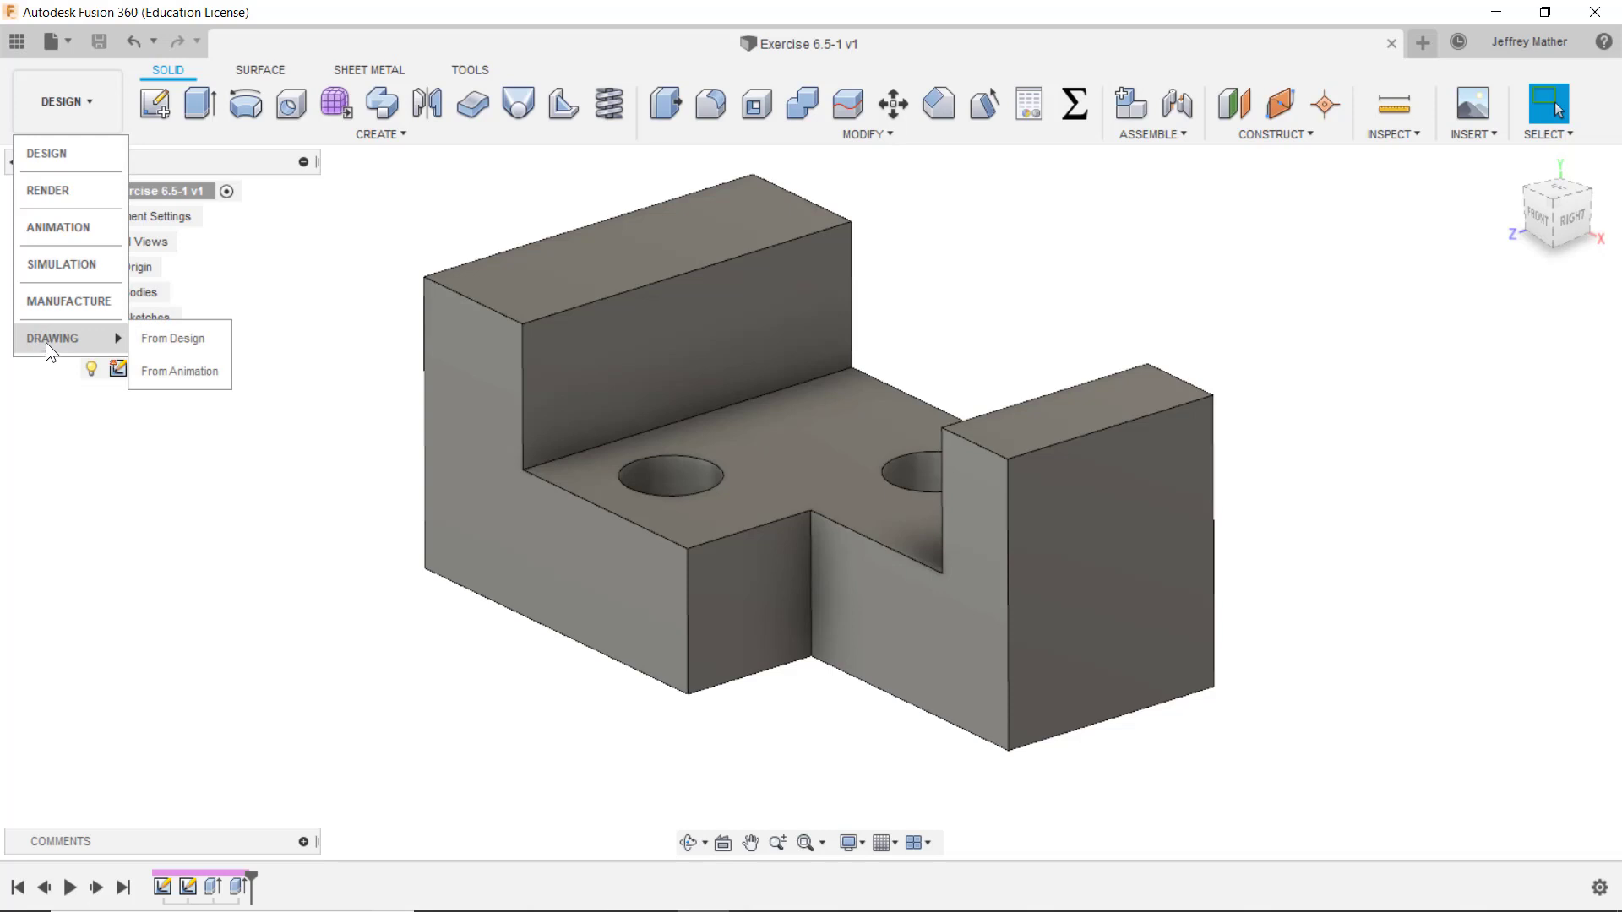
pyautogui.click(174, 343)
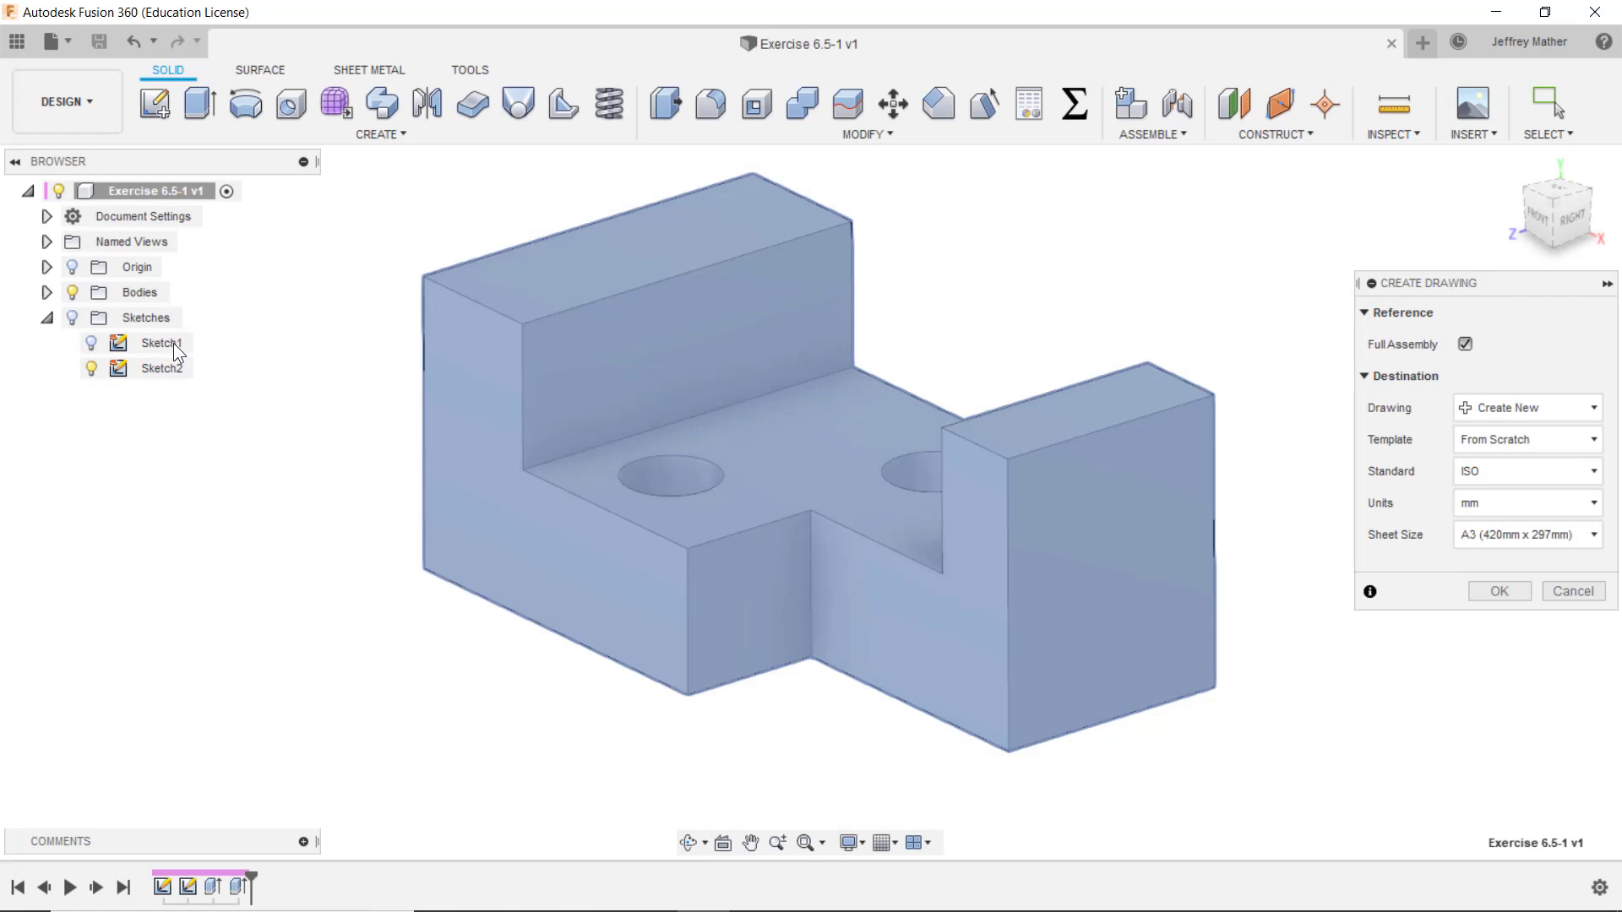
pyautogui.moveTo(1469, 291)
pyautogui.mouseDown()
pyautogui.moveTo(1373, 270)
pyautogui.moveTo(1298, 228)
pyautogui.mouseUp()
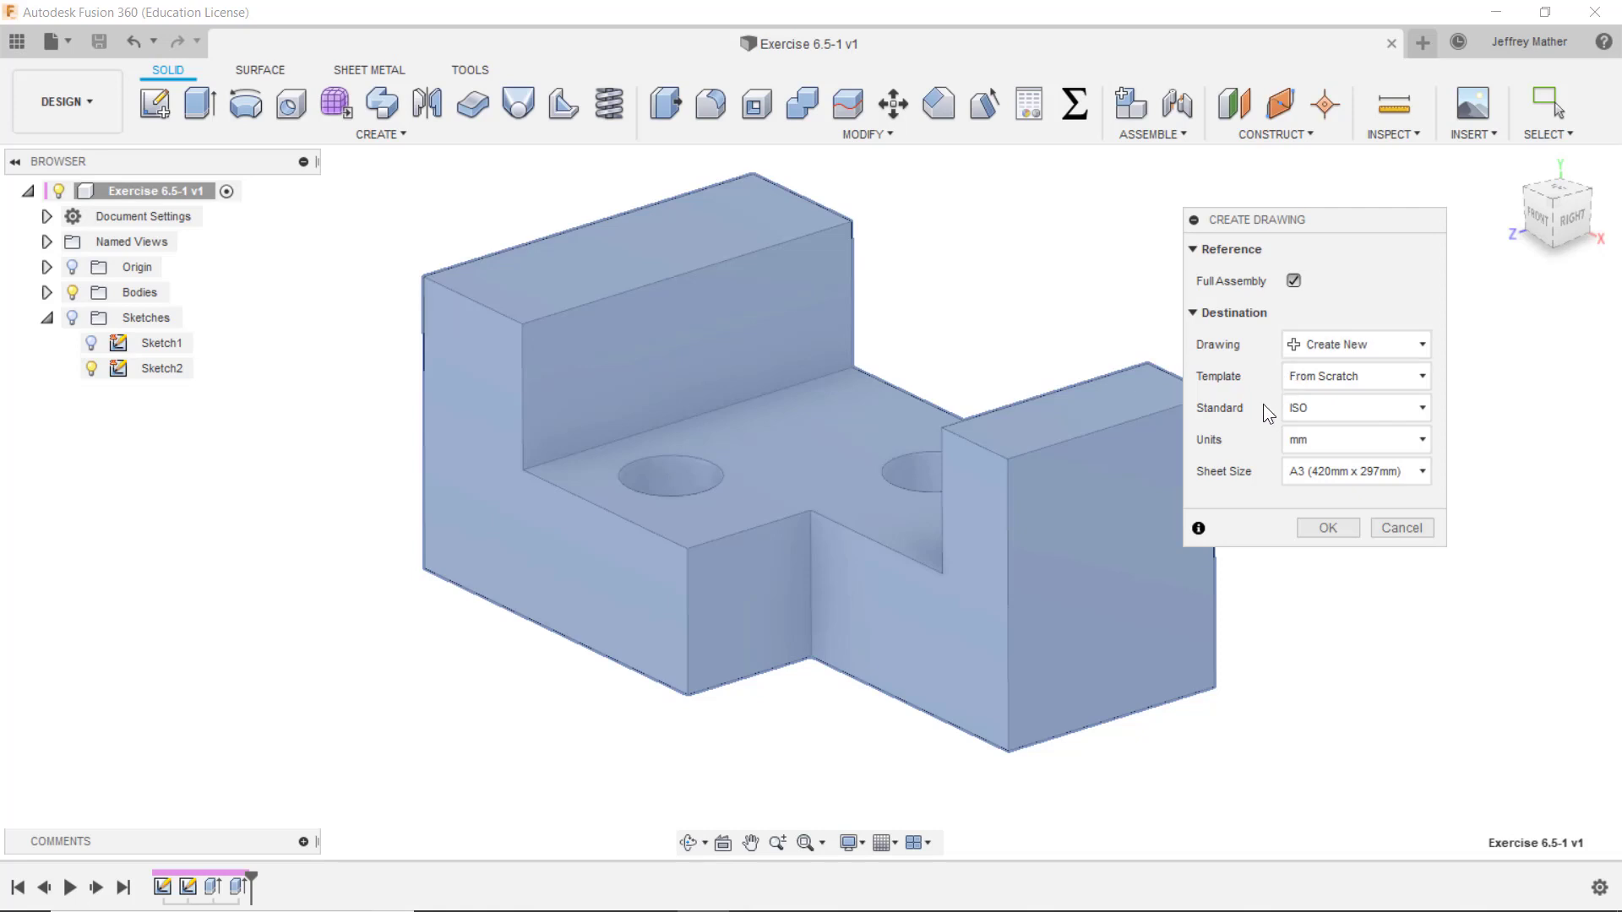
pyautogui.click(1345, 378)
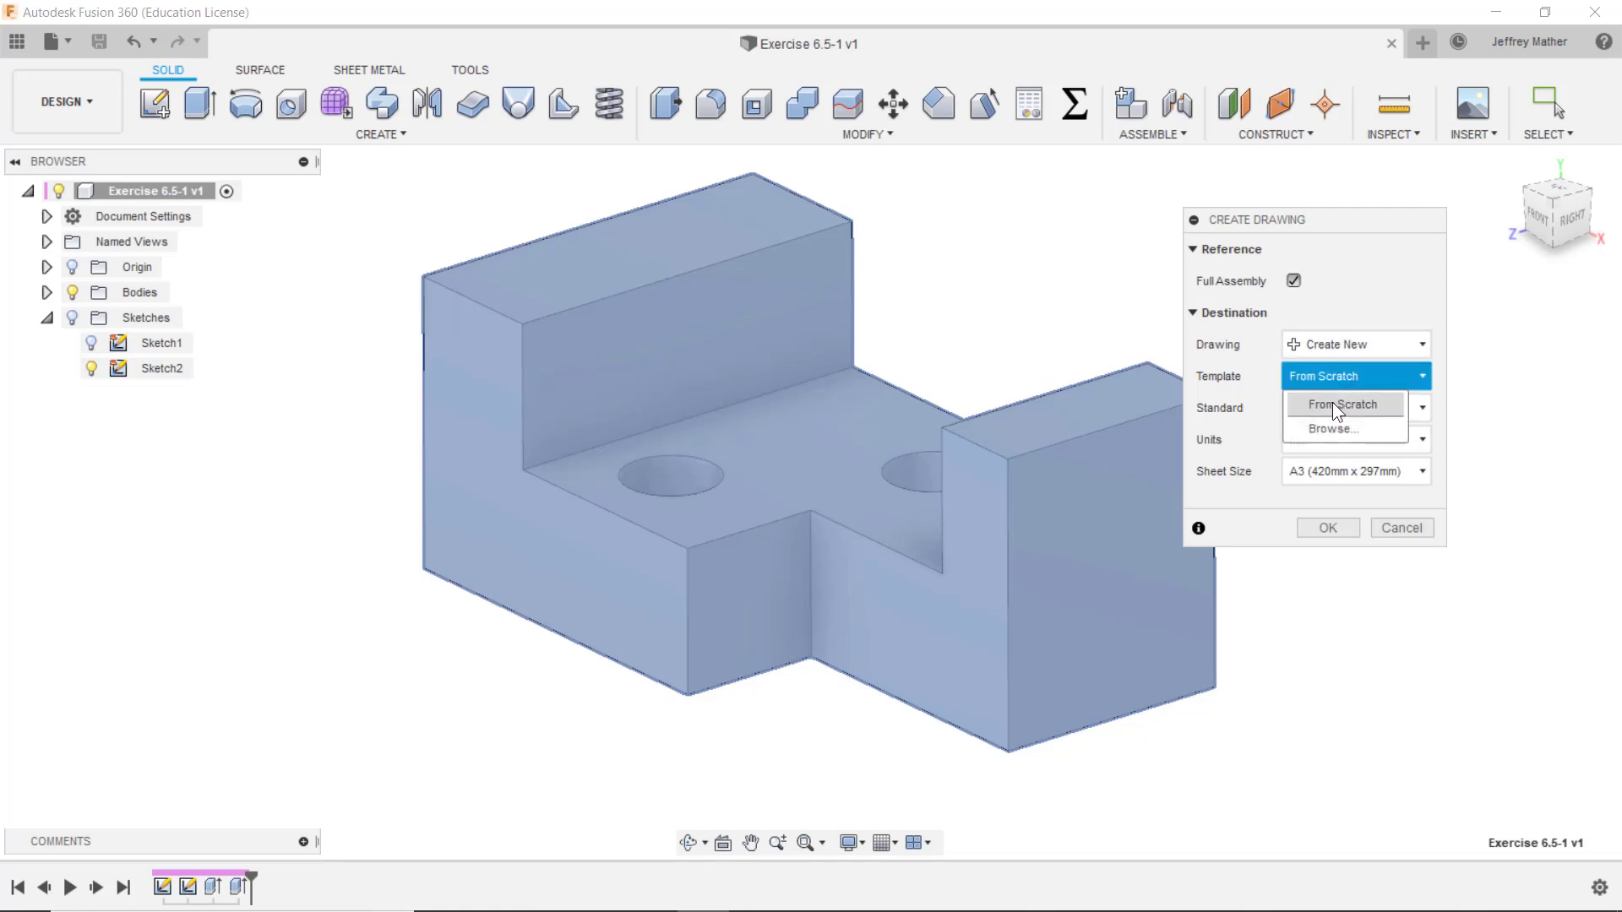
pyautogui.click(1331, 402)
pyautogui.click(1342, 407)
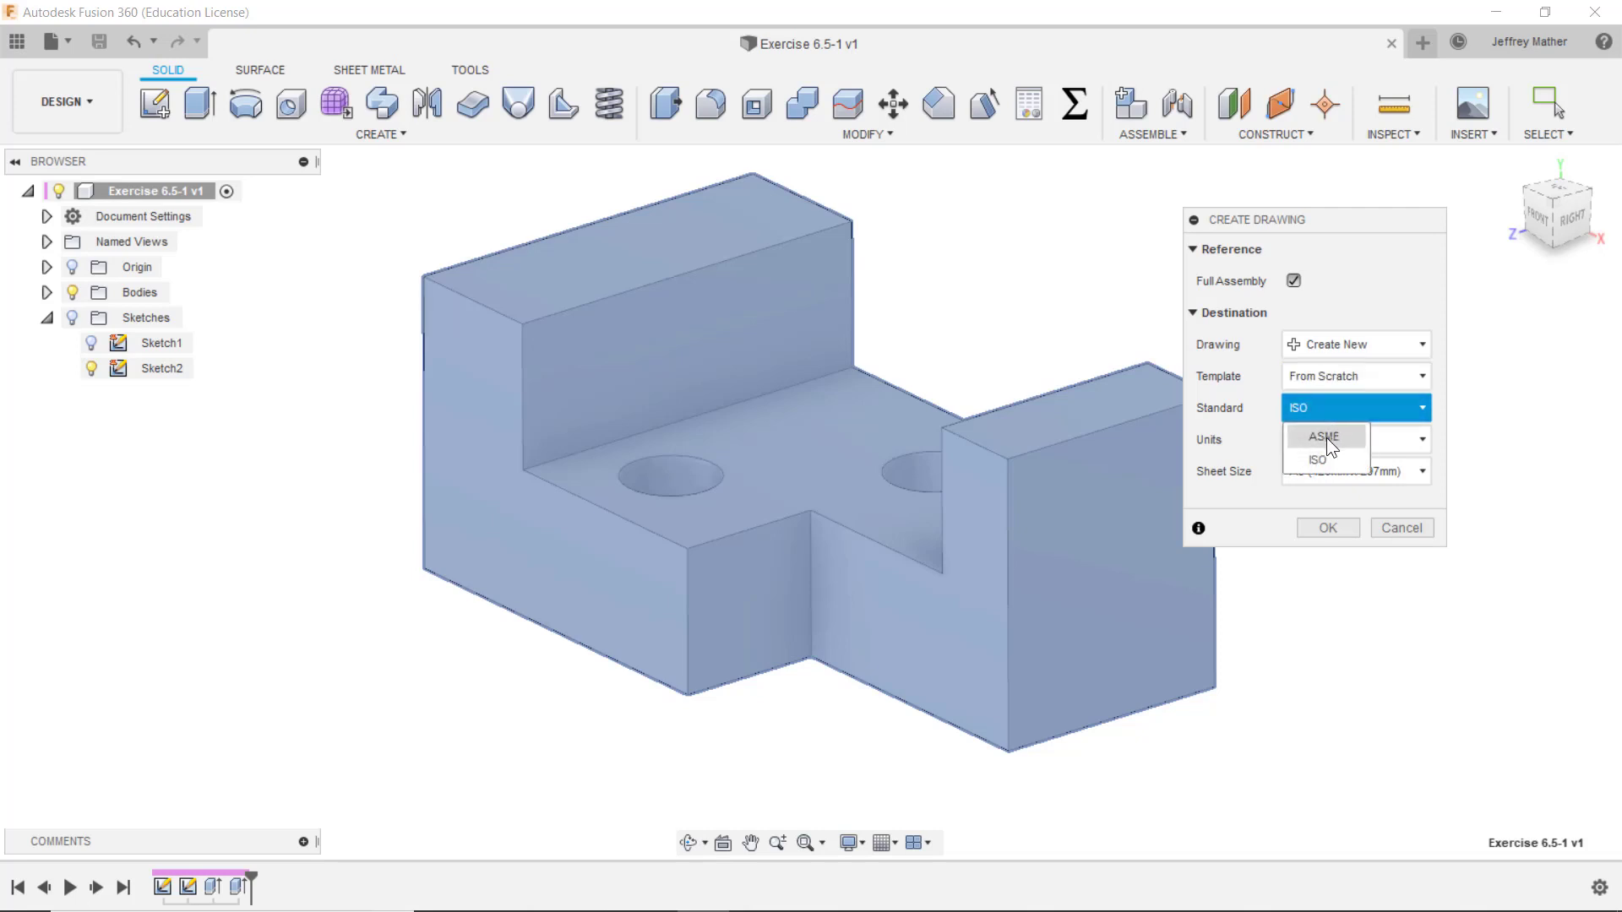
pyautogui.click(1327, 437)
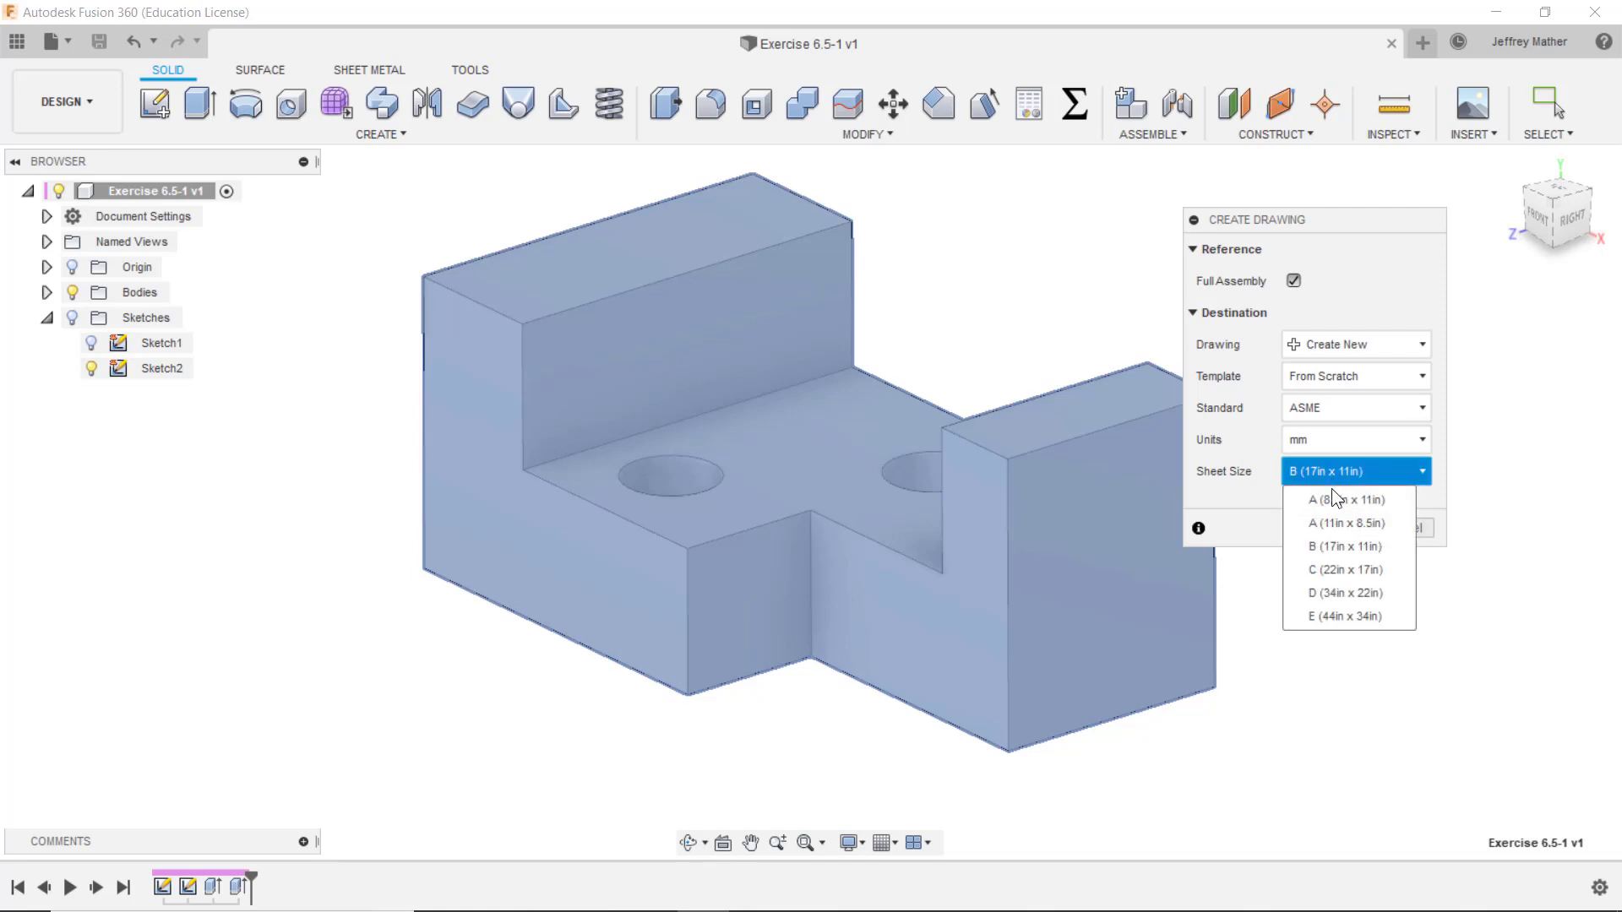
pyautogui.click(1380, 522)
pyautogui.click(1371, 527)
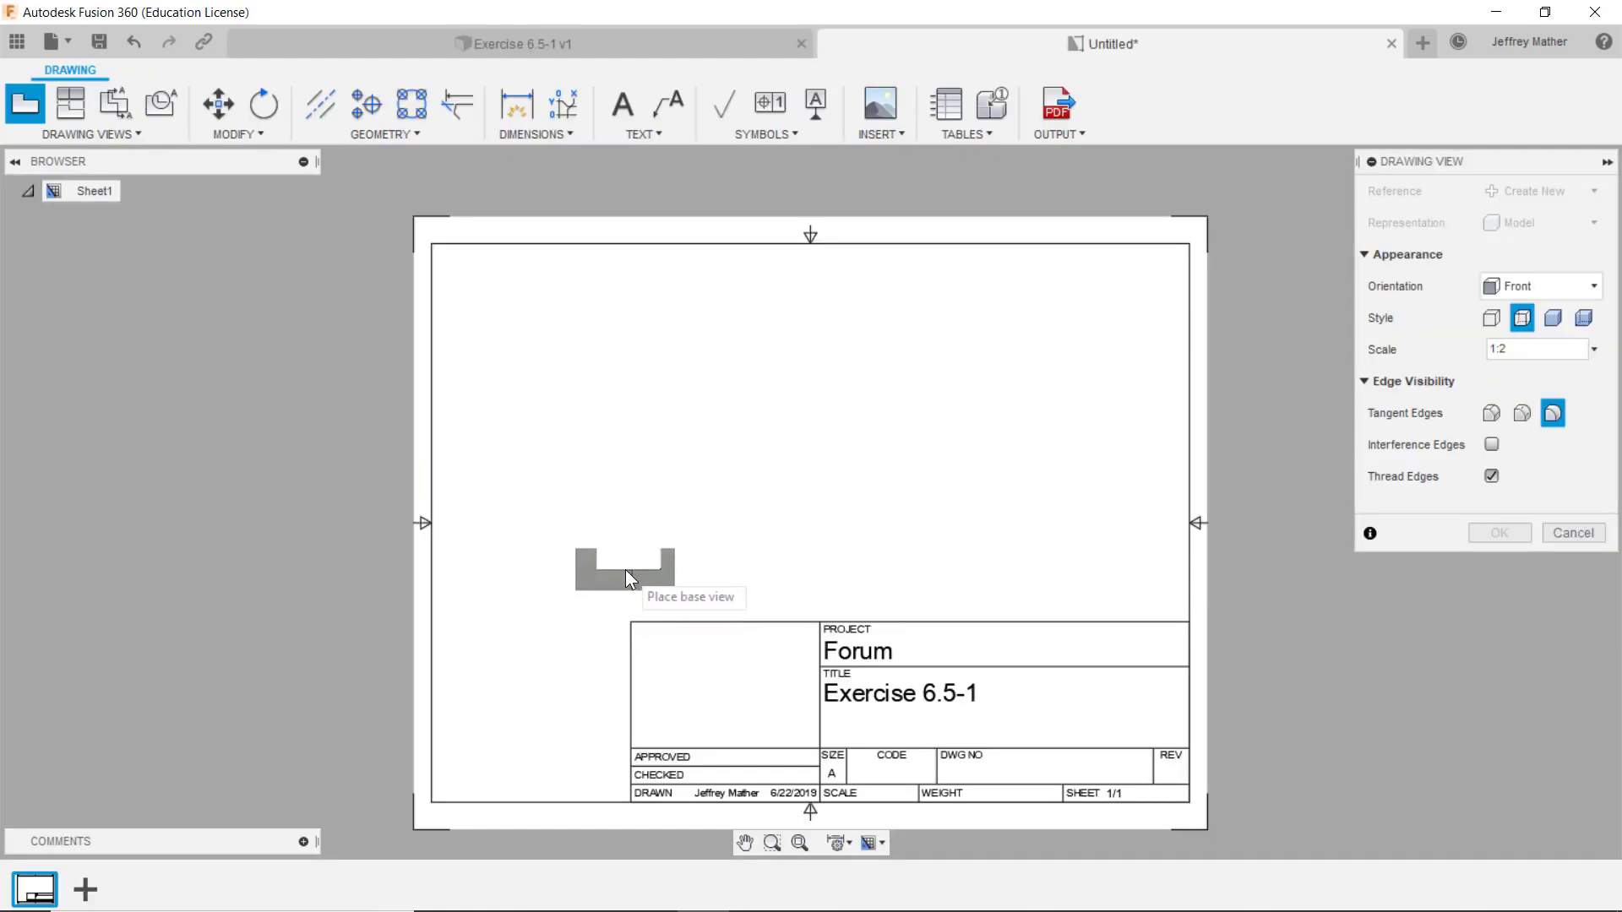
# Place the front base view at 1:1 scale on the sheet, above the left part of the title block
pyautogui.click(1593, 348)
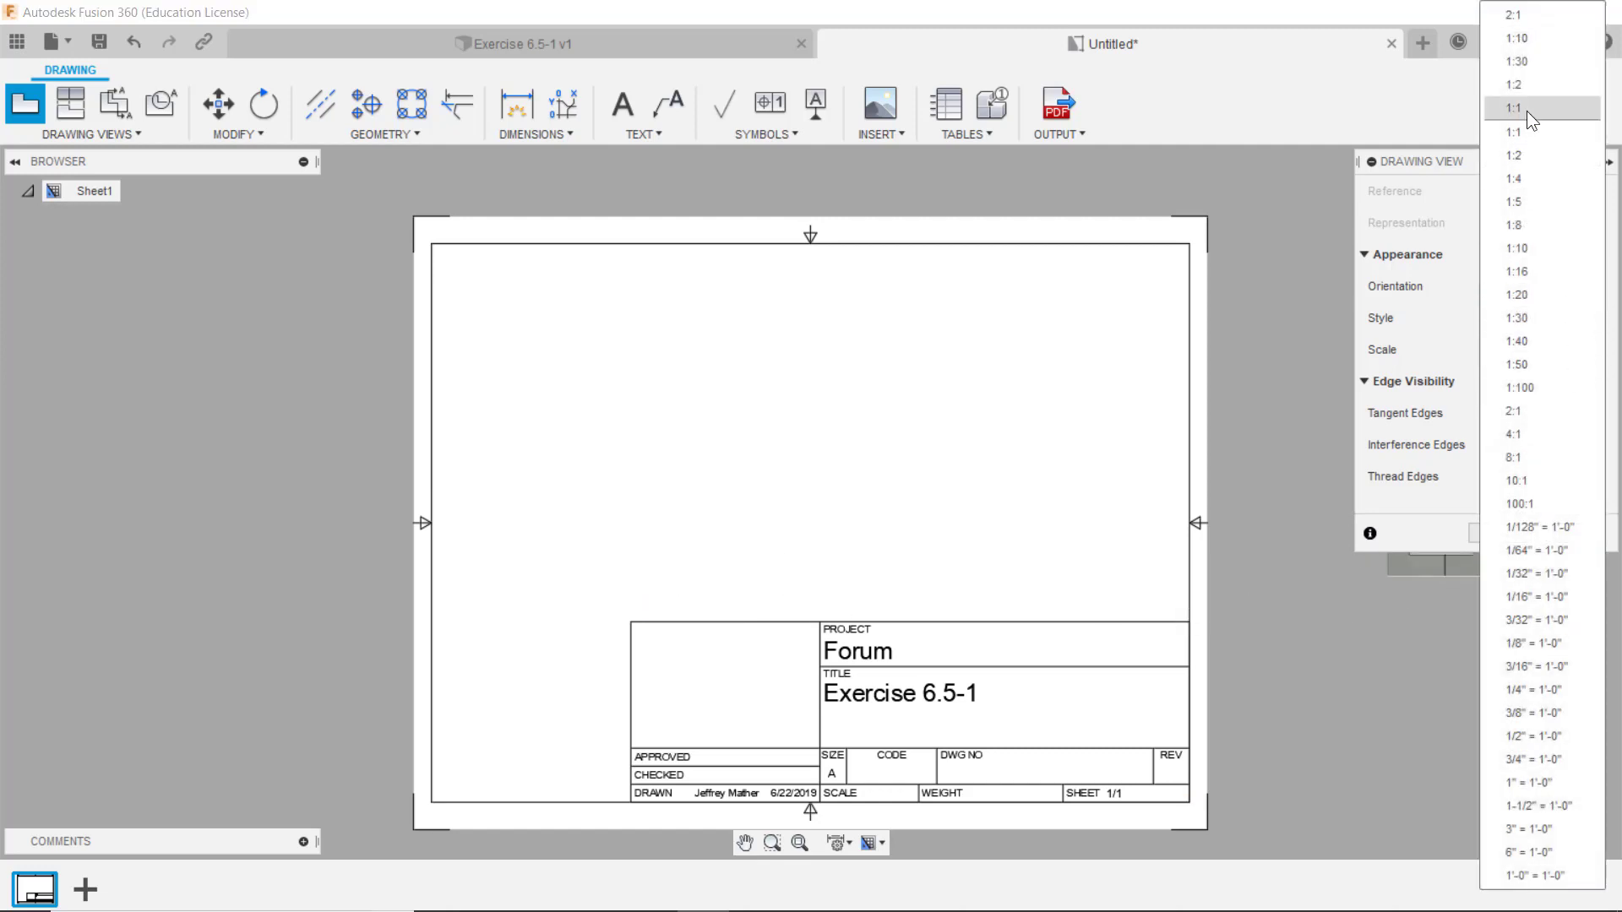
pyautogui.click(1526, 132)
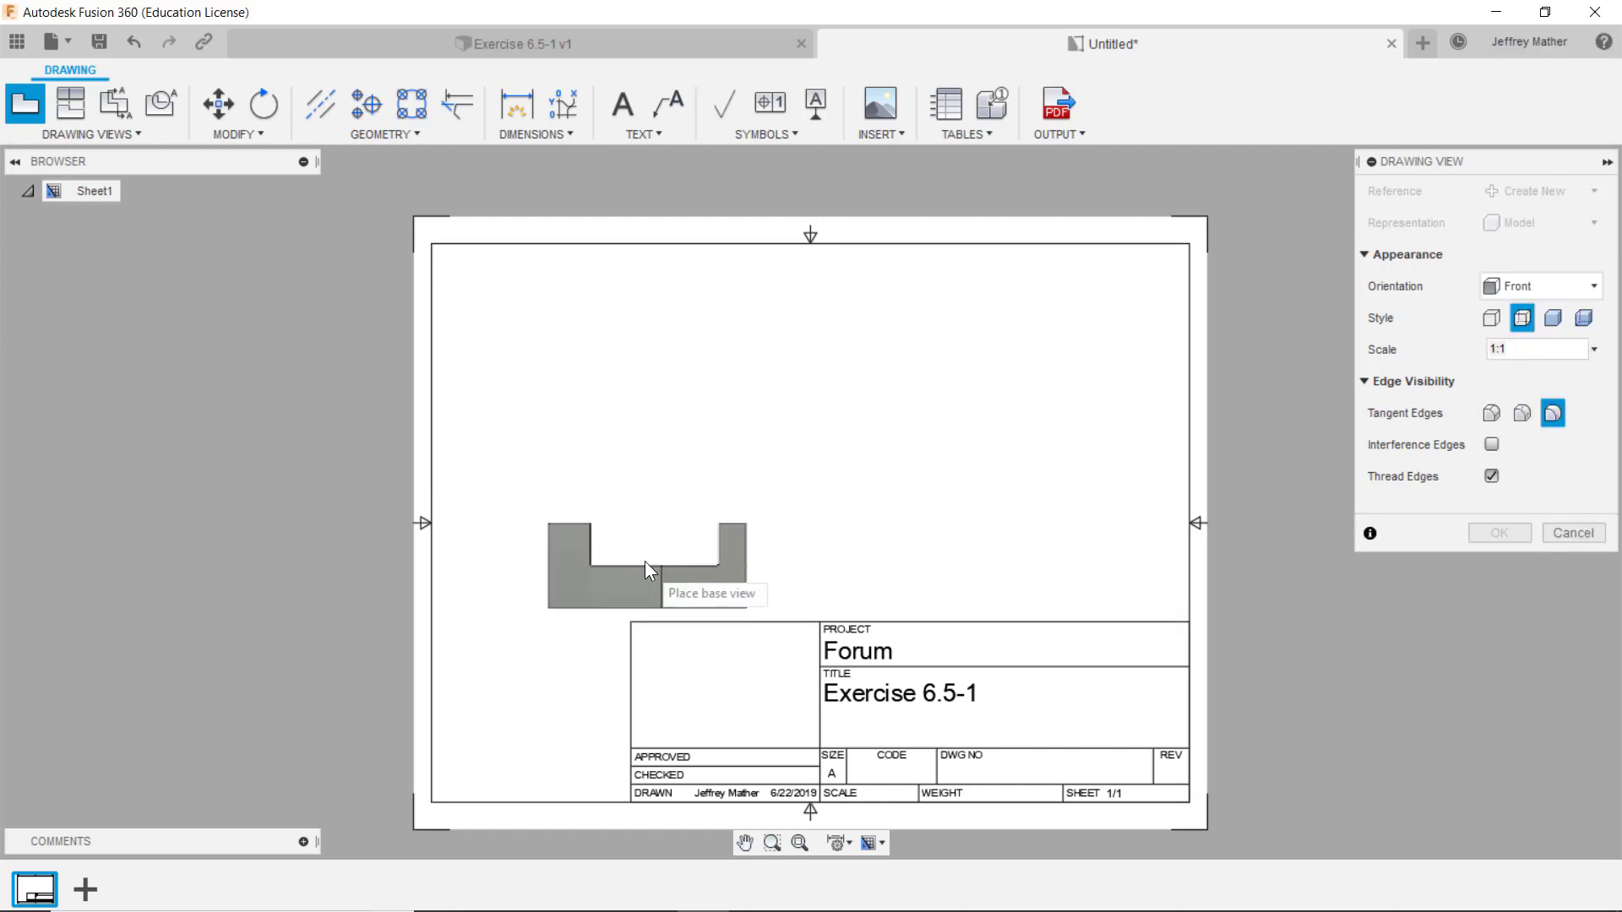
pyautogui.click(658, 556)
pyautogui.press('Return')
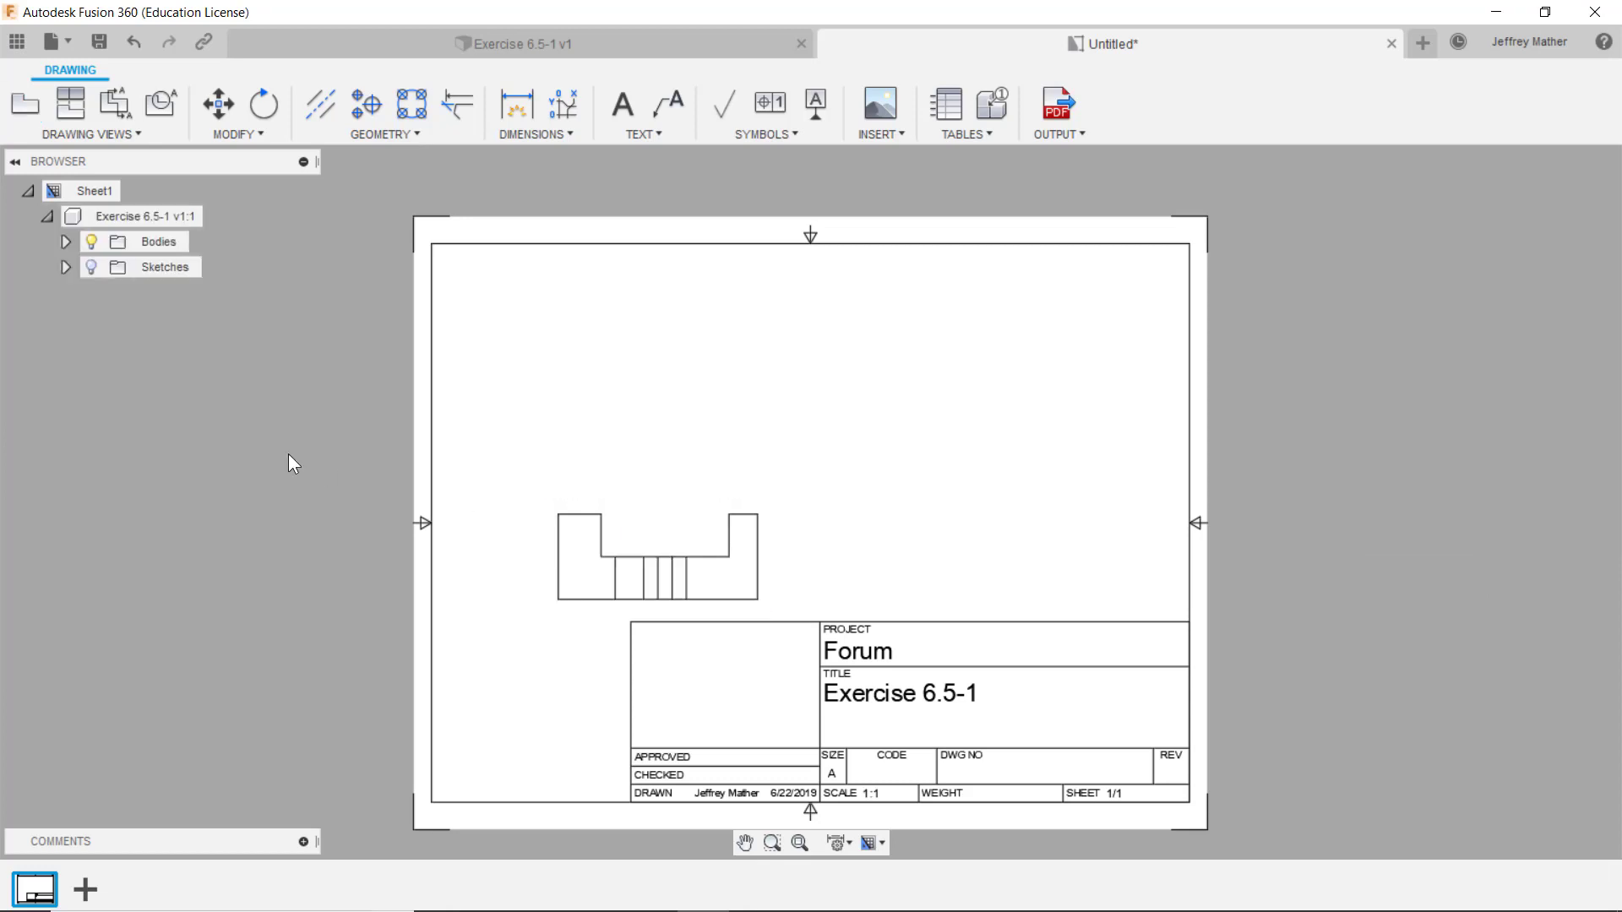
# Project the top, right side and isometric views from the front view and place them on the sheet
pyautogui.click(72, 108)
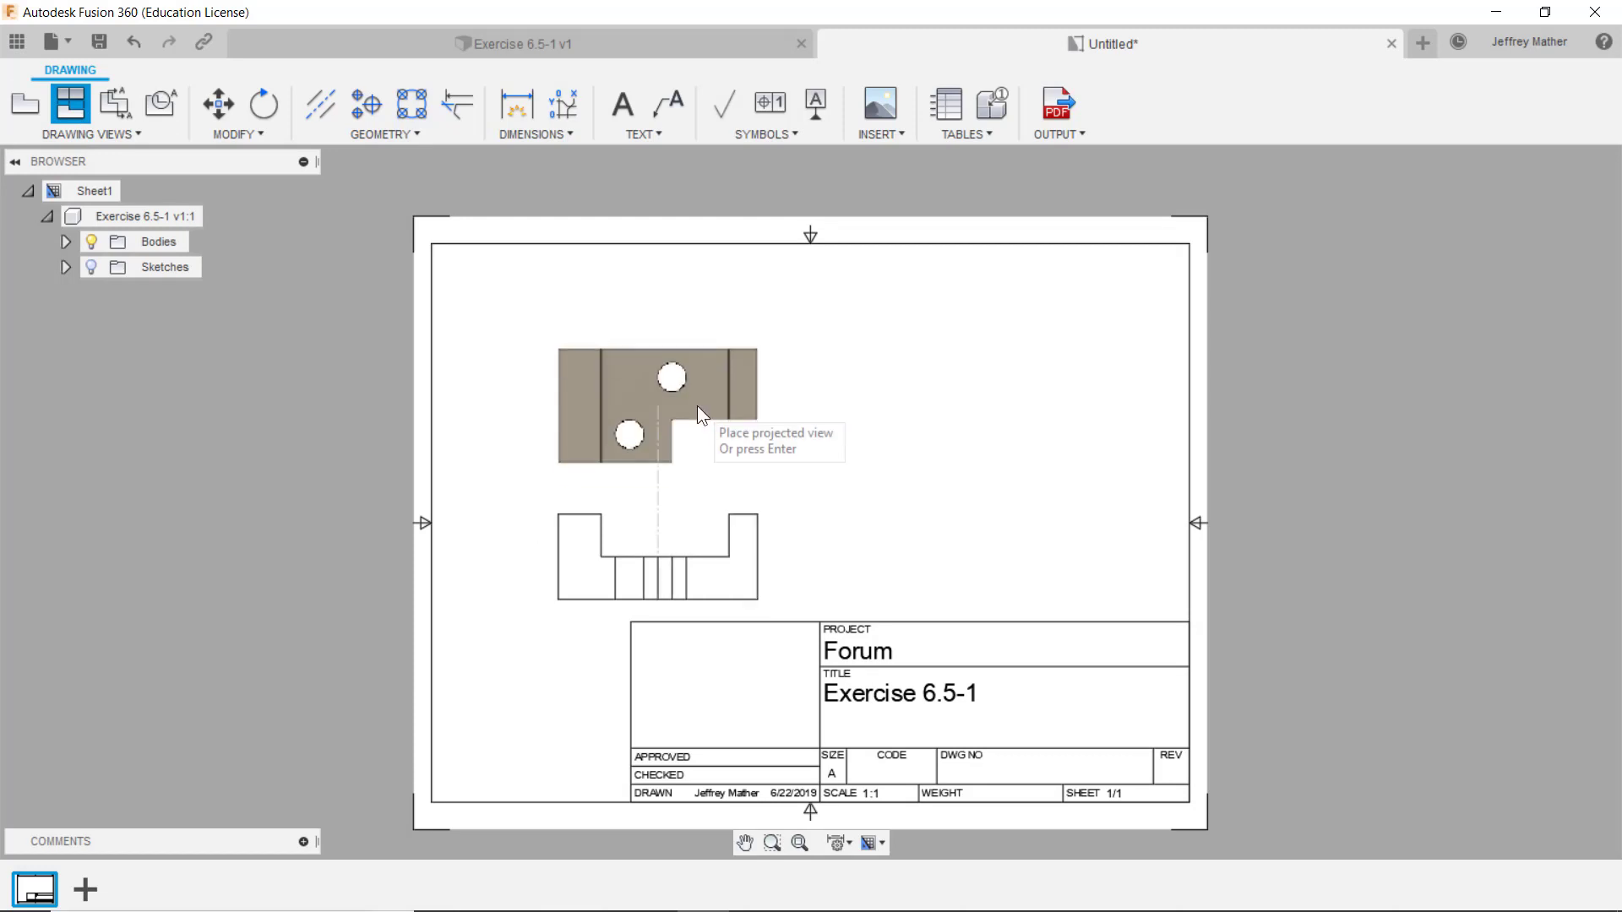
pyautogui.click(698, 387)
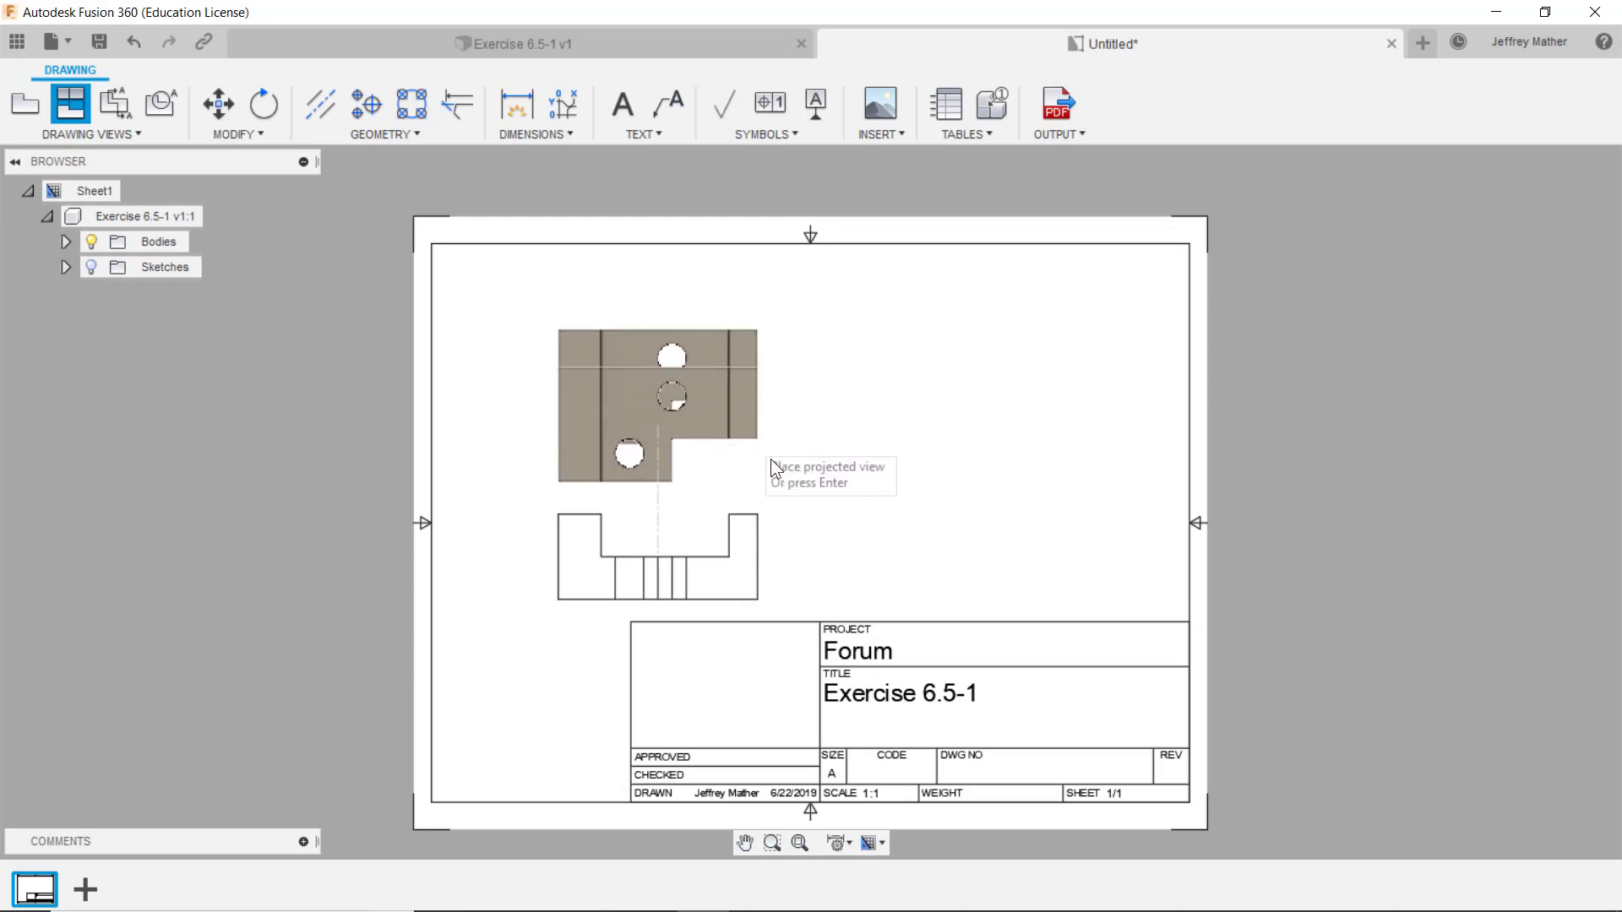
pyautogui.click(973, 546)
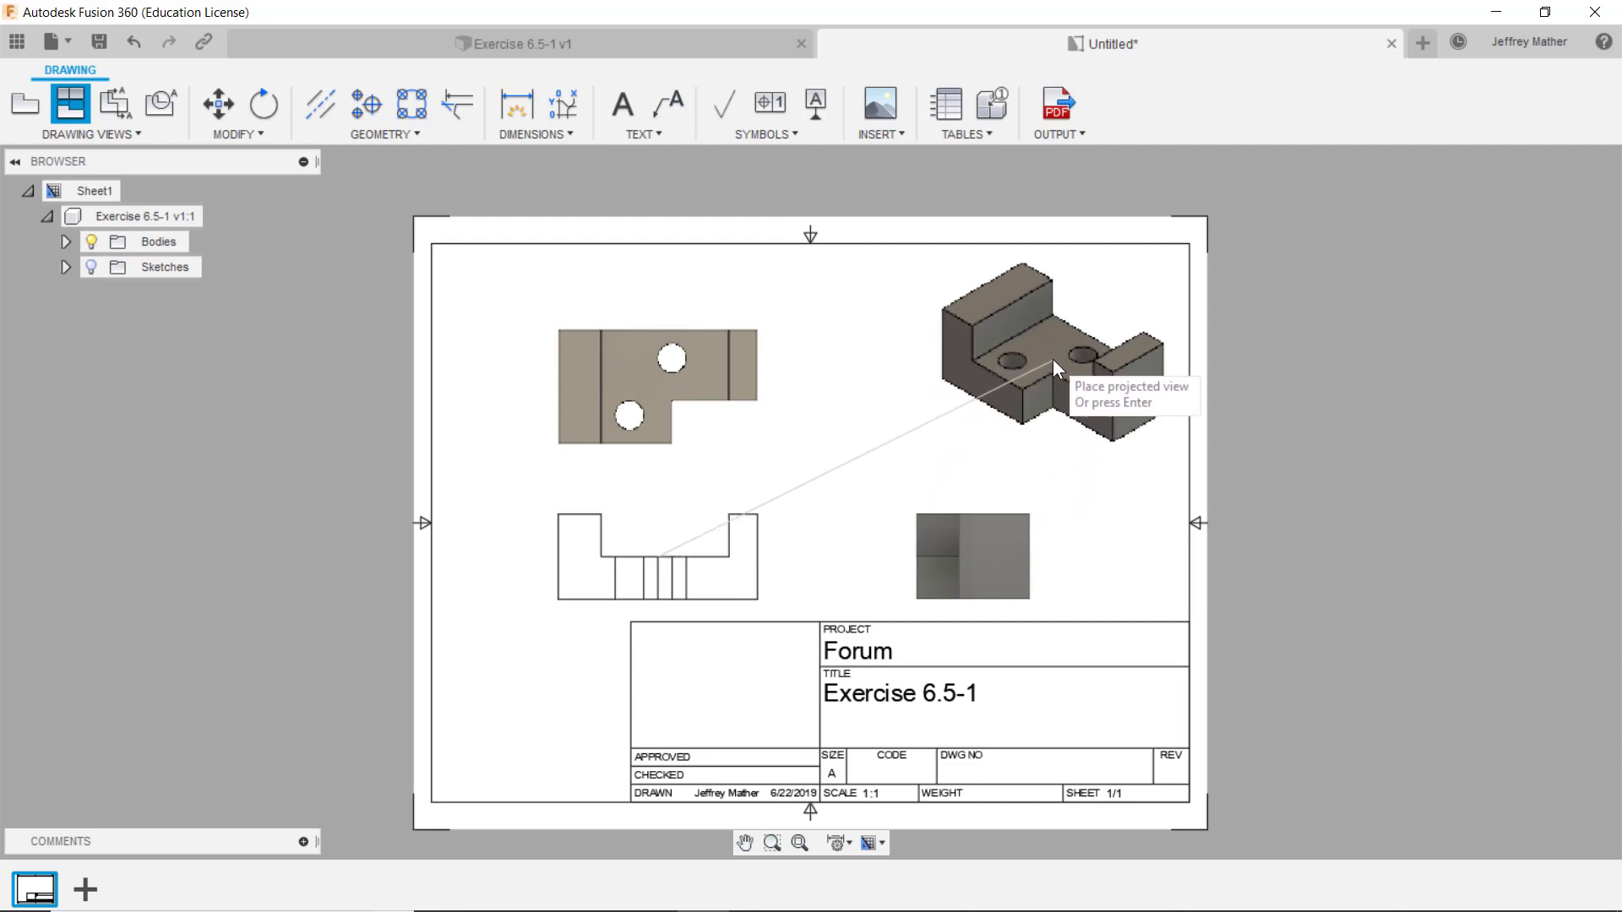
pyautogui.click(1046, 362)
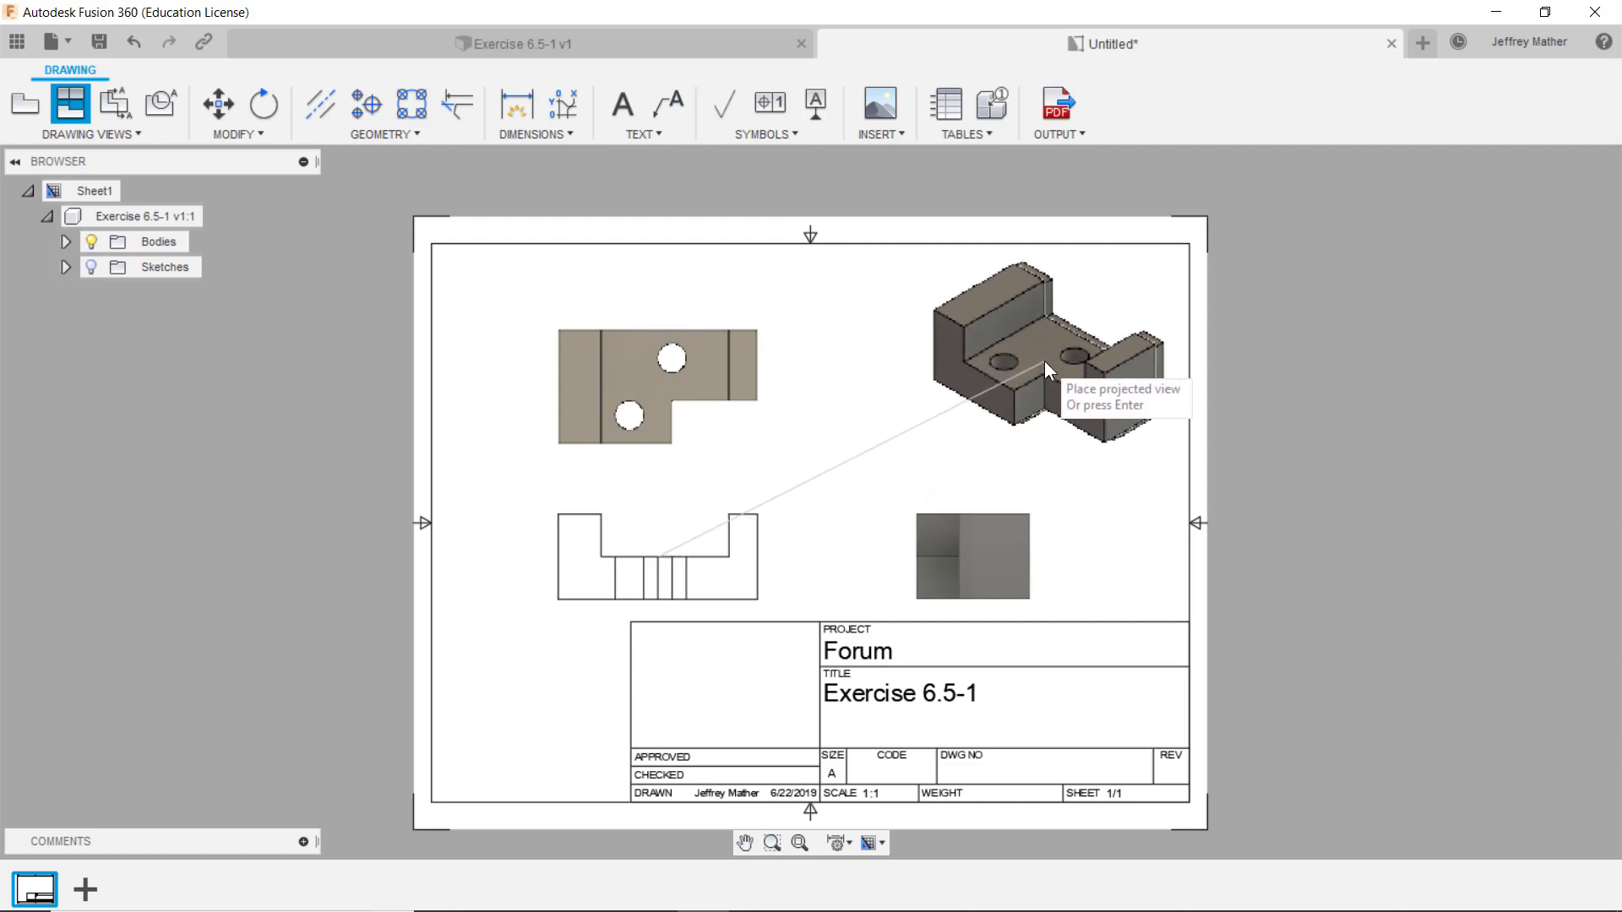
pyautogui.rightClick(1044, 362)
pyautogui.click(1113, 372)
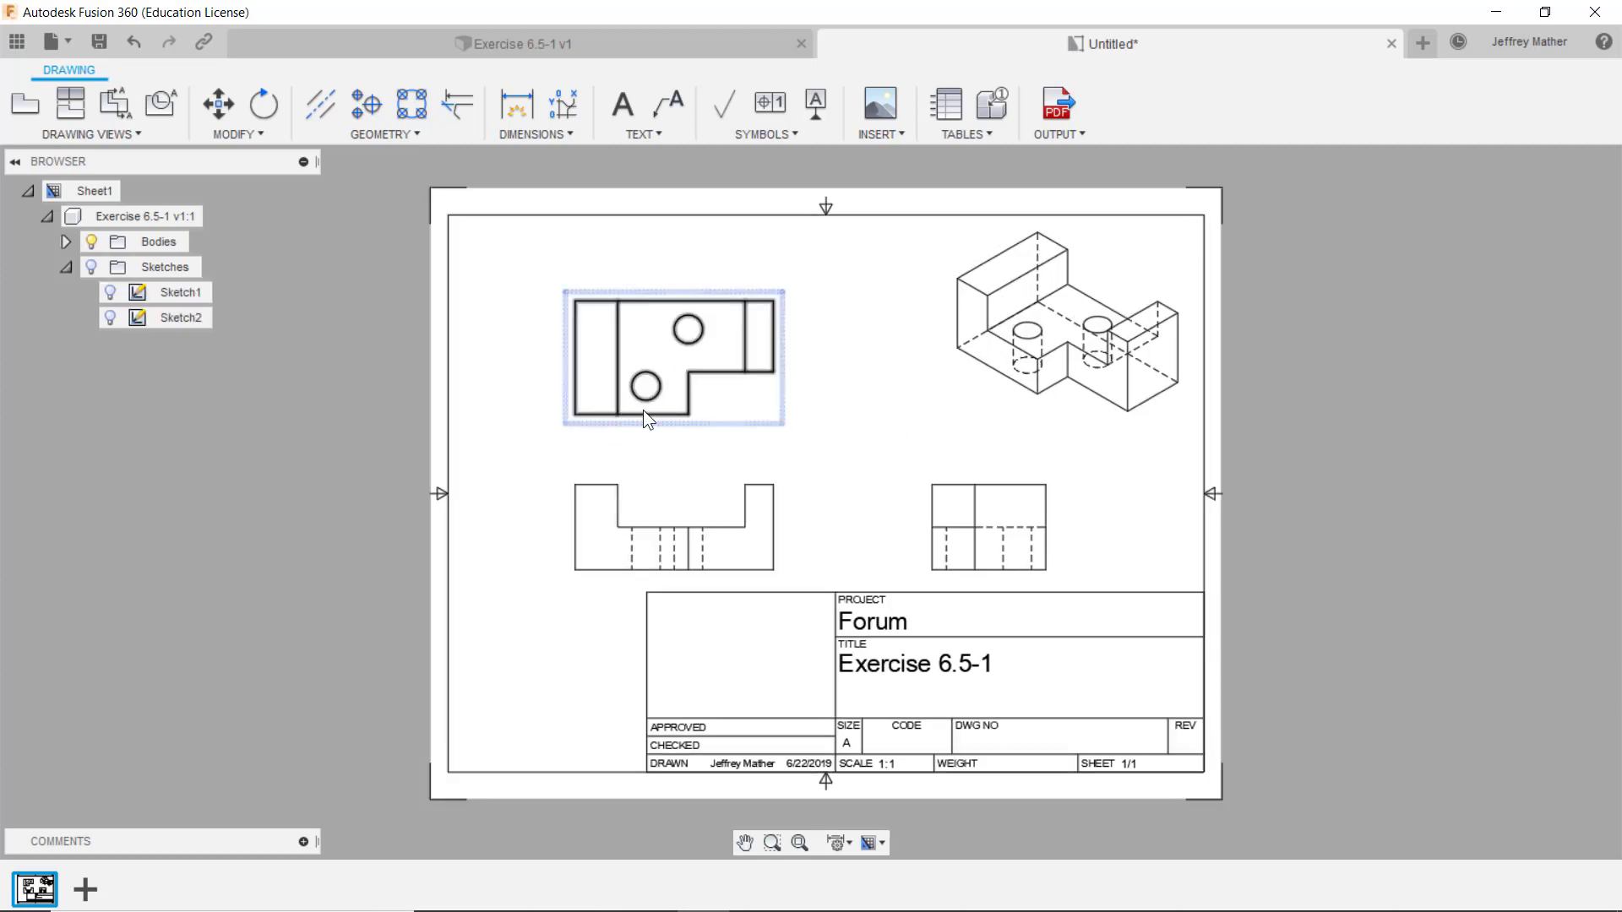
# Move the top view straight up to widen the gap between it and the front view
pyautogui.scroll(5, 663, 399)
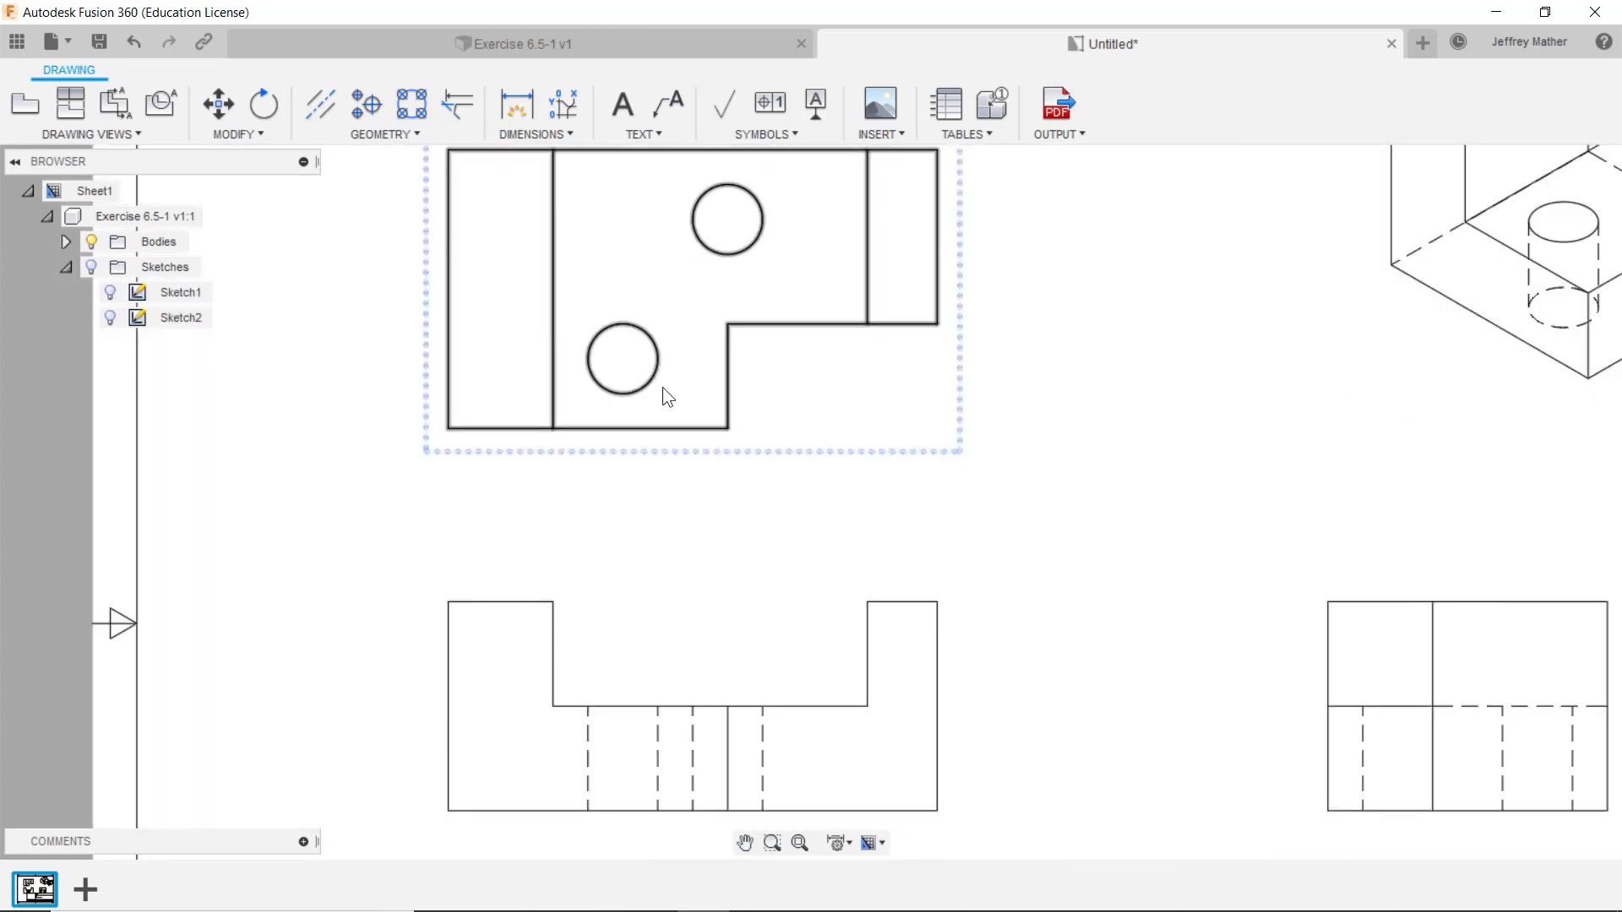
pyautogui.scroll(-5, 625, 475)
pyautogui.scroll(3, 834, 471)
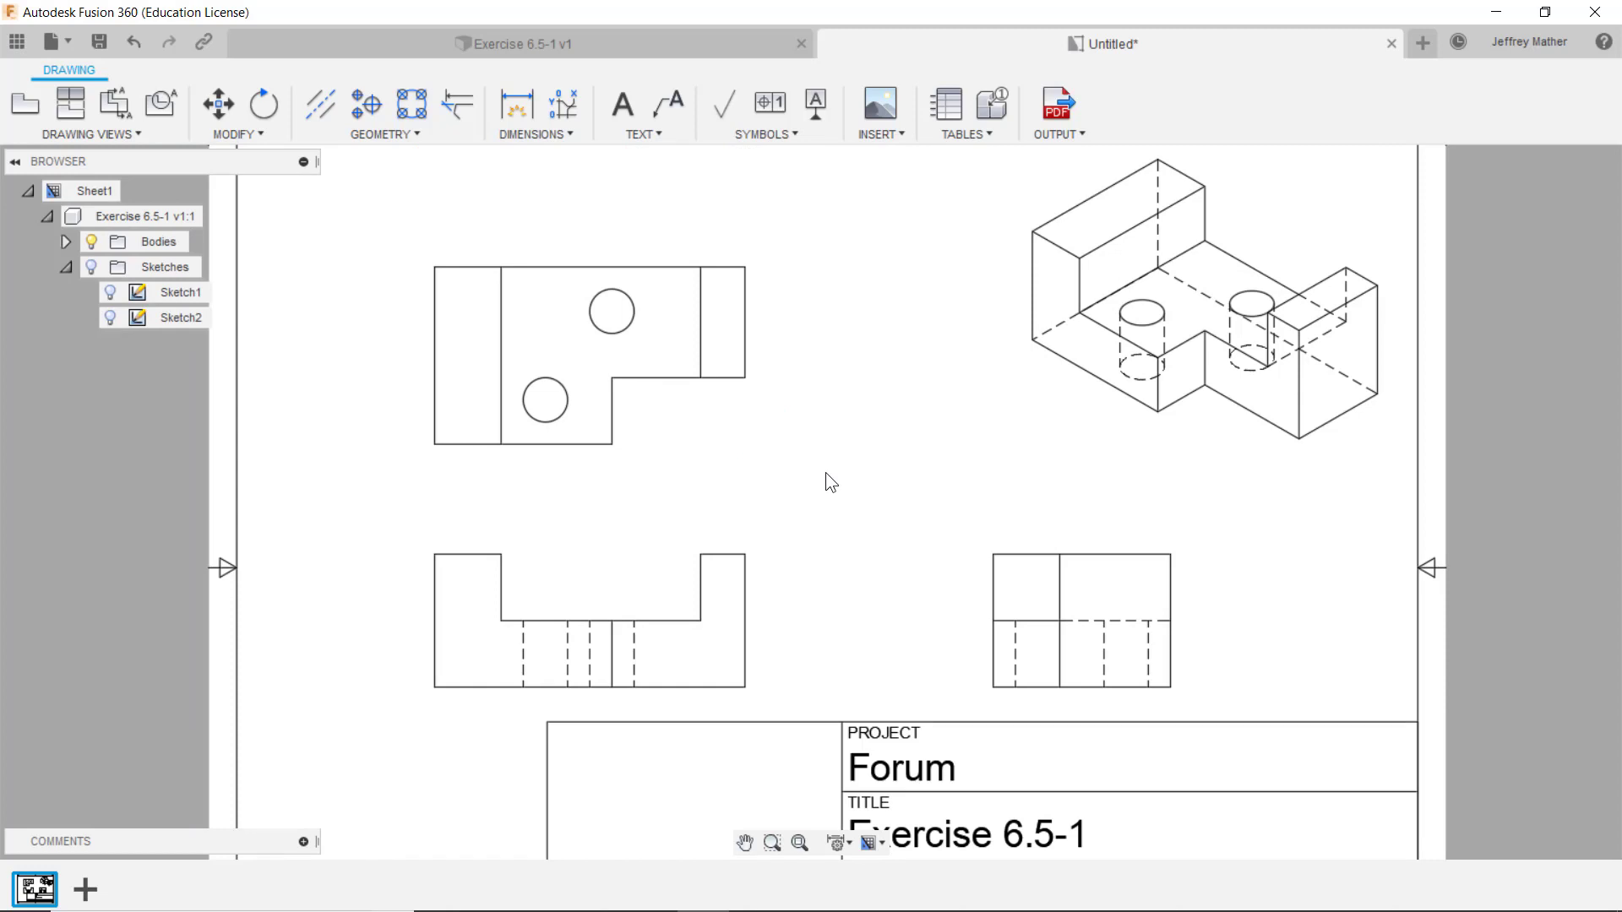
pyautogui.scroll(-2, 711, 487)
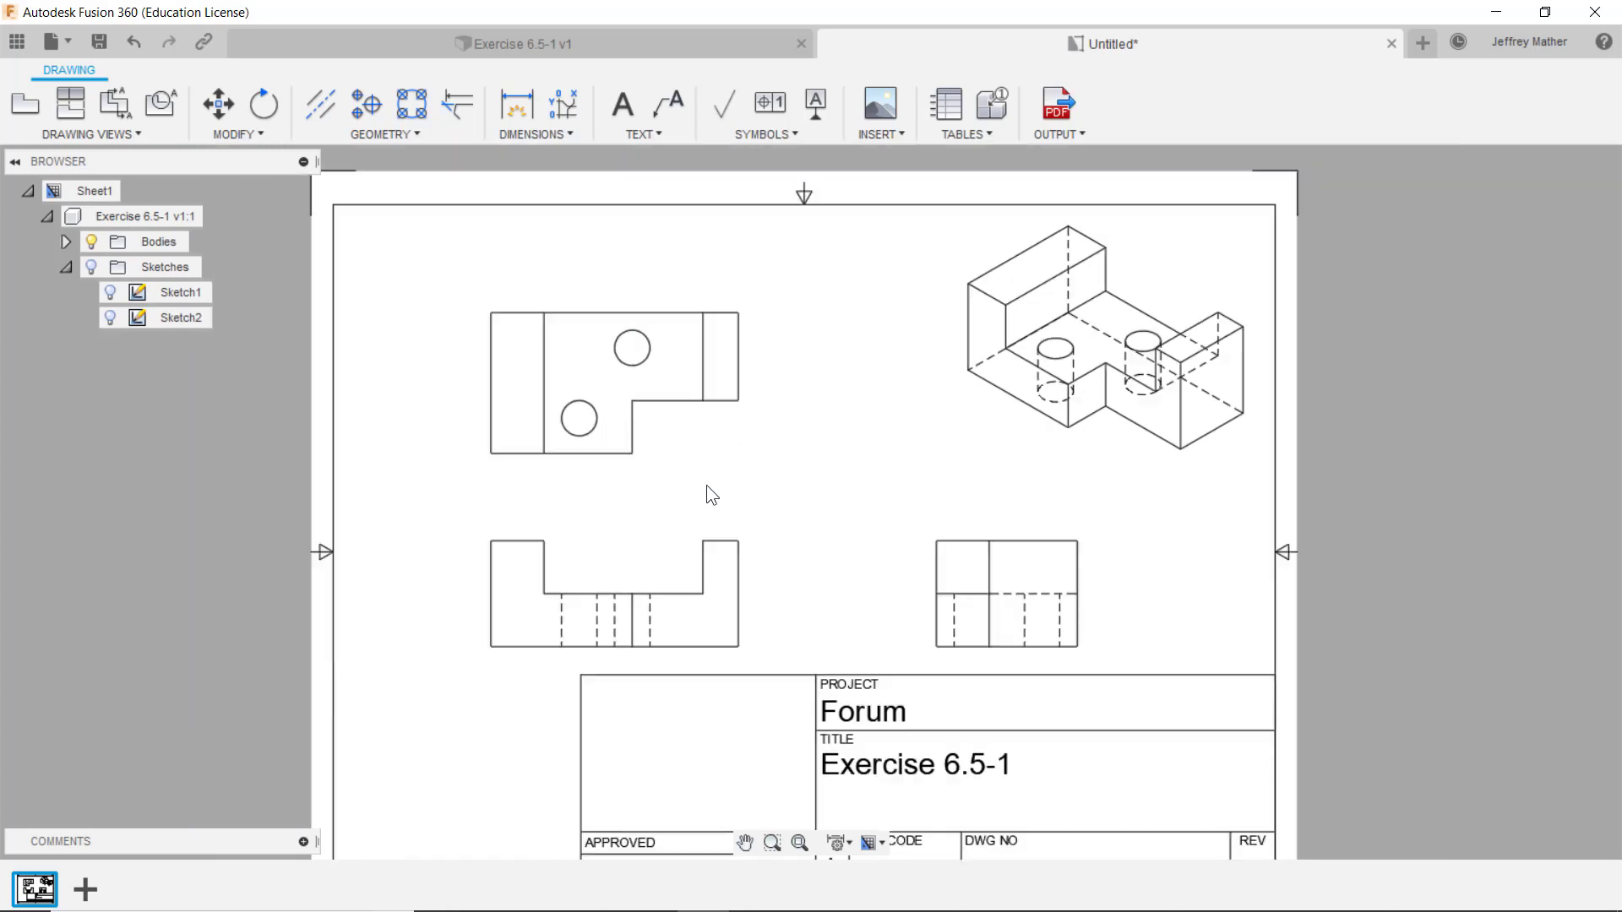
pyautogui.scroll(2, 688, 472)
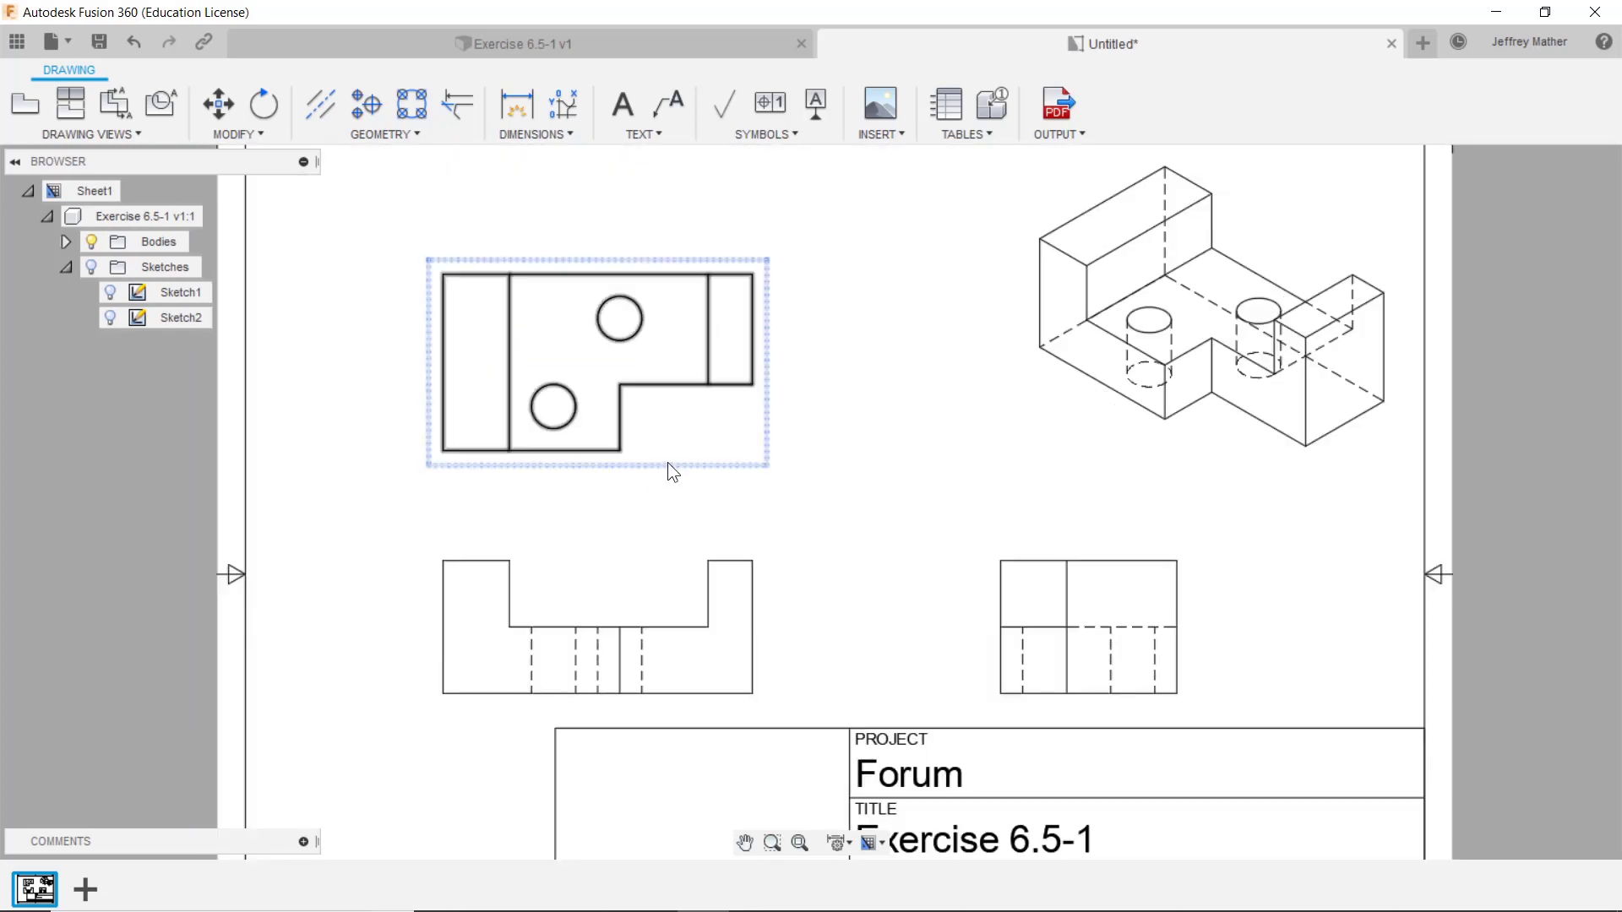
pyautogui.click(667, 459)
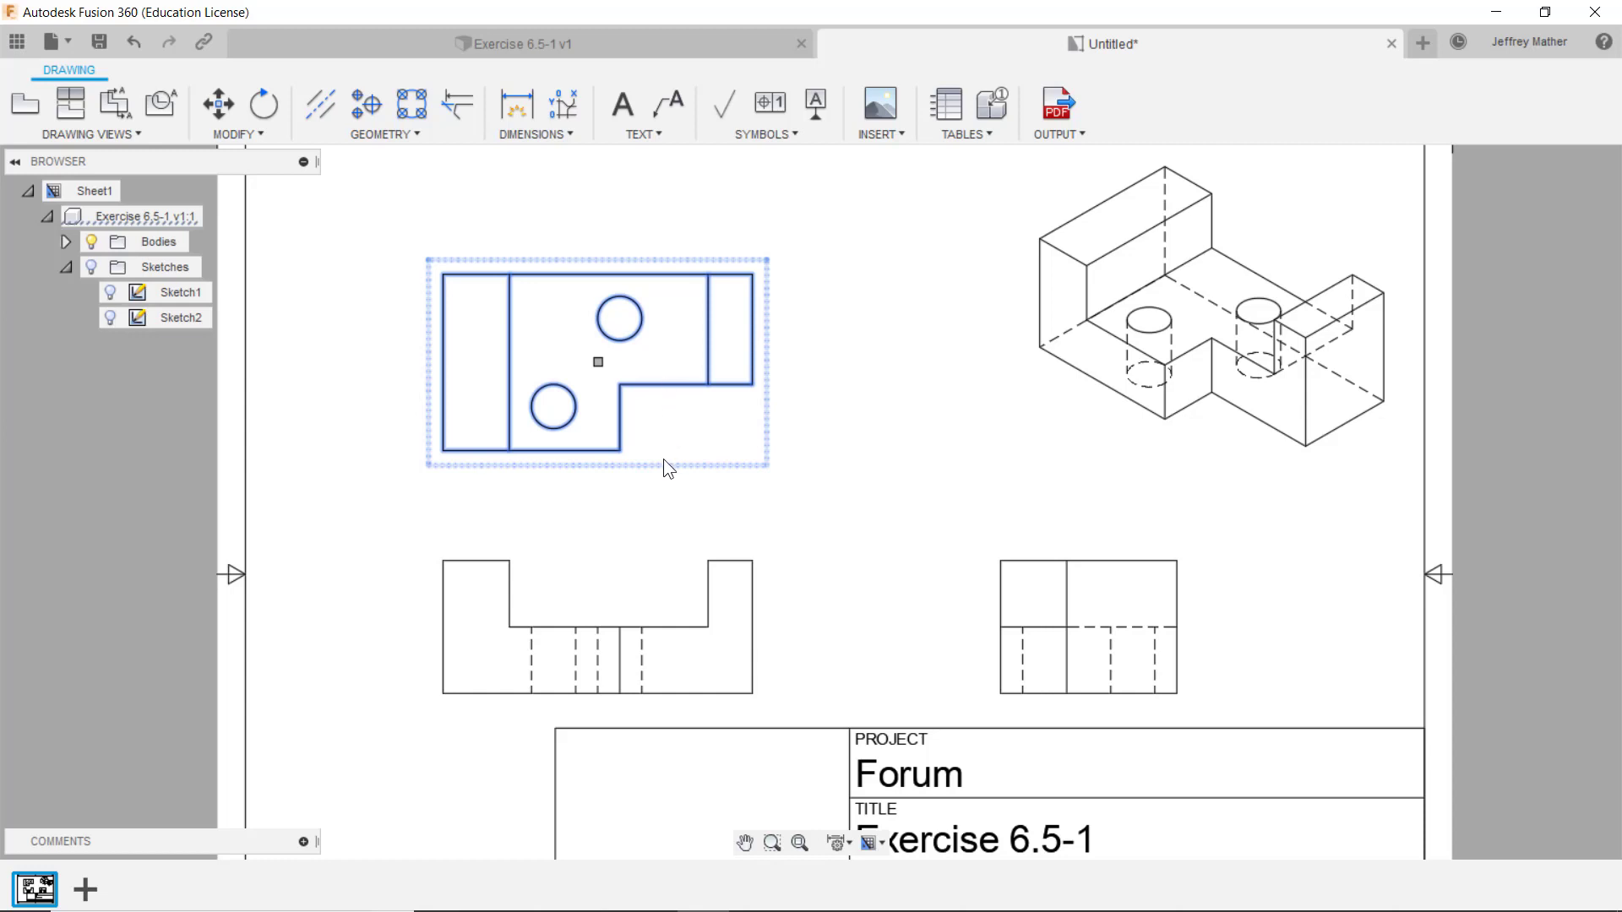
pyautogui.click(598, 363)
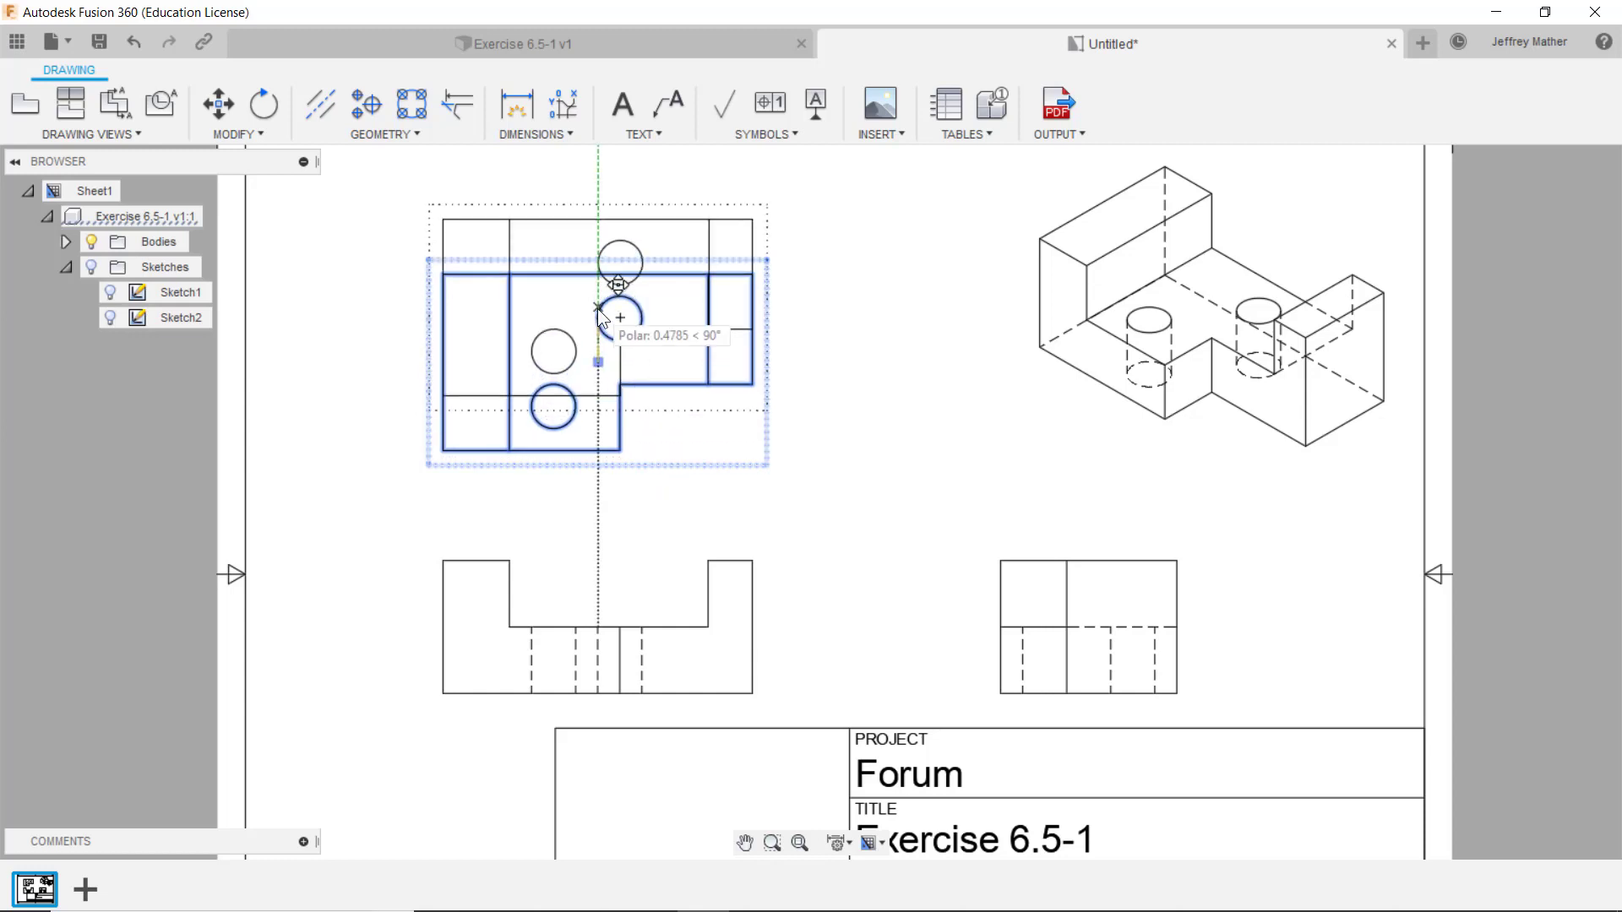
pyautogui.click(533, 267)
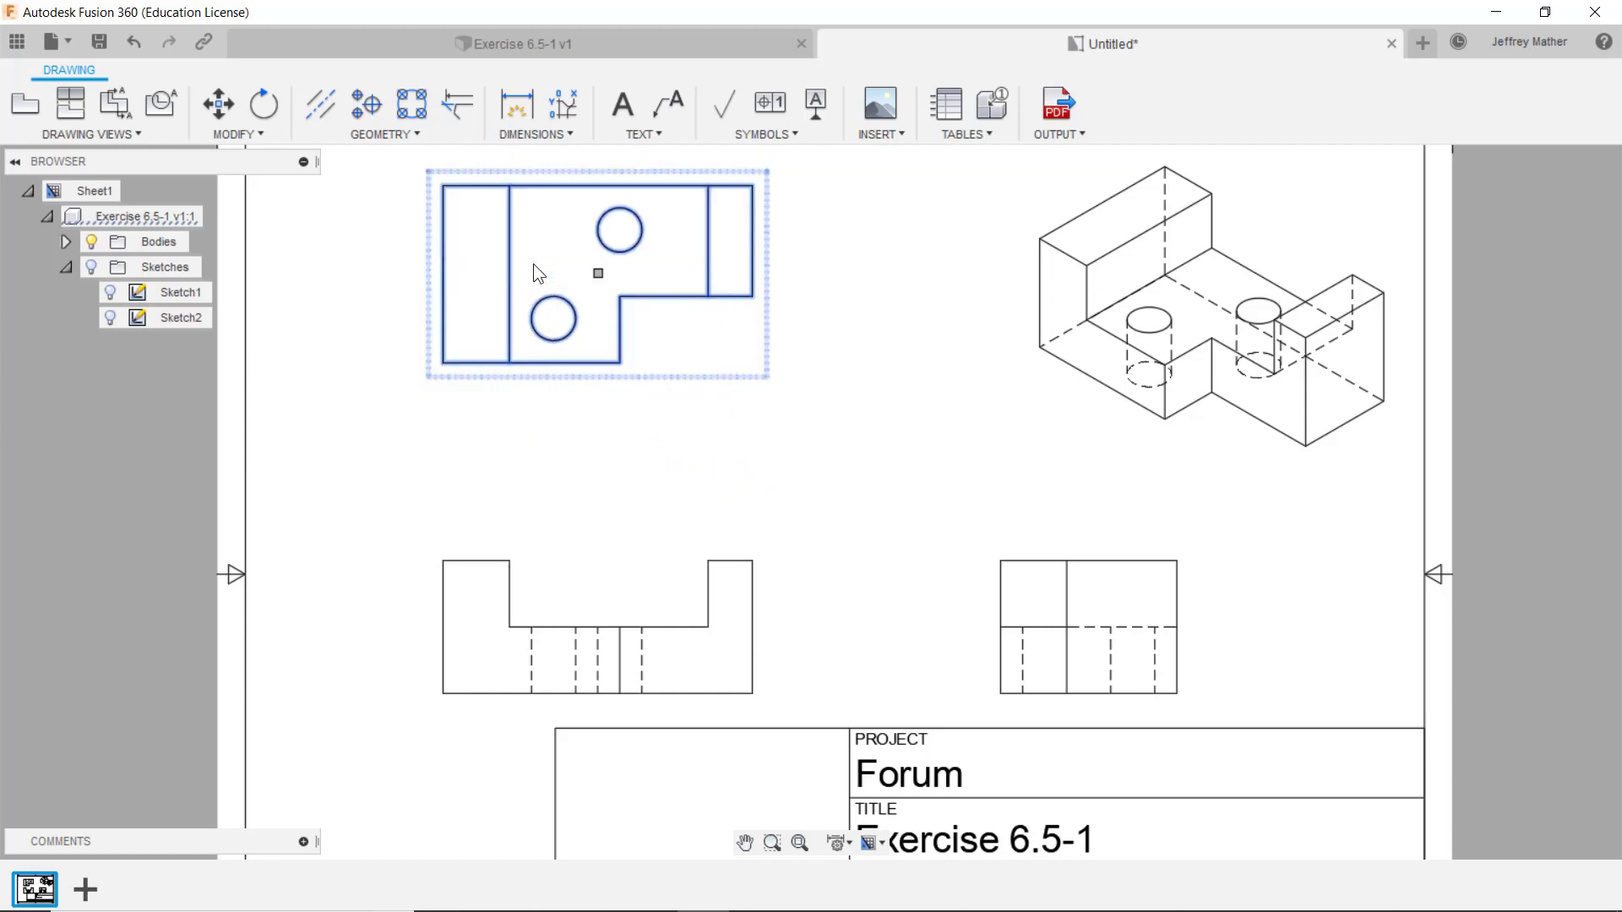
# Move the front view, with its aligned top view, up and to the left on the sheet
pyautogui.click(579, 548)
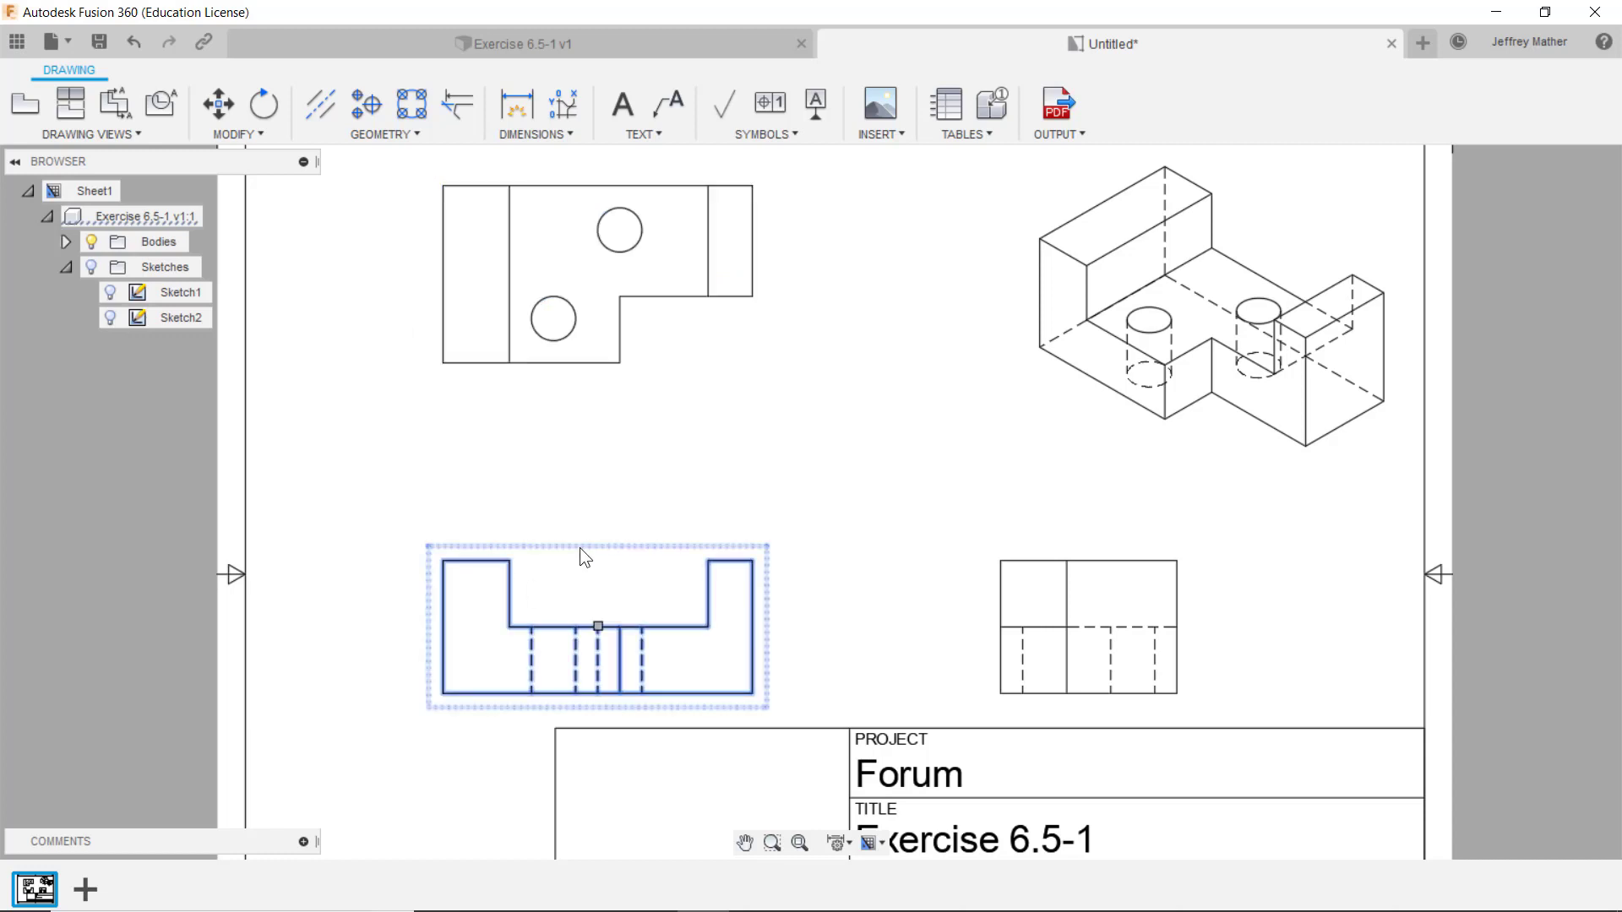
pyautogui.click(599, 628)
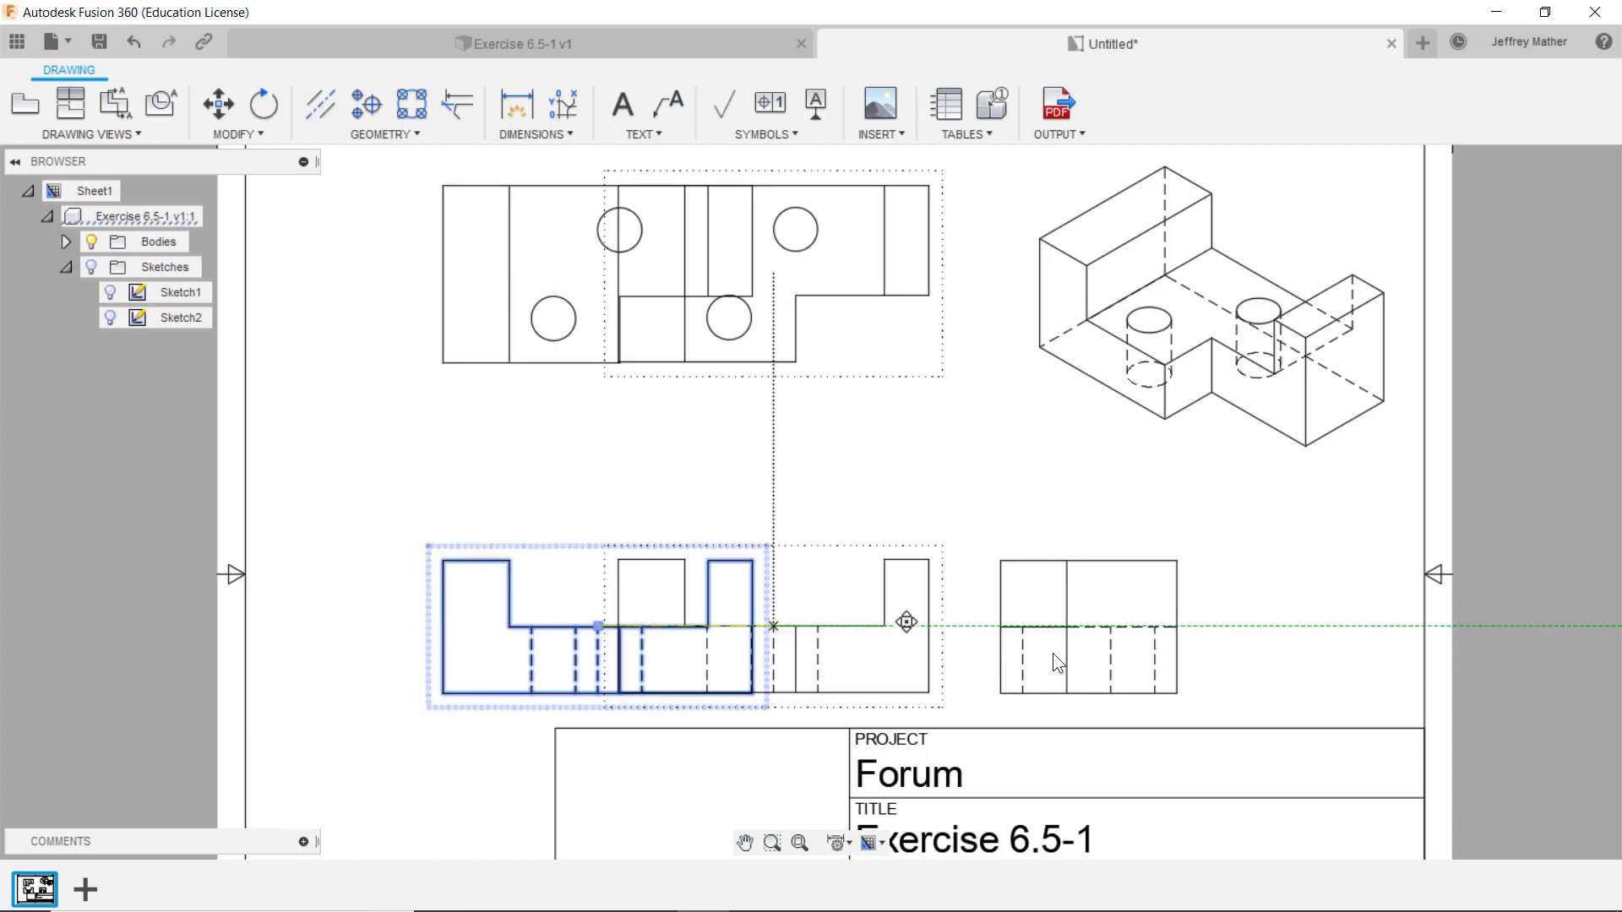
pyautogui.click(510, 560)
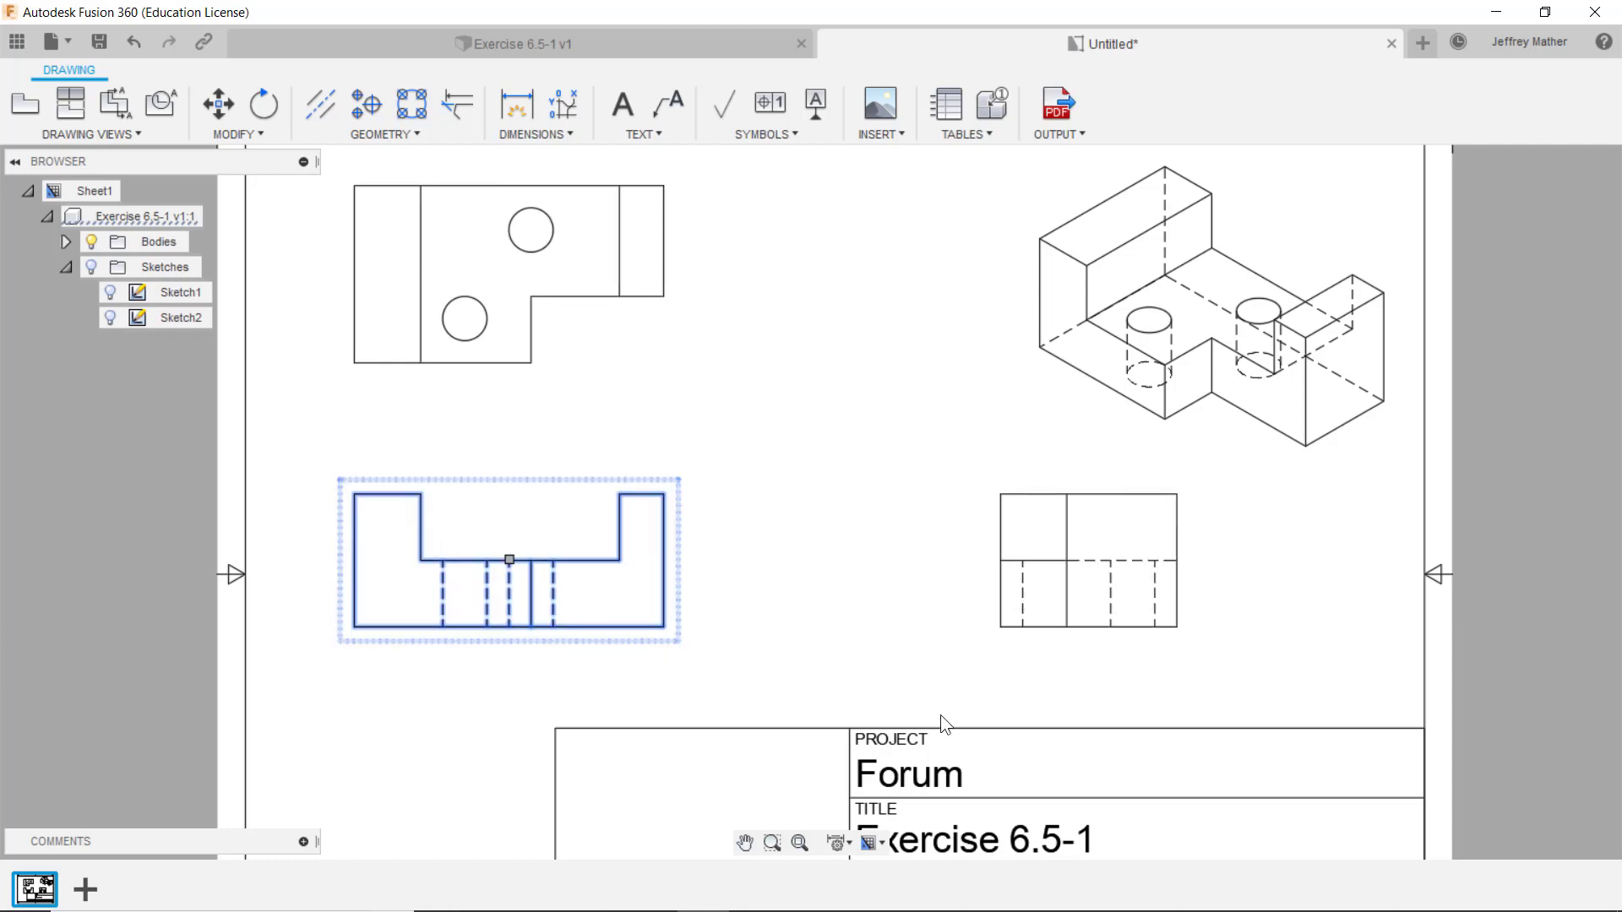
# Move the right side view horizontally closer to the front view, keeping the two aligned
pyautogui.click(1071, 601)
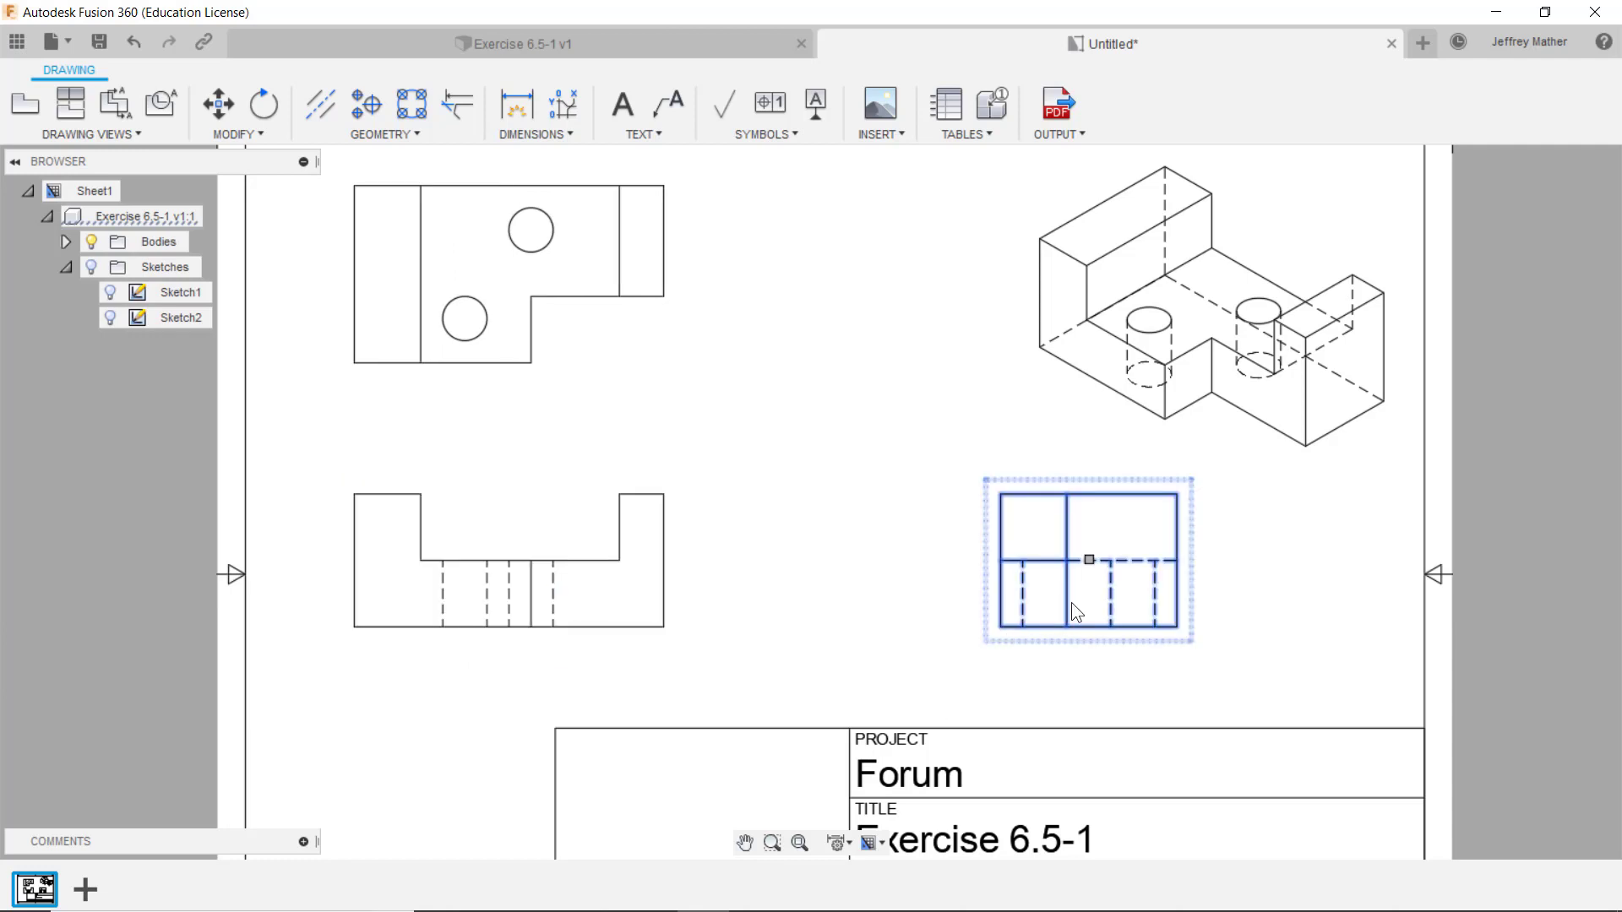
pyautogui.click(1089, 560)
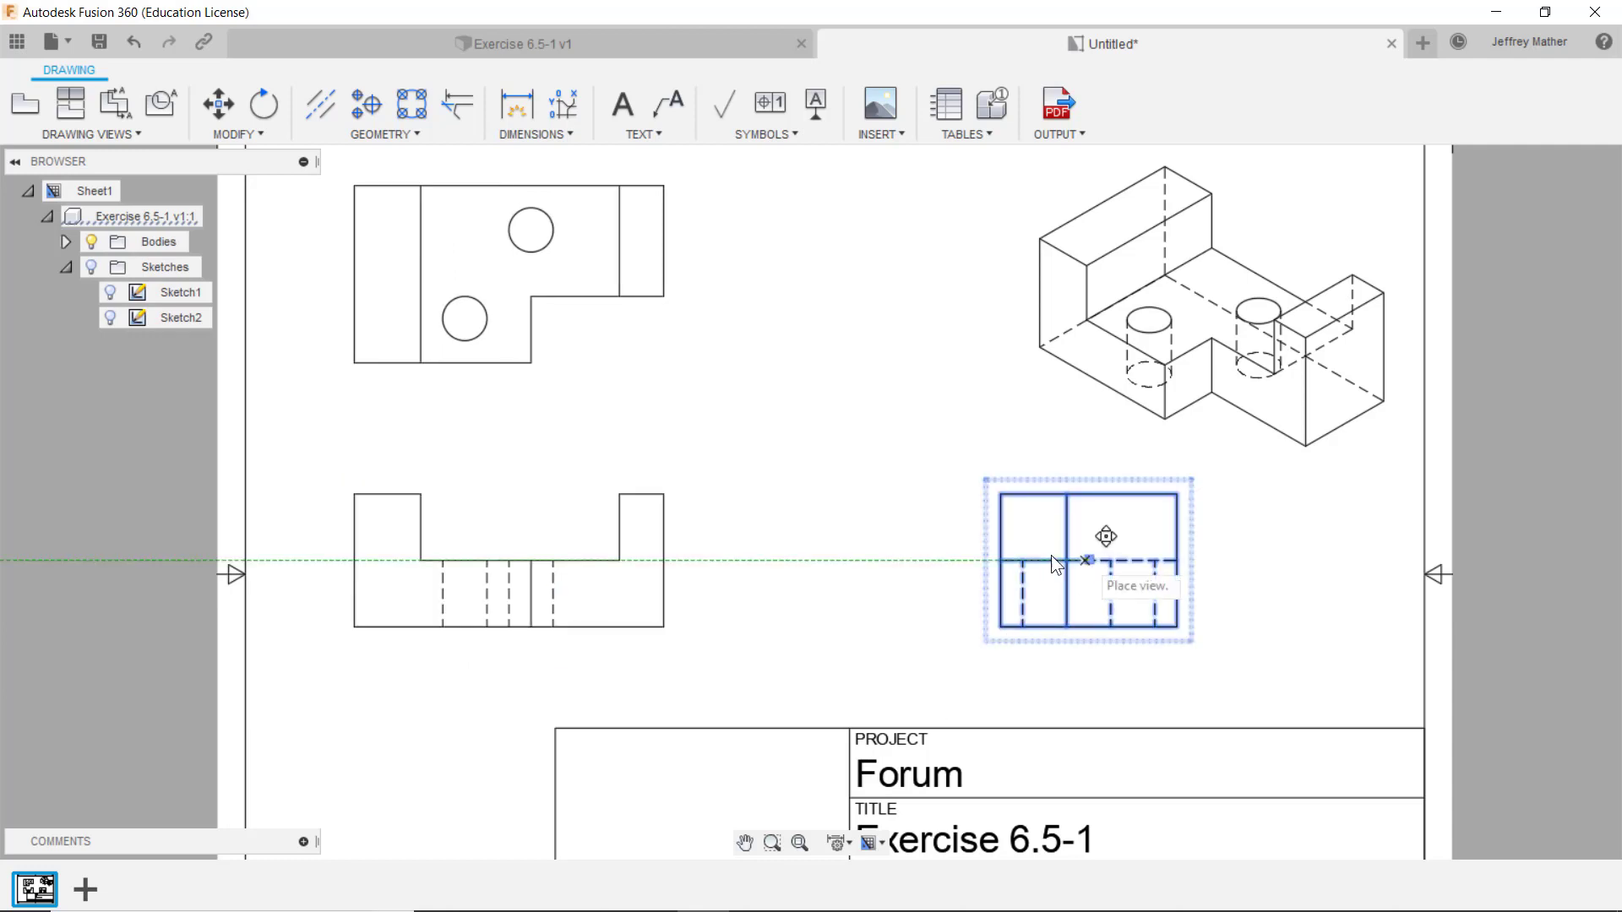
pyautogui.click(918, 546)
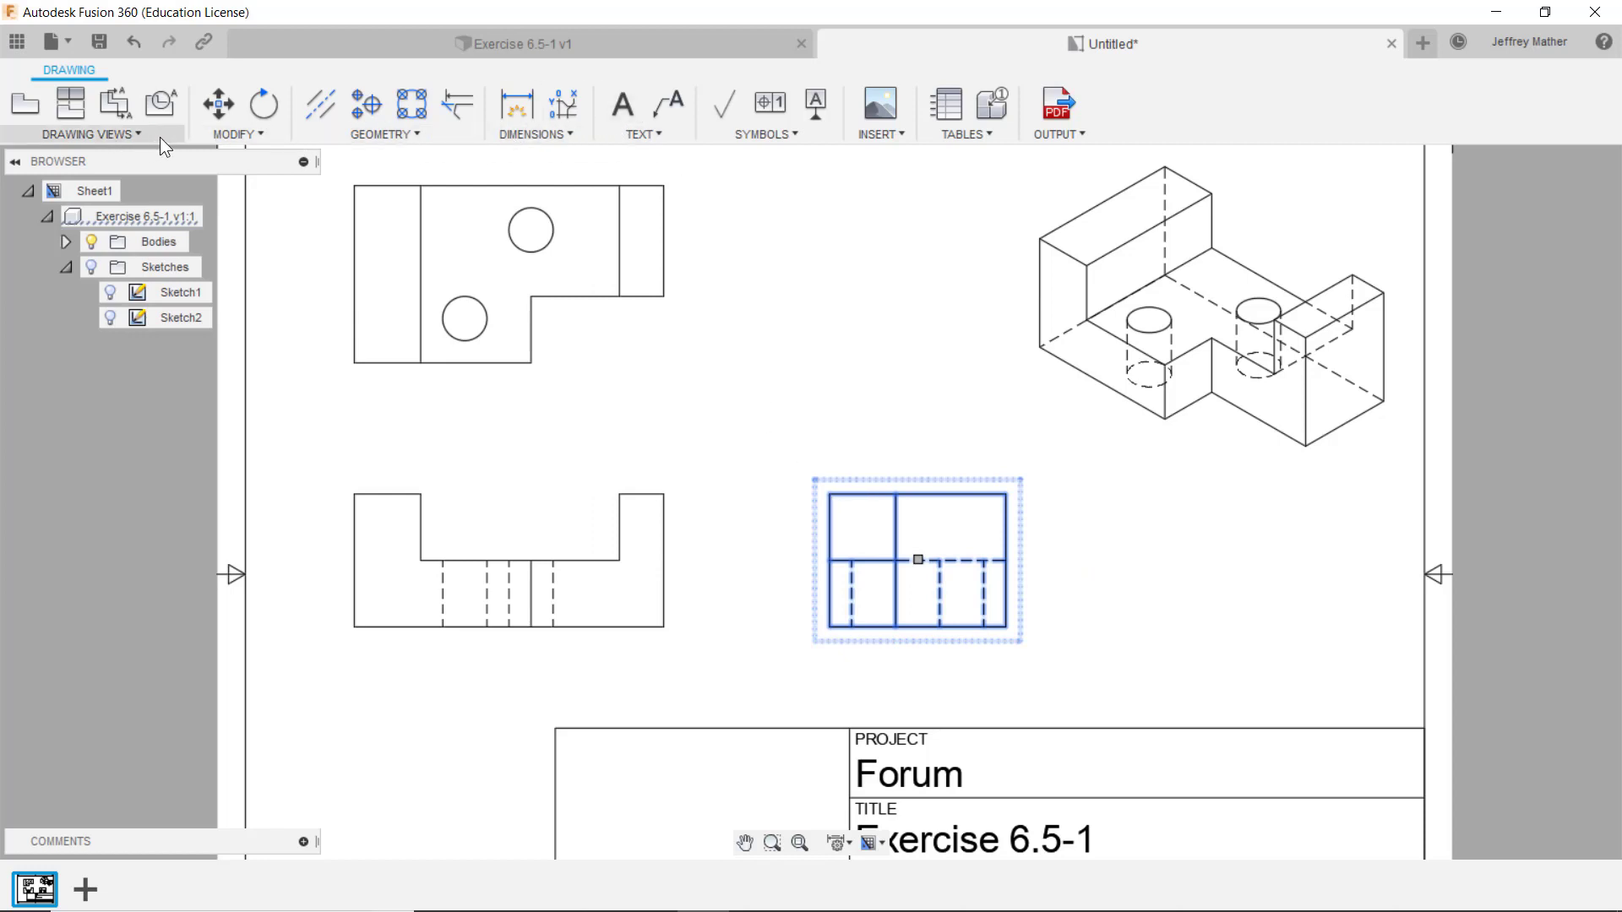
# Add center marks to both holes in the top view
pyautogui.click(363, 110)
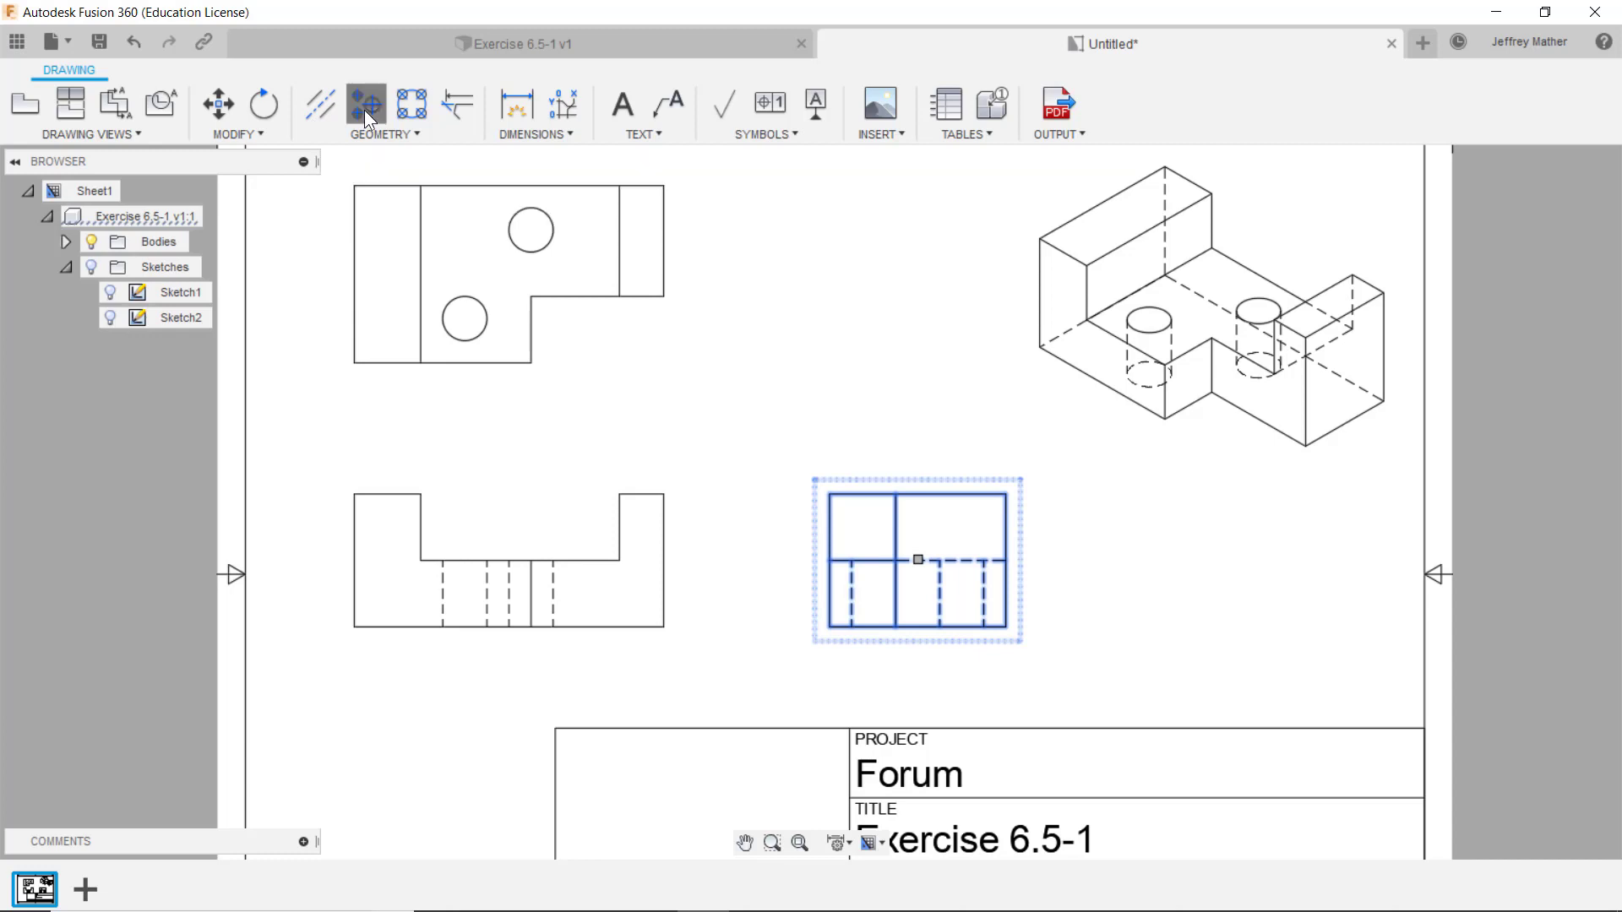
pyautogui.click(512, 245)
pyautogui.click(486, 317)
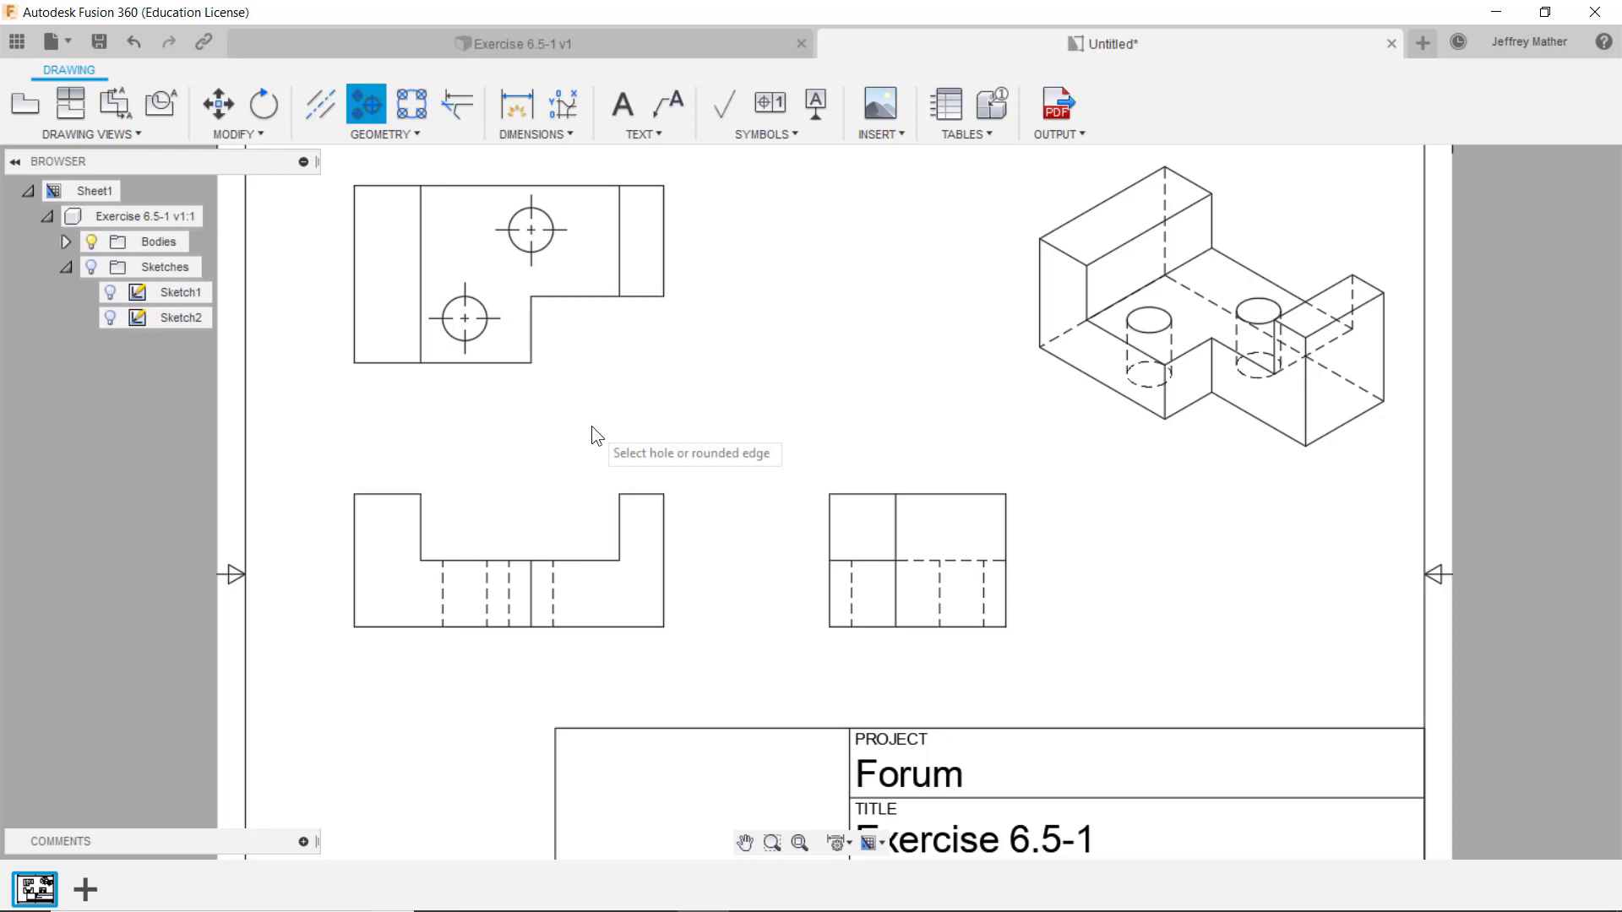
# Add centerlines to the left hole in the front view and to both holes in the right side view
pyautogui.click(321, 104)
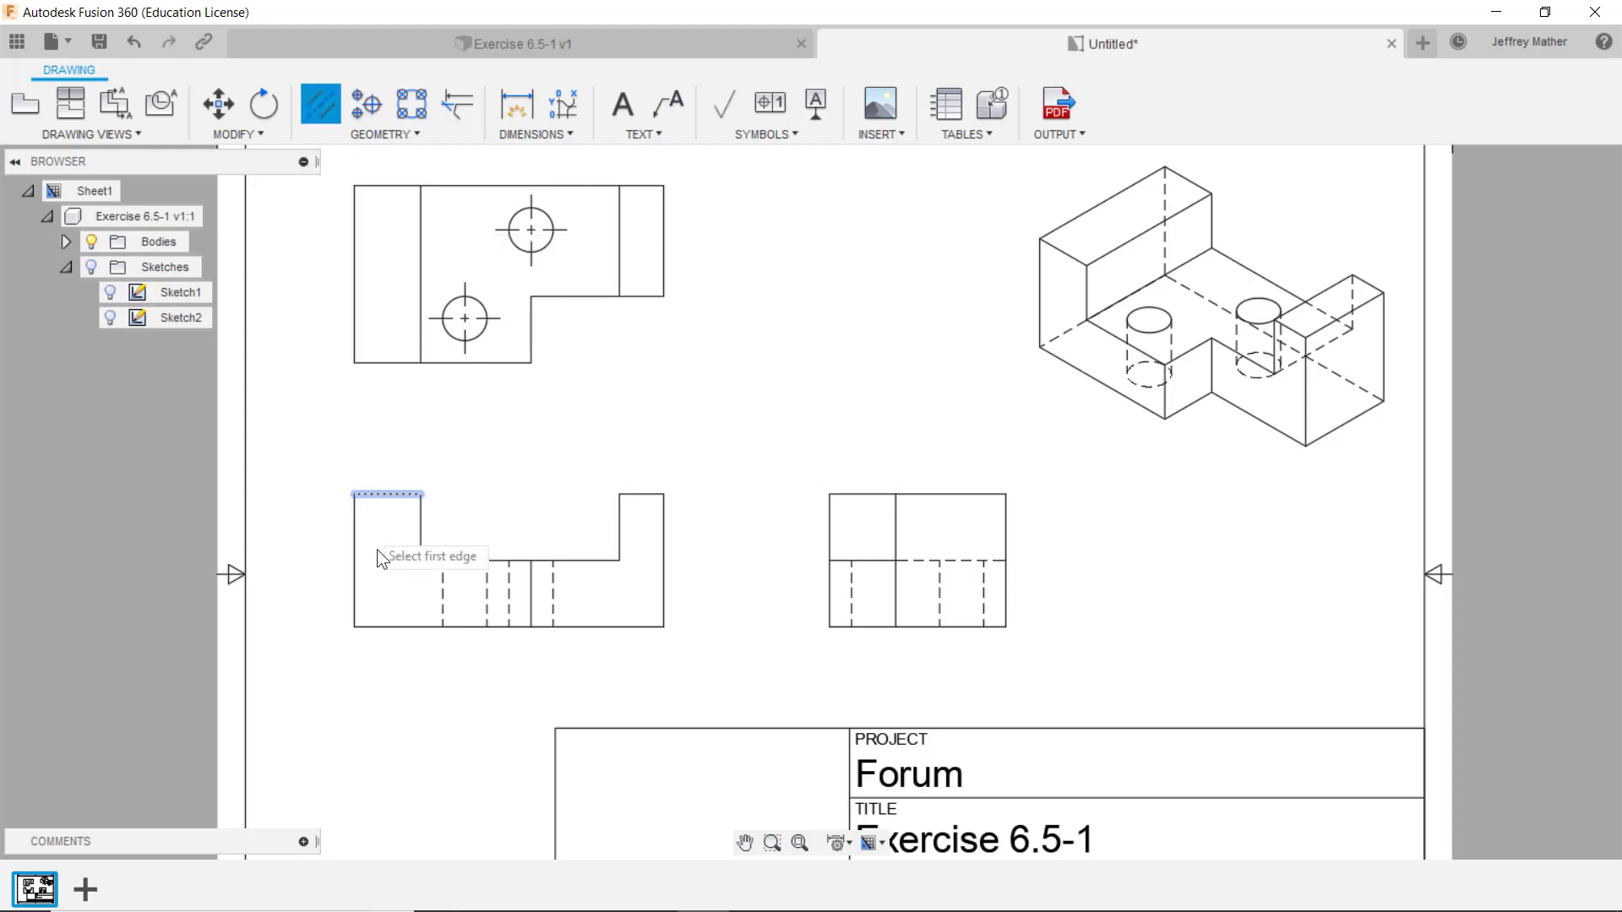
pyautogui.click(441, 571)
pyautogui.click(490, 603)
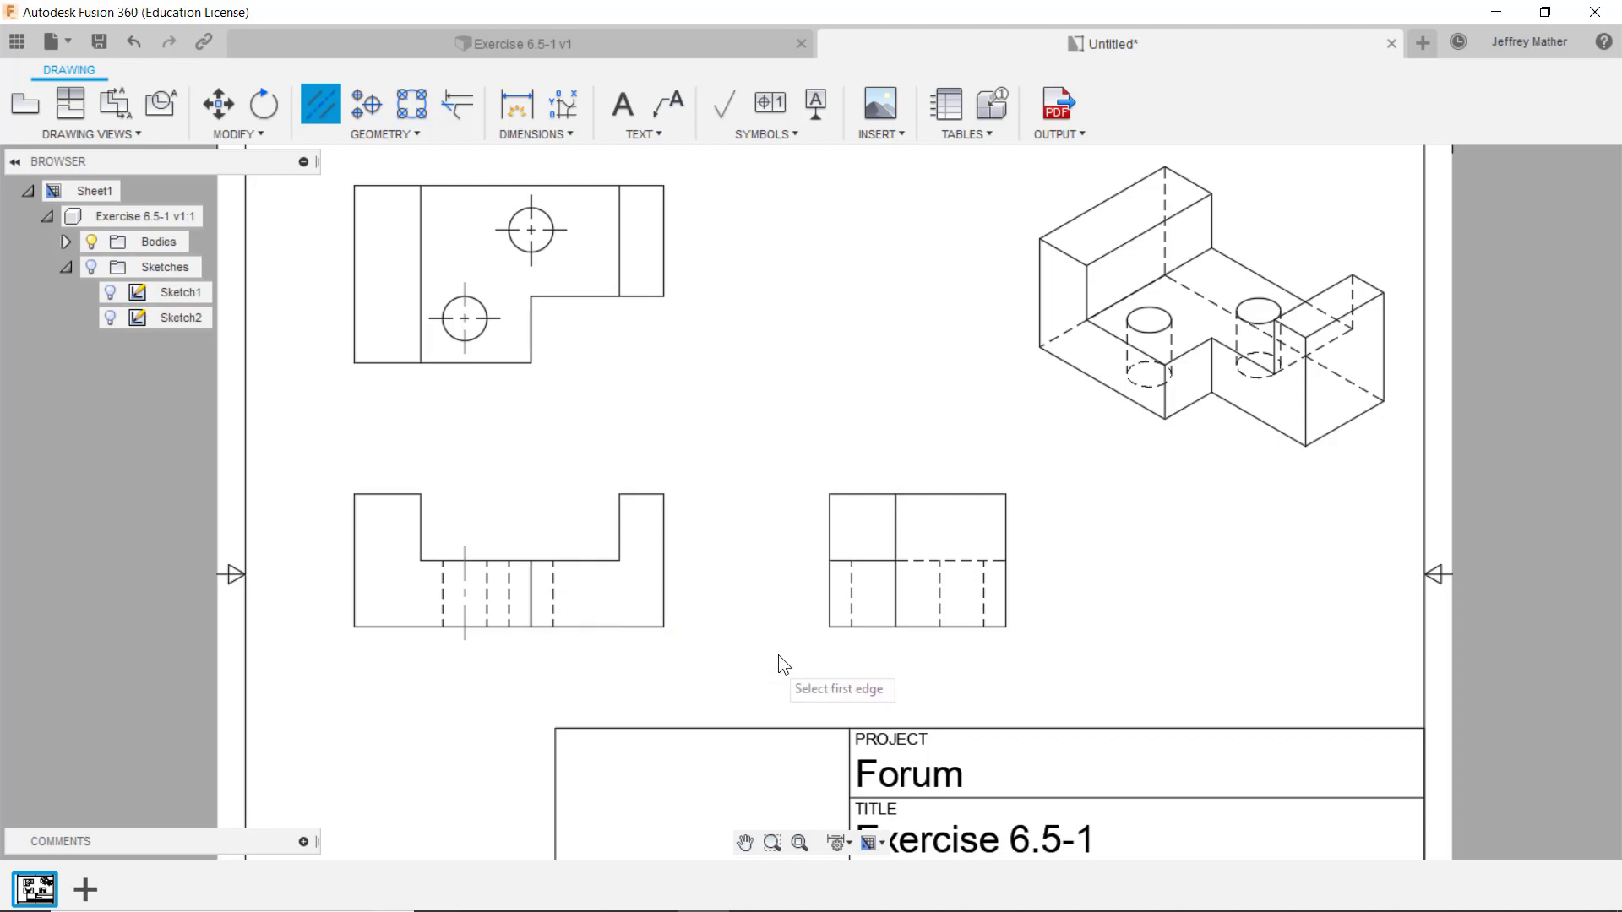
pyautogui.click(853, 606)
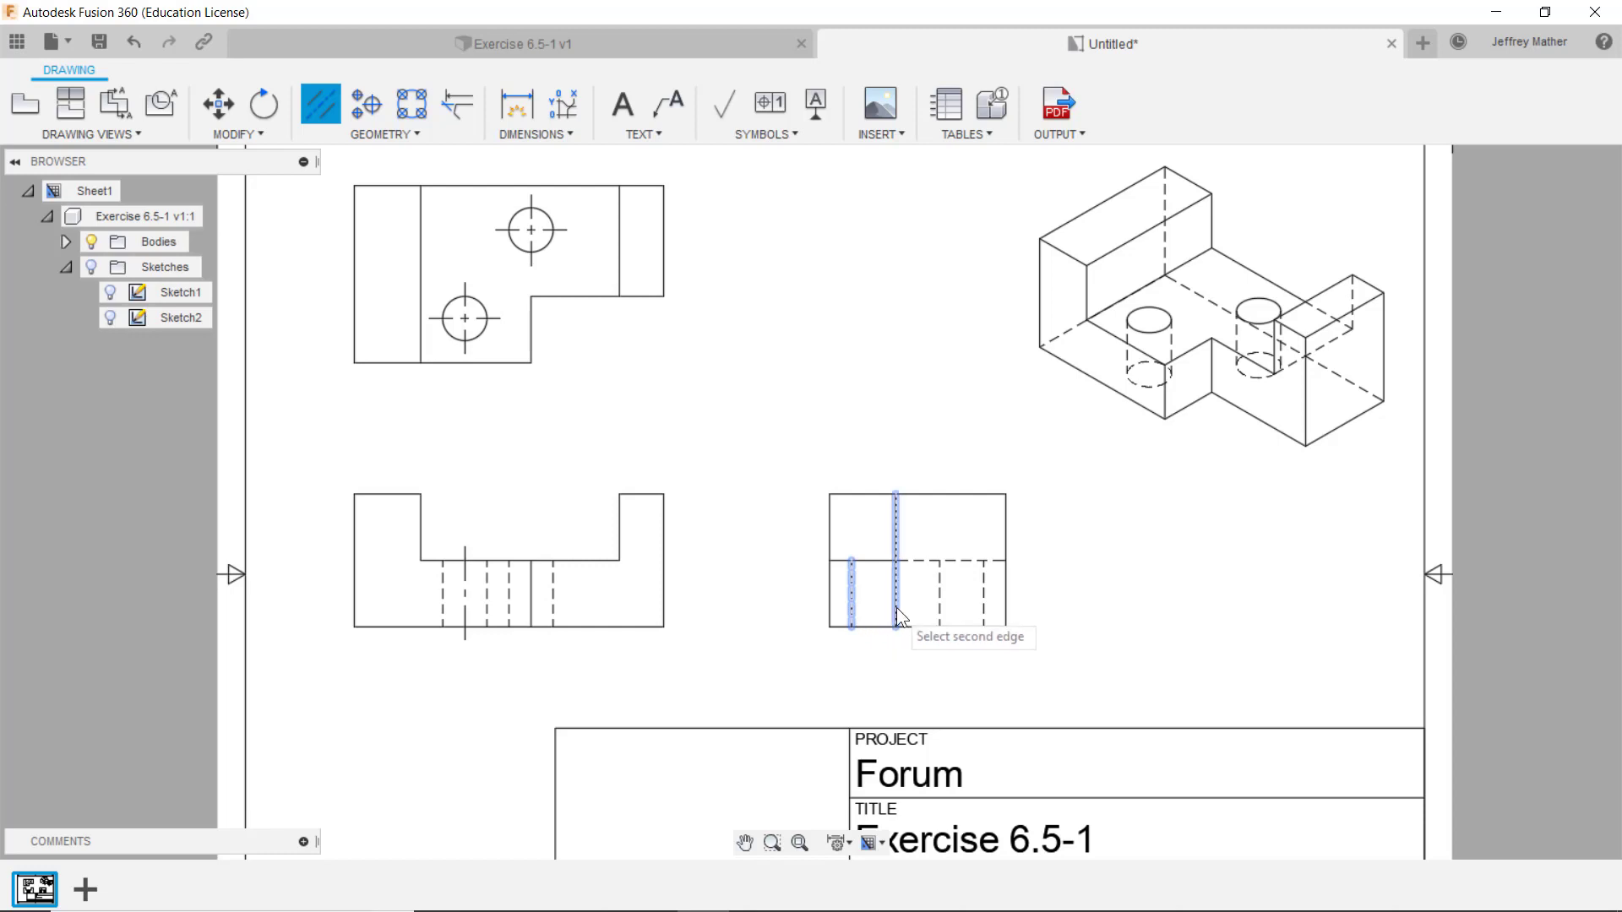
pyautogui.click(896, 607)
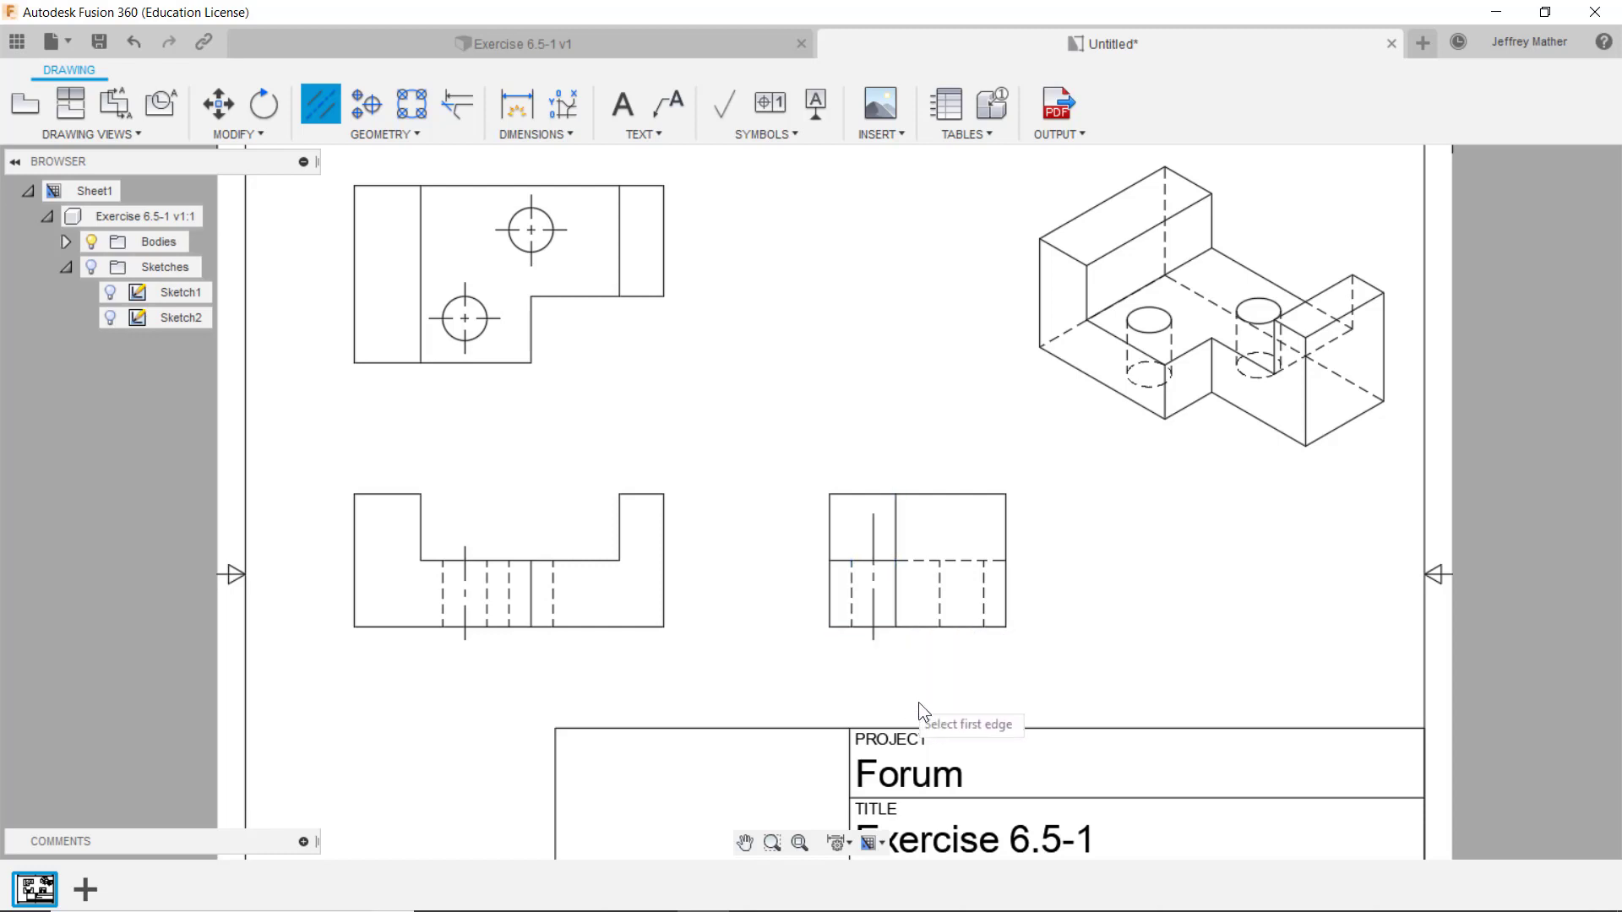
pyautogui.click(940, 607)
pyautogui.click(985, 612)
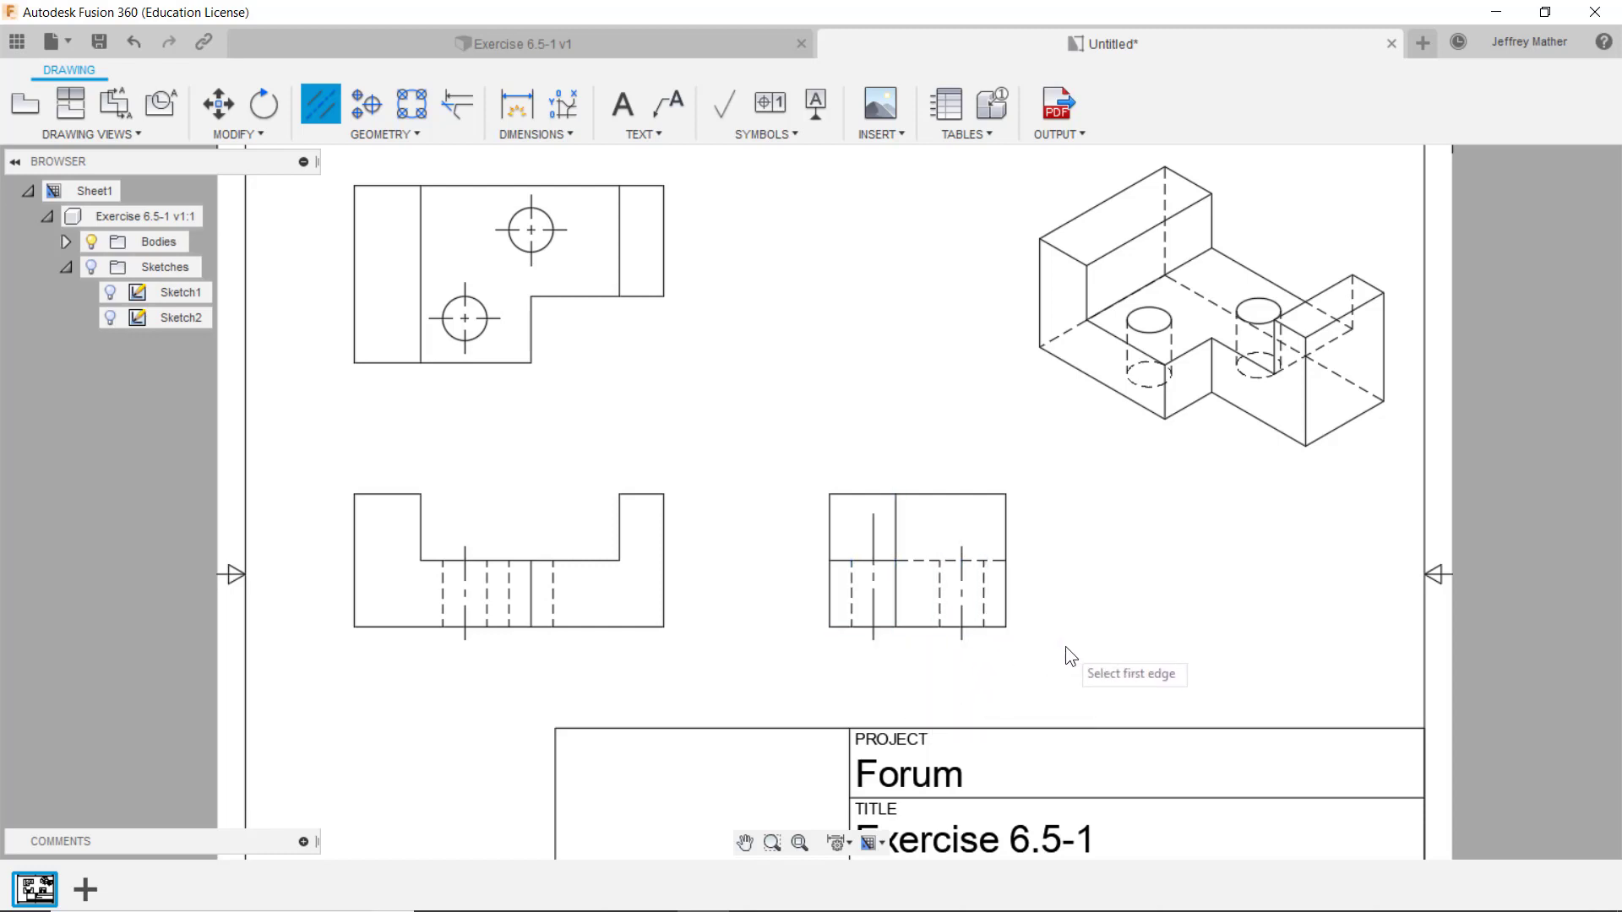
pyautogui.press('Escape')
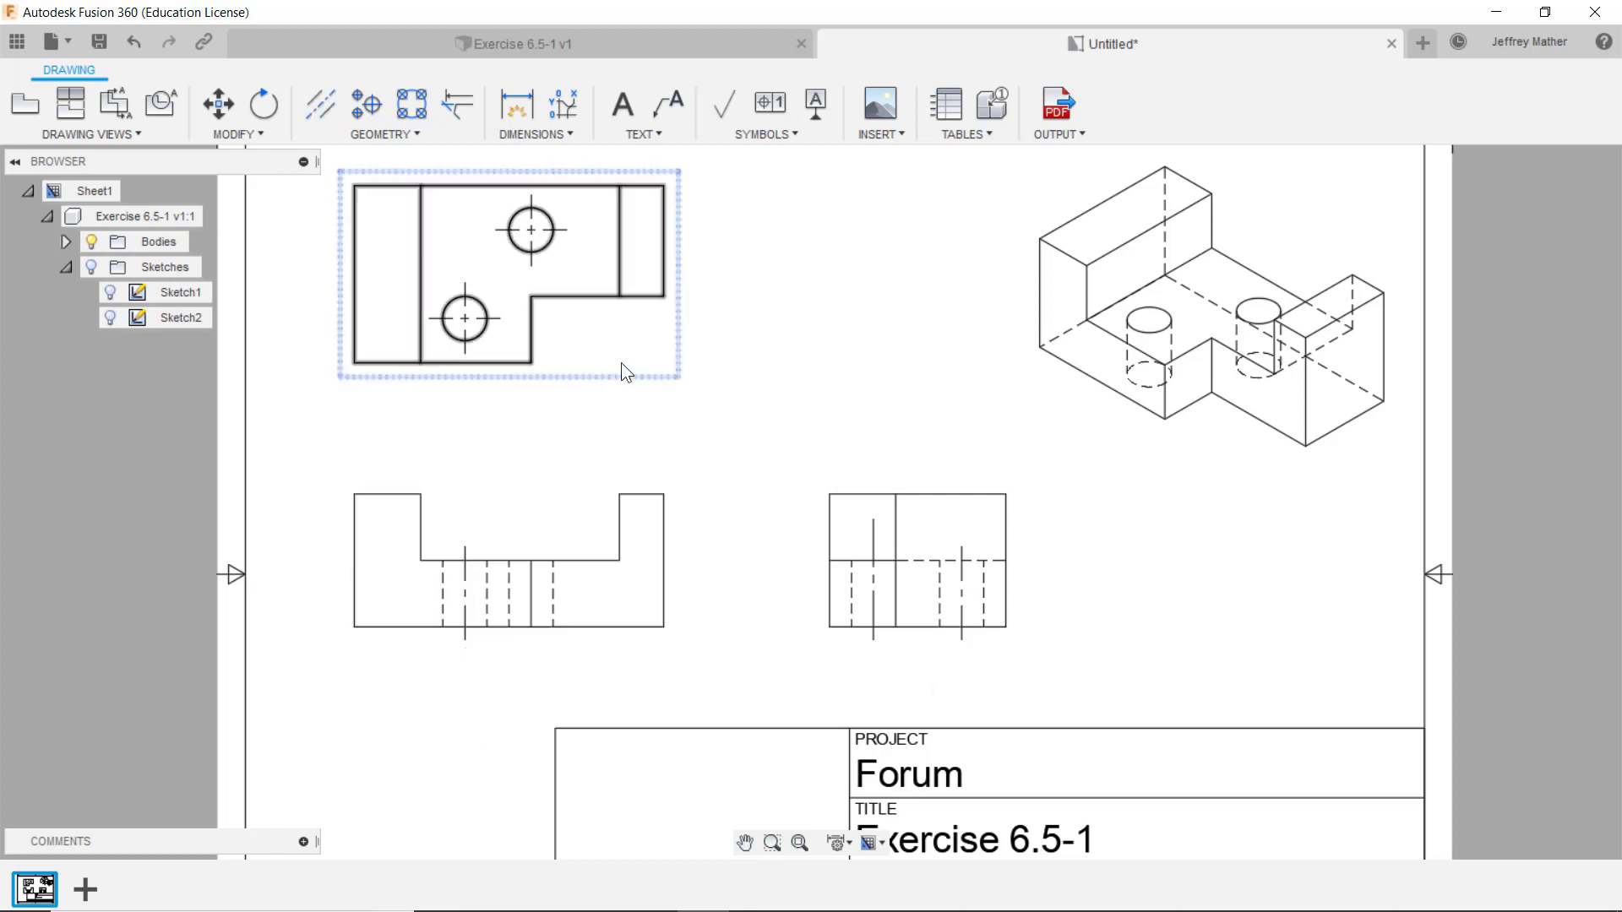
# Dimension the part's overall width below the front view
pyautogui.scroll(-1, 679, 480)
pyautogui.scroll(-2, 469, 221)
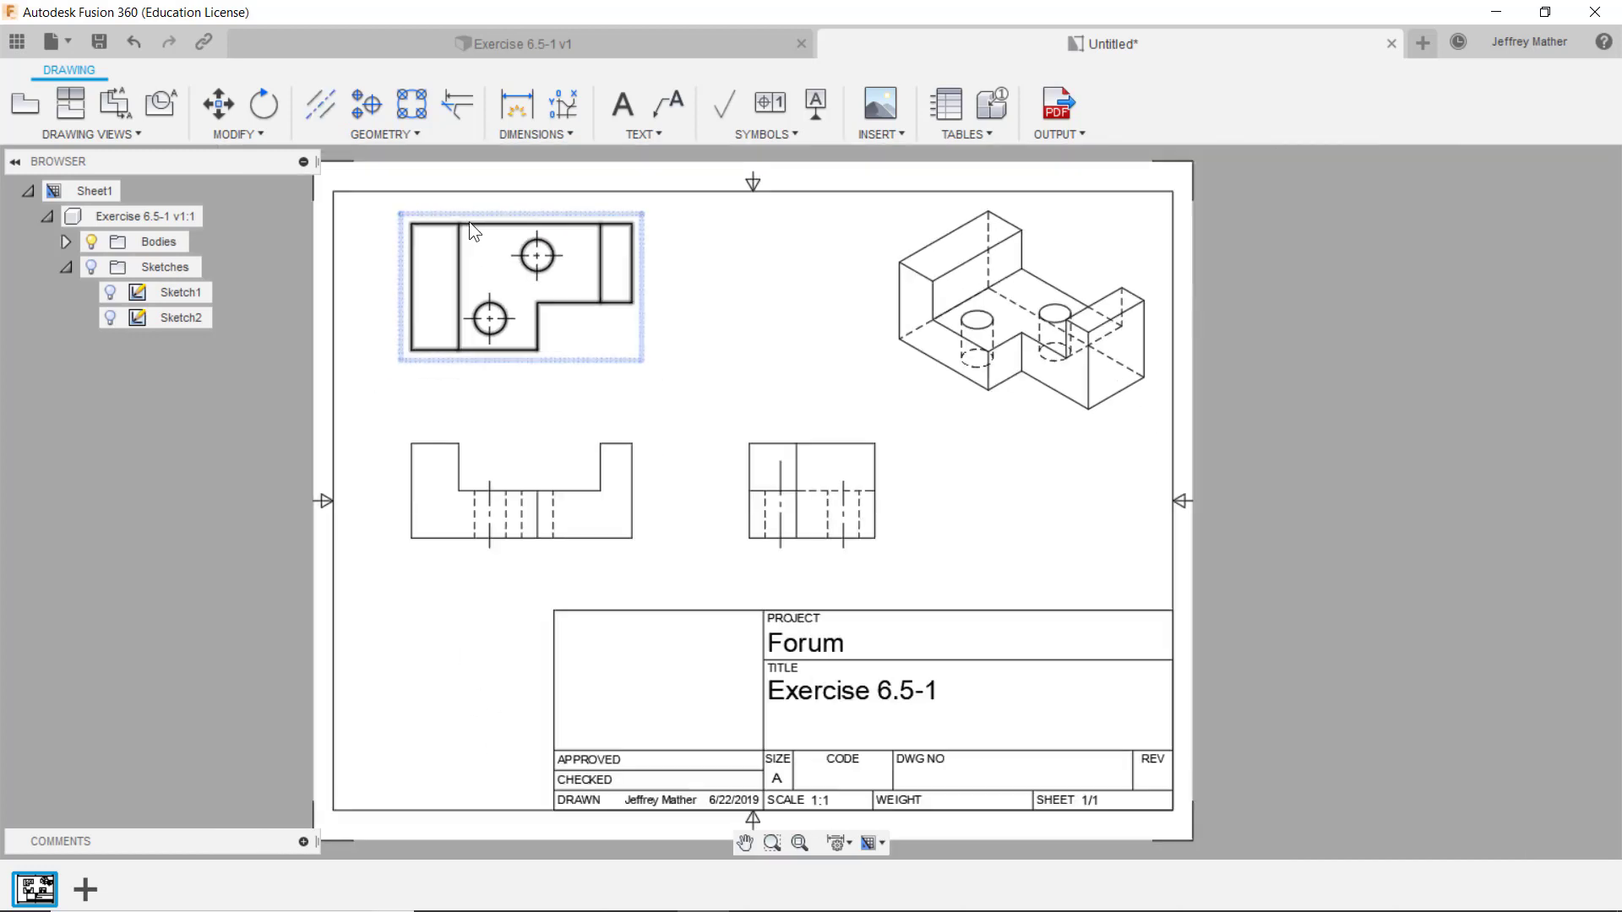
pyautogui.scroll(3, 469, 222)
pyautogui.scroll(1, 469, 221)
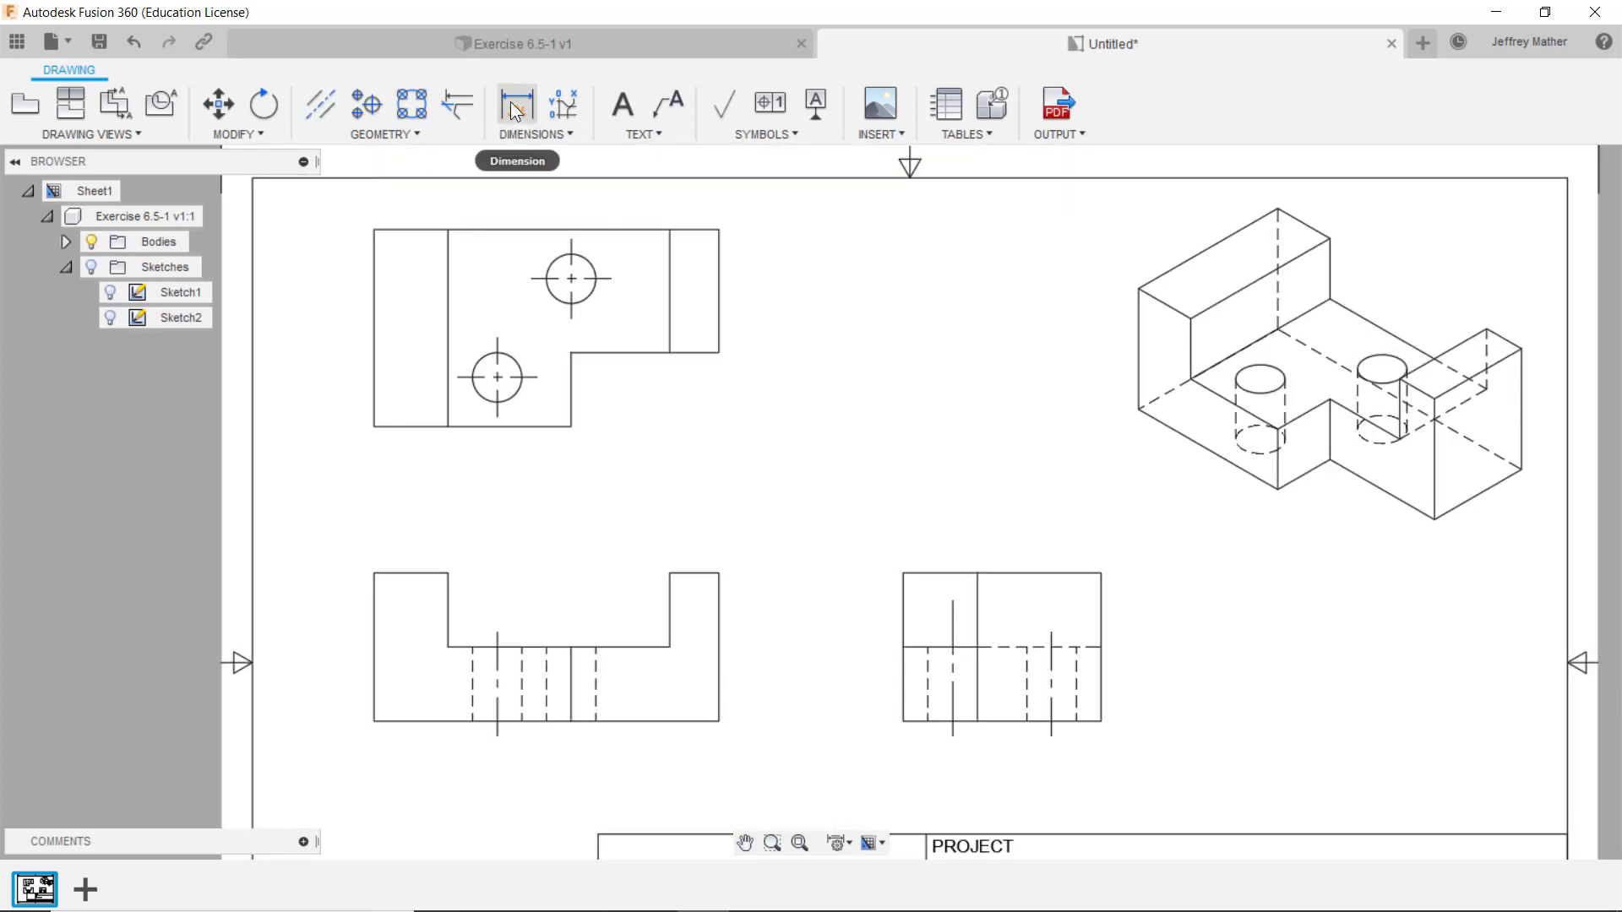
pyautogui.click(514, 111)
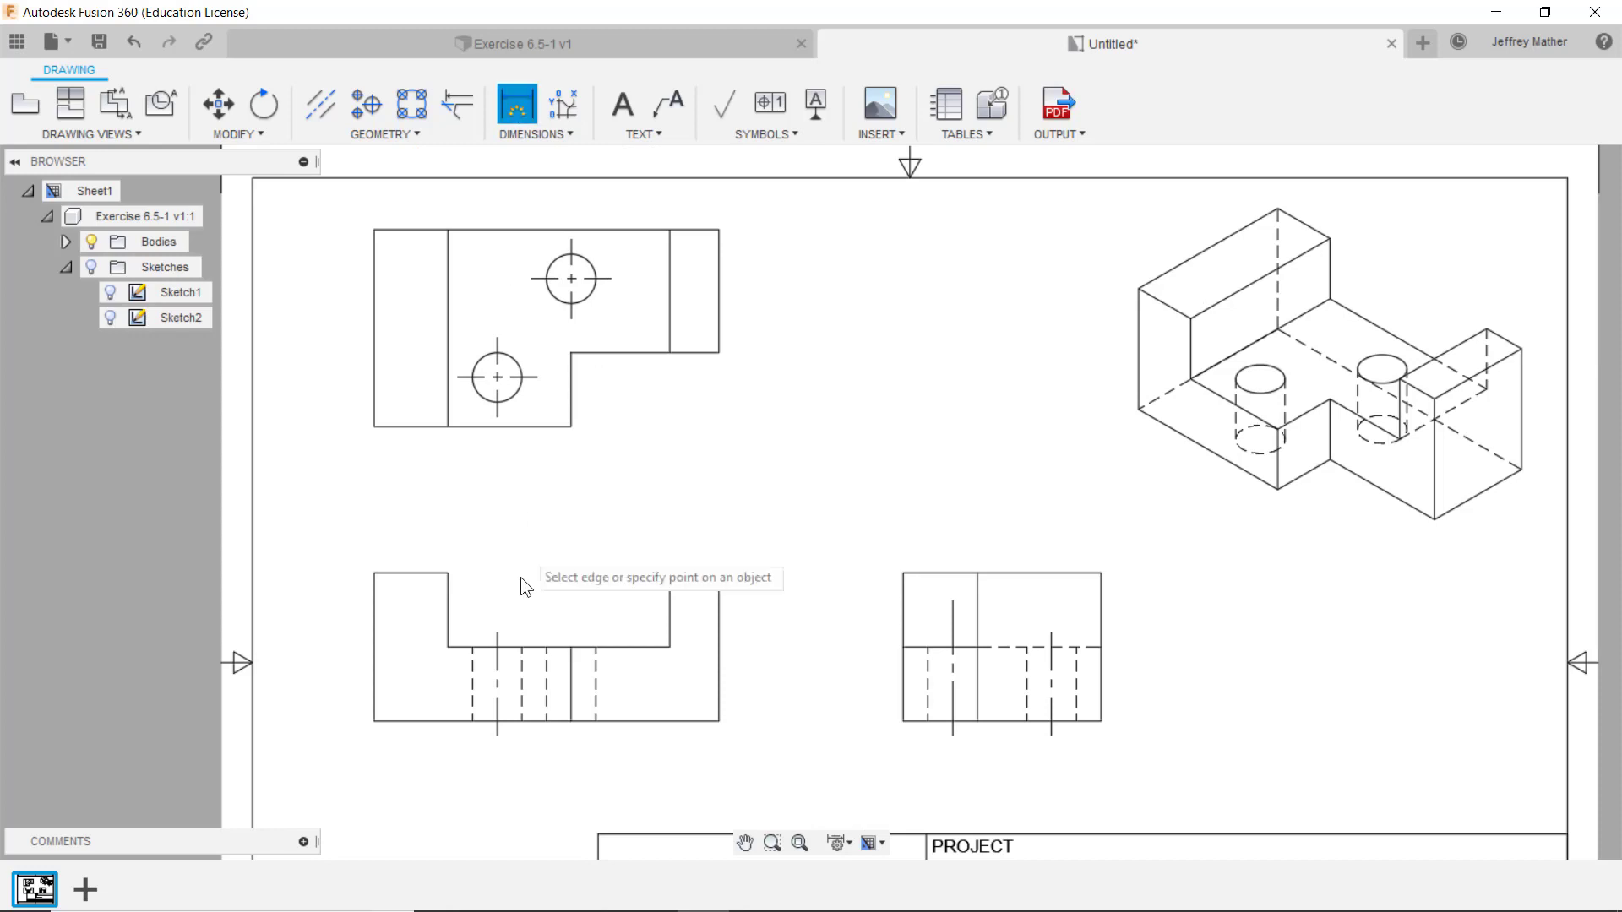
pyautogui.click(413, 721)
pyautogui.click(375, 722)
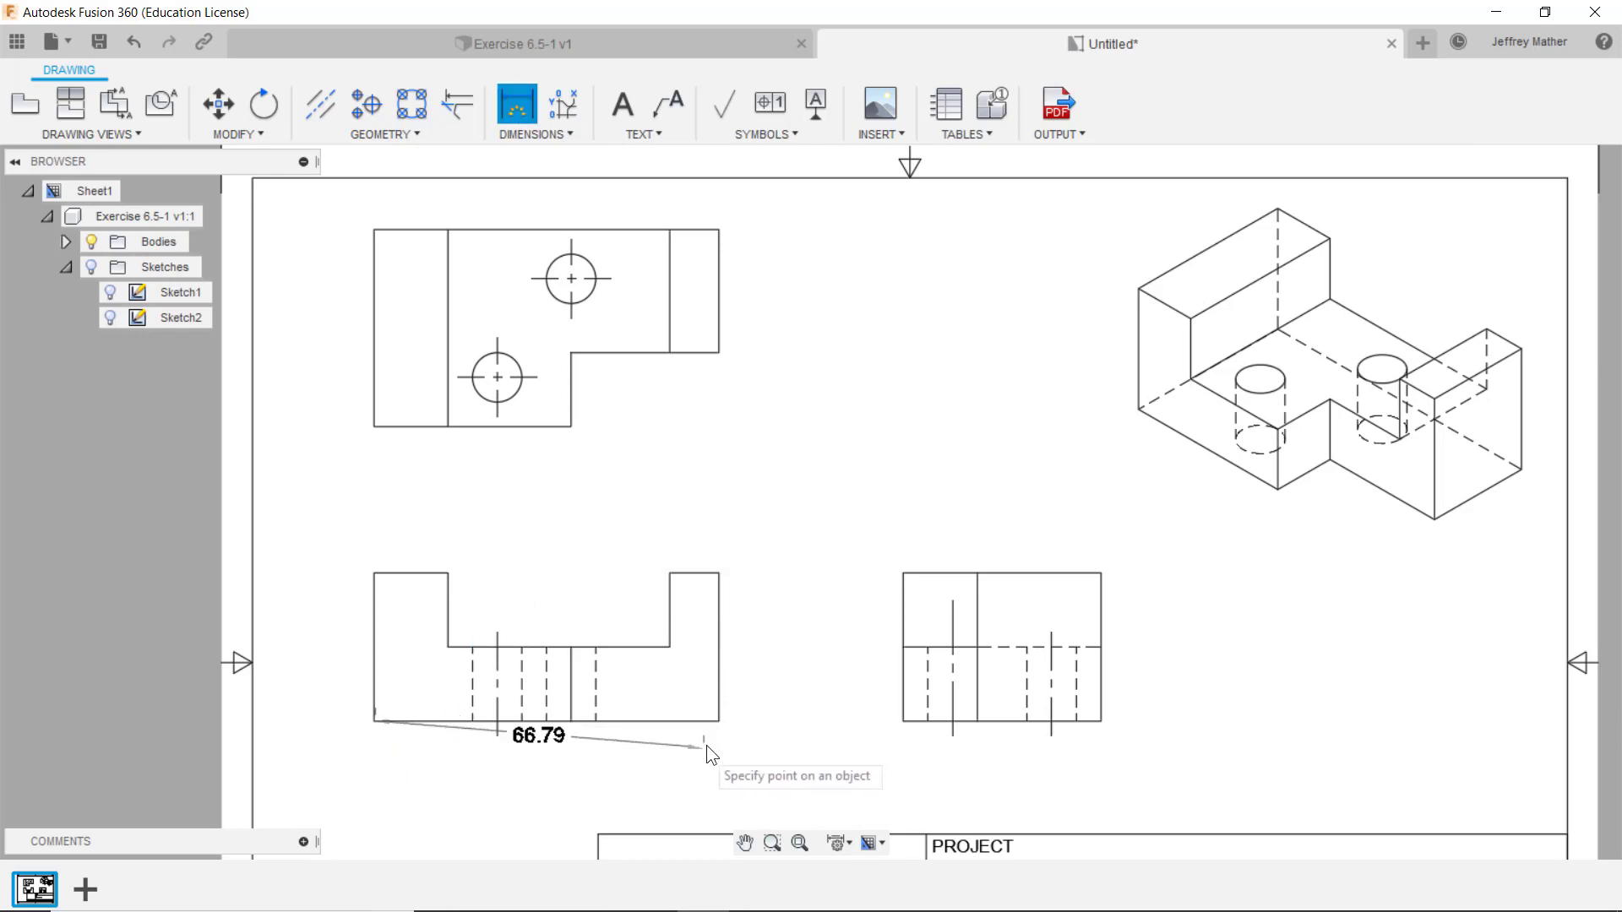
pyautogui.click(721, 721)
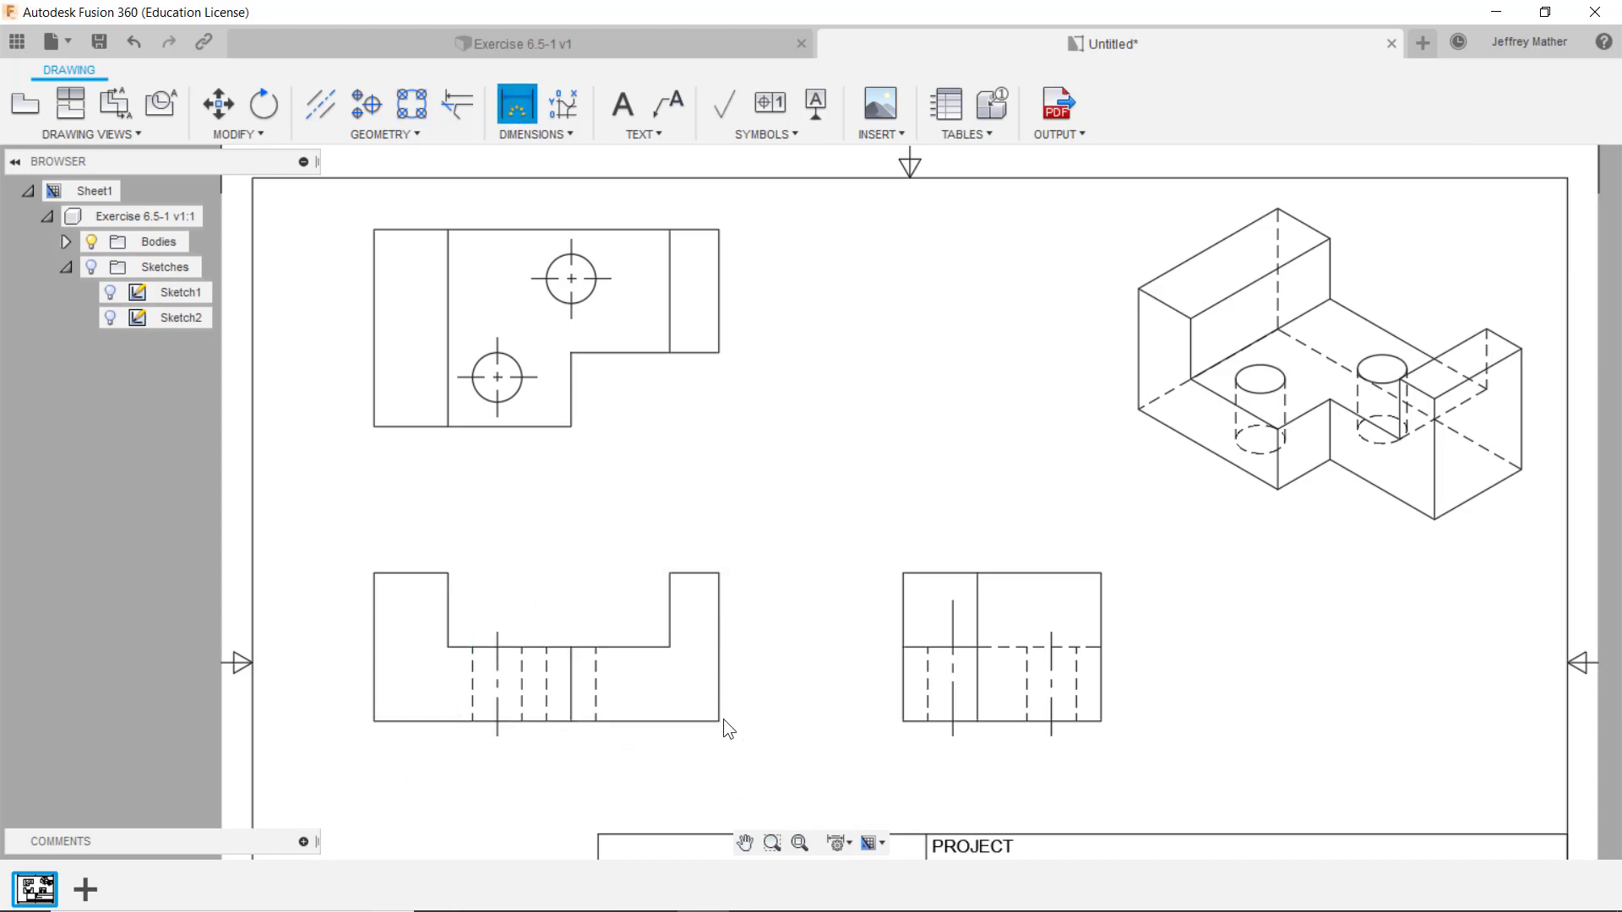
pyautogui.click(623, 769)
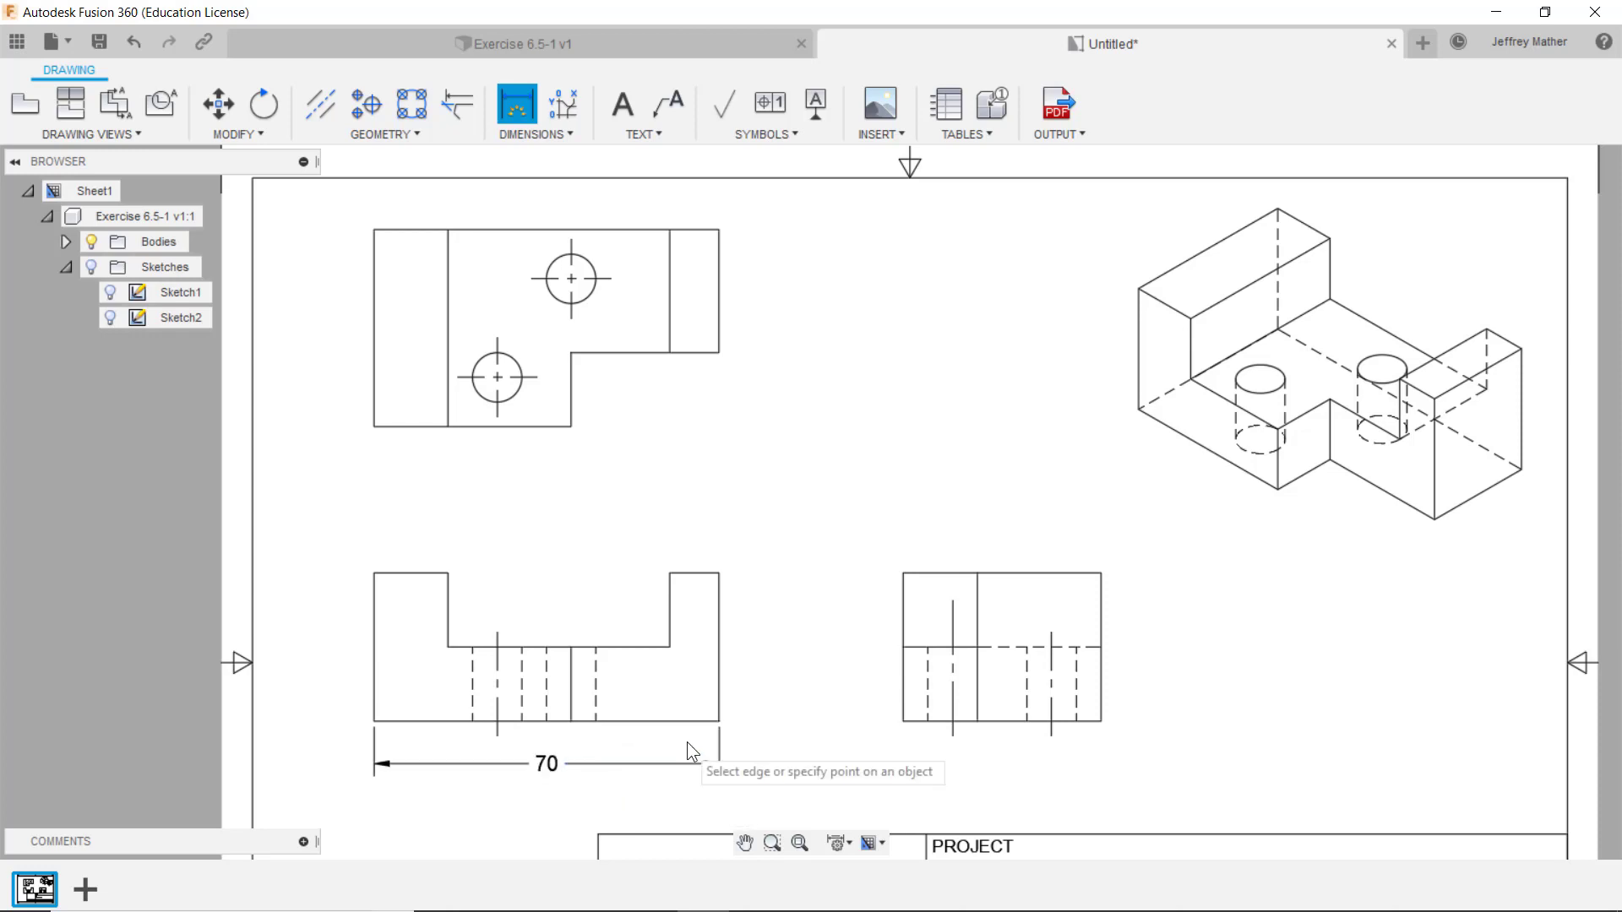
# Dimension the widths of the left and right uprights above the front view
pyautogui.click(408, 572)
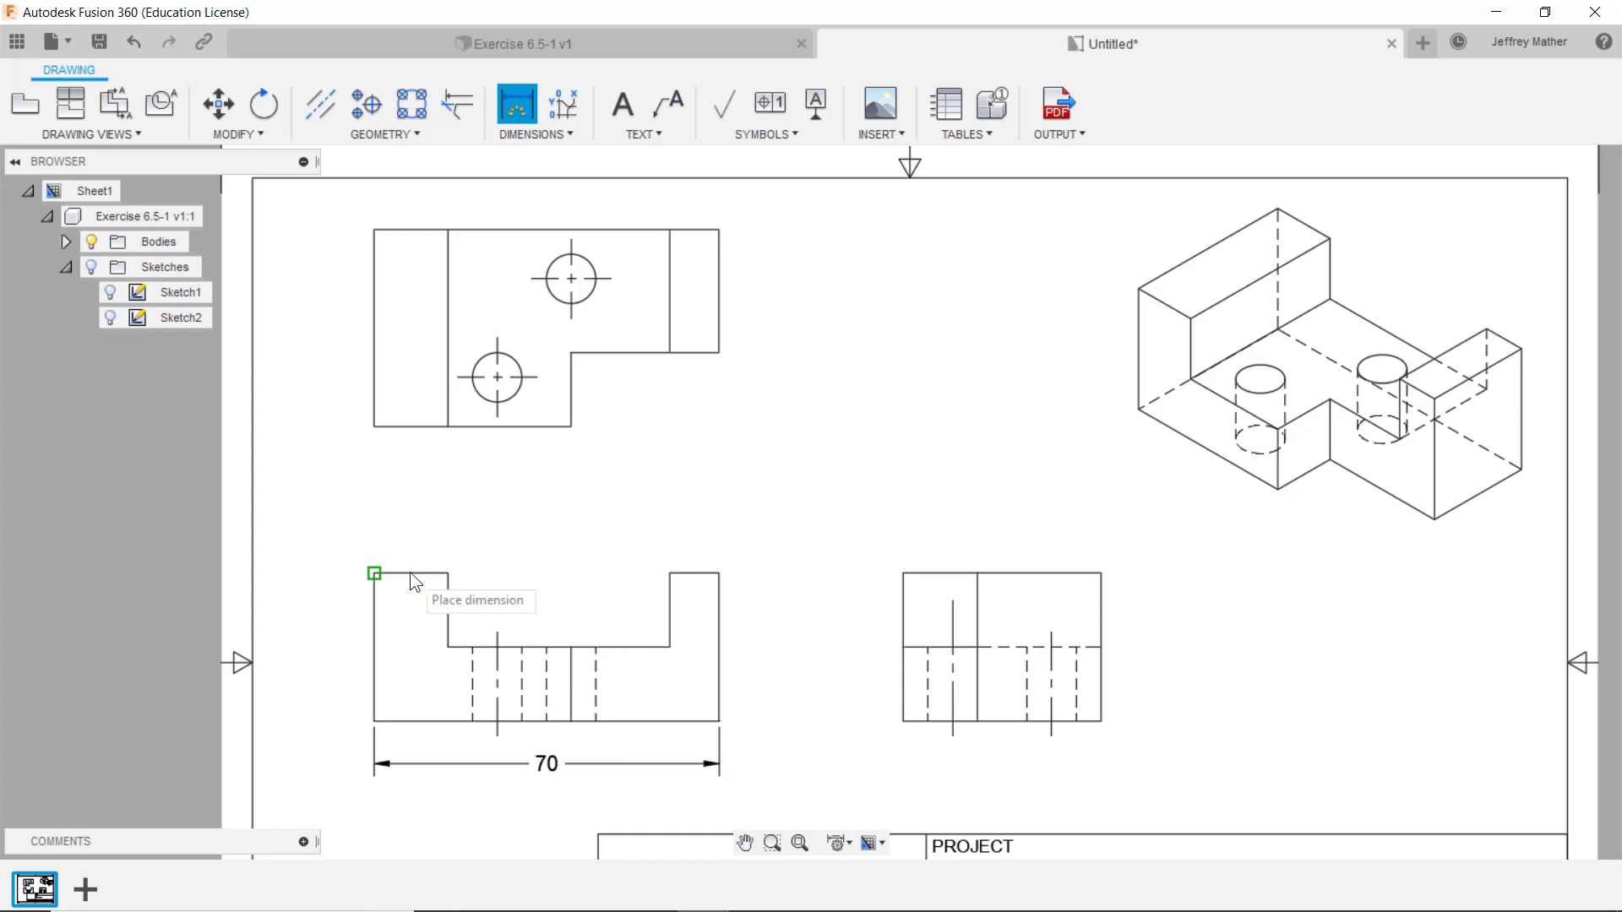
pyautogui.click(485, 553)
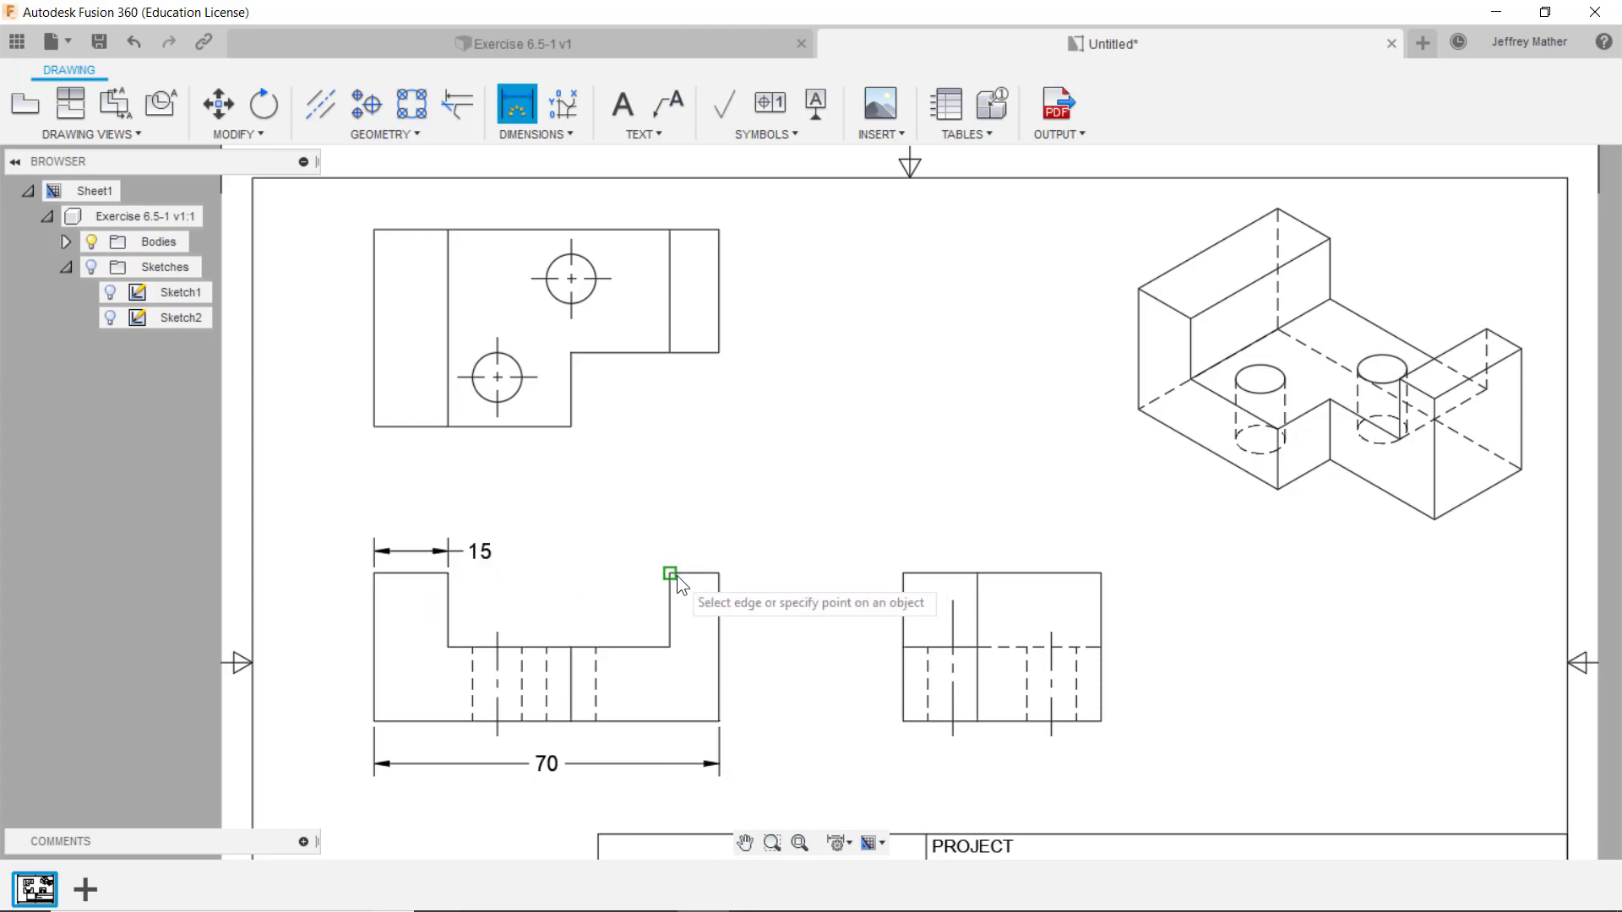
pyautogui.click(674, 574)
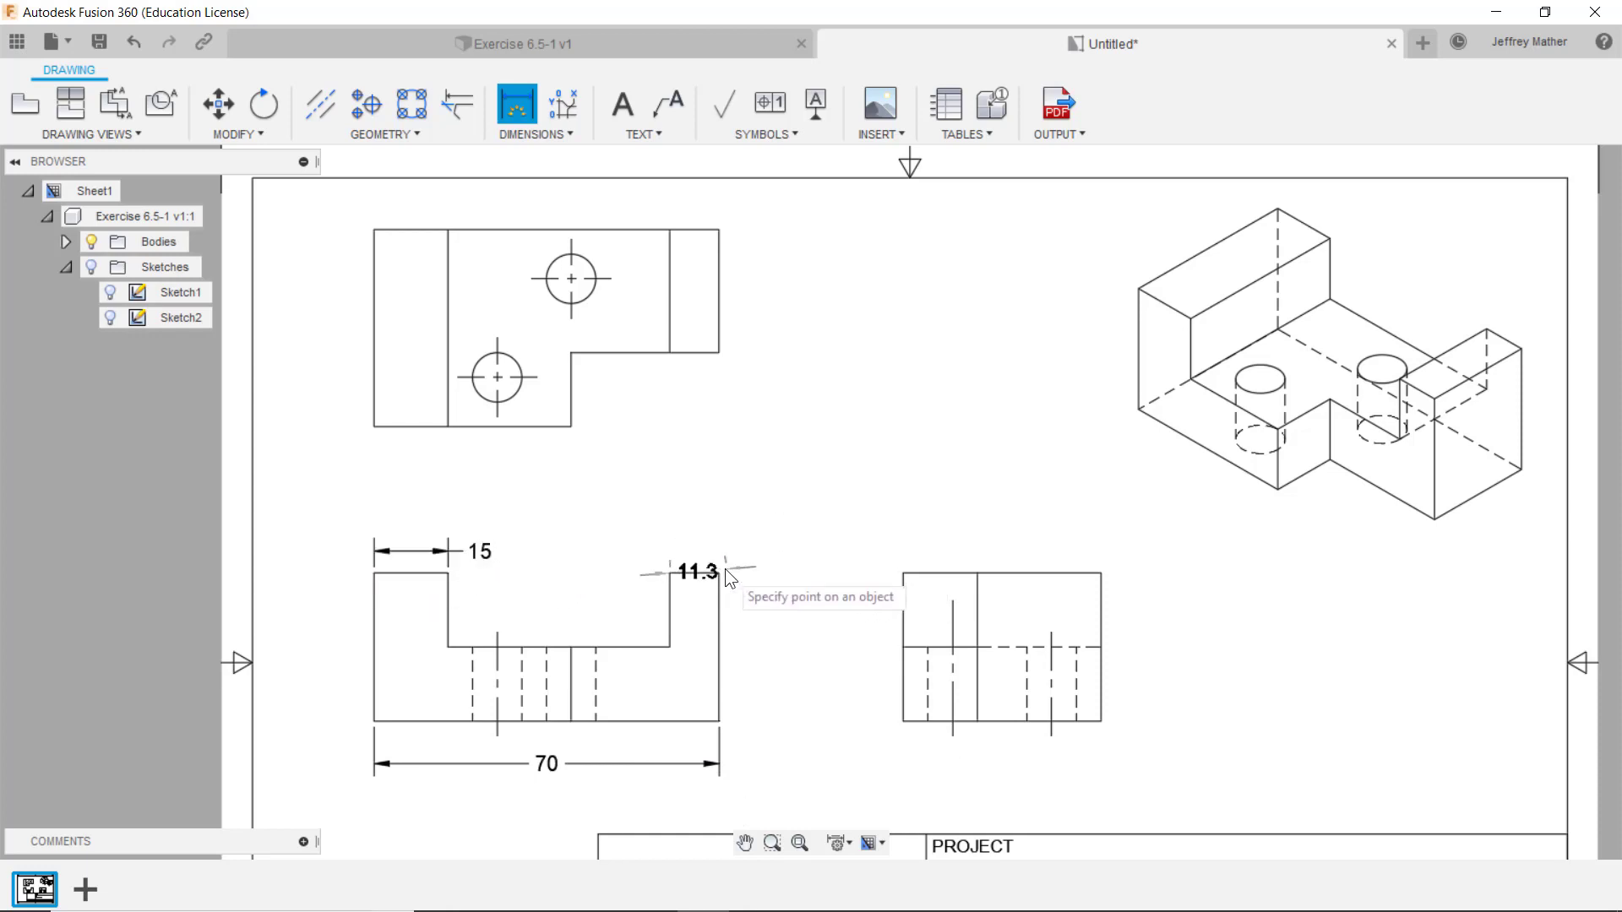
pyautogui.click(720, 573)
pyautogui.click(635, 540)
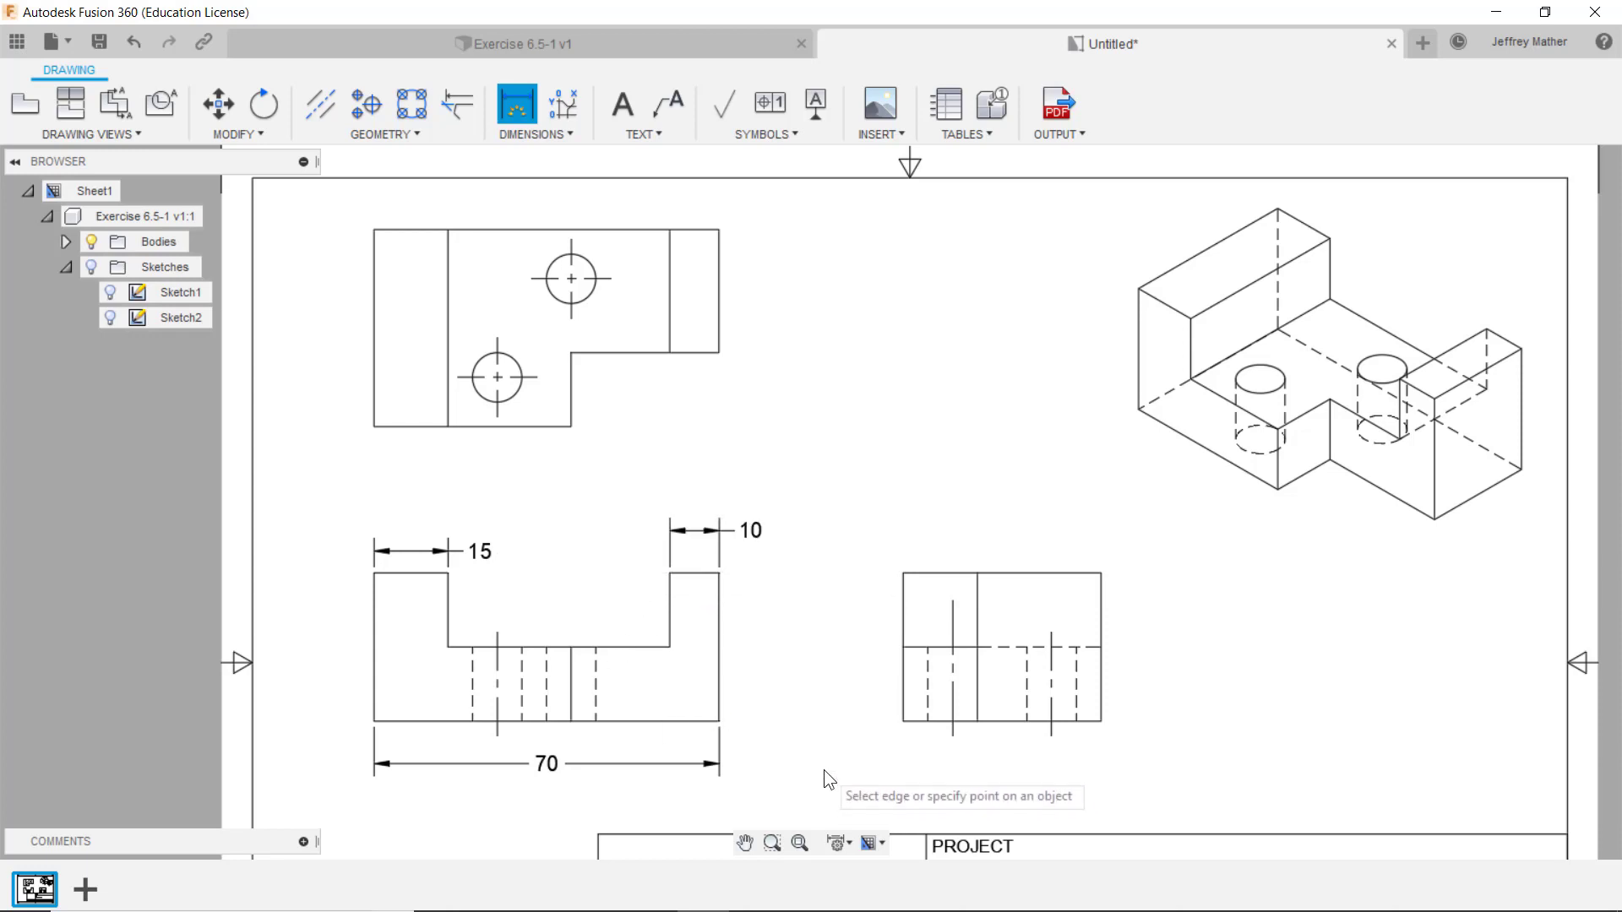
# Dimension the thickness of the base between the slot floor and bottom edge, to the right of the front view
pyautogui.click(657, 649)
pyautogui.click(711, 723)
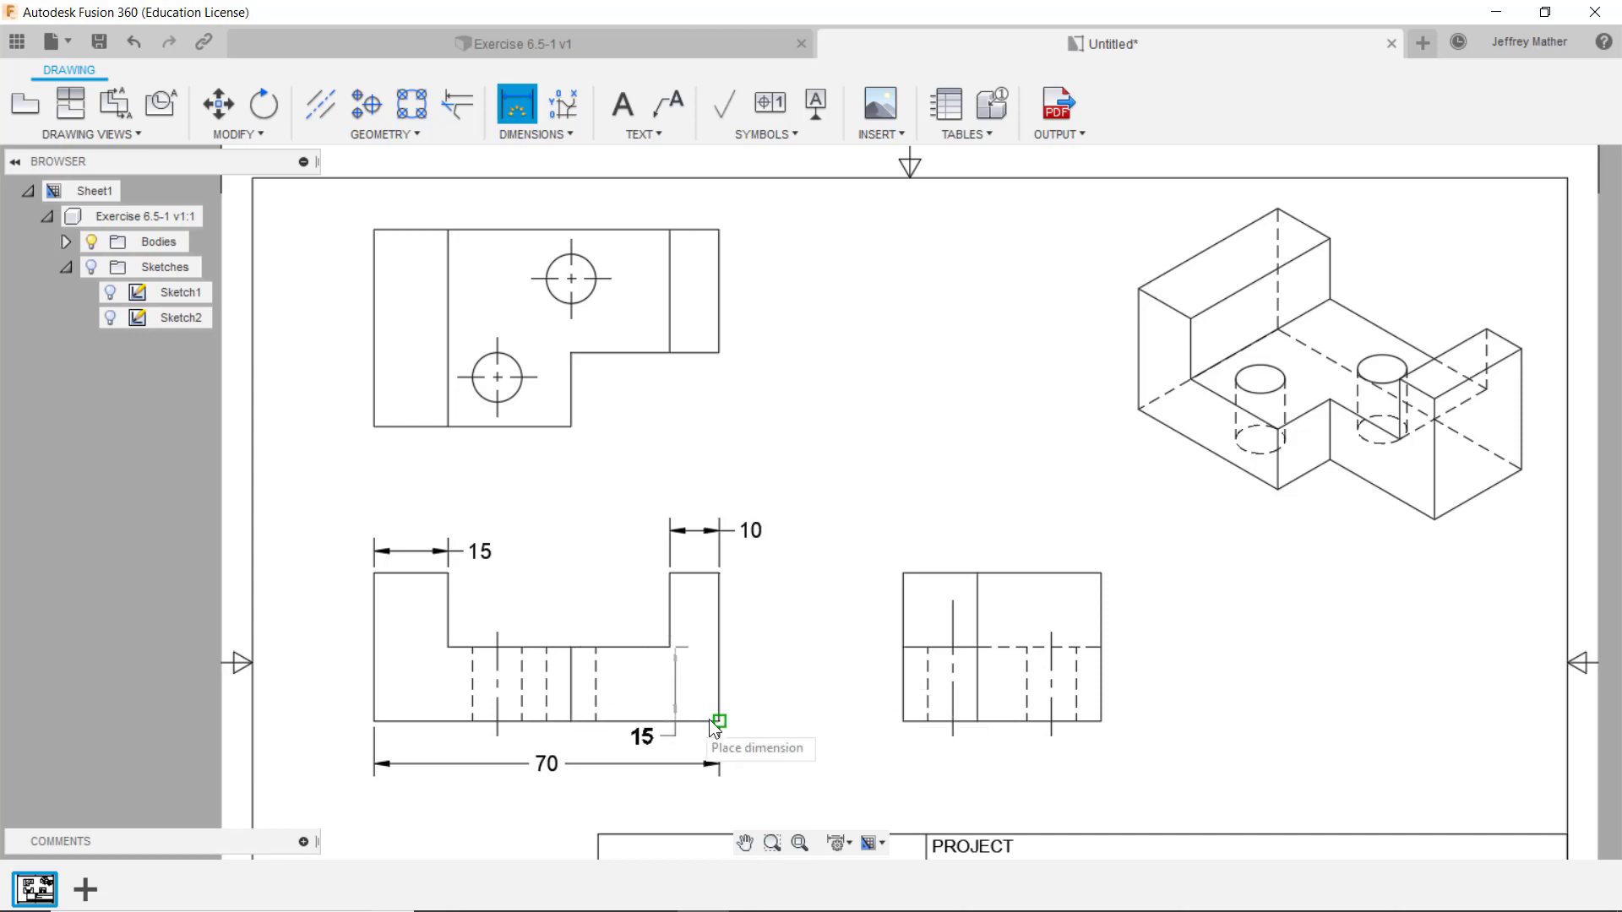
pyautogui.click(798, 698)
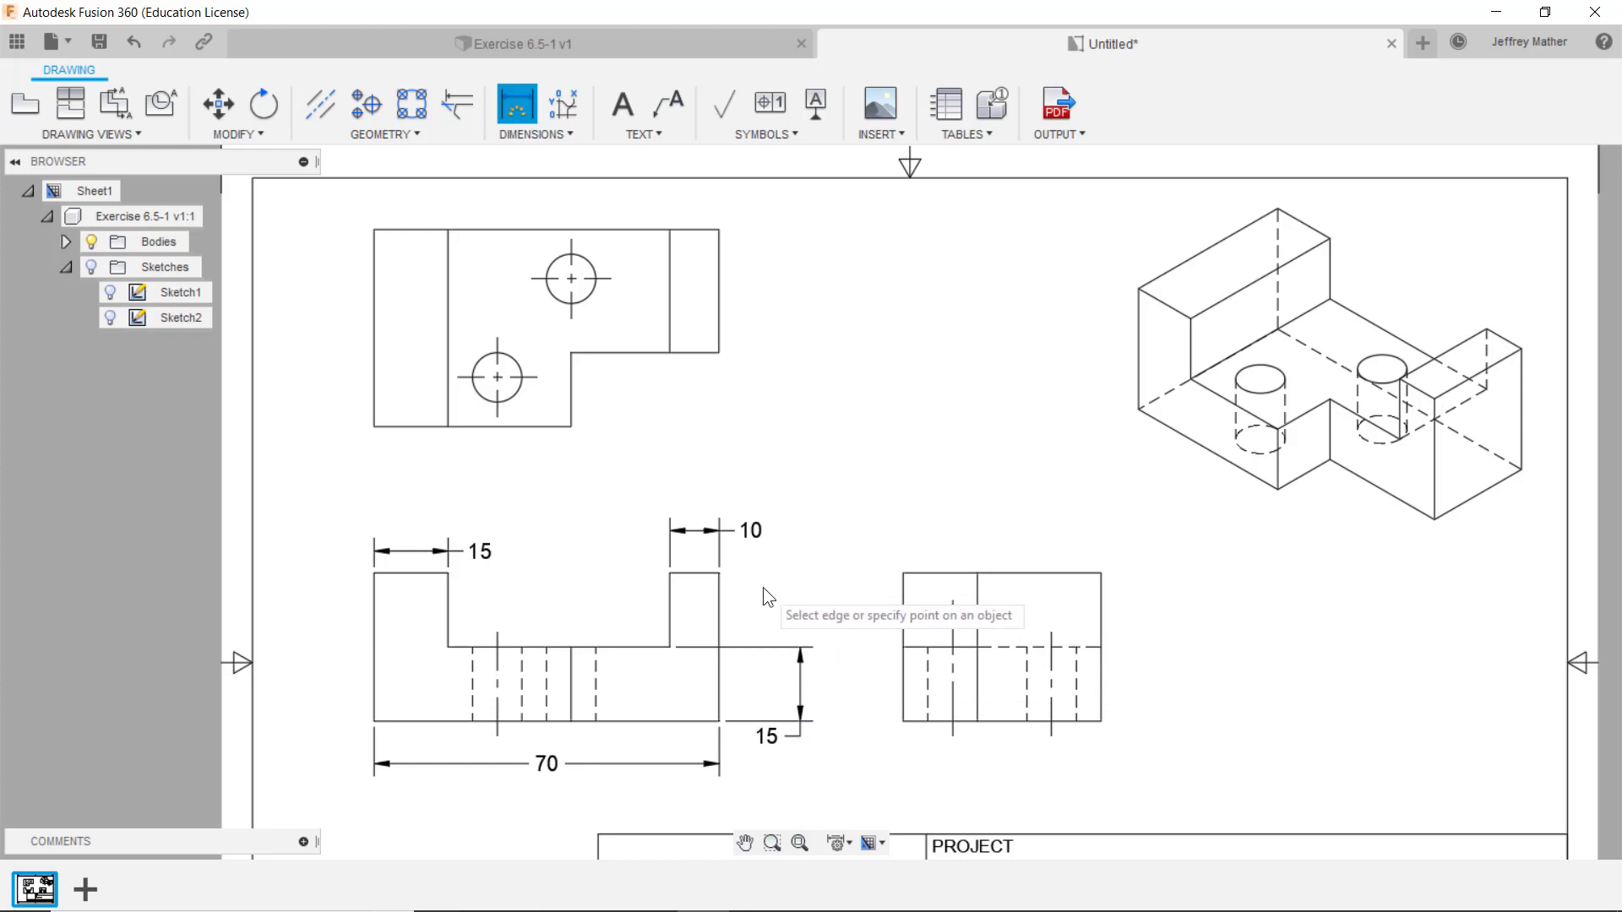
# Dimension the part's overall depth below the right side view
pyautogui.click(904, 722)
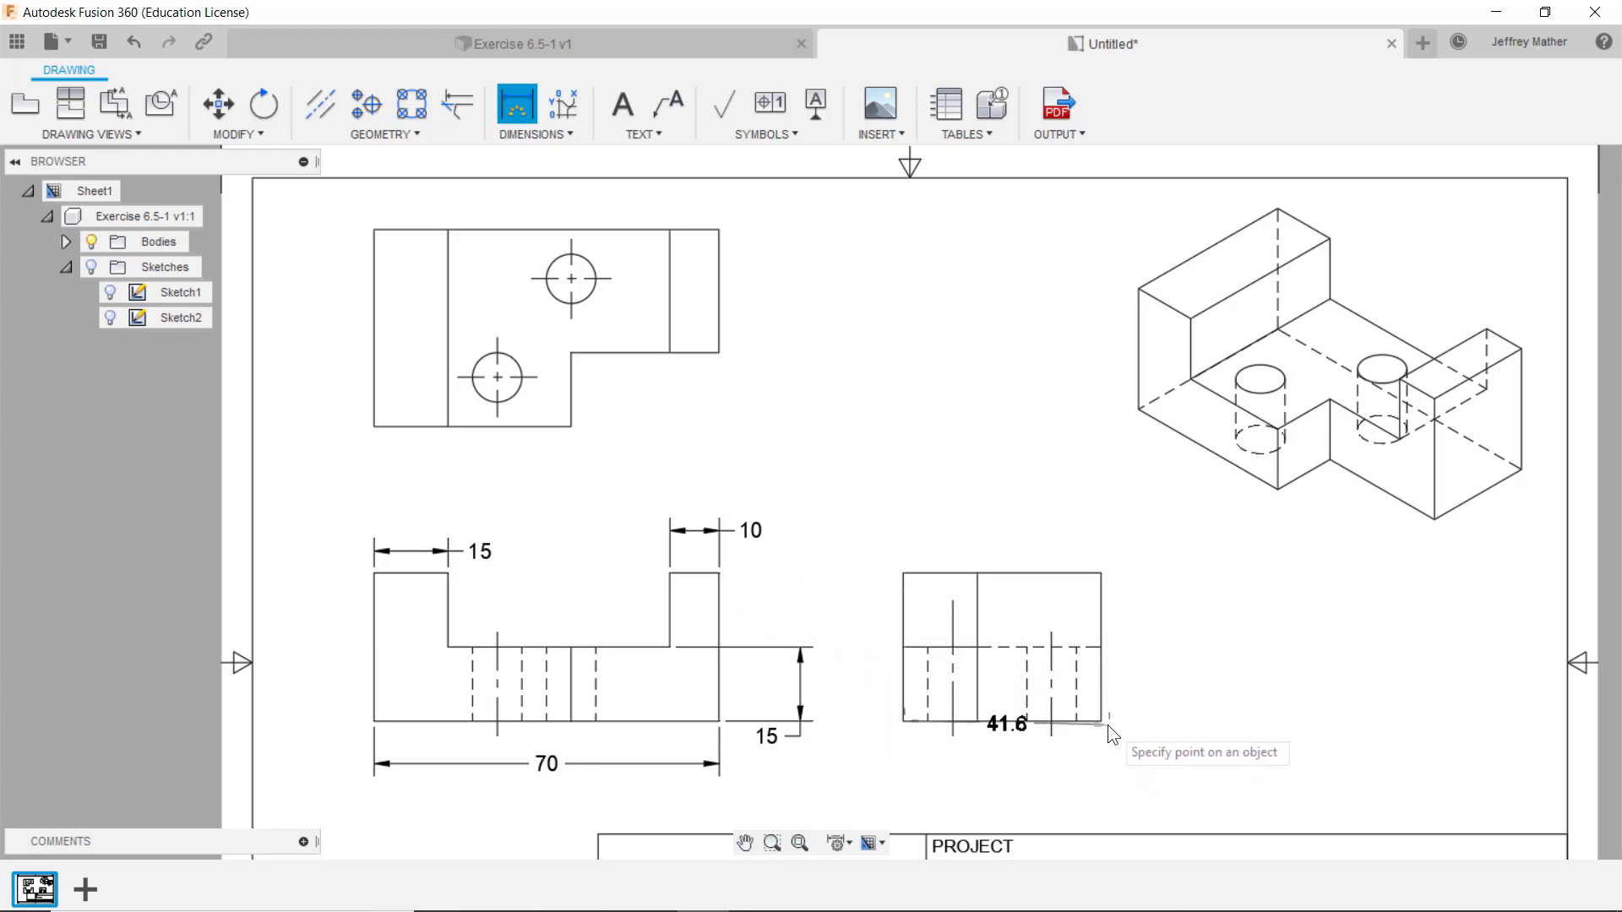
pyautogui.click(1104, 721)
pyautogui.click(1039, 758)
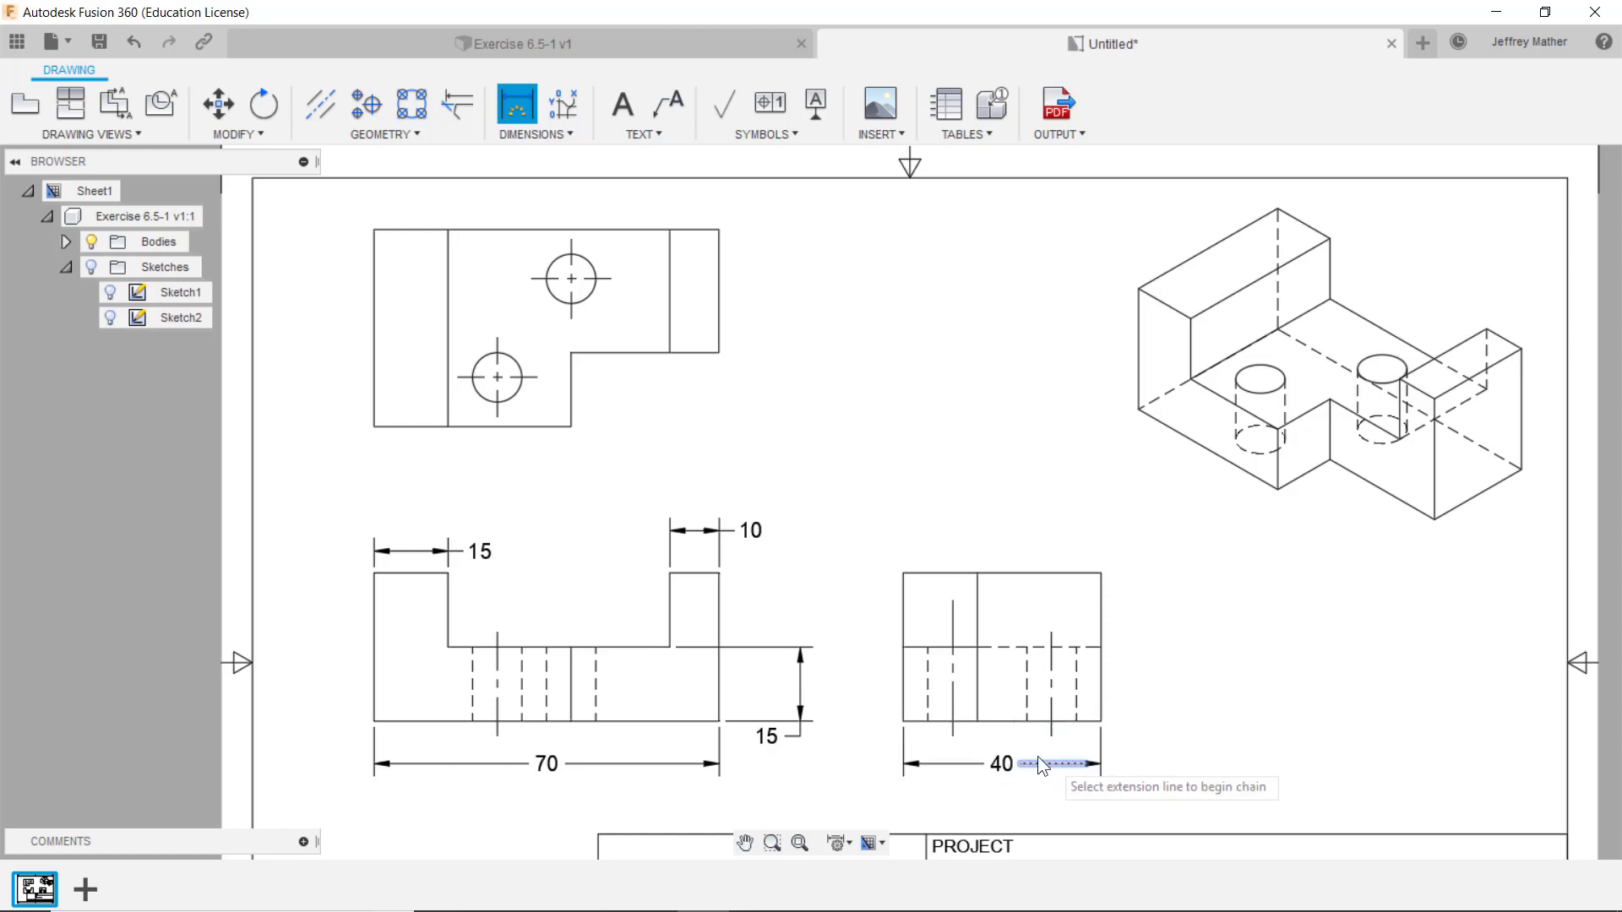
# Dimension the lower-left hole's diameter and its horizontal distance from the part's left edge in the top view
pyautogui.click(484, 360)
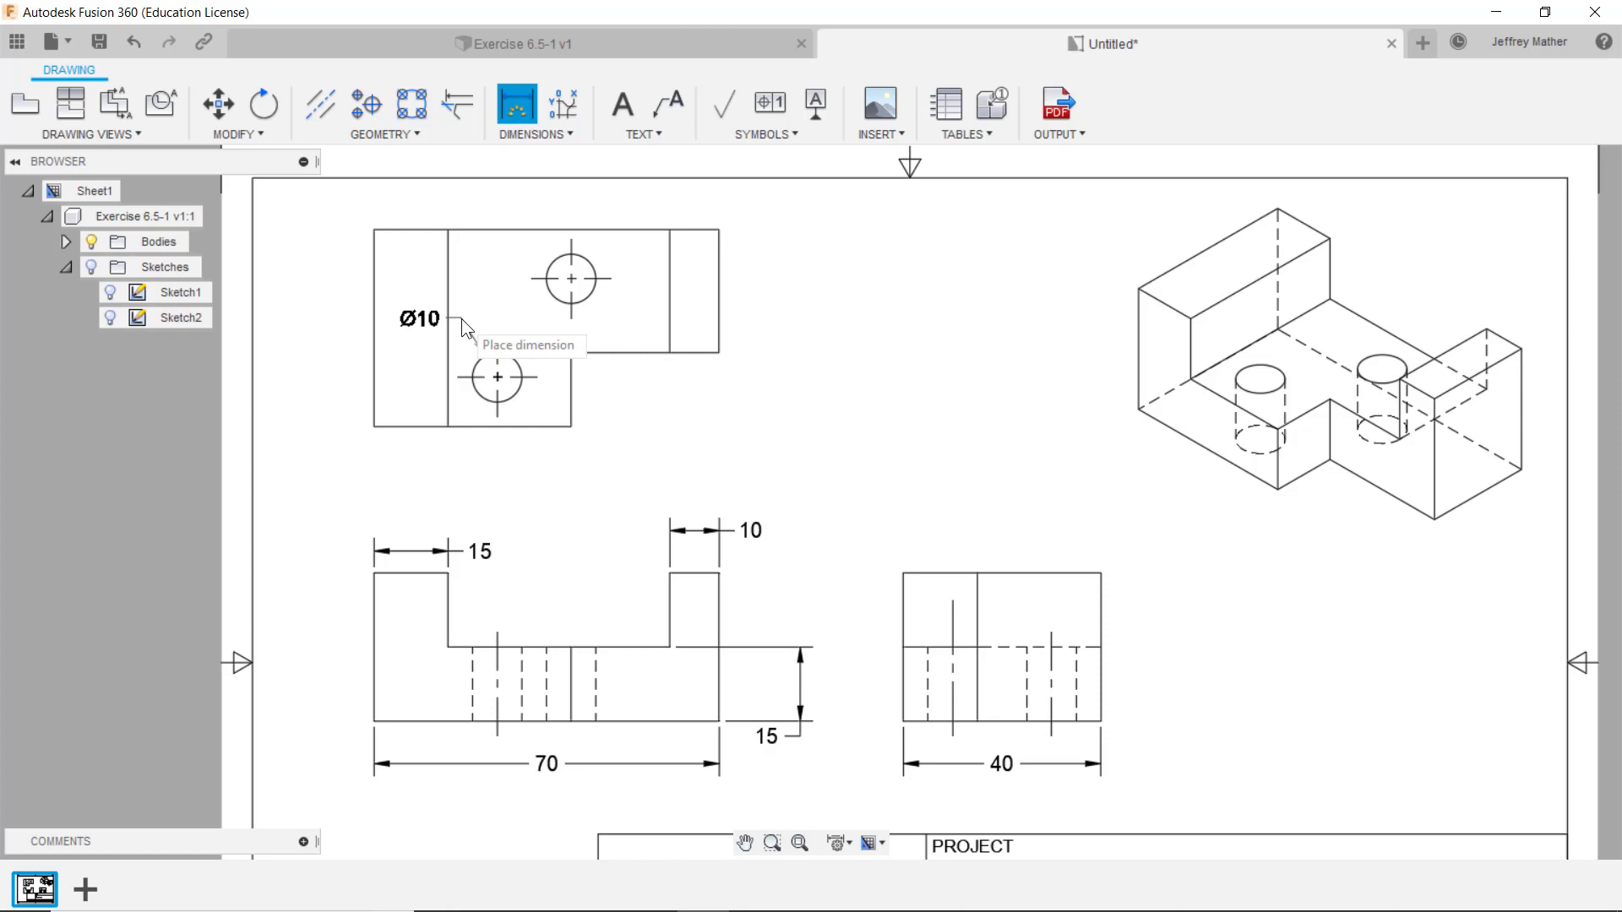
pyautogui.click(452, 317)
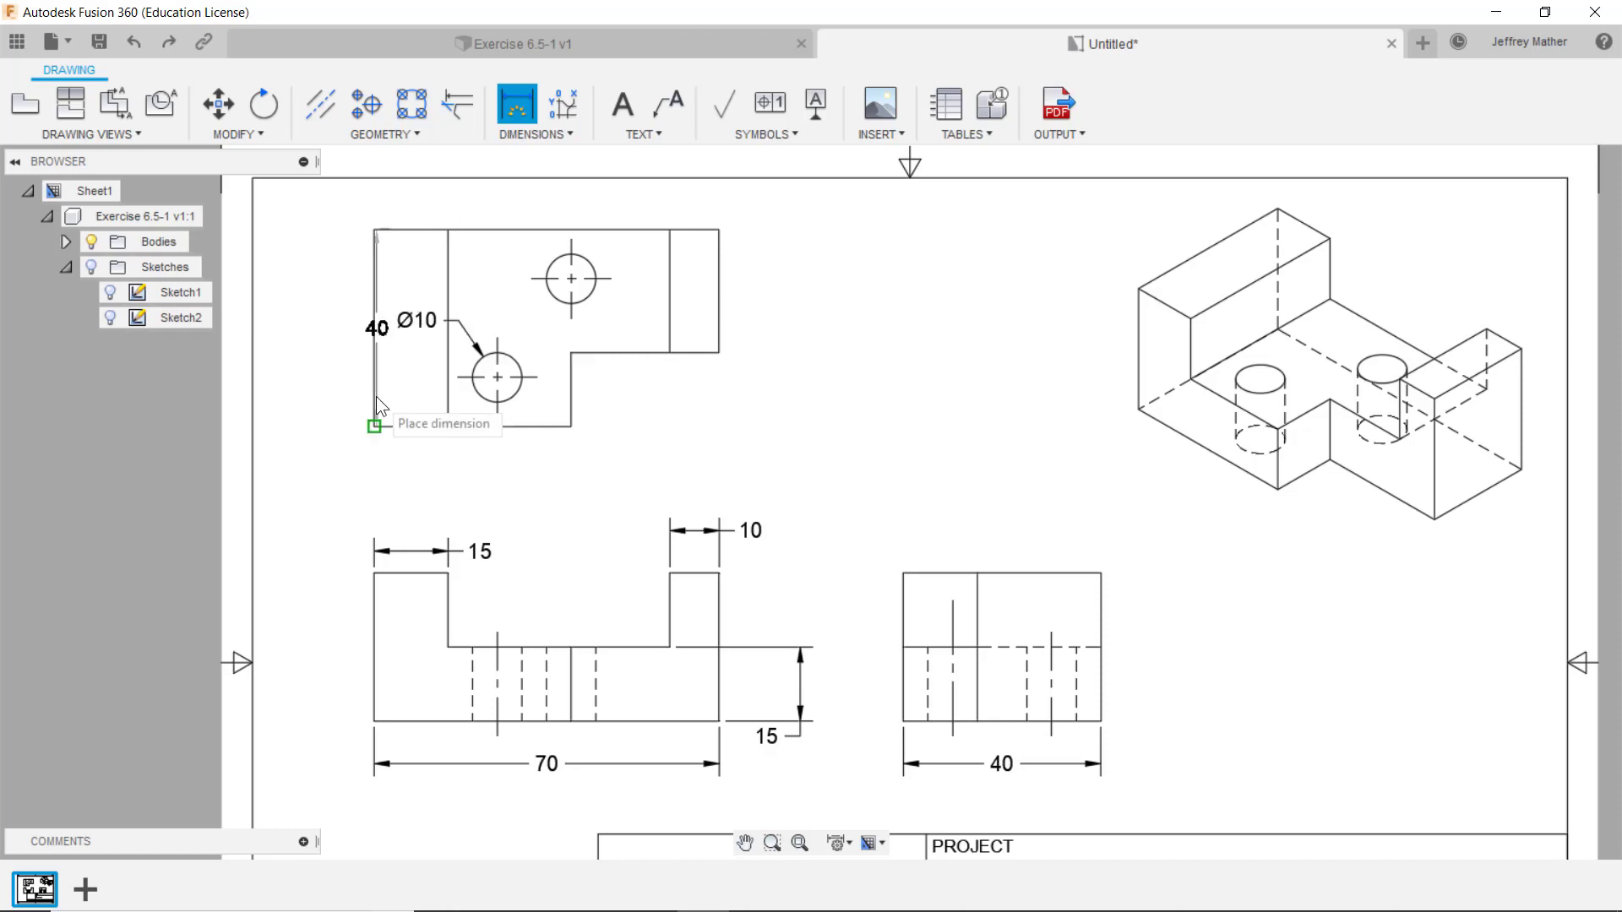
pyautogui.click(497, 381)
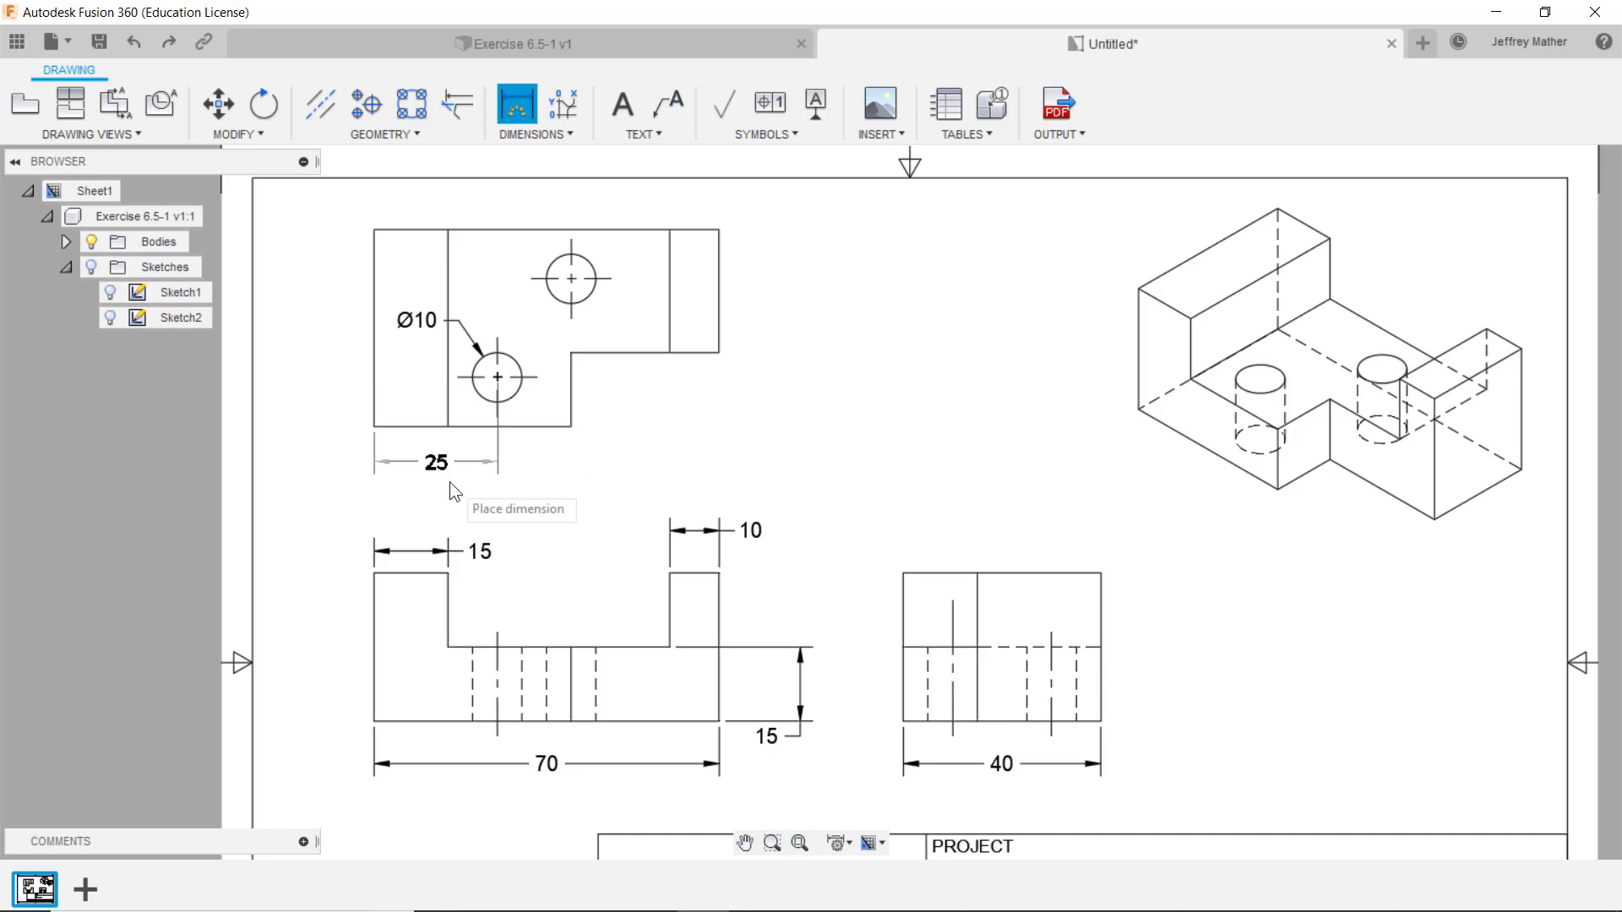
pyautogui.click(449, 481)
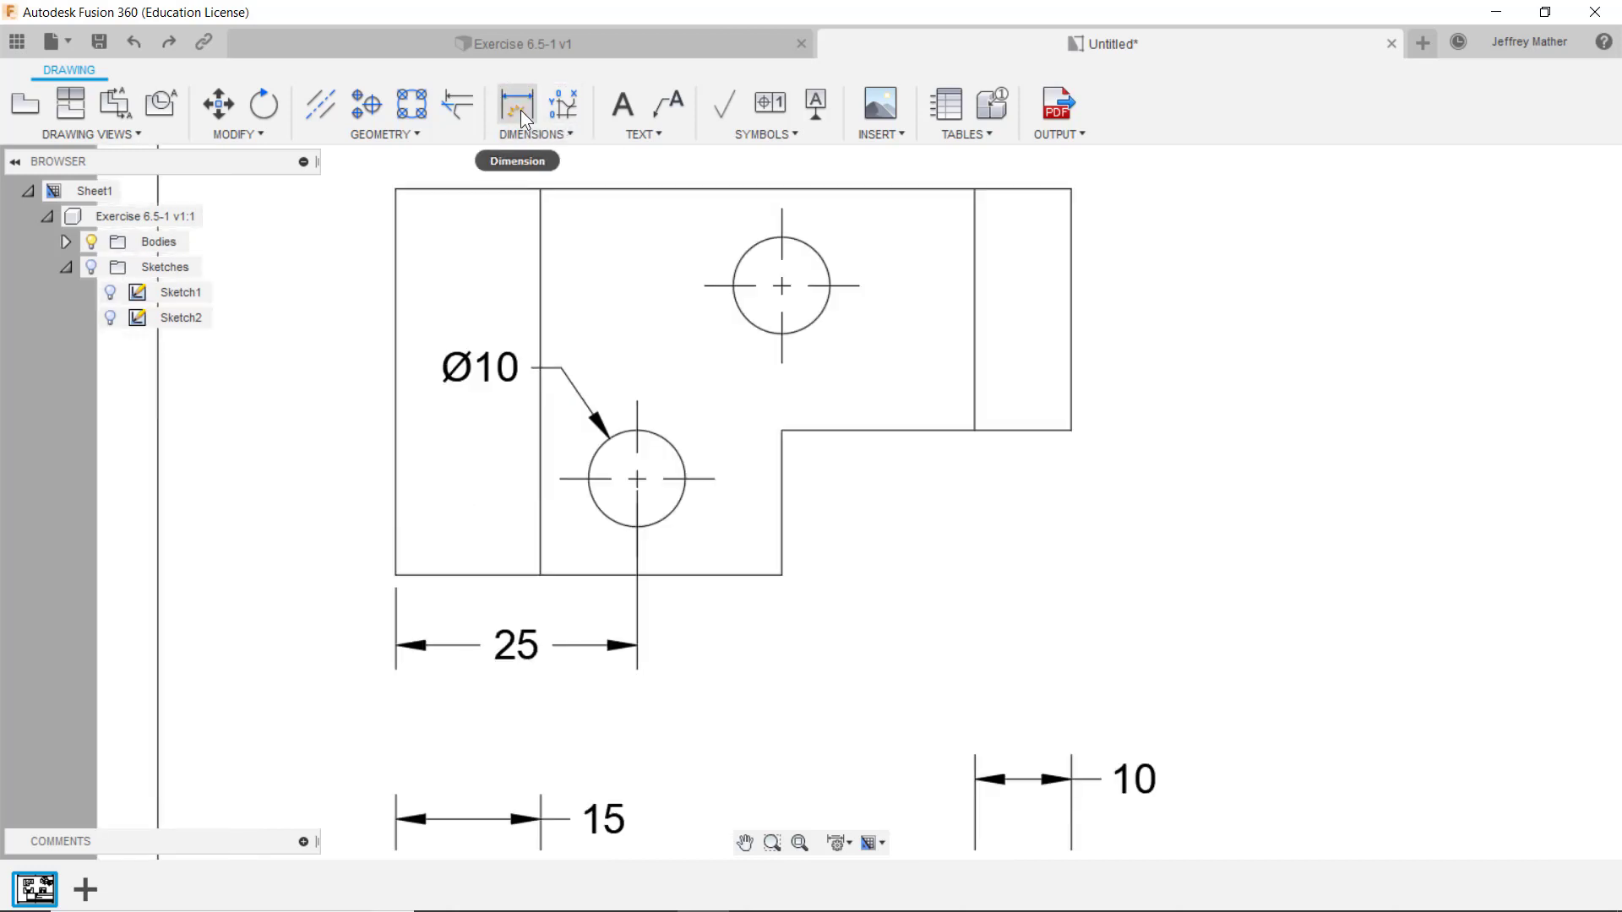
# Dimension the lower-left hole's vertical distance from the part's bottom edge, to the left of the top view
pyautogui.click(515, 115)
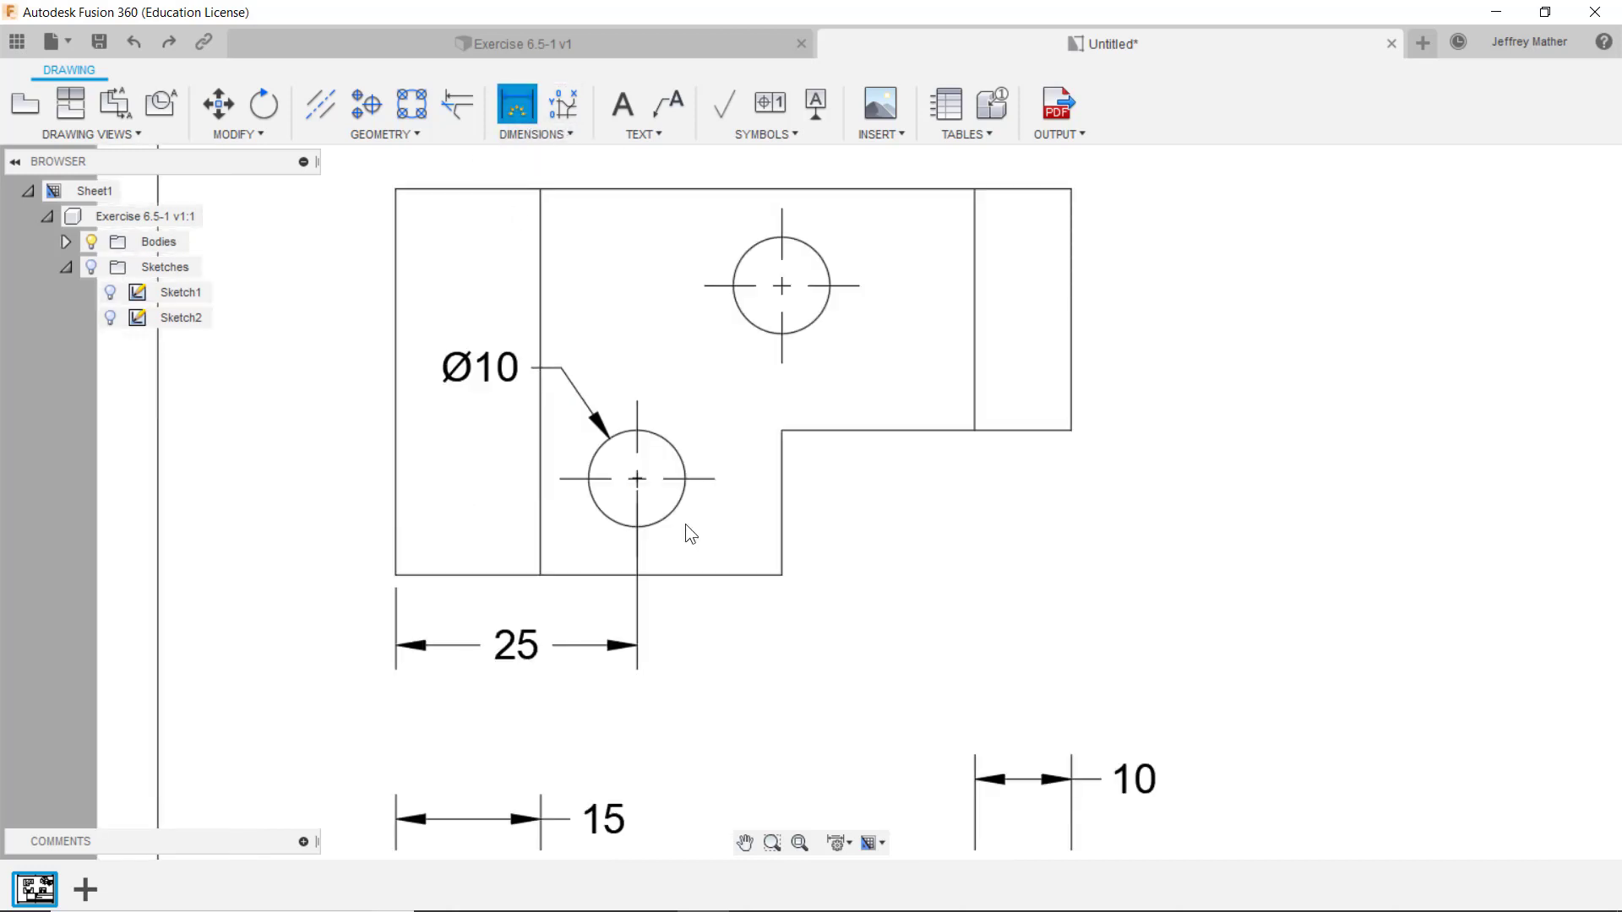
pyautogui.click(637, 479)
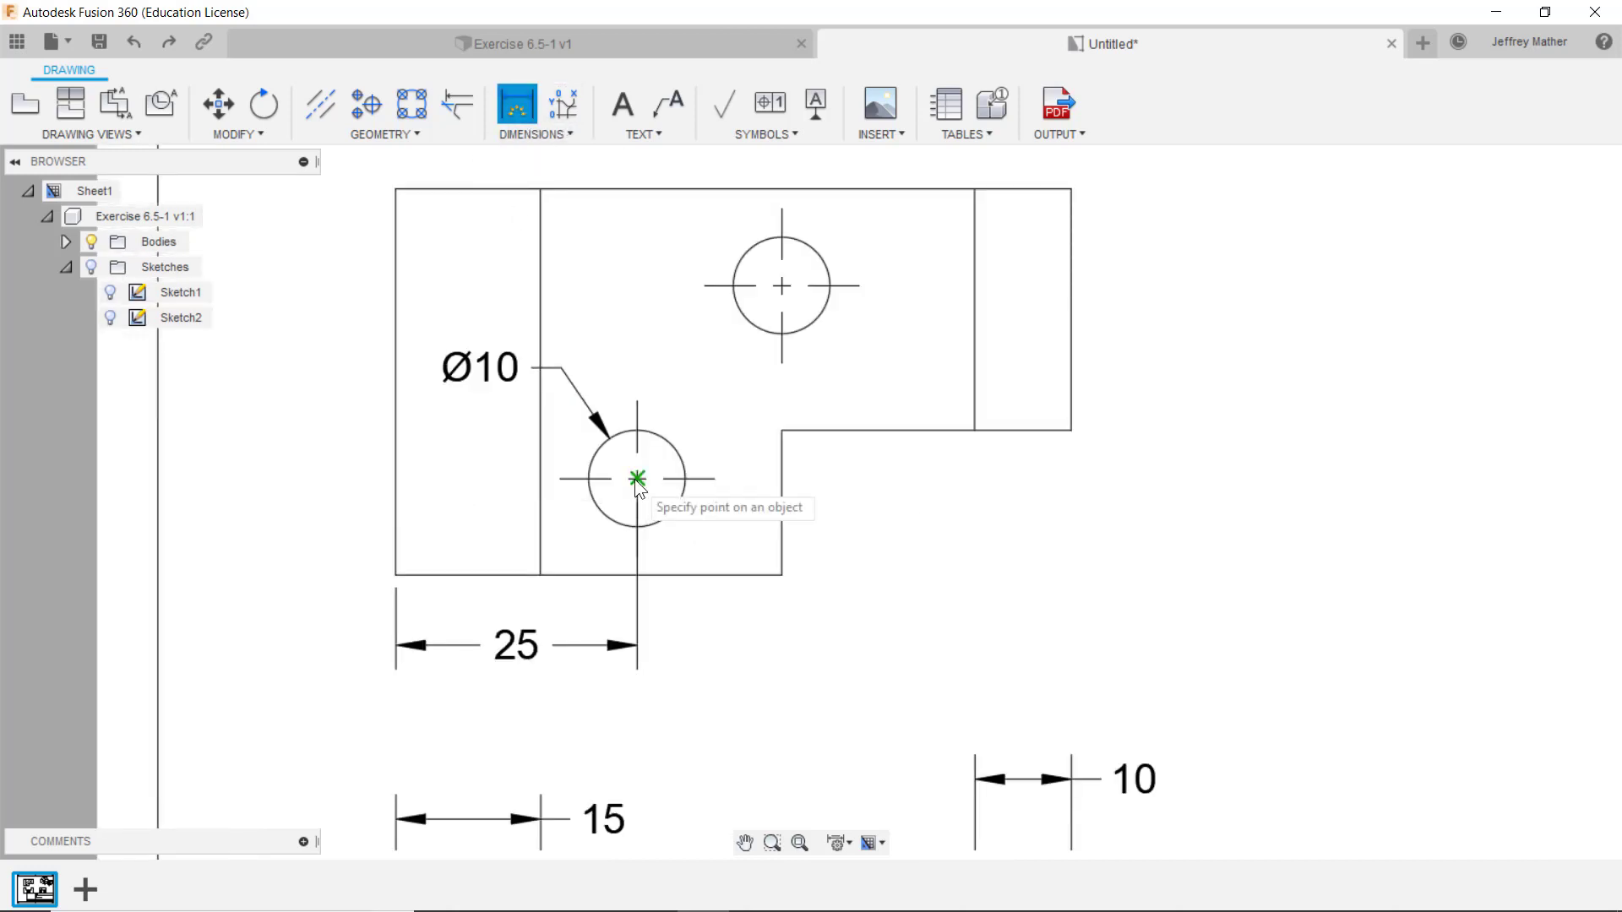
pyautogui.click(424, 576)
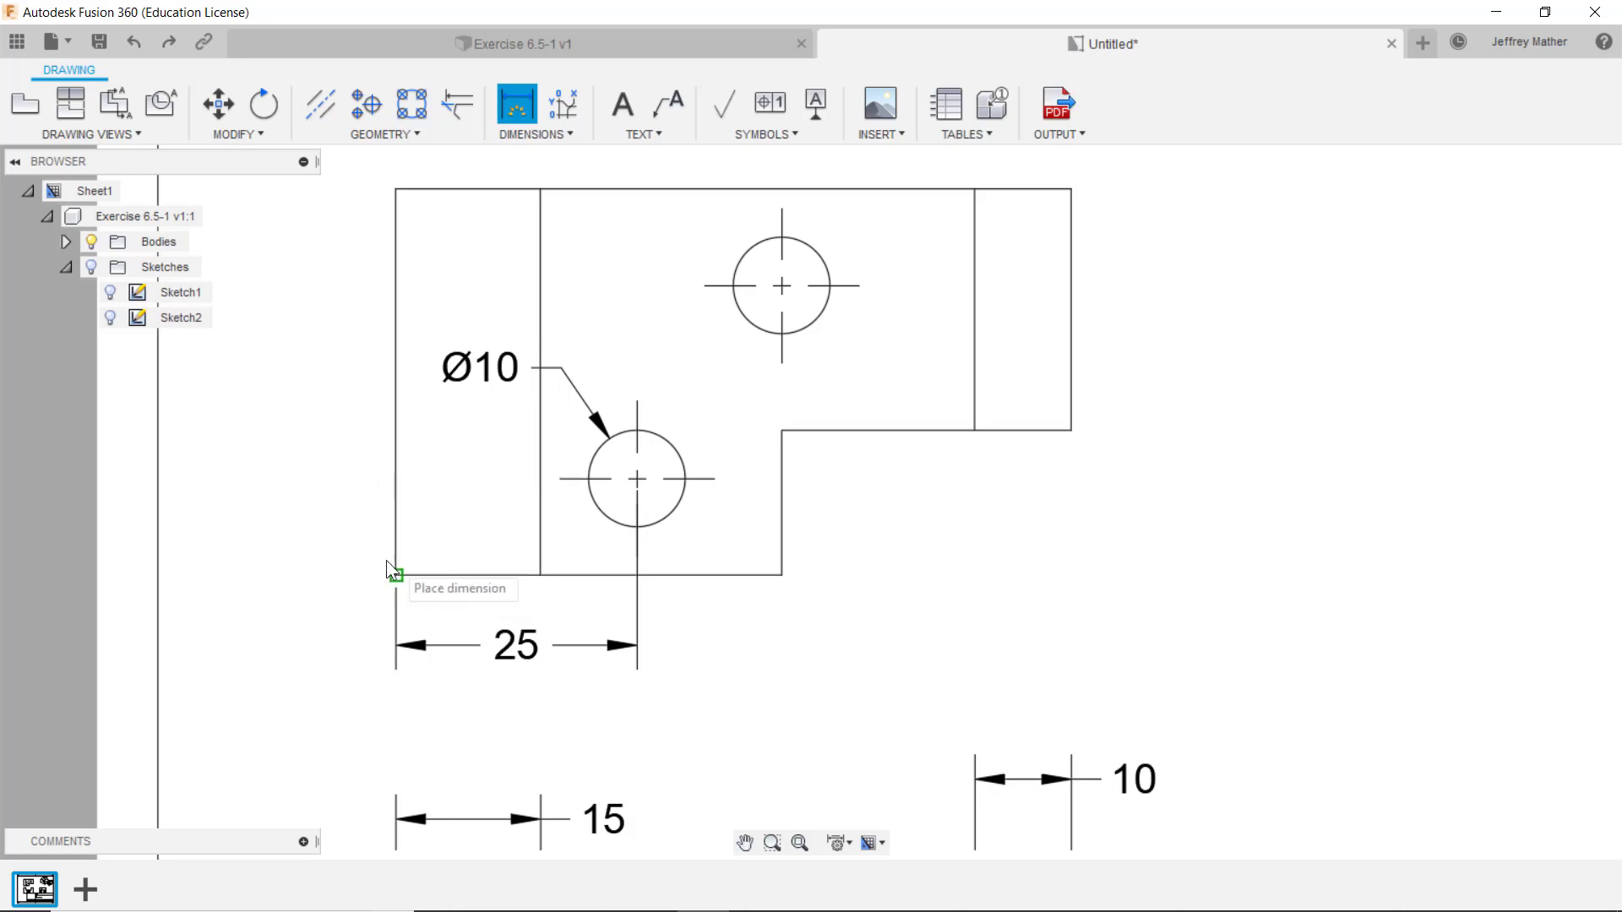
pyautogui.click(327, 555)
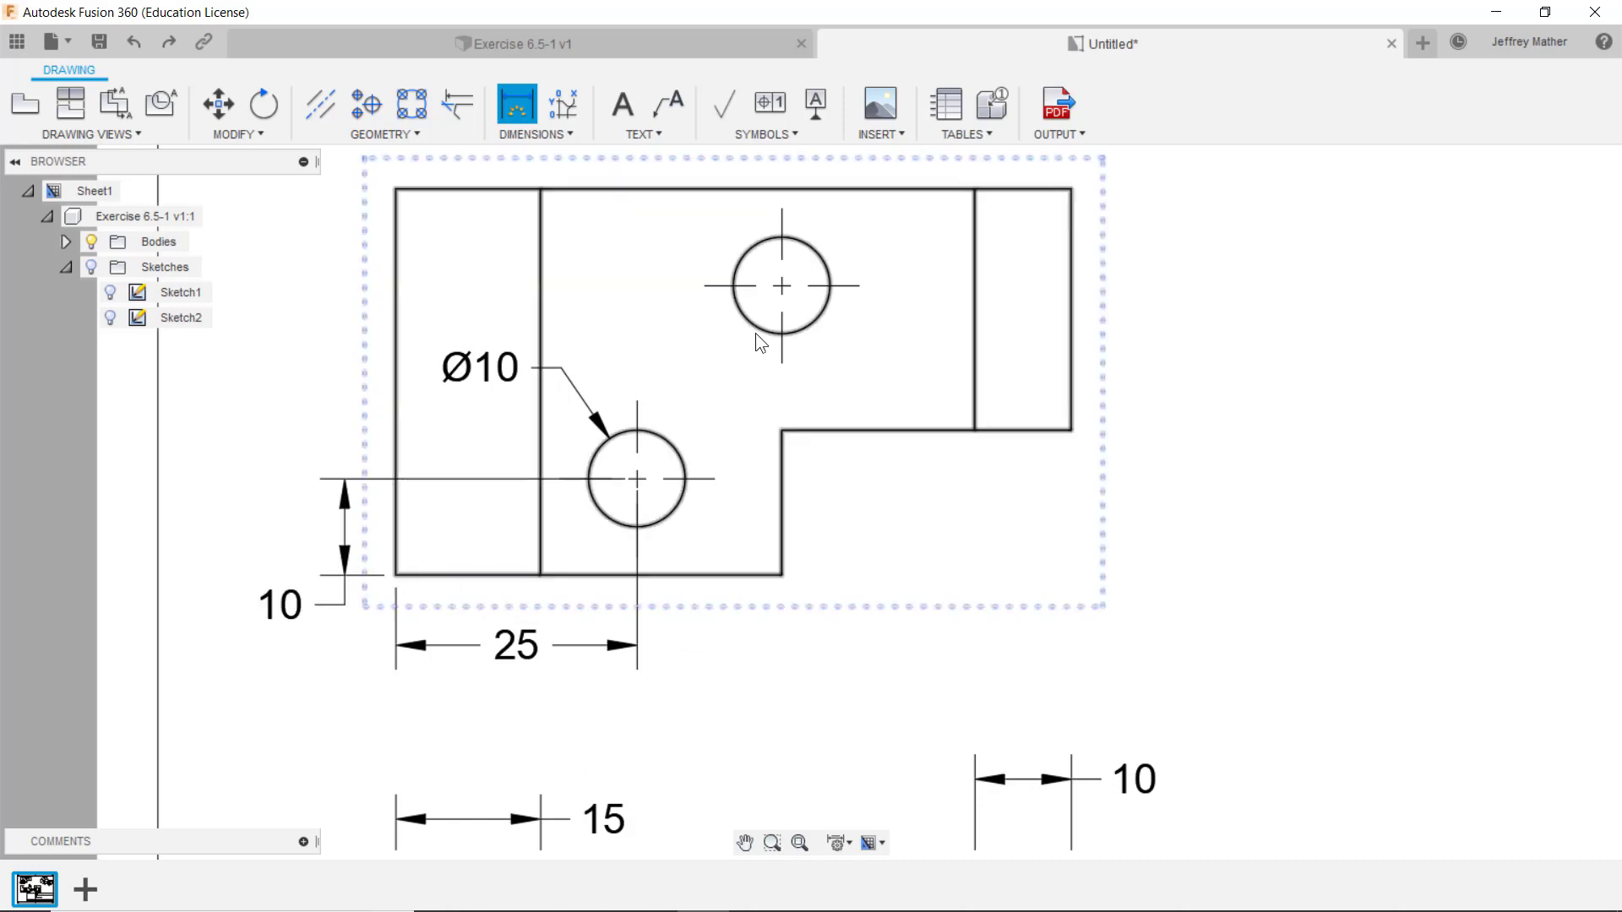
# Dimension the upper hole's vertical distance from the part's bottom edge, outside the lower hole's vertical dimension in the top view
pyautogui.click(461, 575)
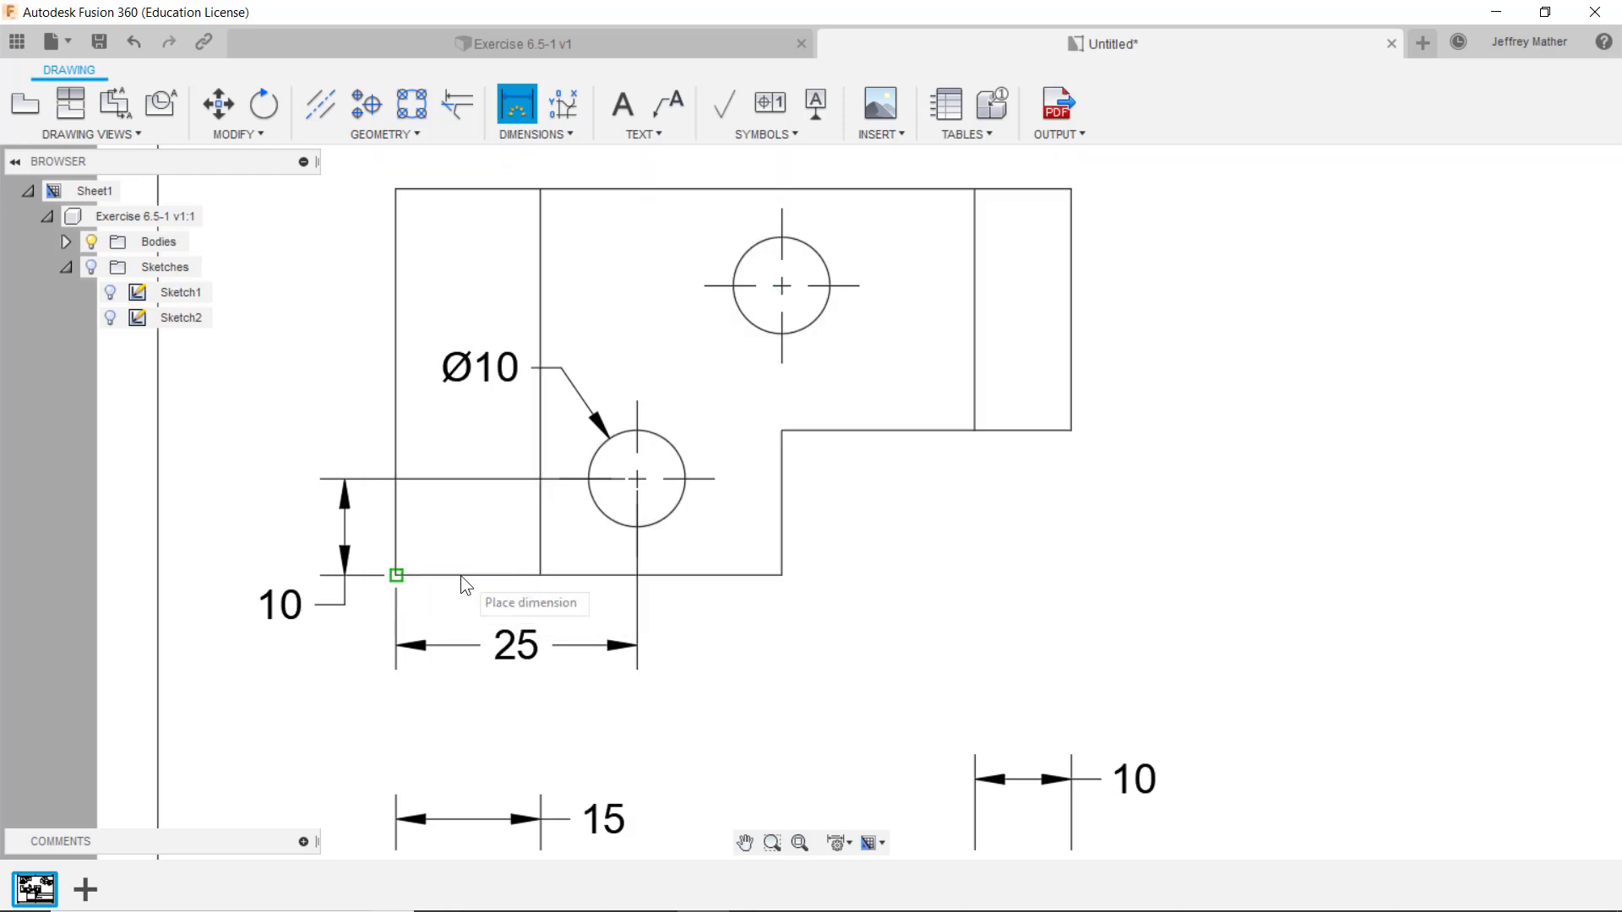
pyautogui.click(750, 323)
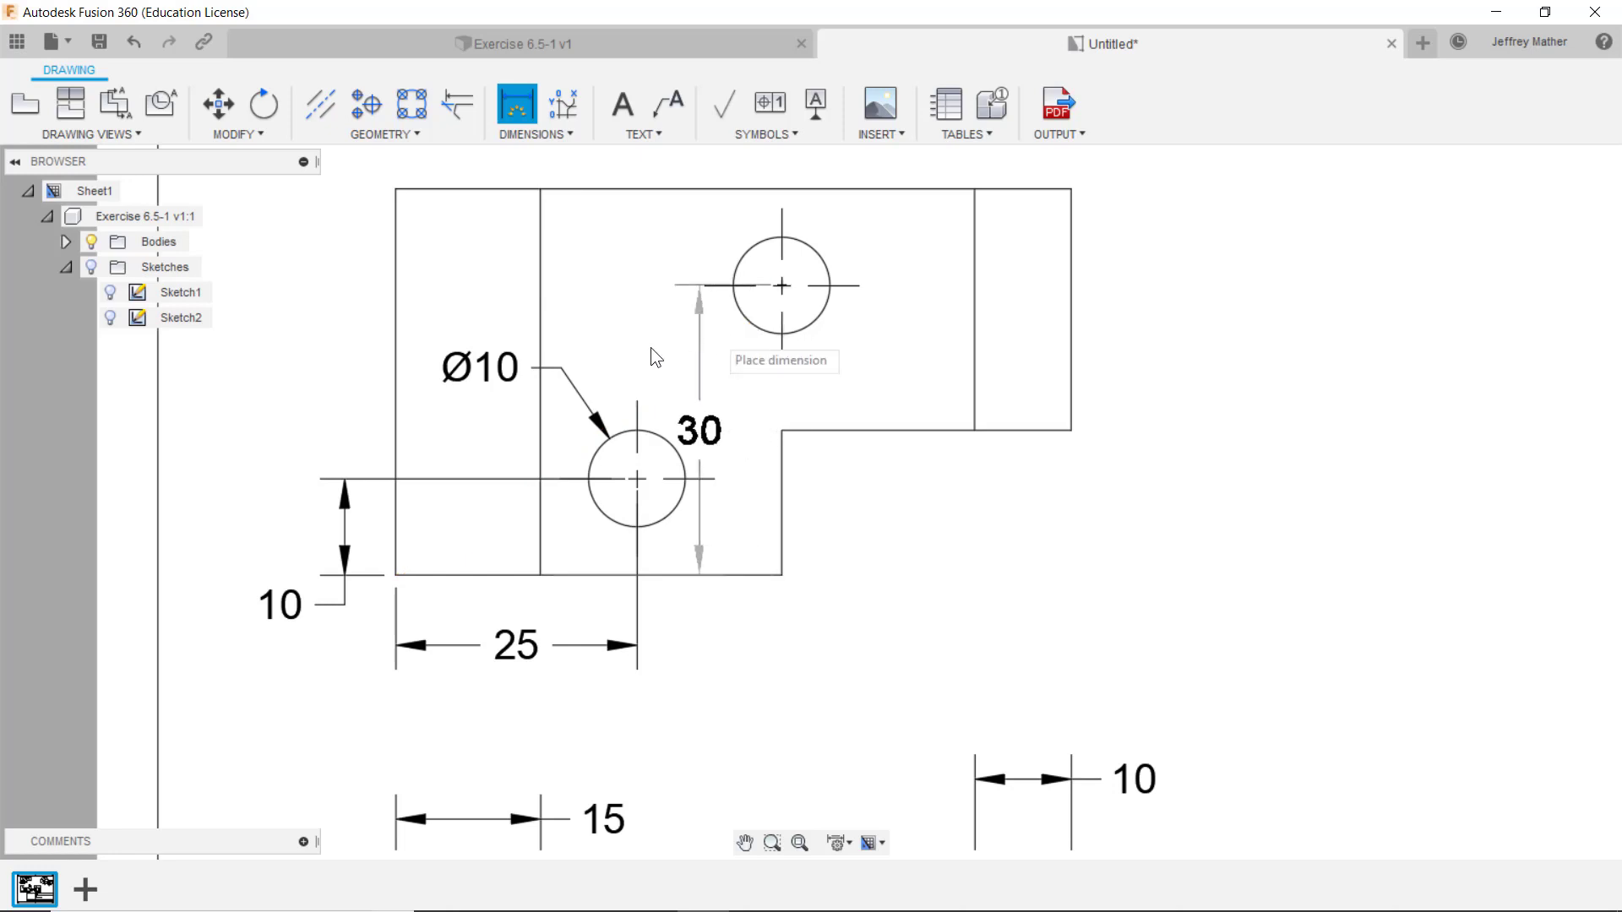
pyautogui.click(280, 492)
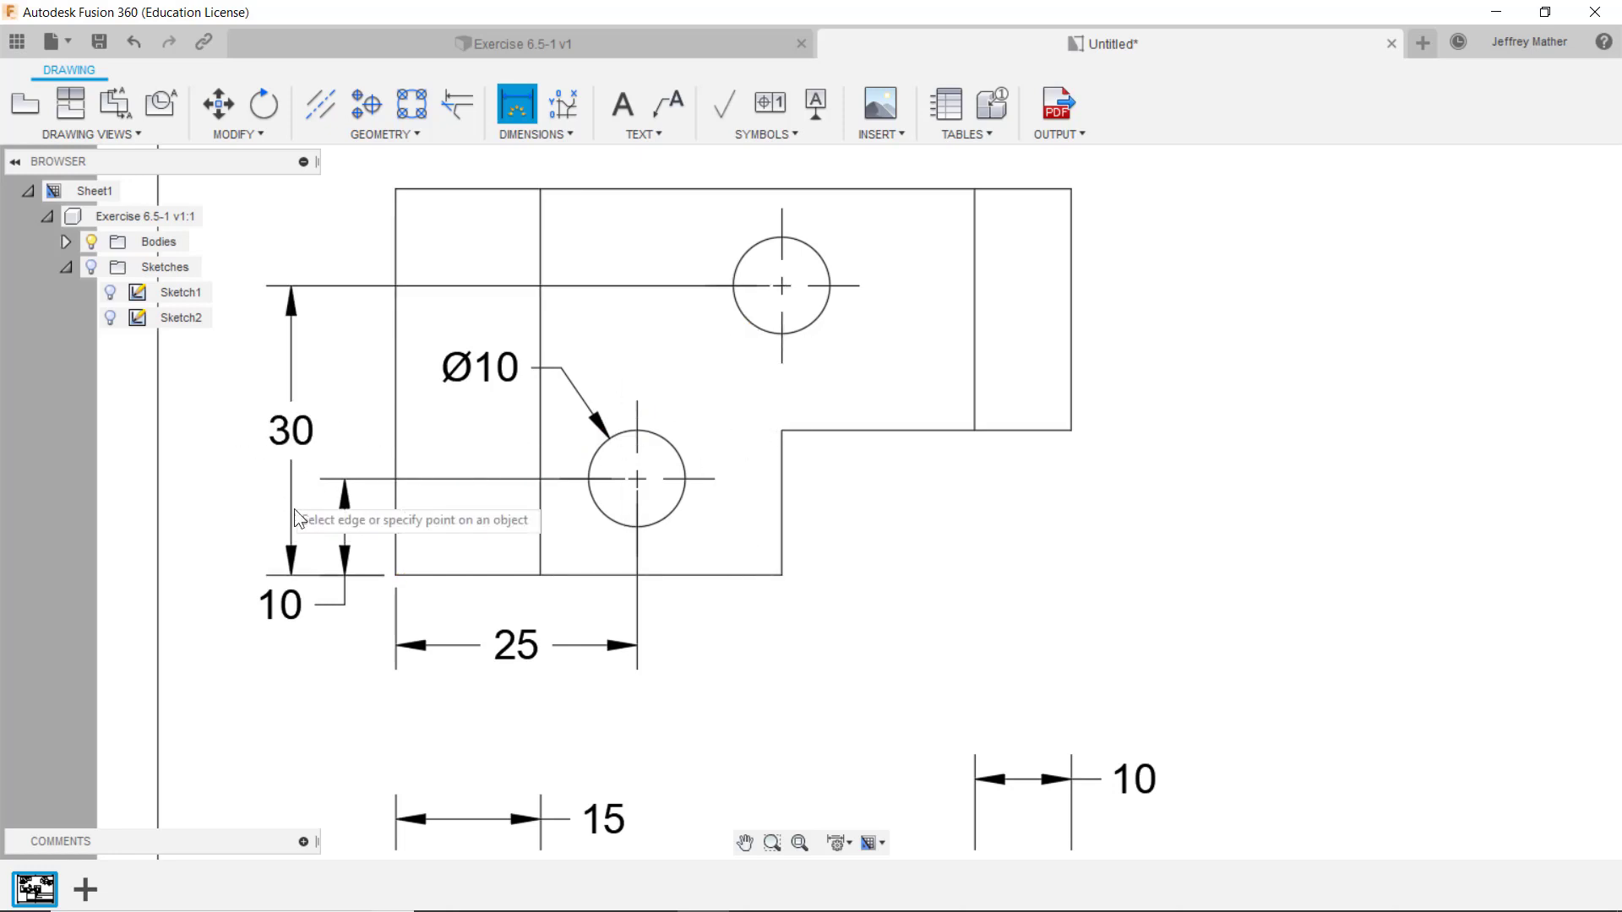
# Dimension the horizontal distance from the part's left edge to the notch's vertical edge, below the hole location dimension in the top view
pyautogui.click(397, 545)
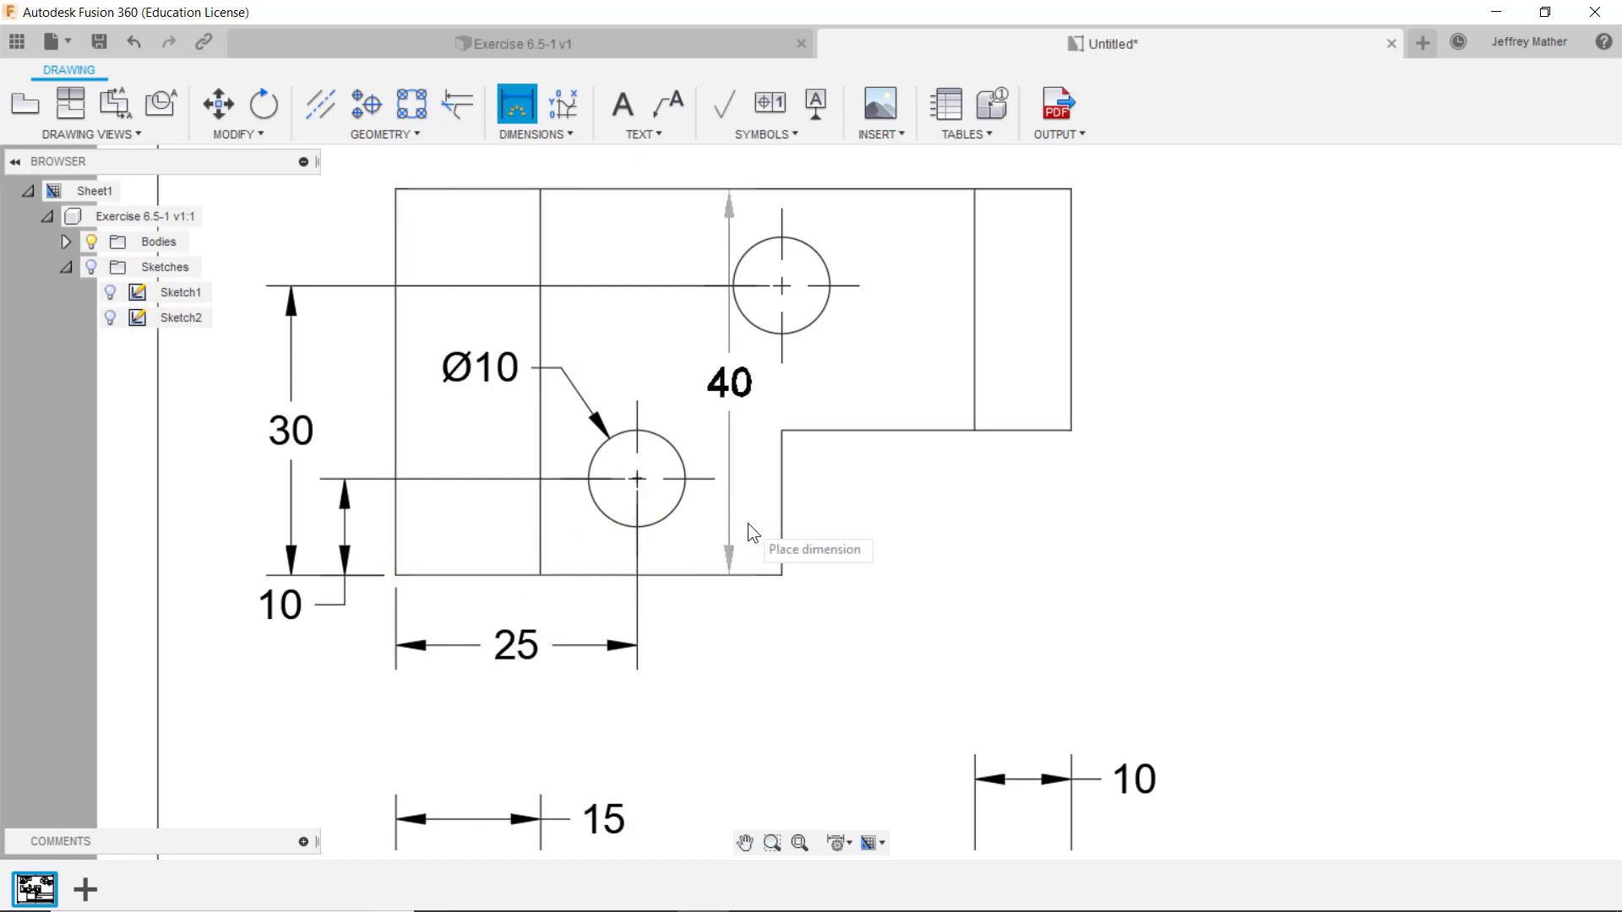
pyautogui.click(778, 543)
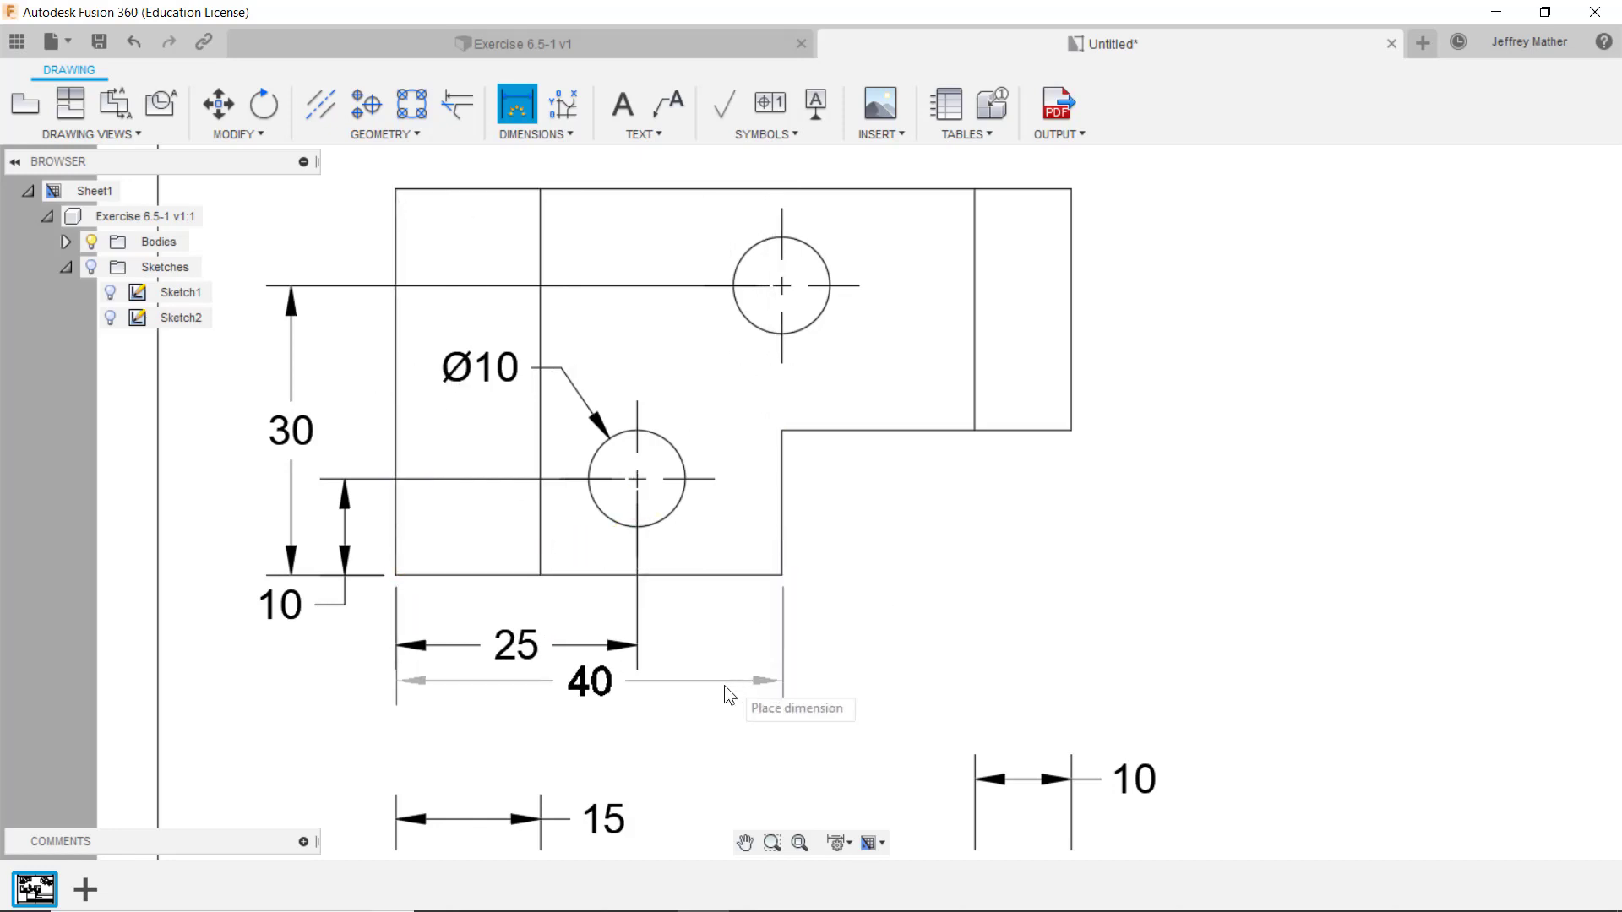
pyautogui.click(717, 706)
# Dimension the length of the part's right edge above the corner notch, to the right of the top view
pyautogui.scroll(-2, 903, 584)
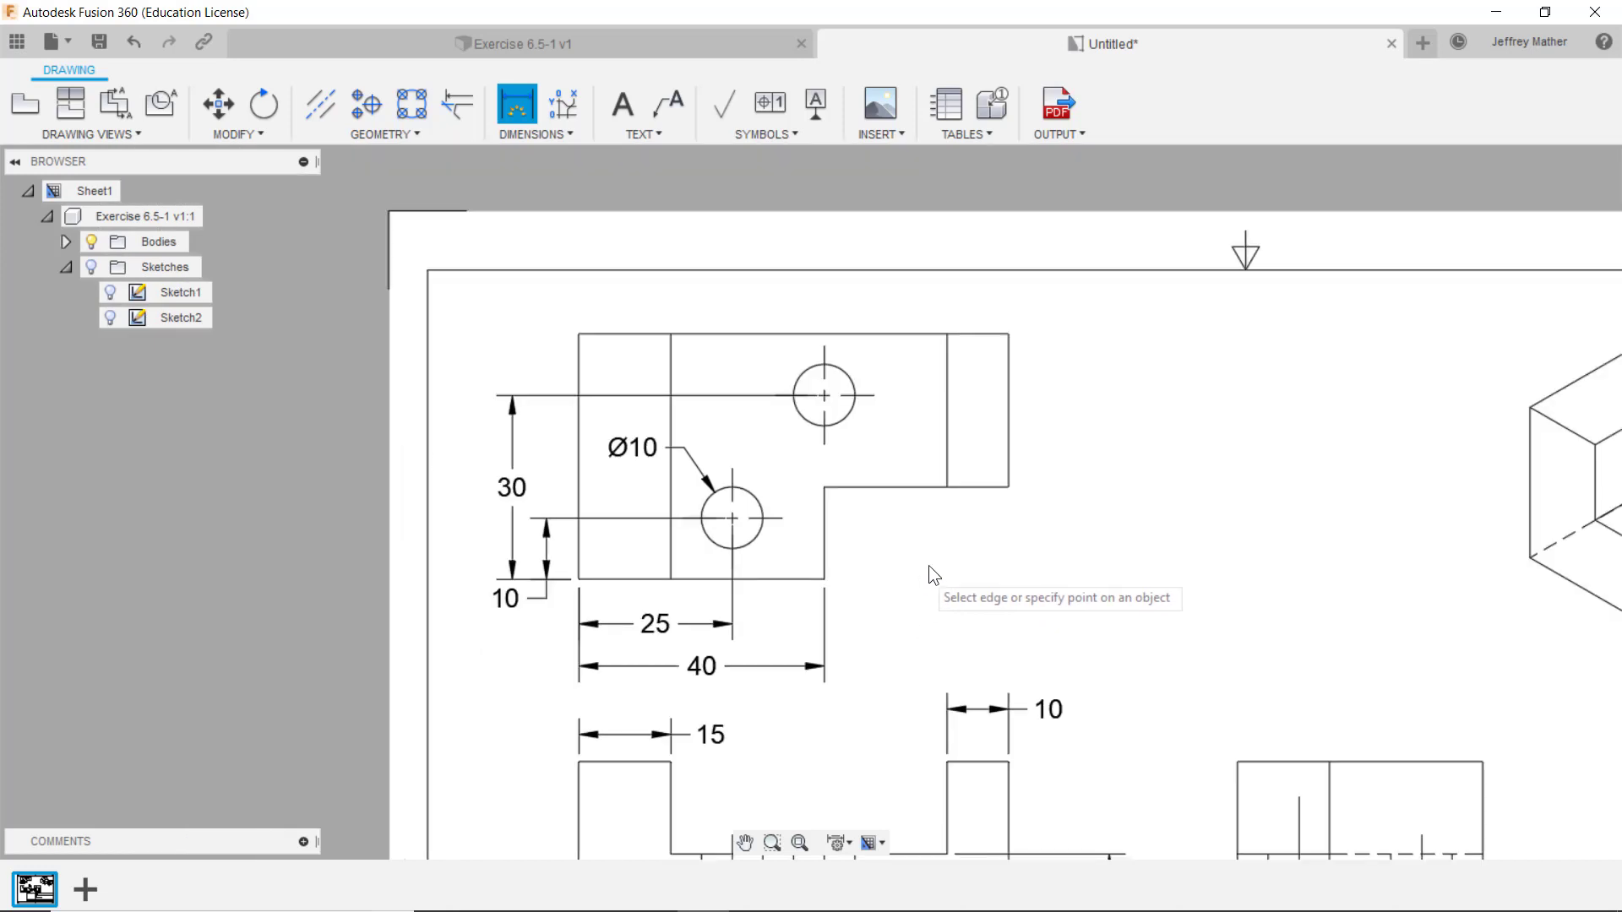
pyautogui.click(1011, 385)
pyautogui.click(1061, 395)
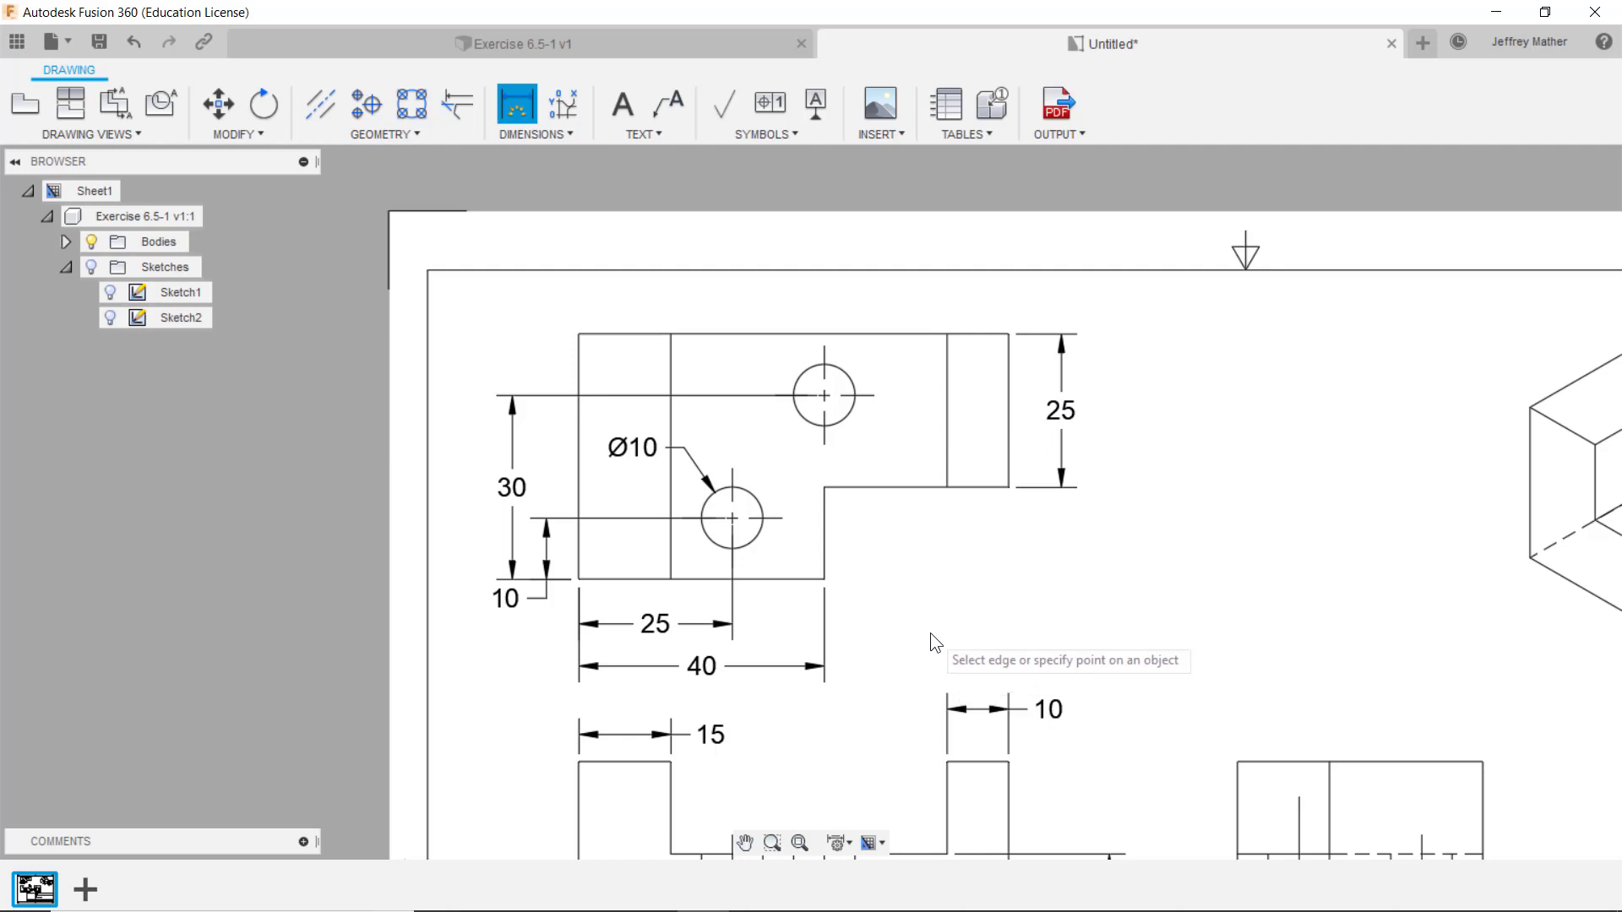
pyautogui.scroll(3, 930, 606)
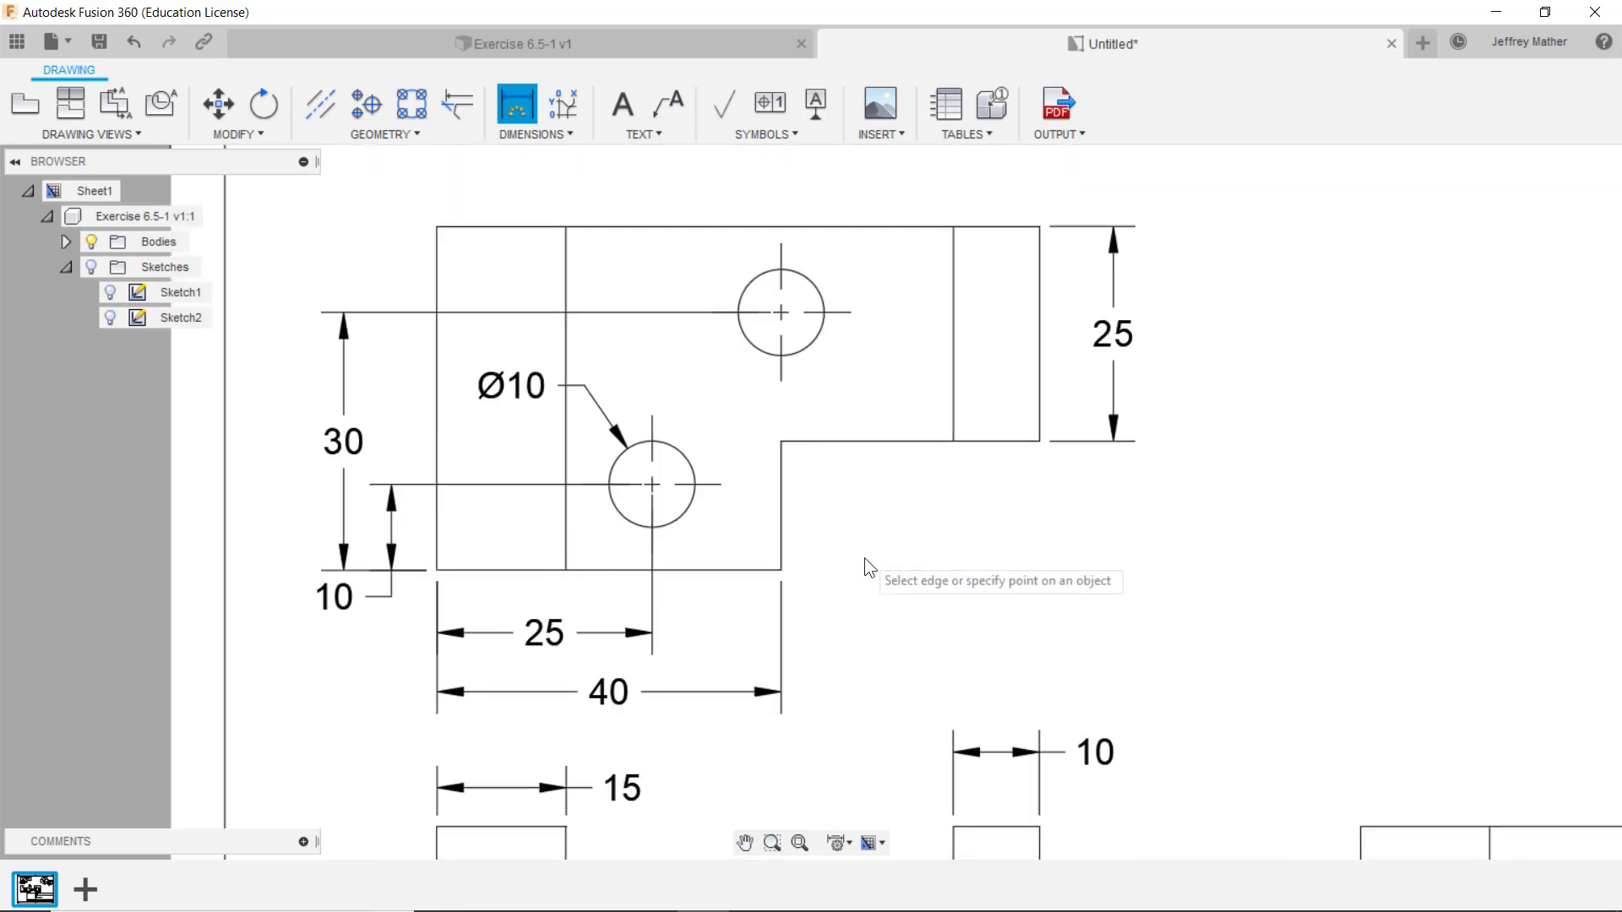
pyautogui.press('Escape')
# Move the front view slightly down the sheet to widen the gap below the top view
pyautogui.scroll(-5, 864, 591)
pyautogui.scroll(-2, 876, 676)
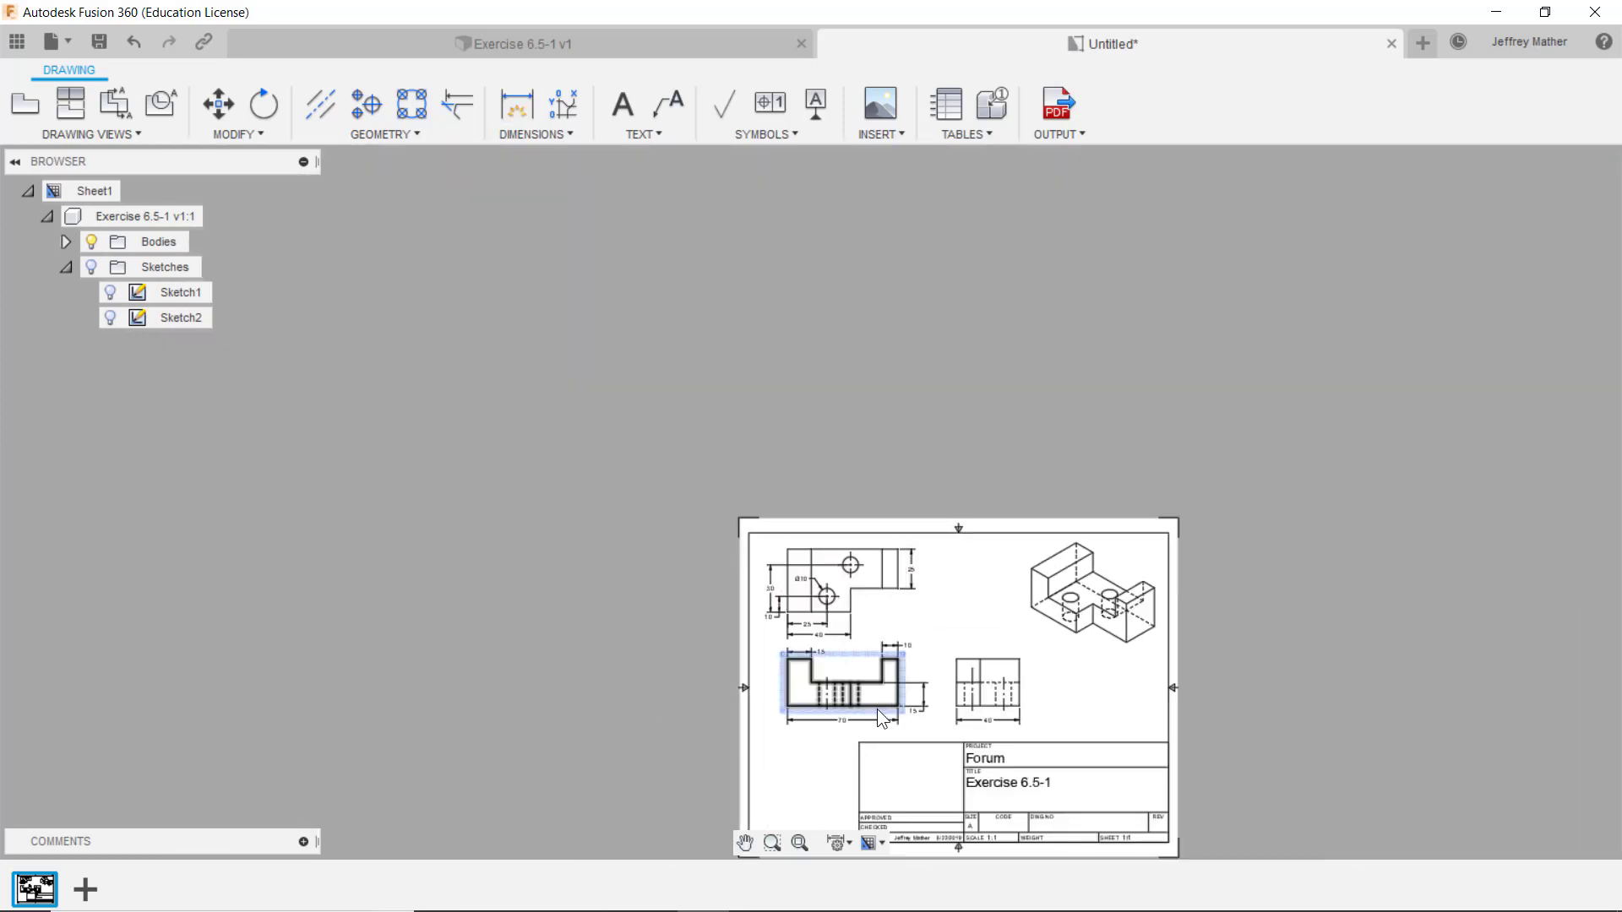
pyautogui.scroll(6, 930, 743)
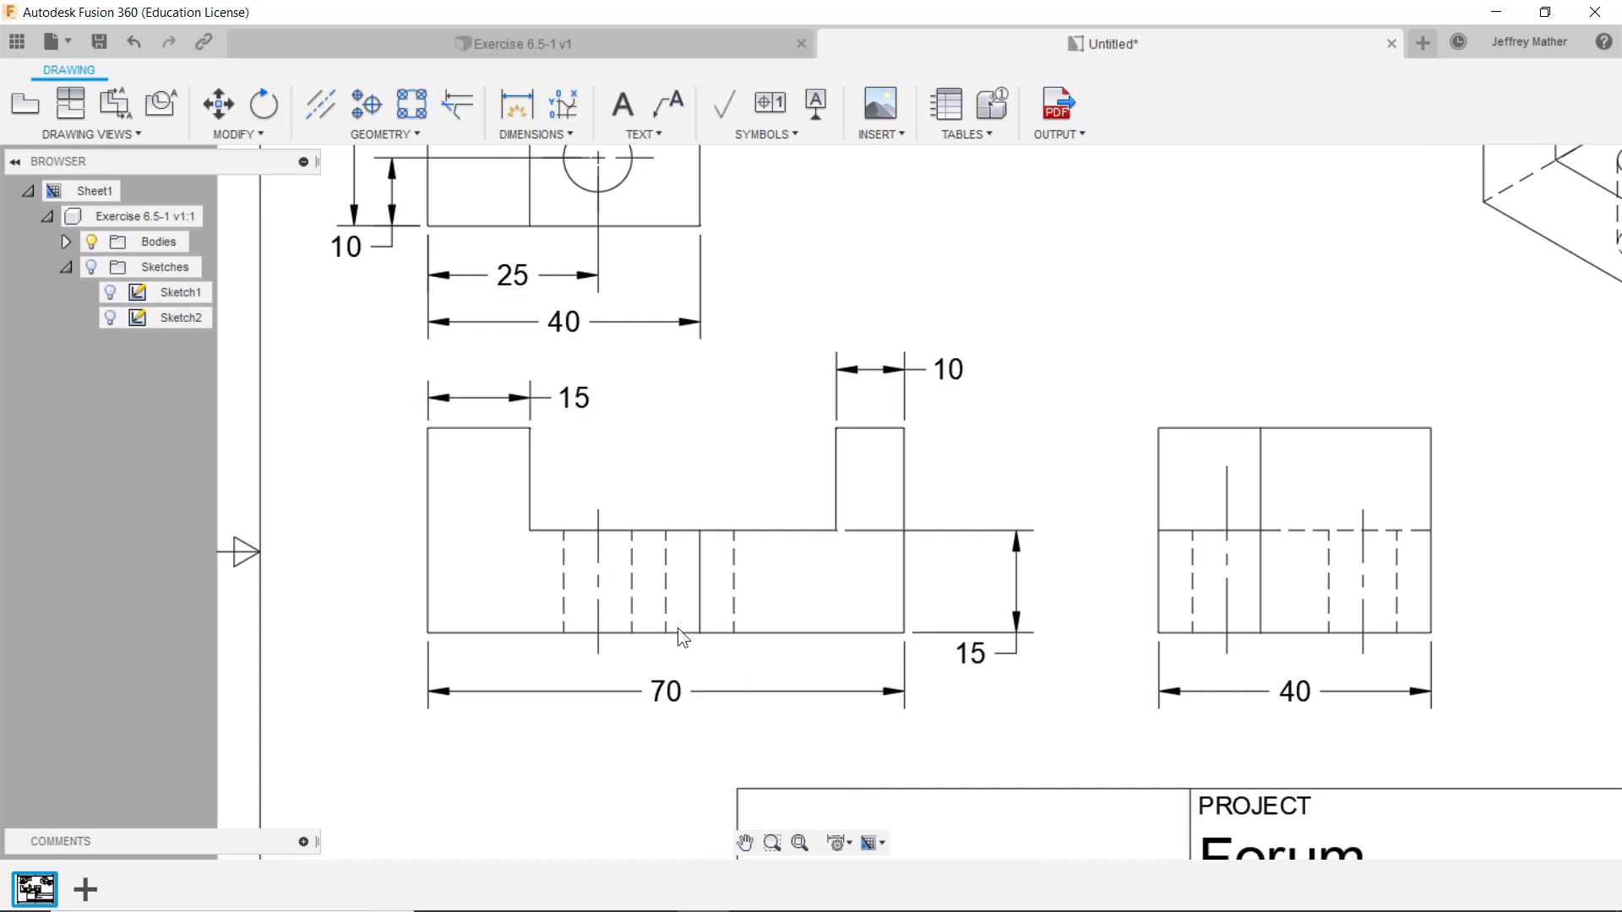
pyautogui.click(723, 654)
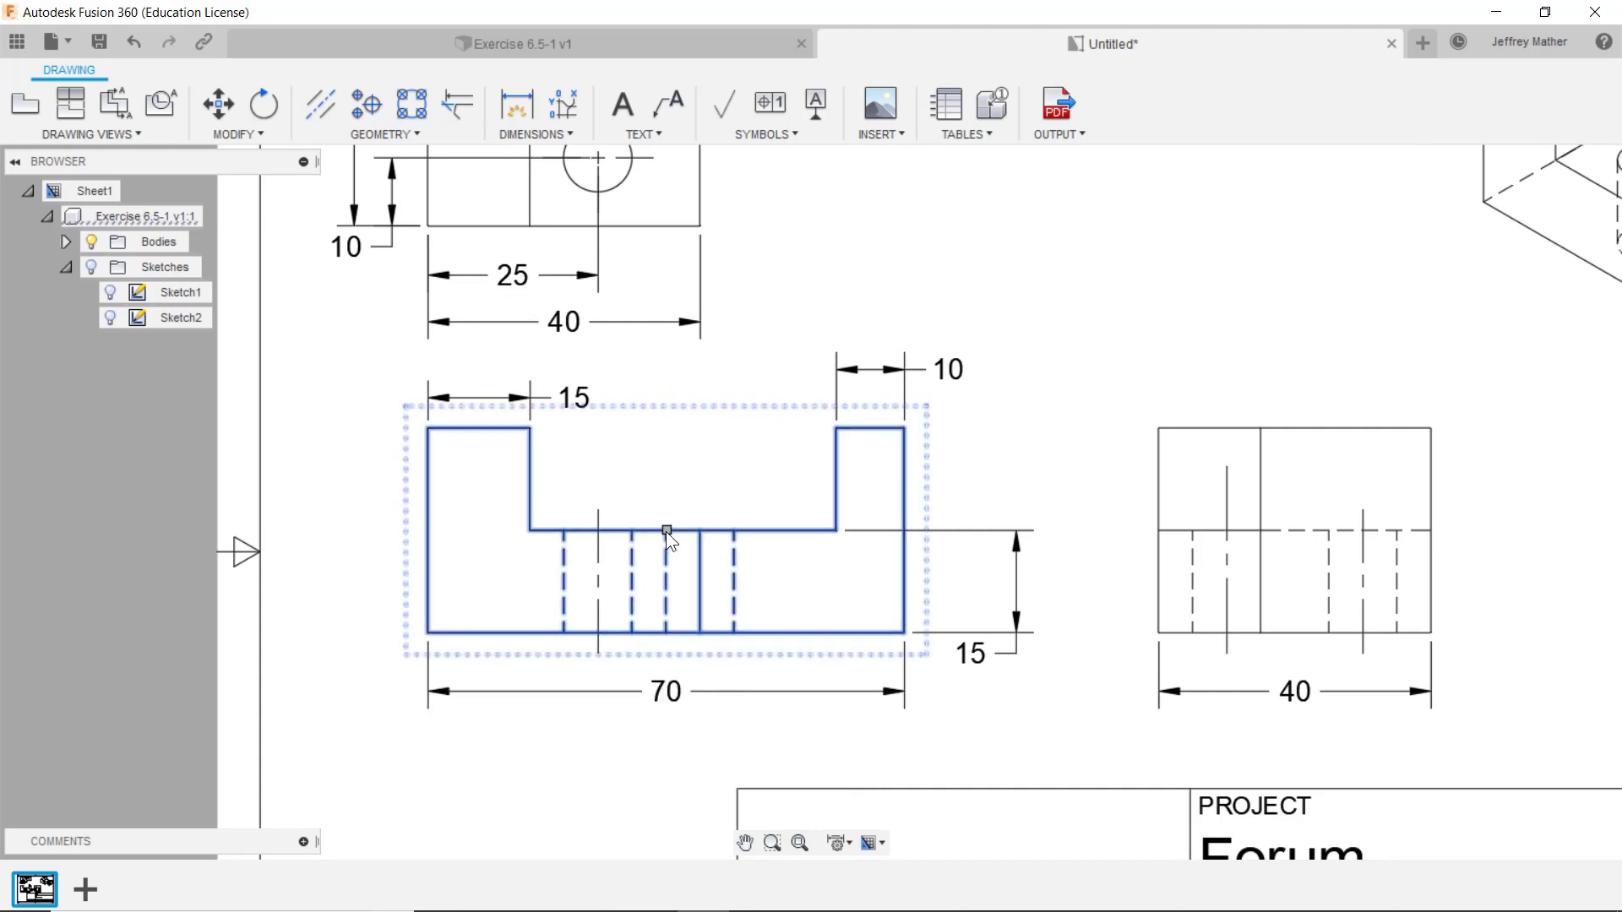
pyautogui.moveTo(666, 530); pyautogui.dragTo(667, 559)
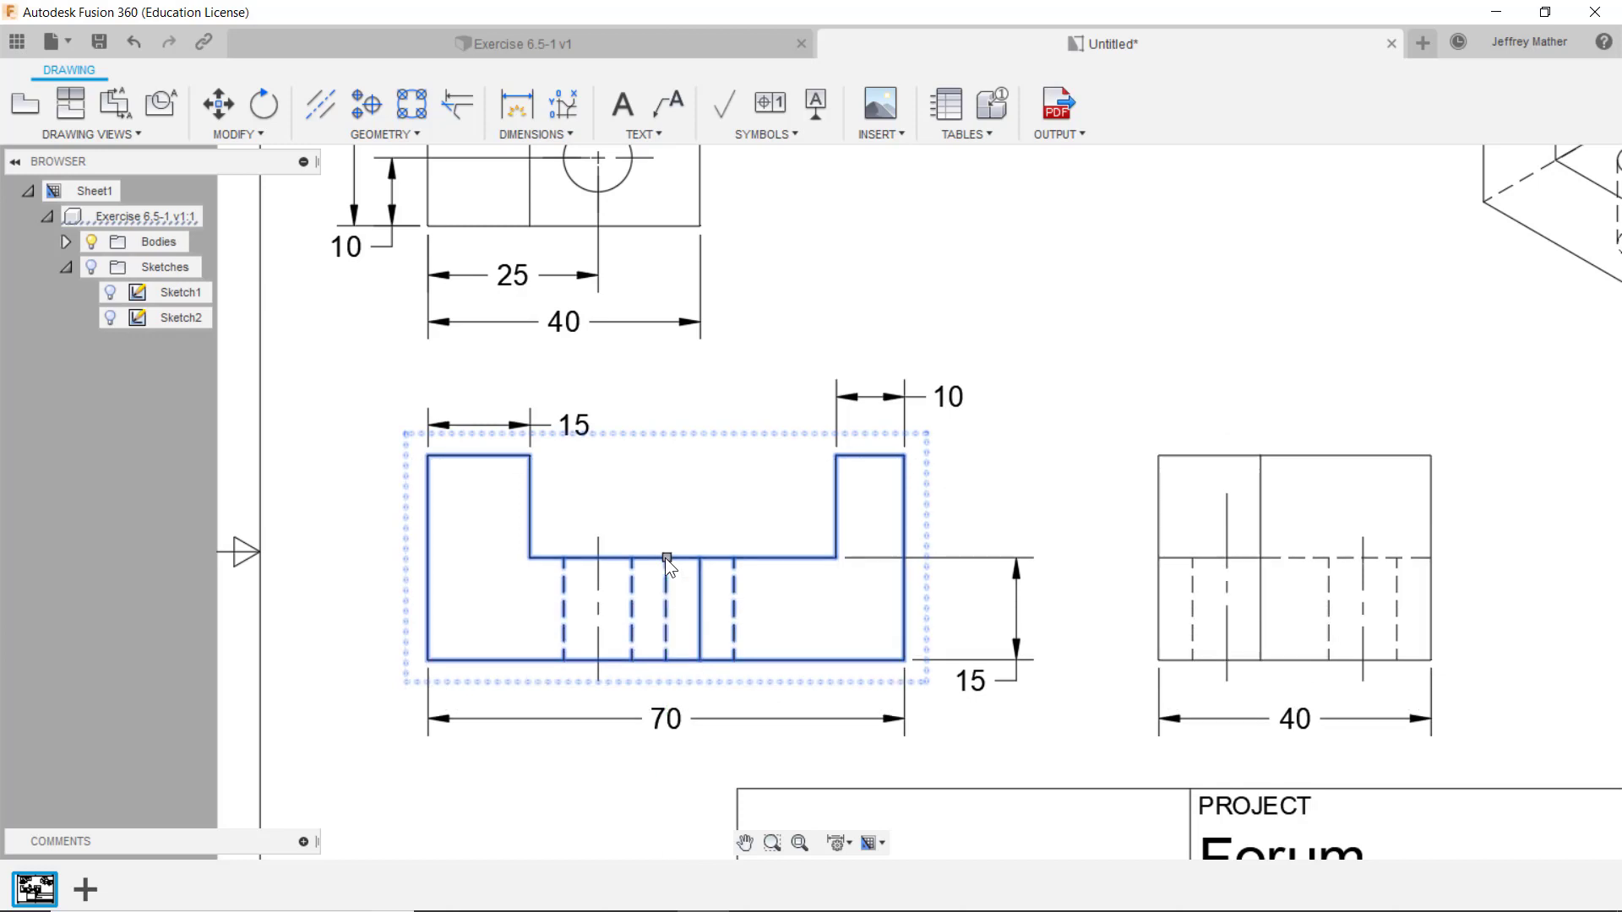
# Try moving the left upright's width dimension text across the slot toward the right upright and closer to the front view
pyautogui.click(571, 423)
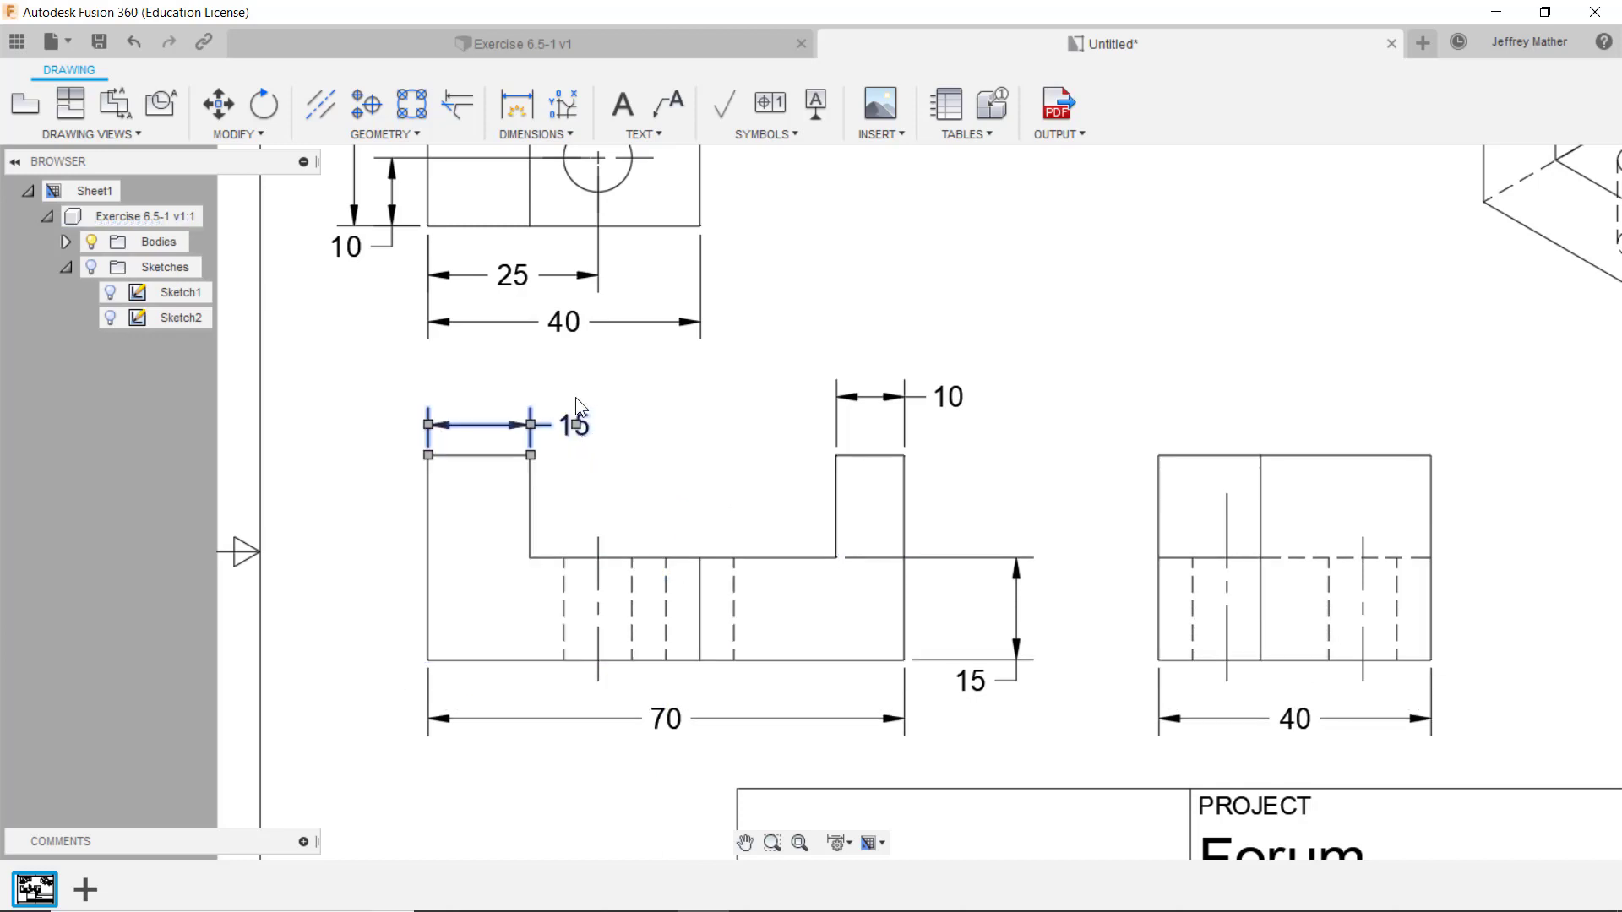
pyautogui.moveTo(578, 424); pyautogui.dragTo(798, 450)
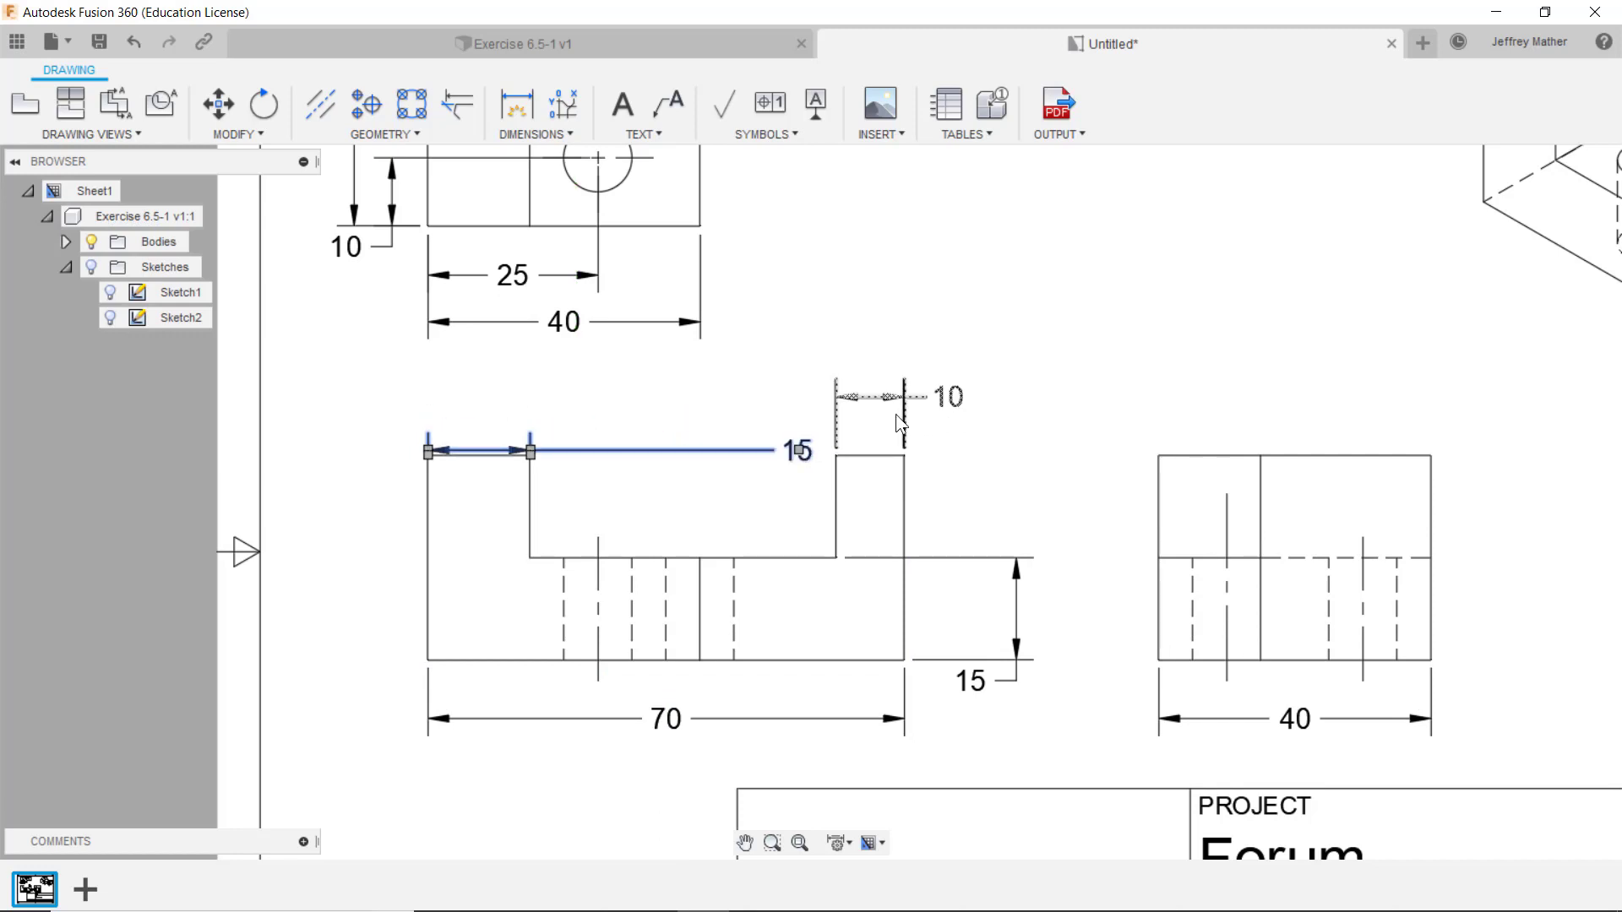
pyautogui.click(570, 403)
pyautogui.press('Escape')
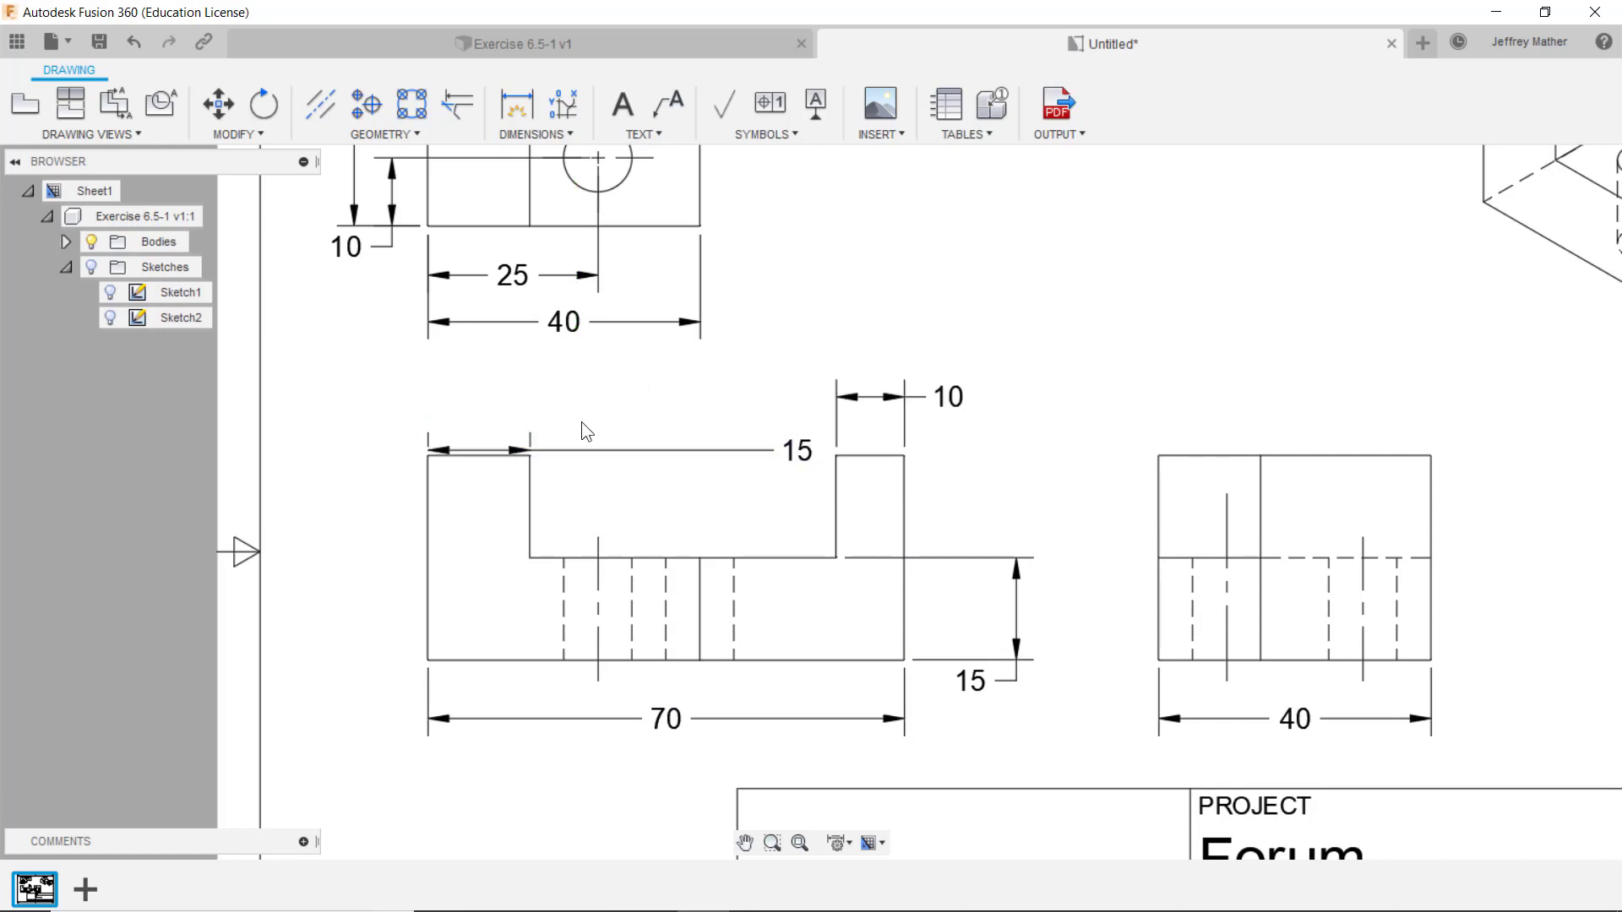
# Reposition the left upright's width dimension higher above the front view, with its text just right of the arrows
pyautogui.click(798, 454)
pyautogui.click(799, 452)
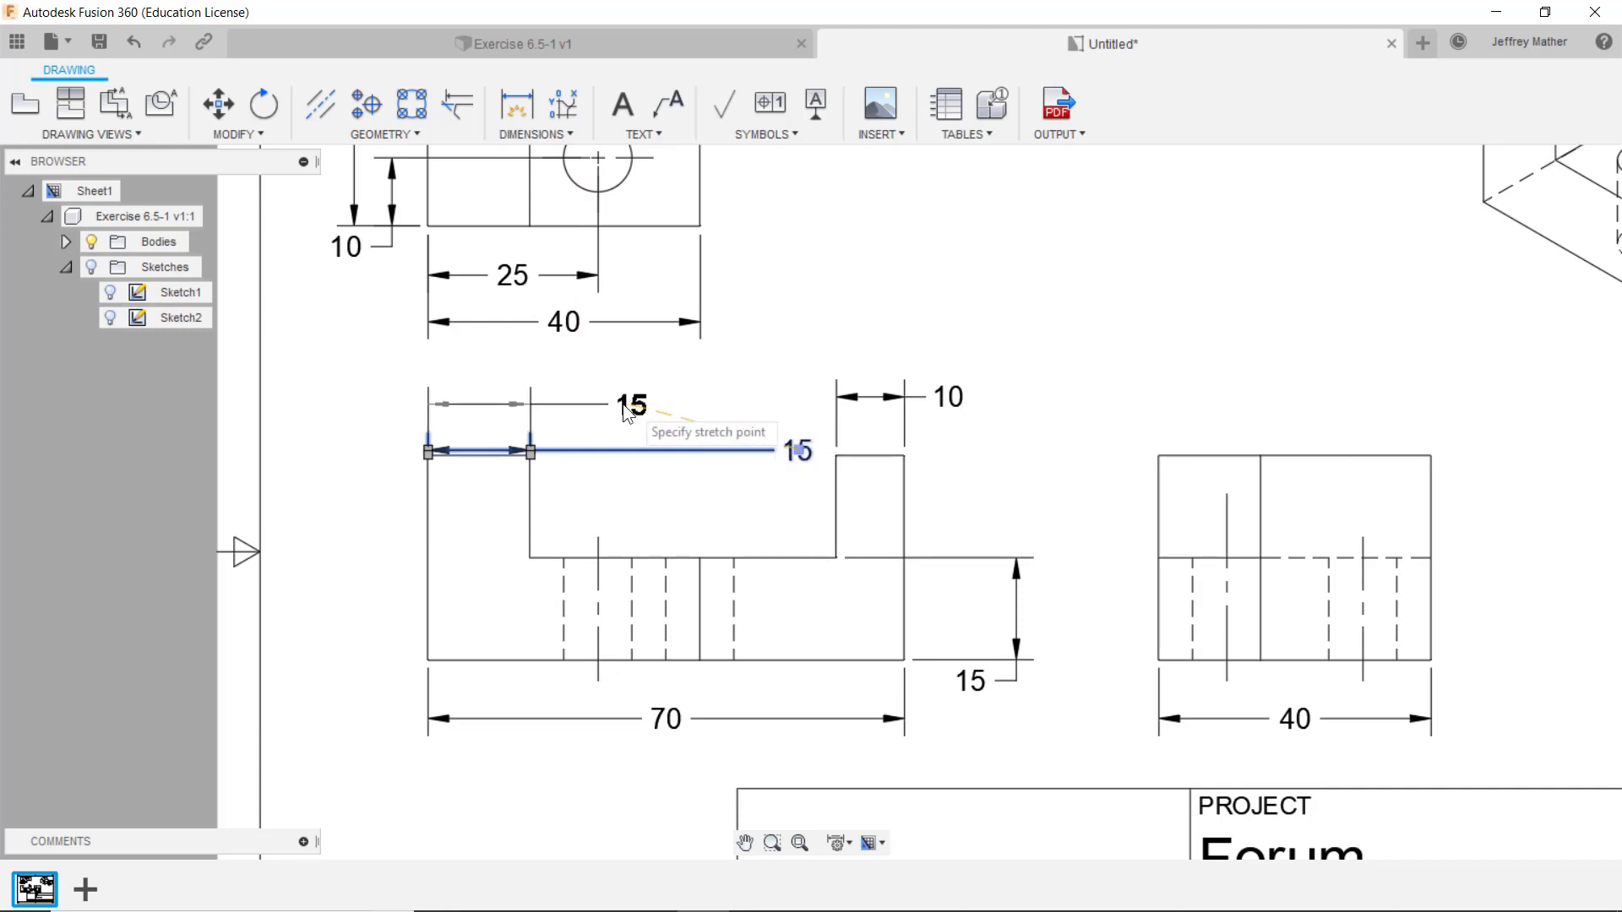
pyautogui.click(581, 407)
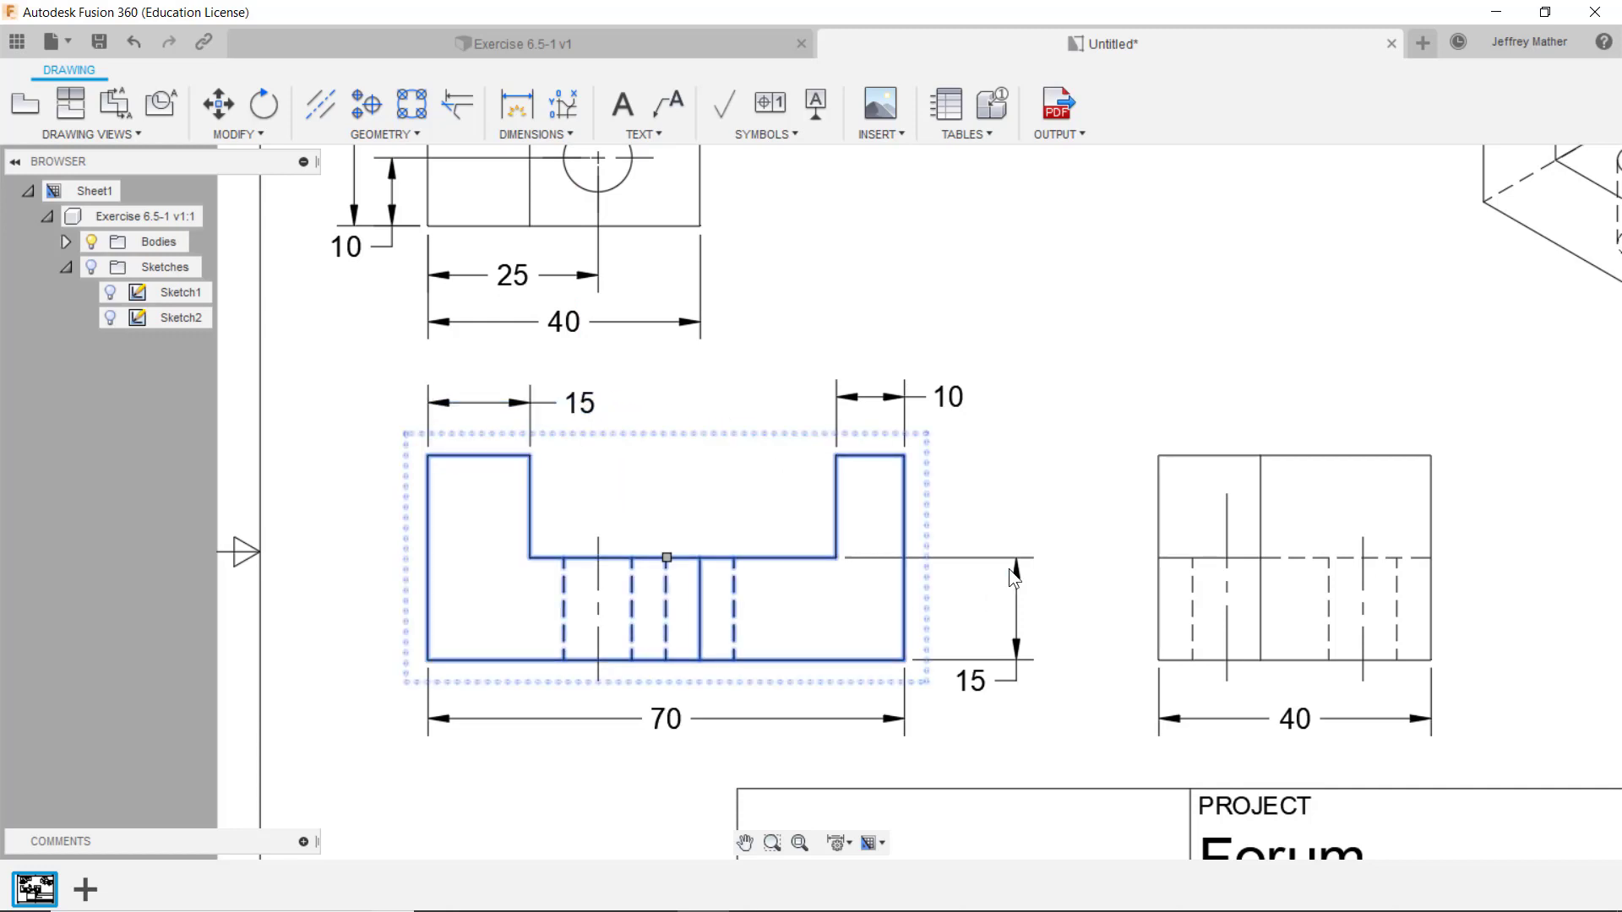
# Move the right upright's width dimension text to the left of its extension lines, above the slot in the front view
pyautogui.click(949, 399)
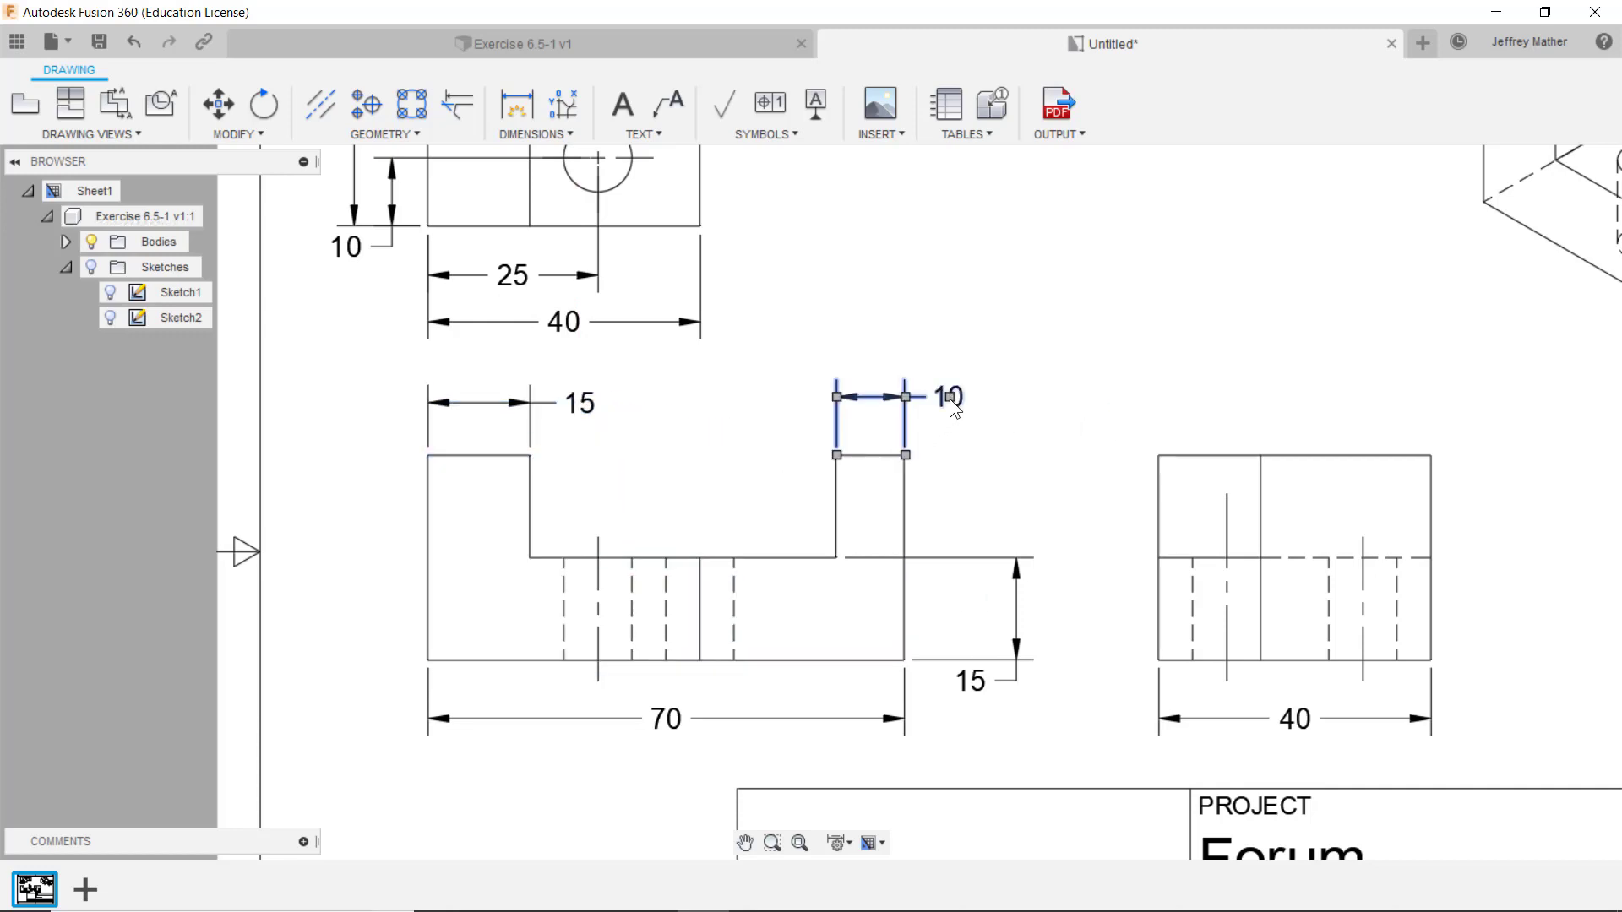
pyautogui.click(949, 397)
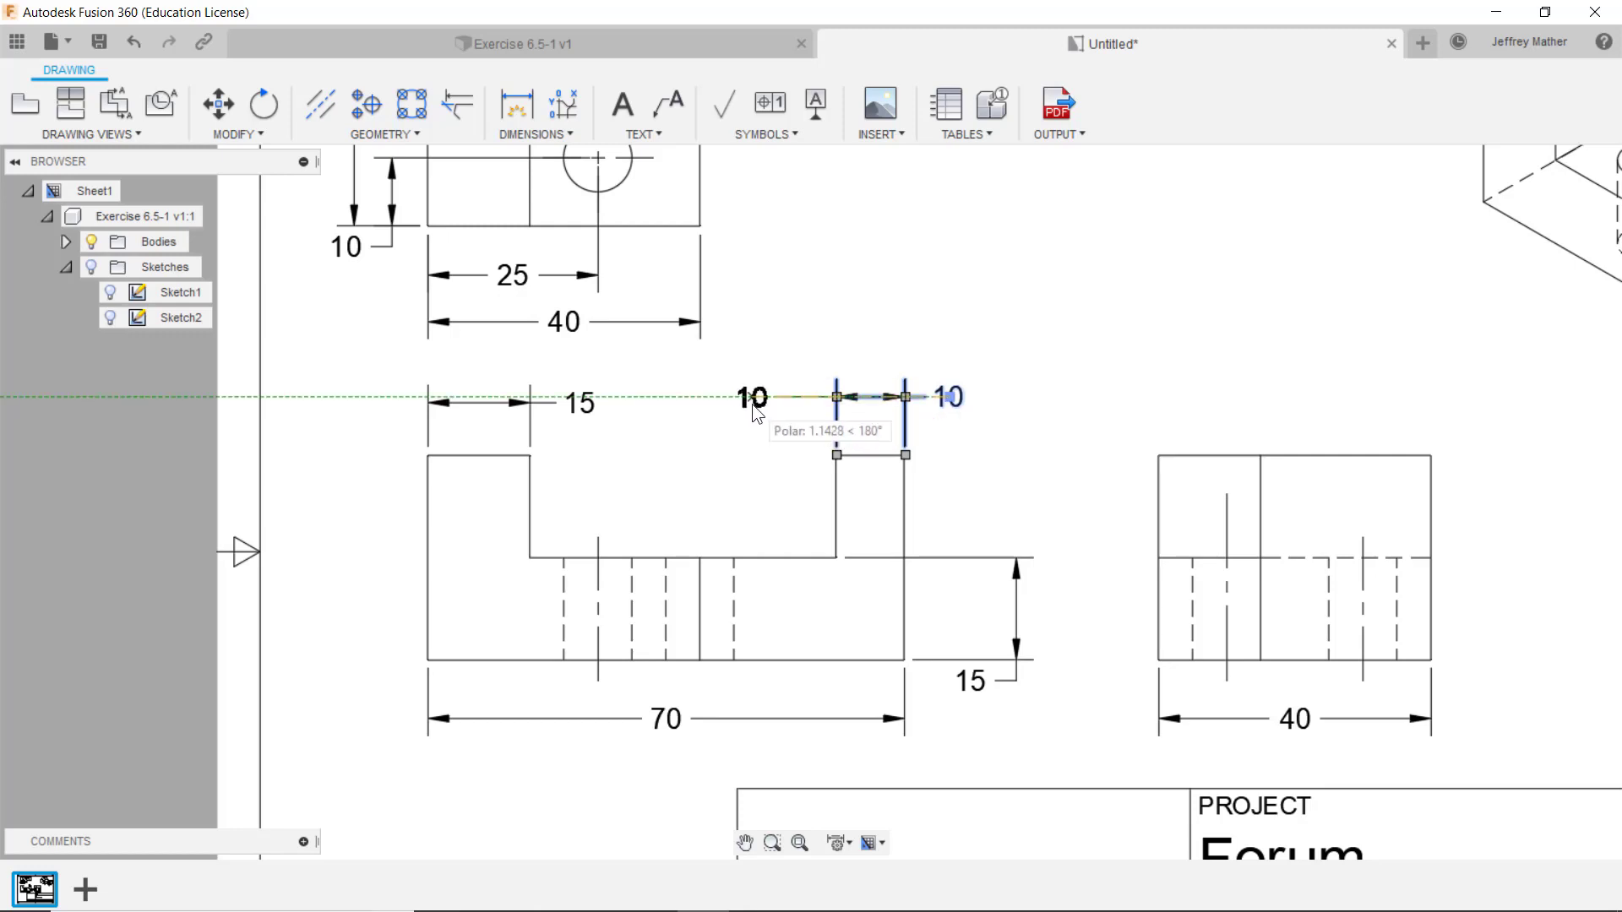
pyautogui.click(753, 407)
pyautogui.click(754, 407)
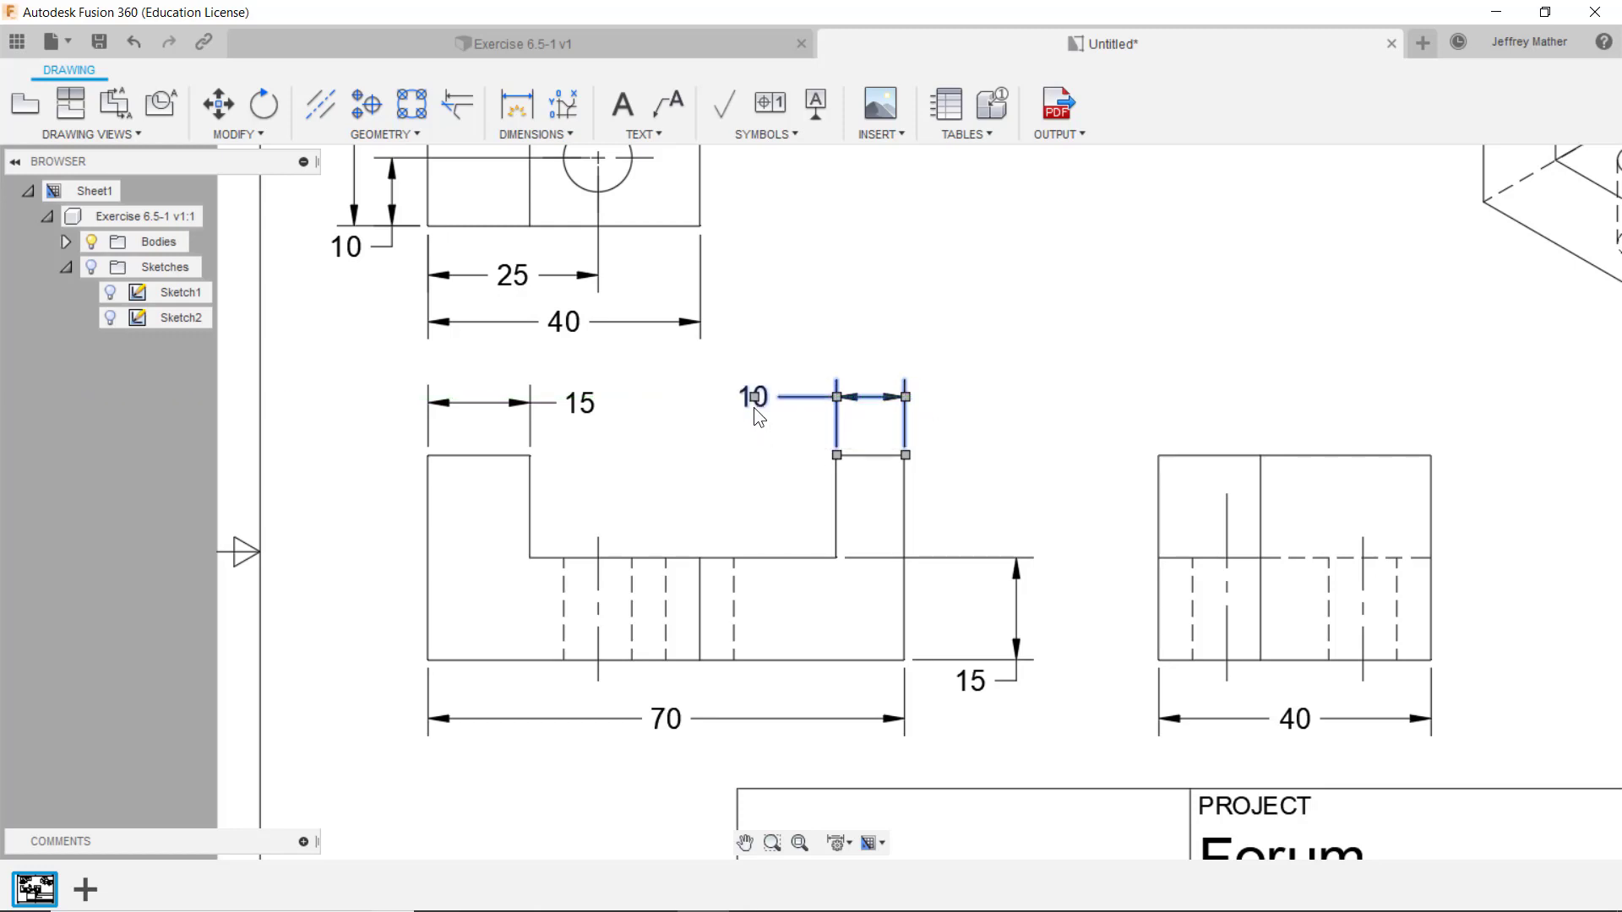
pyautogui.click(753, 494)
# Shift the text of the upper hole's vertical location dimension upward along its dimension line in the top view
pyautogui.scroll(-2, 1018, 397)
pyautogui.scroll(-2, 840, 337)
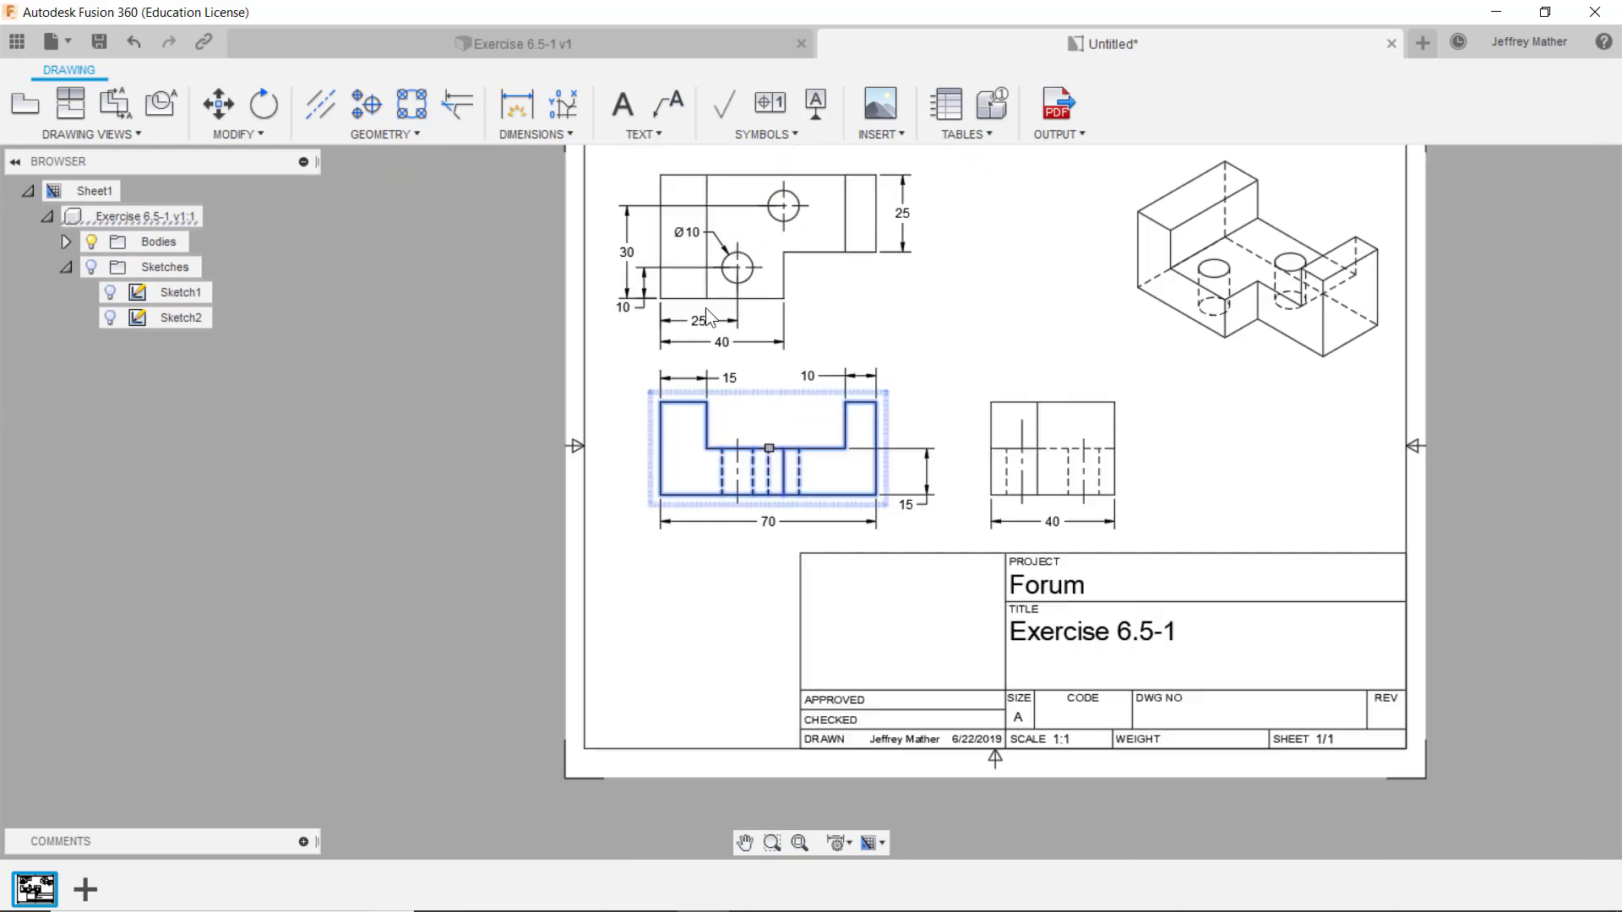
pyautogui.scroll(5, 713, 246)
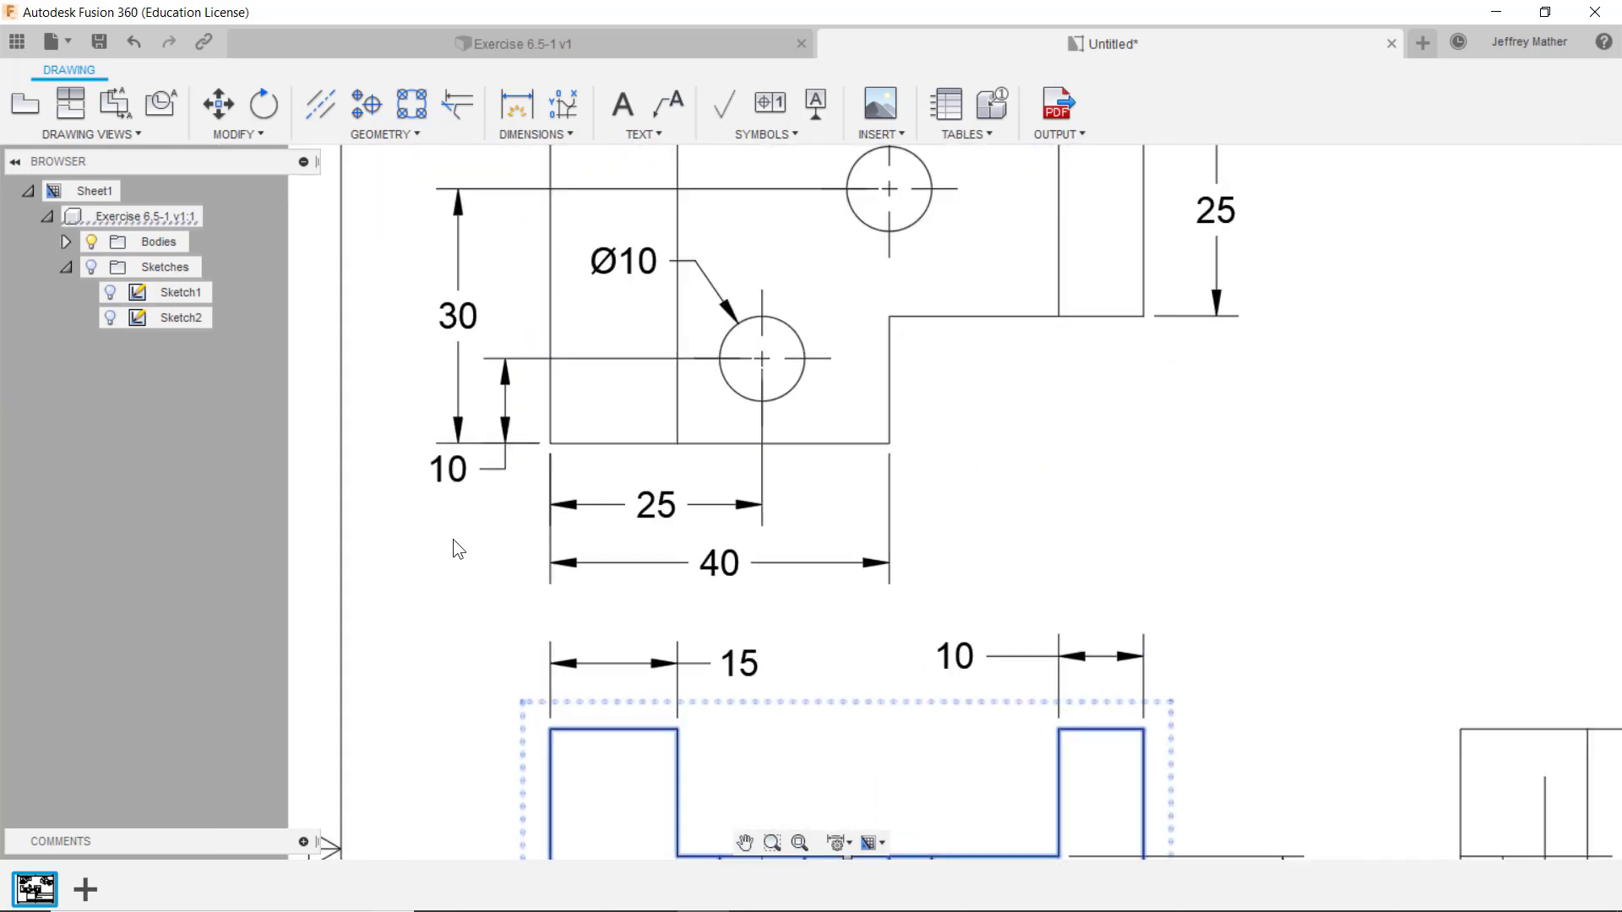
pyautogui.click(460, 329)
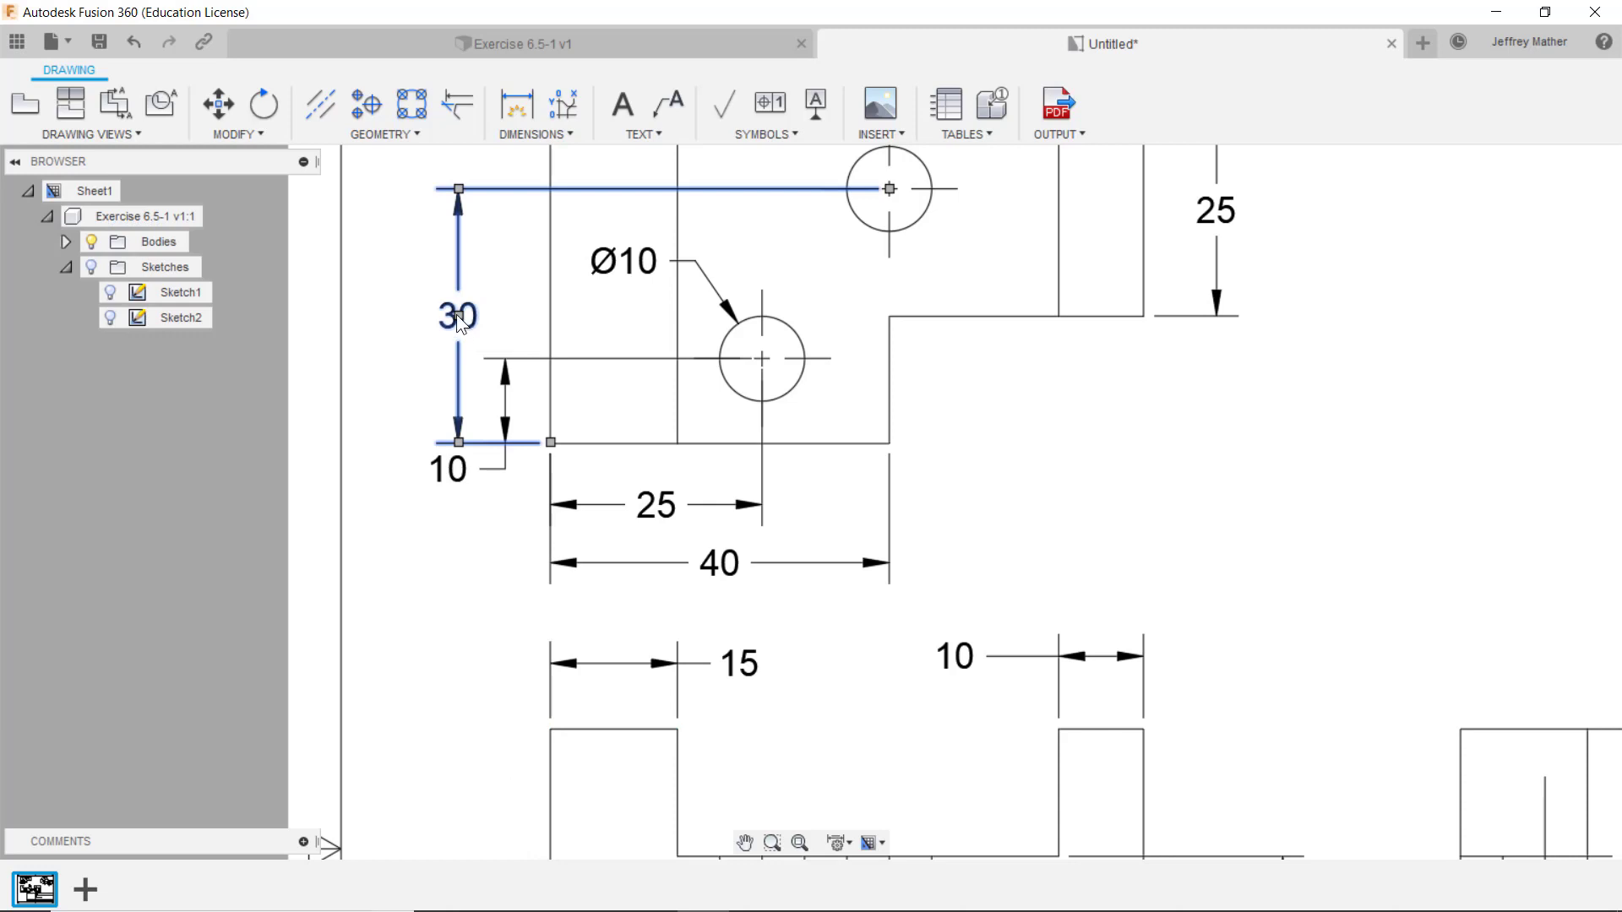
pyautogui.click(457, 315)
pyautogui.click(458, 279)
pyautogui.press('Escape')
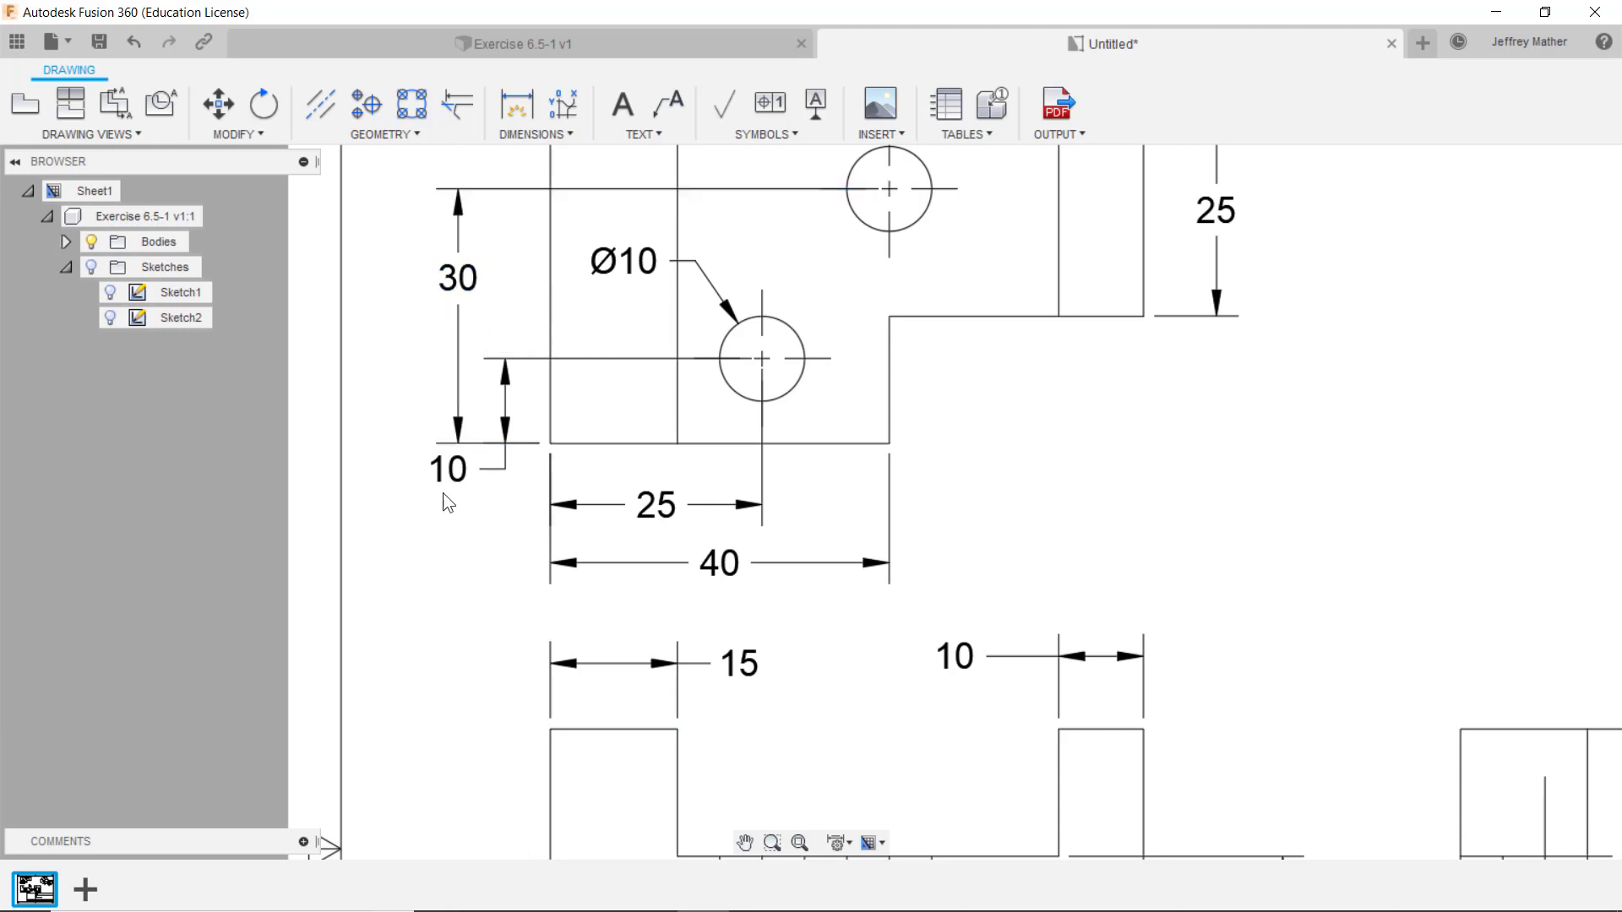